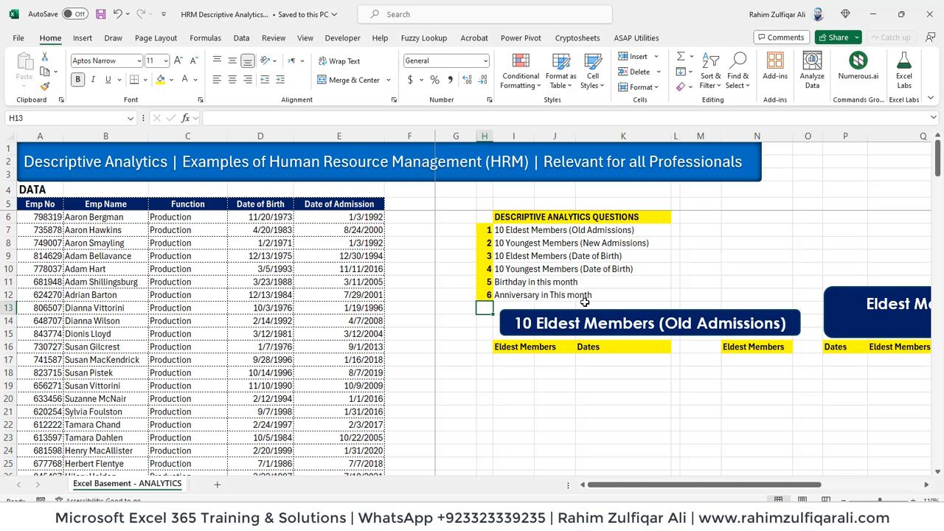
key("Right")
key("Down")
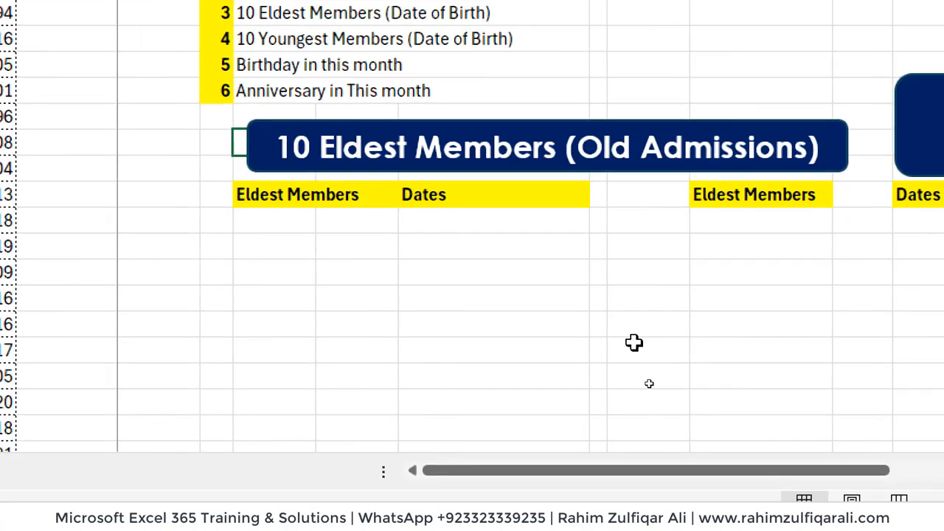
left_click(292, 225)
key("Right")
key("Right")
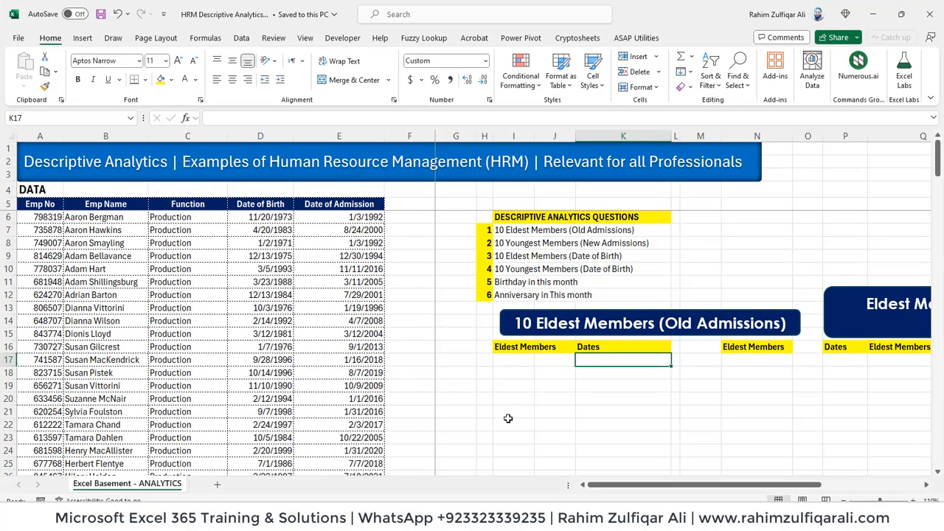
key("Left")
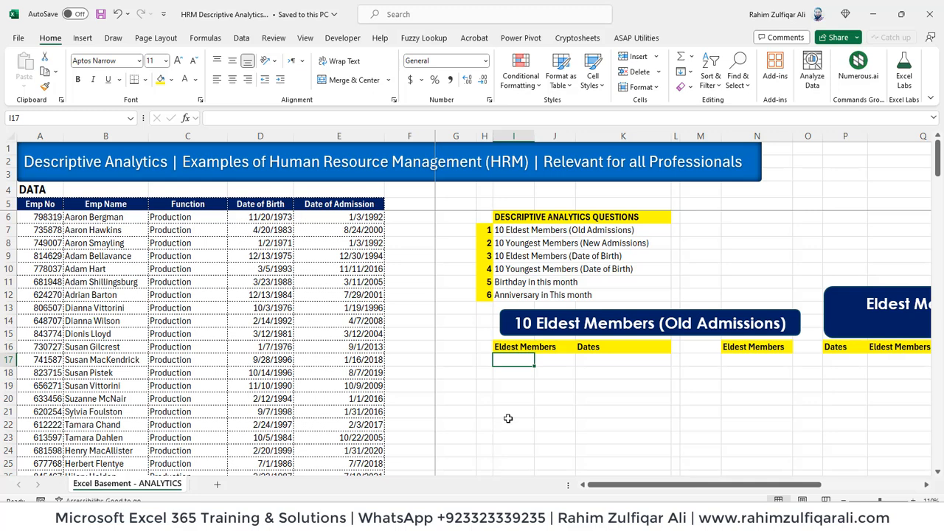
key("Tab")
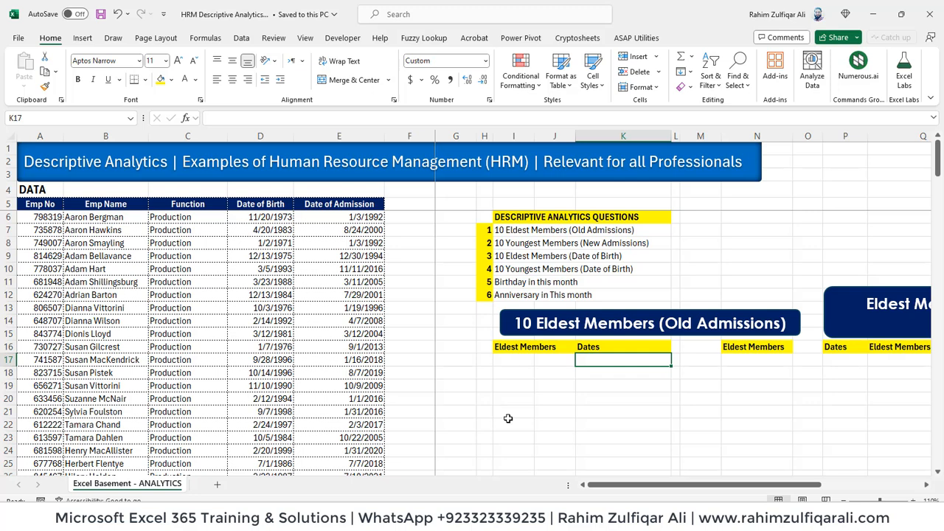
type("=")
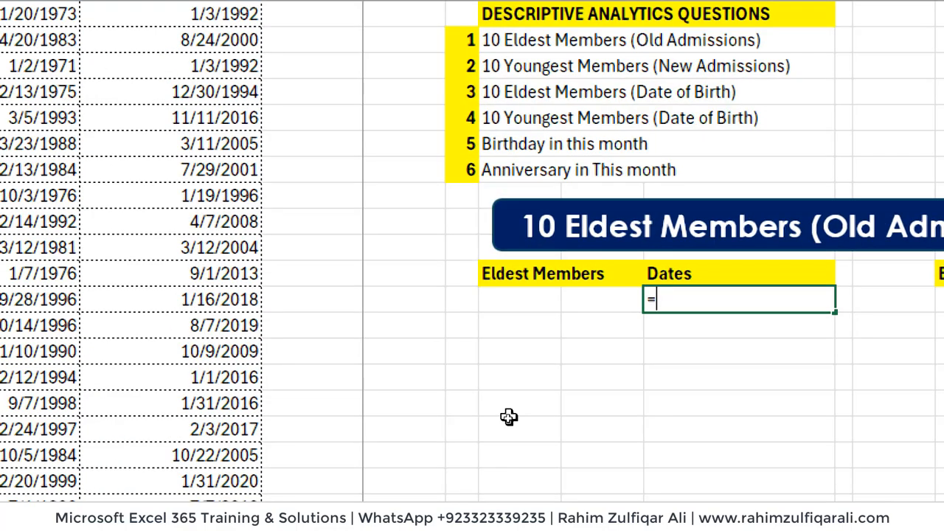
type("sma")
key("Tab")
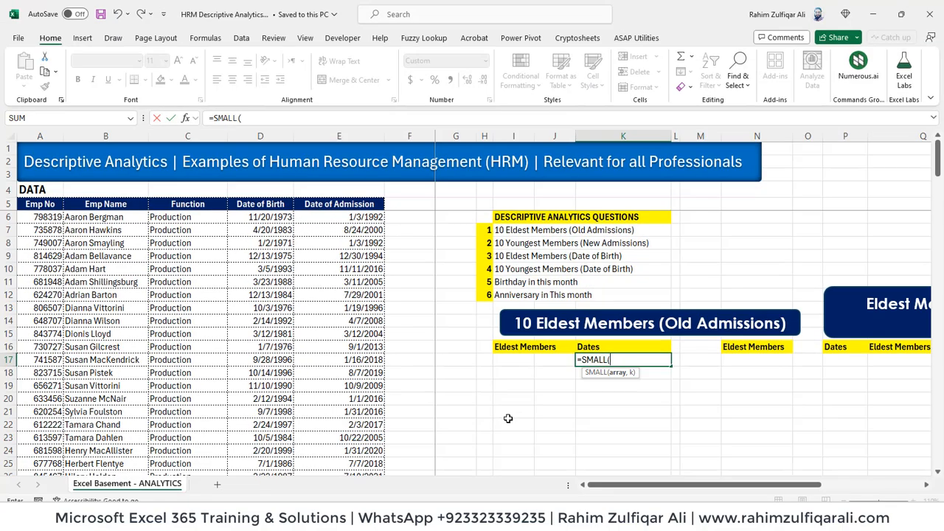
key("Left")
key("Left")
key("Left")
key("Left")
key("Left")
key("Left")
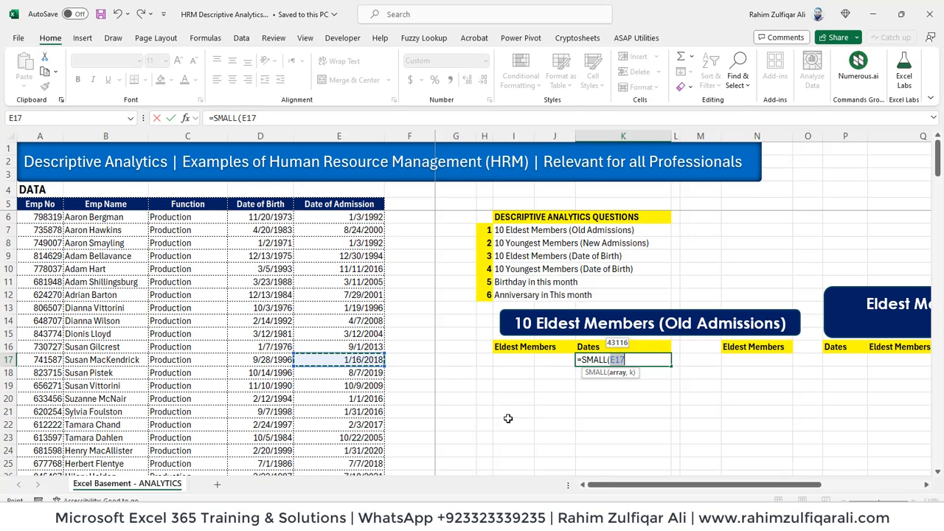
key("ctrl+Up")
key("Down")
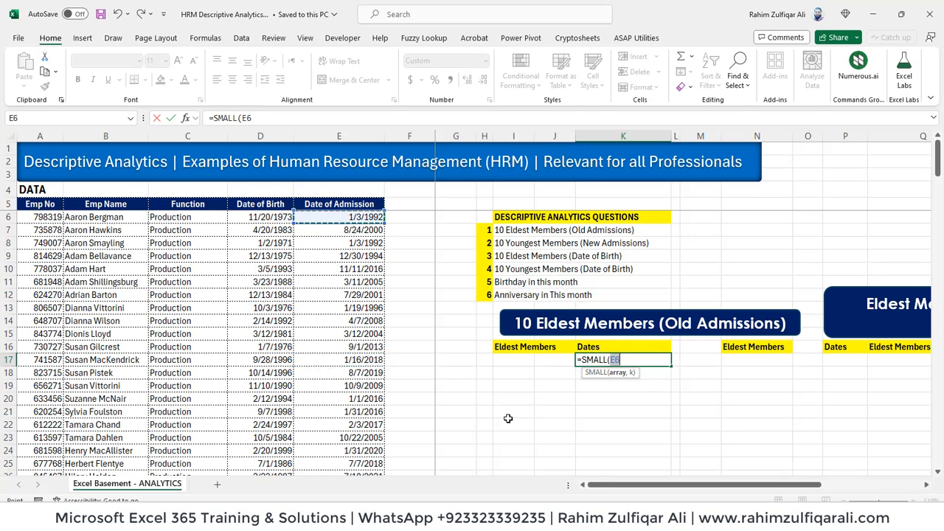
key("ctrl+shift+Down")
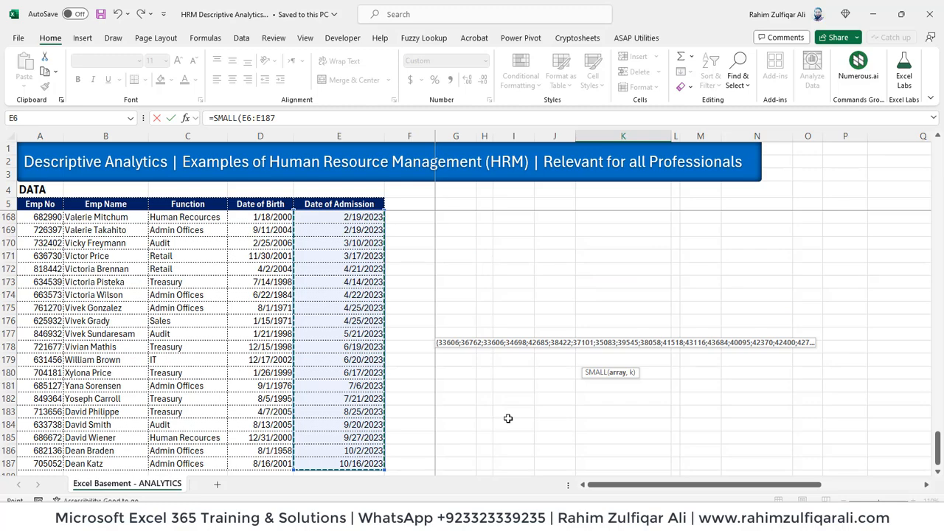
left_click_drag(939, 441, 937, 164)
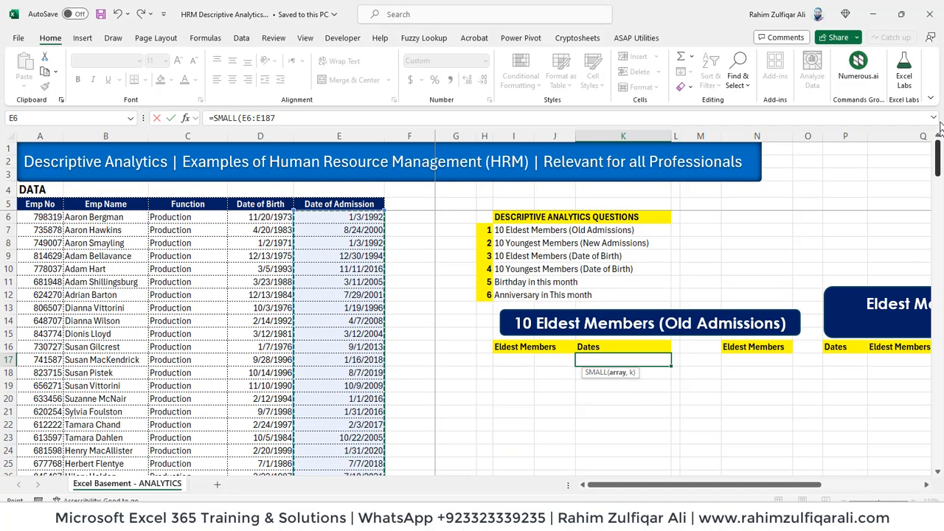
left_click(649, 359)
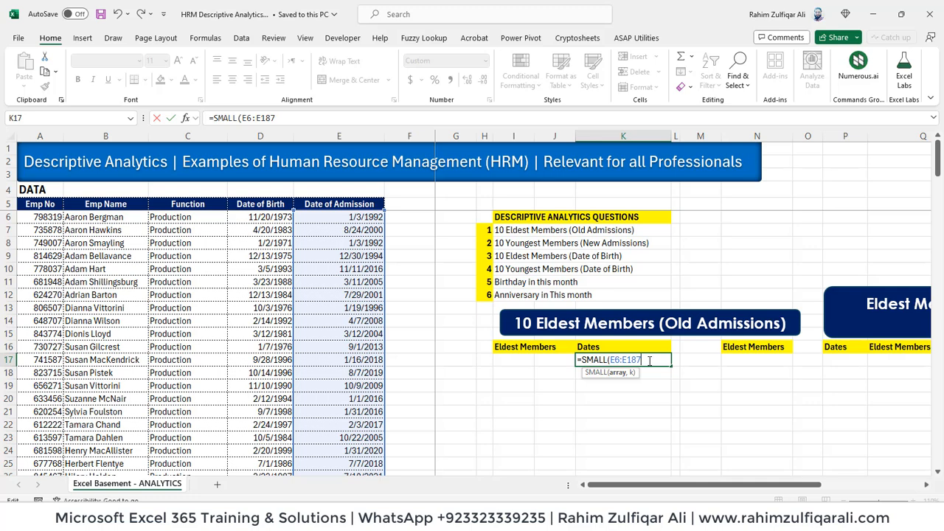
key("Escape")
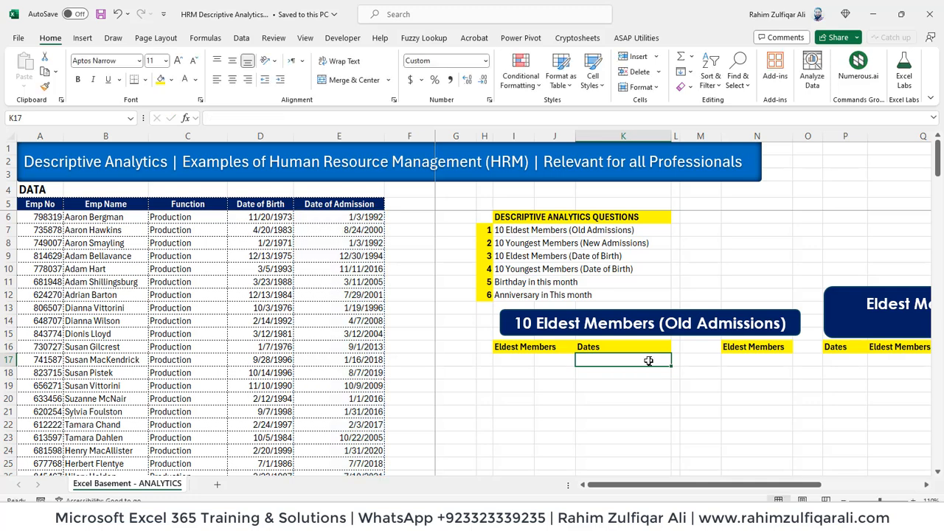
Convert the employee data range A5:E187 into a table with headers.
key("Left")
key("Left")
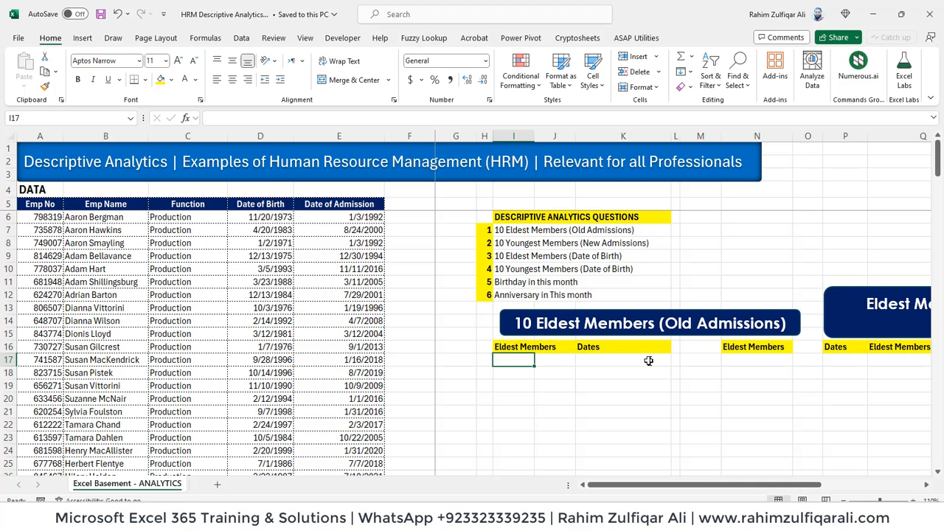
key("ctrl+Home")
key("Left")
key("Left")
key("Left")
key("Left")
key("Left")
key("Left")
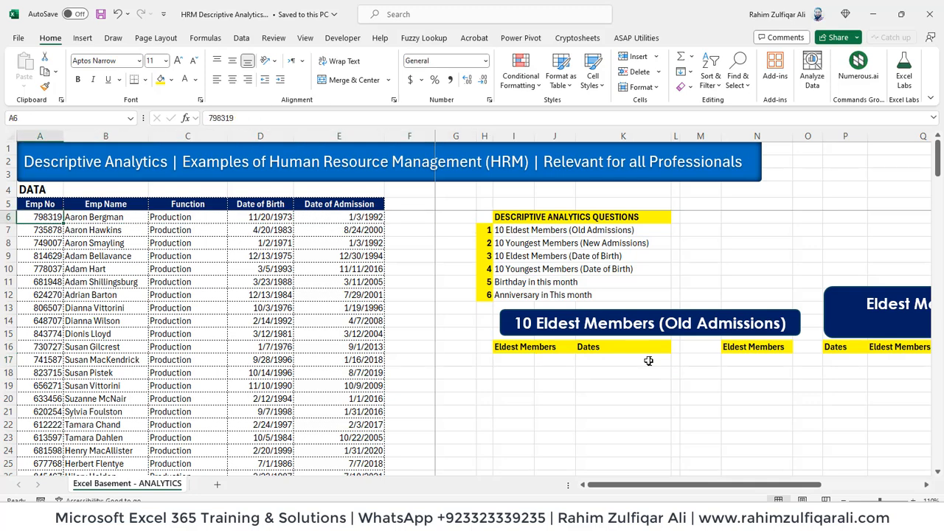
key("Up")
key("ctrl+shift+Right")
key("ctrl+shift+Down")
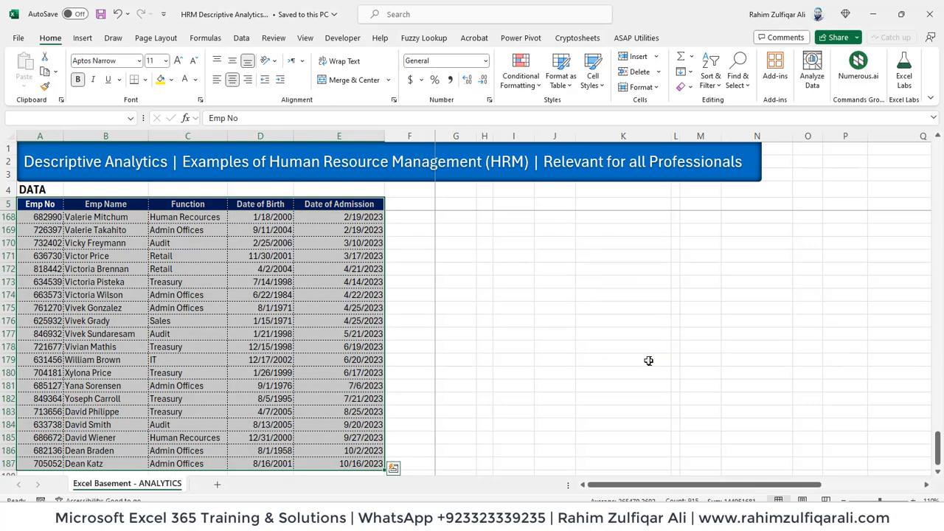
left_click(84, 39)
left_click(109, 77)
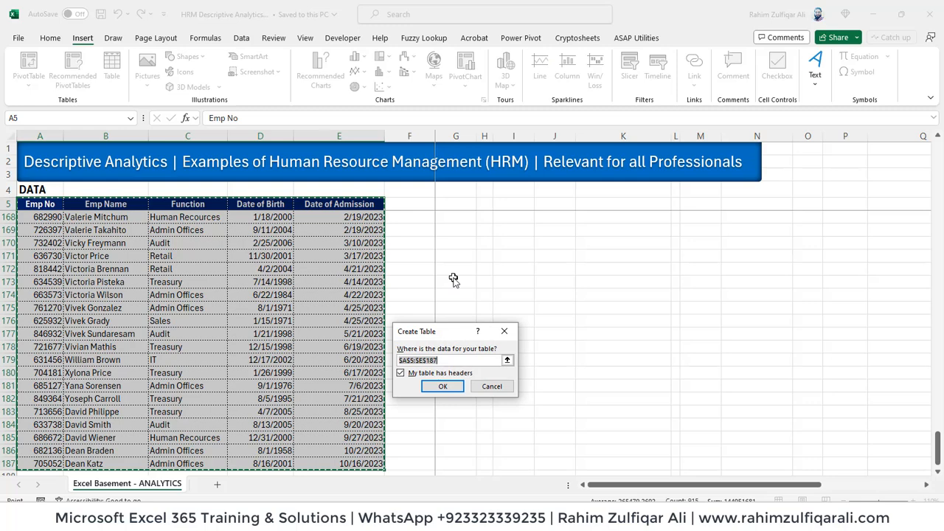
left_click(440, 386)
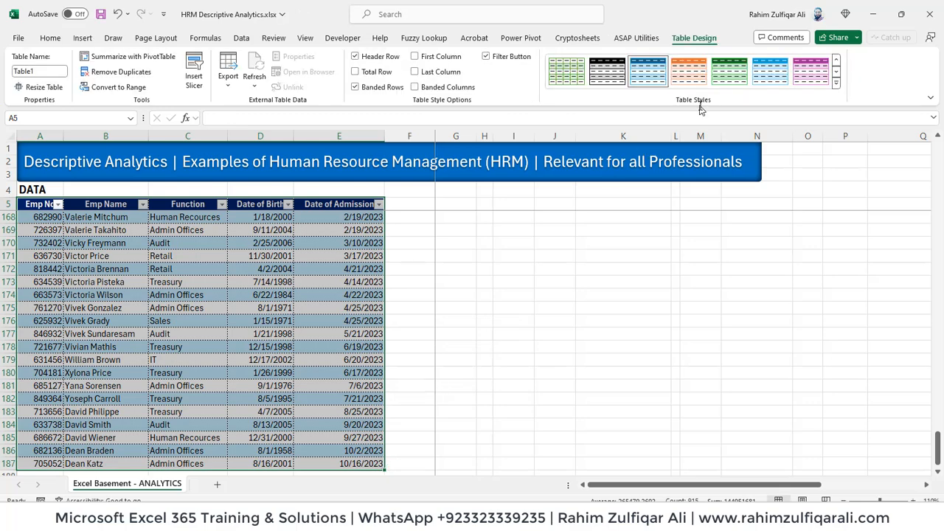
Remove the new table's style formatting by applying the plain style, and name the table Data.
left_click(836, 83)
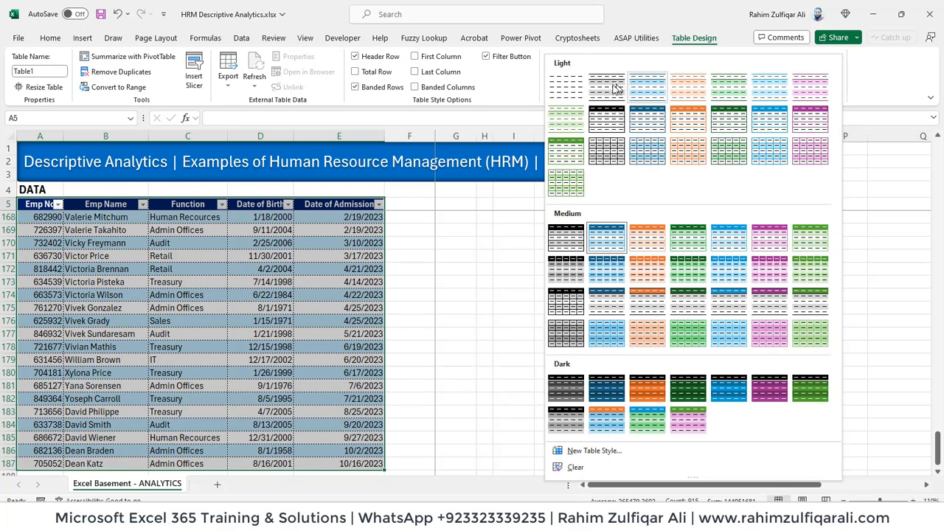
left_click(577, 92)
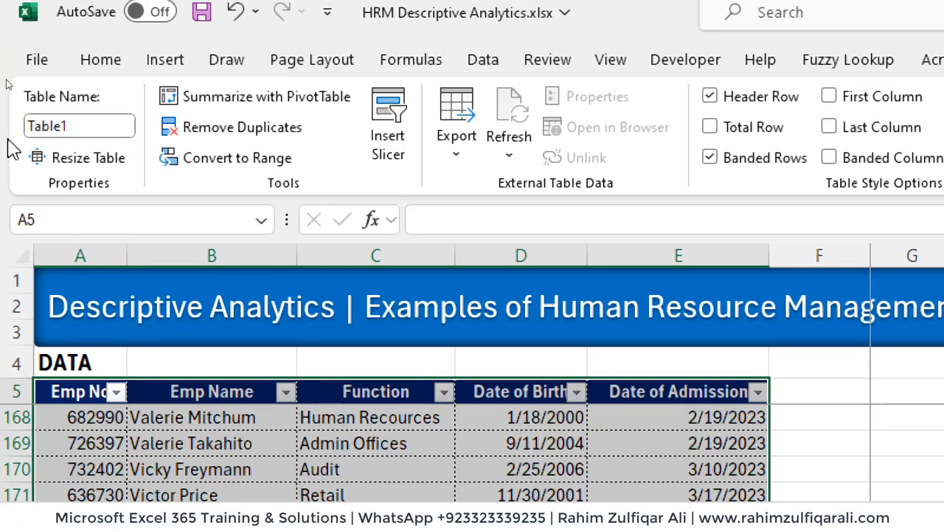
left_click(79, 125)
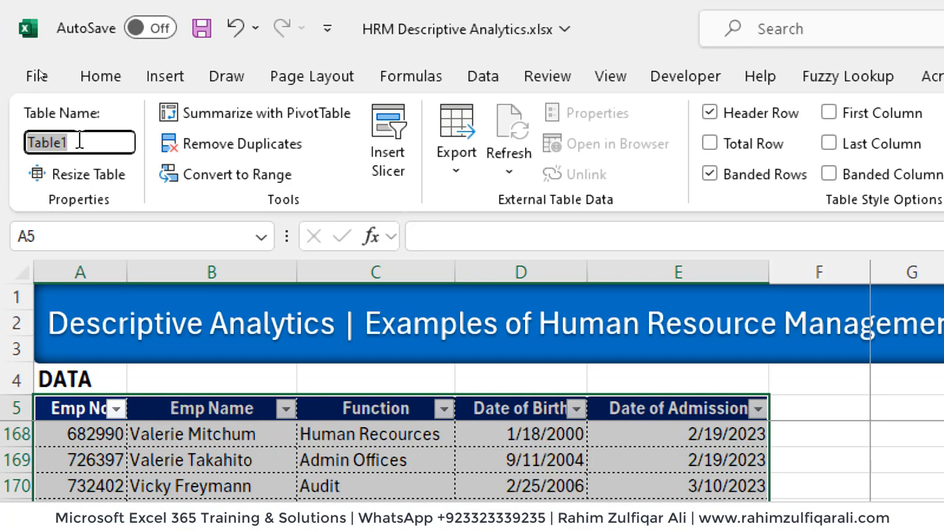
type("Data")
key("Return")
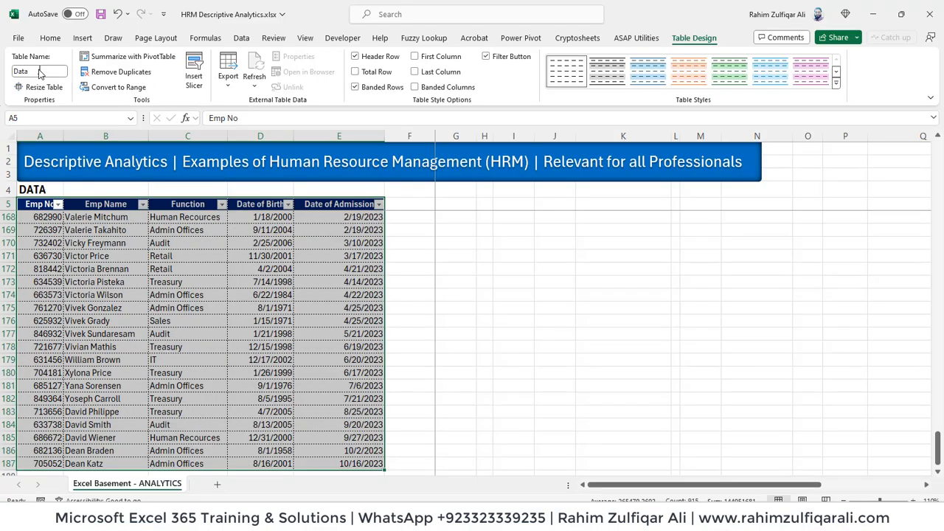
key("ctrl+Home")
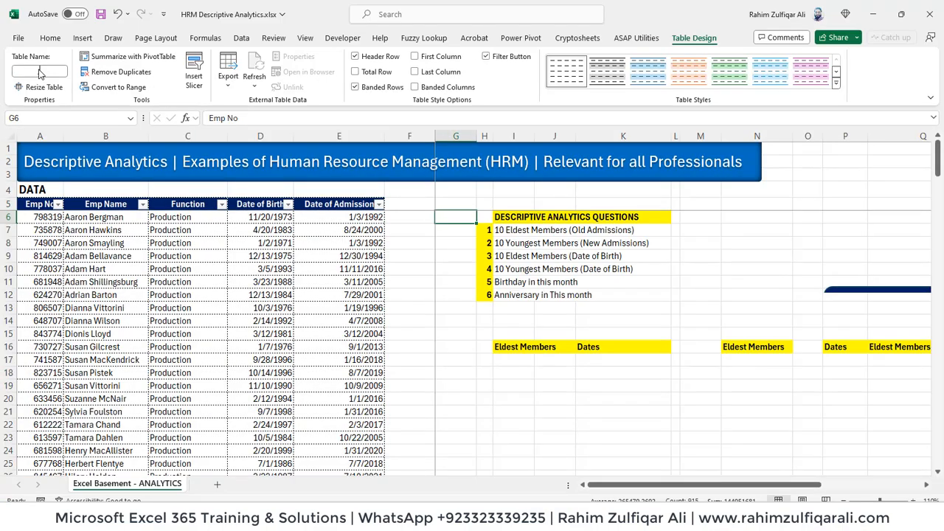
key("Down")
key("Down")
key("Right")
key("Right")
key("Down")
key("Down")
key("Down")
key("Down")
key("Down")
key("Down")
key("Down")
key("Down")
key("Down")
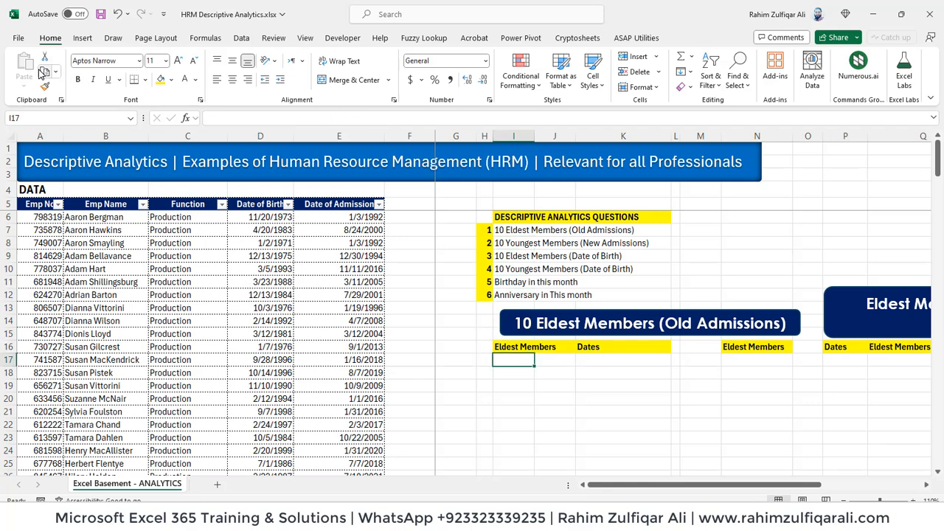
key("Left")
key("Left")
key("Left")
key("Left")
key("Left")
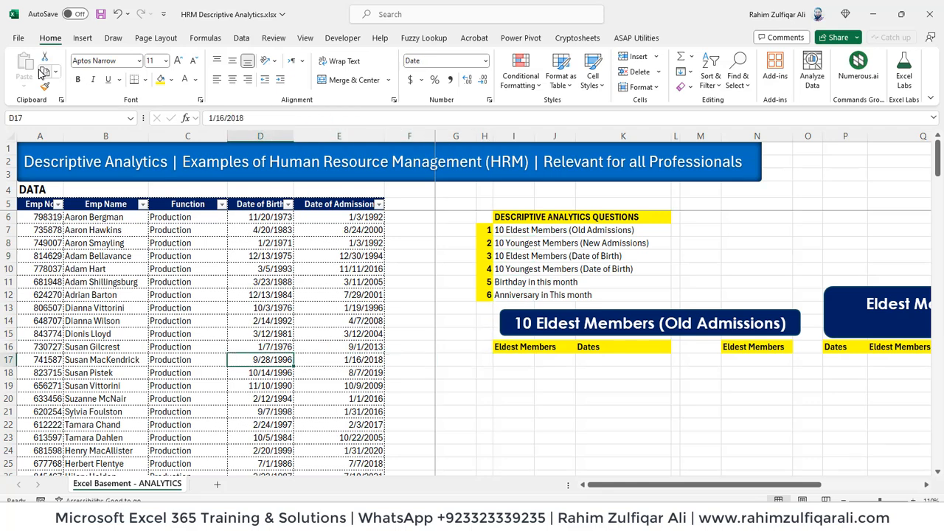
key("Up")
key("Up")
key("Up")
key("Up")
key("Left")
key("Left")
key("Left")
Enter =SMALL(Data[Date of Admission],ROWS($A$1:A1)) in K17, below the Dates heading of the 10 Eldest Members (Old Admissions) section.
key("Right")
key("Right")
key("Right")
key("Right")
key("Right")
key("Right")
key("Right")
key("Right")
key("Right")
key("Right")
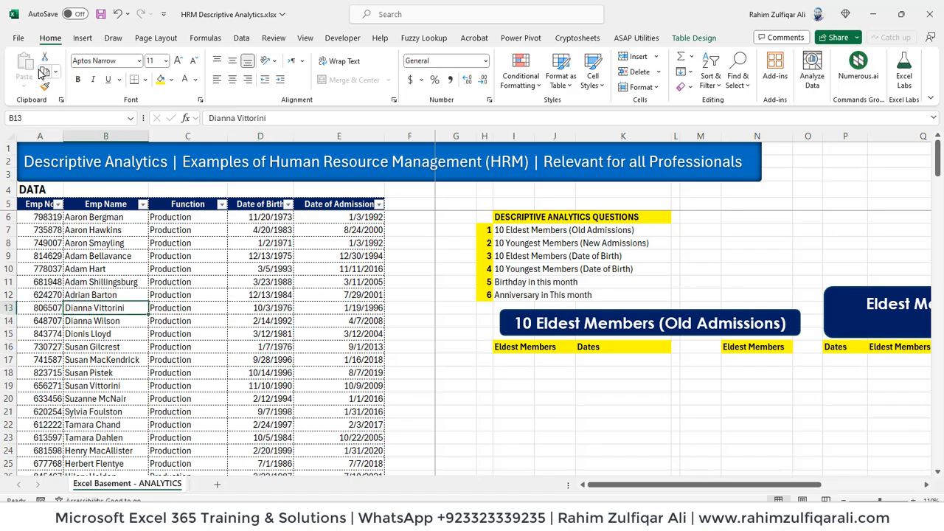
key("Down")
key("Down")
key("Down")
key("Down")
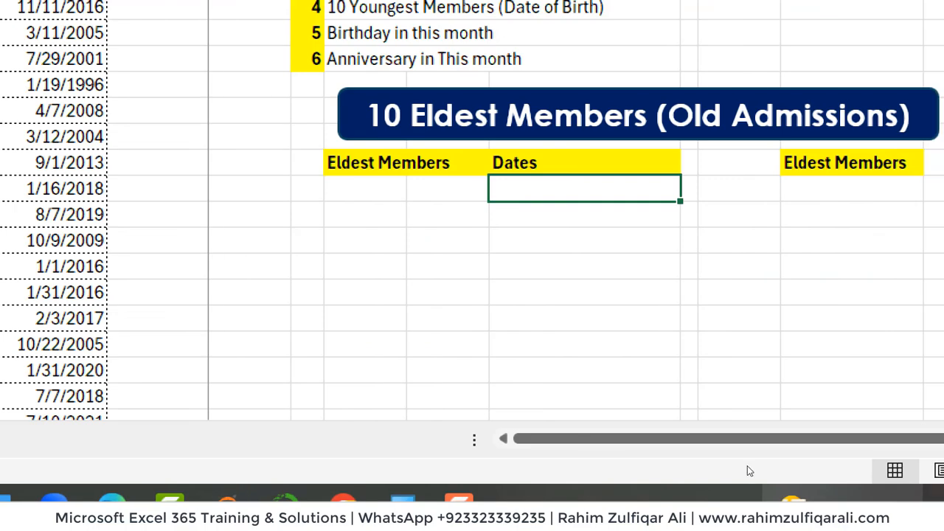
type("=")
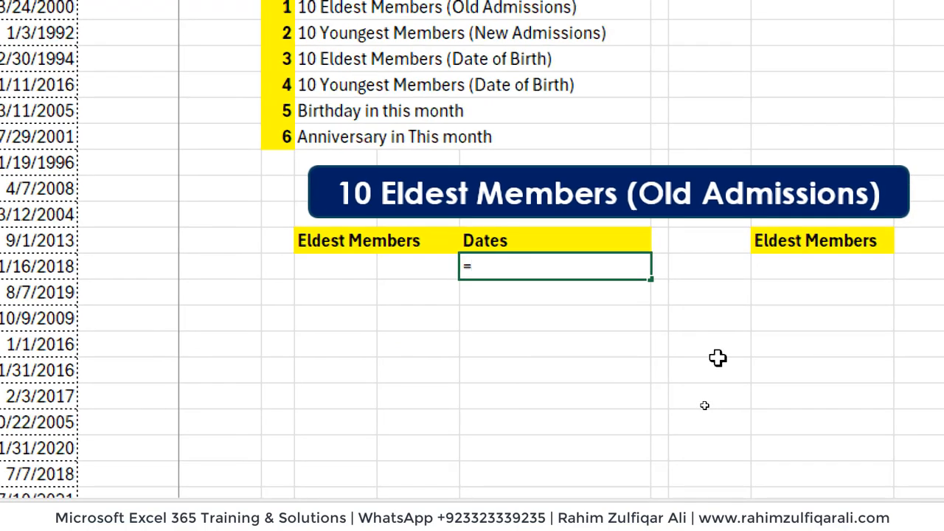
type("SMALL(")
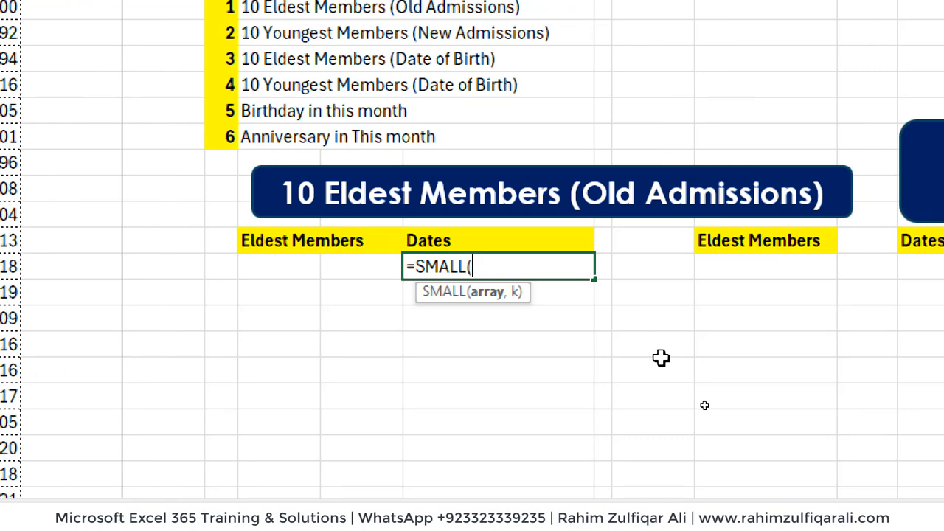
type("DAT")
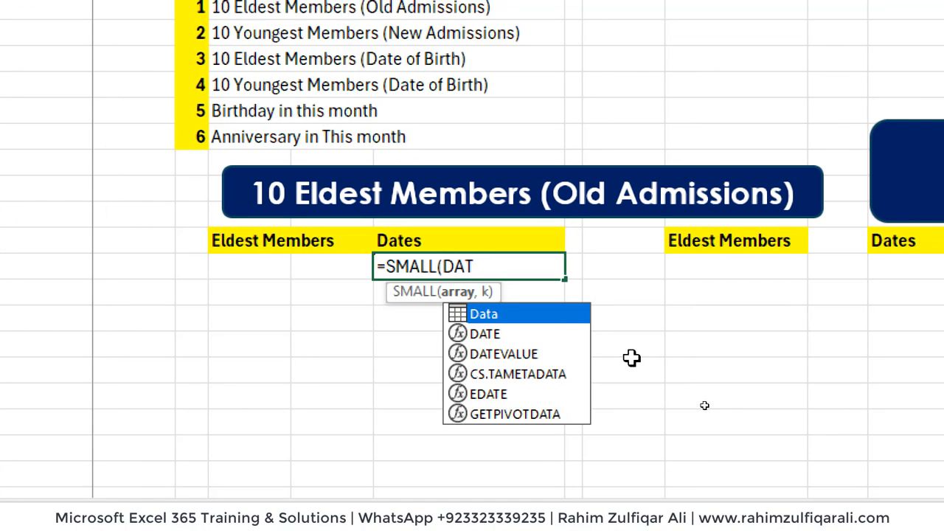
key("Tab")
type("[")
key("Down")
key("Down")
key("Down")
key("Down")
key("Down")
key("Tab")
type("],")
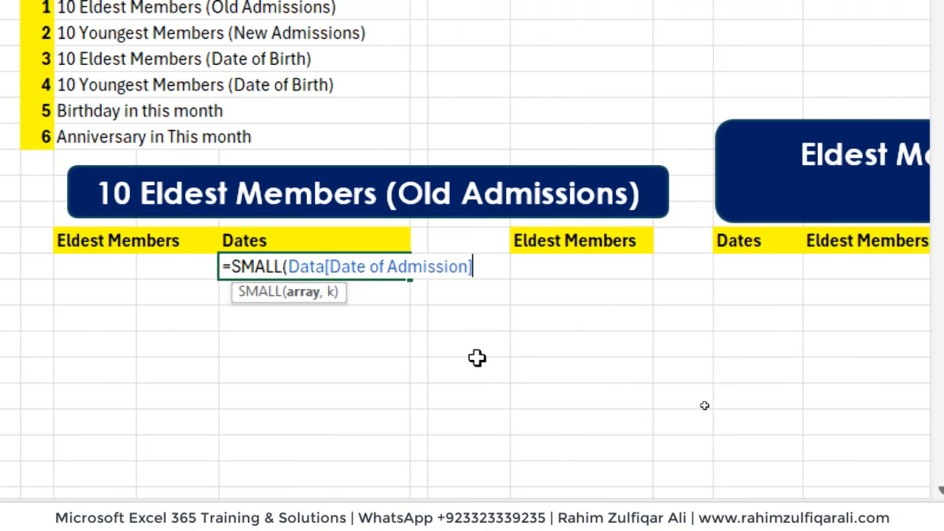
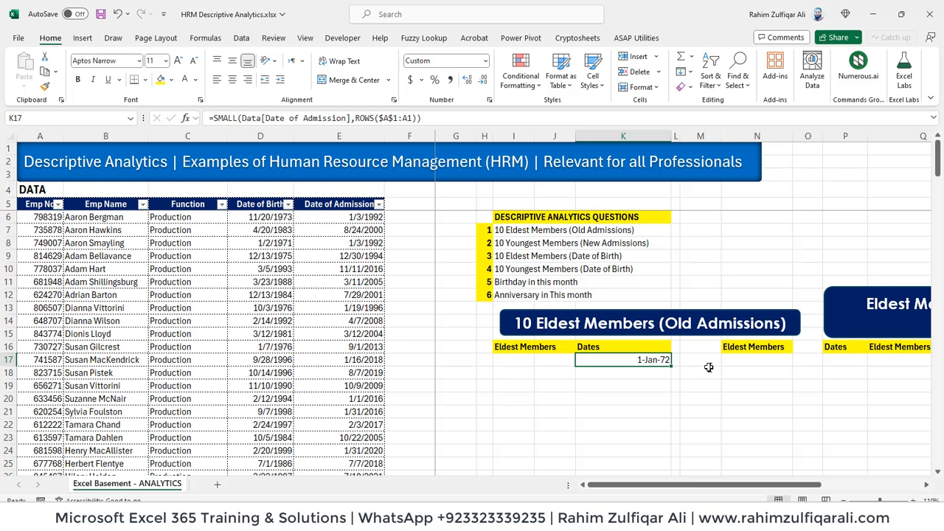
Fill the SMALL formula from K17 down through K25 to list the earliest admission dates.
key("shift+Down")
key("shift+Down")
key("shift+Down")
key("shift+Down")
key("shift+Down")
key("shift+Down")
key("shift+Down")
key("shift+Down")
key("shift+Down")
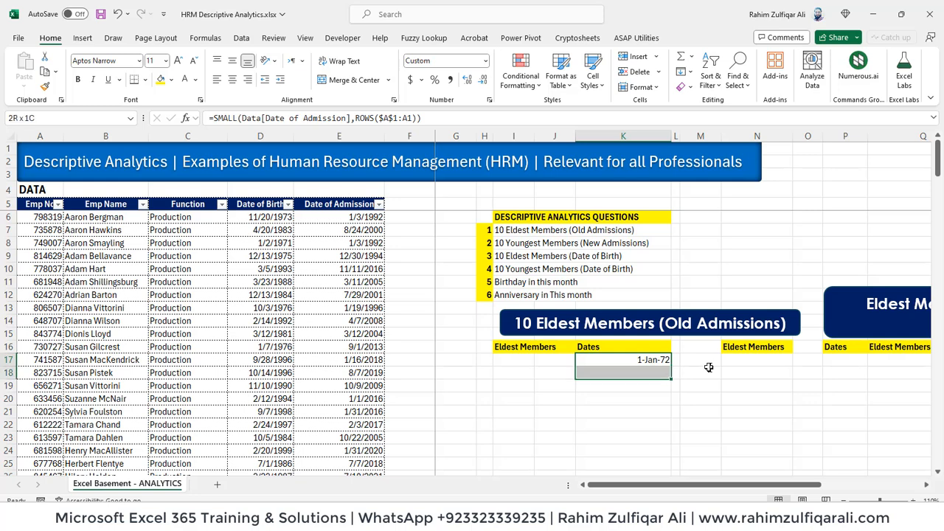
key("shift+Down")
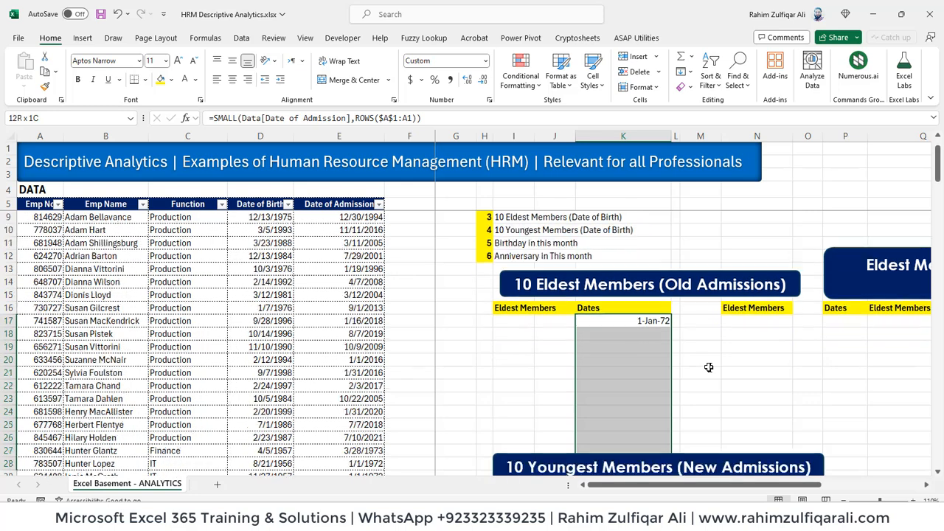
key("shift+Up")
key("shift+Up")
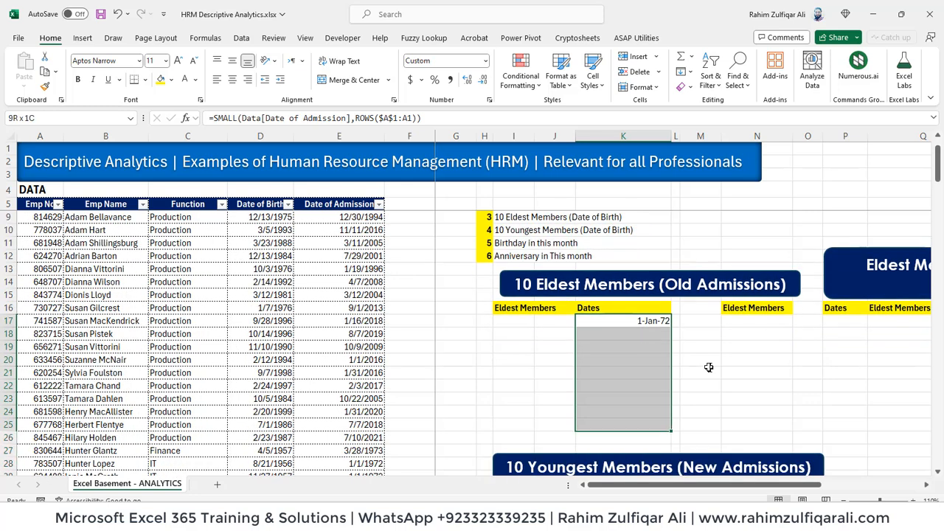
key("ctrl+d")
key("Left")
key("Right")
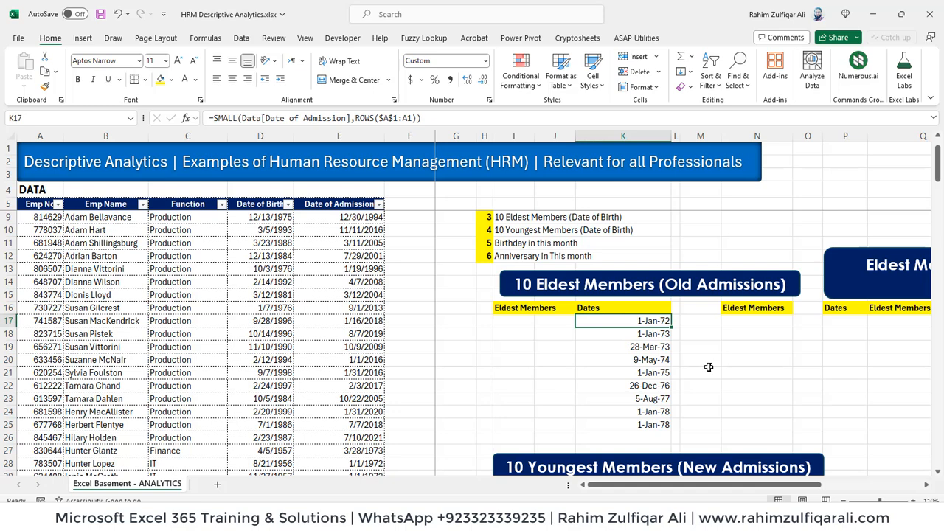
Extend the SMALL formula from K25 down to K26 so the Dates list covers ten rows.
key("shift+Down")
key("shift+Down")
key("shift+Down")
key("shift+Down")
key("shift+Down")
key("shift+Down")
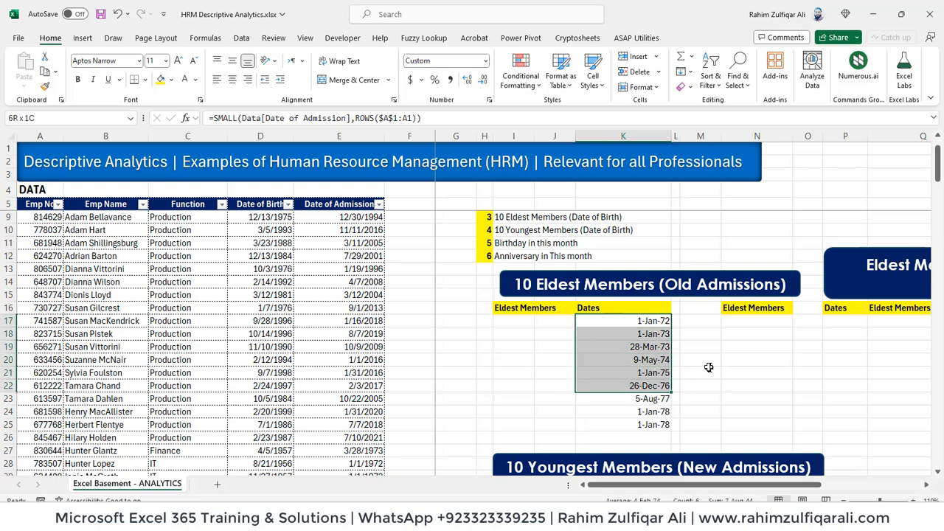
key("shift+Down")
key("shift+Down")
key("Down")
key("ctrl+Down")
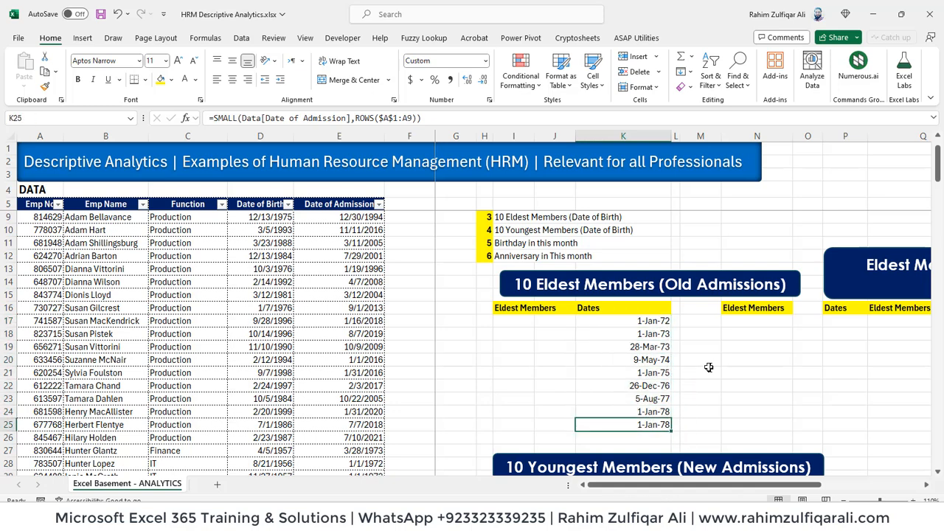
key("Down")
key("shift+Up")
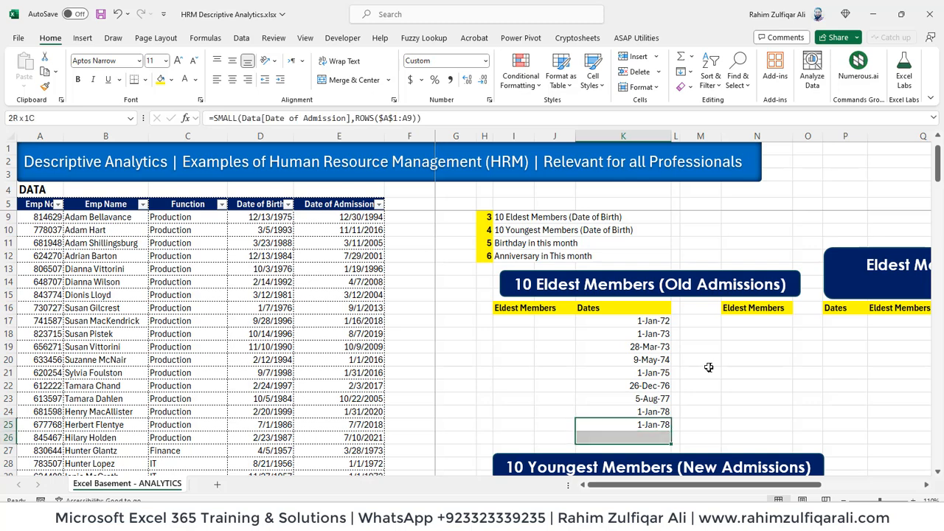
key("ctrl+d")
Review the ten admission dates in K17:K26 and inspect the SMALL formula in K17.
key("Up")
key("Up")
key("Up")
key("Up")
key("Up")
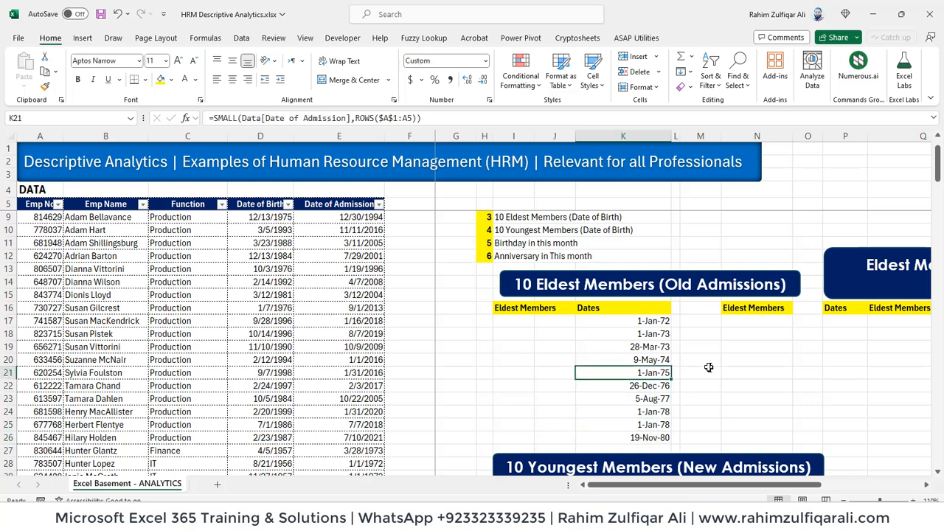
key("Down")
key("Down")
key("Down")
key("Down")
key("Down")
key("Up")
key("Up")
key("Up")
key("Up")
key("Up")
key("Up")
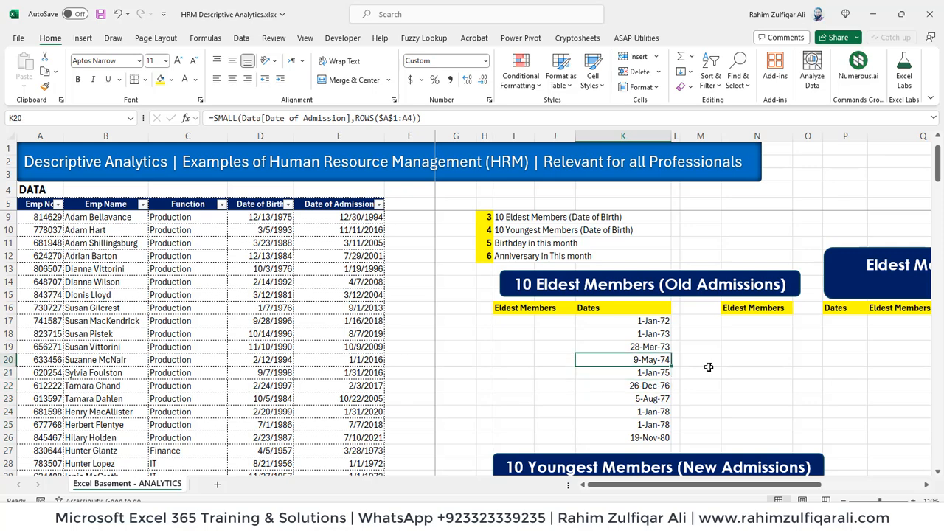
key("Up")
key("Up")
key("F2")
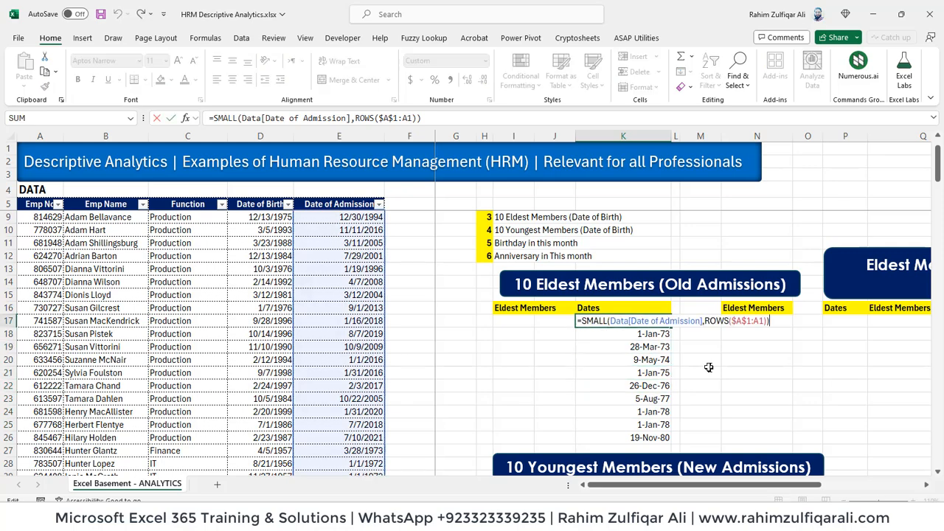
key("Return")
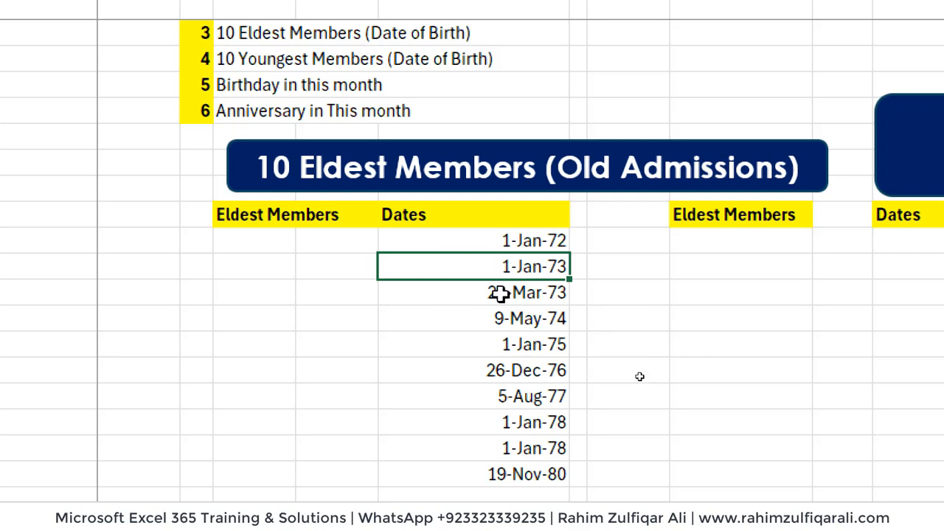
Examine the listed admission dates from the last one upward, and compare the entries in K24 and K25.
left_click(524, 473)
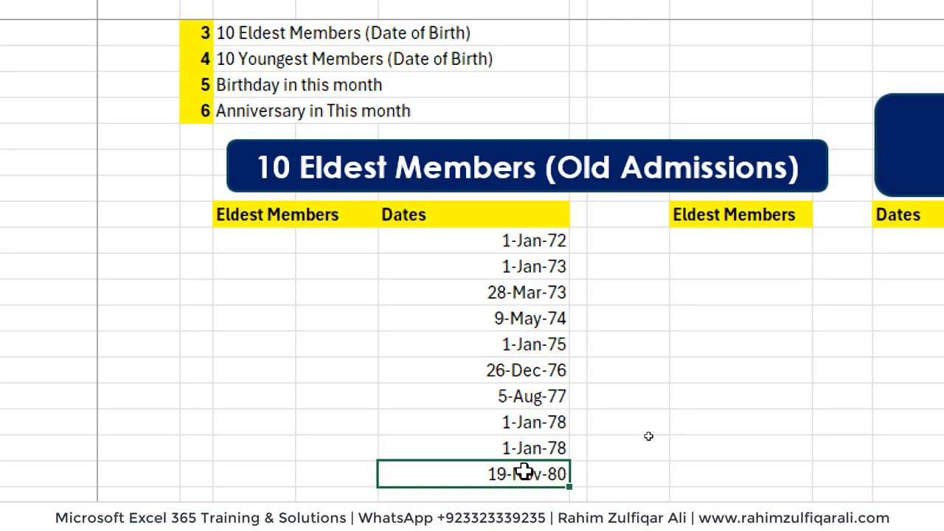
key("shift+Up")
key("shift+Up")
key("shift+Up")
key("shift+Up")
key("shift+Up")
key("shift+Up")
key("shift+Up")
key("shift+Up")
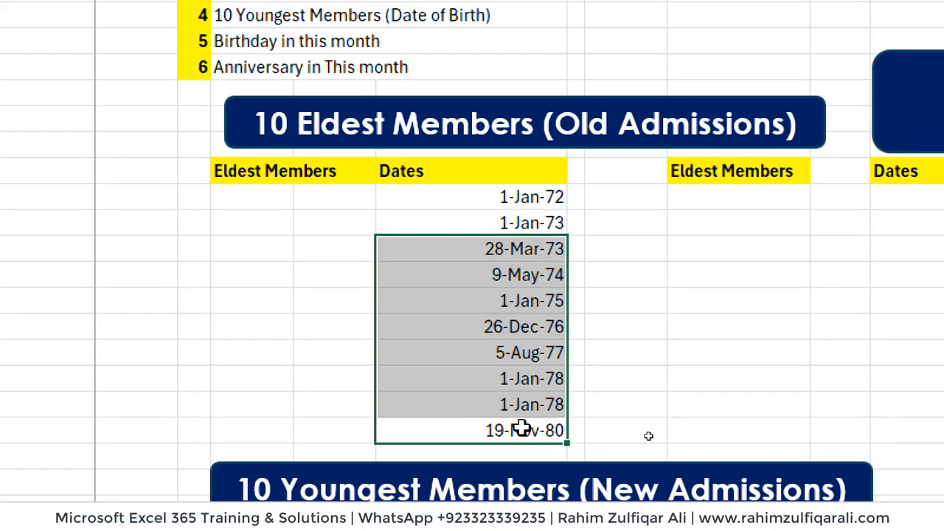
left_click(522, 470)
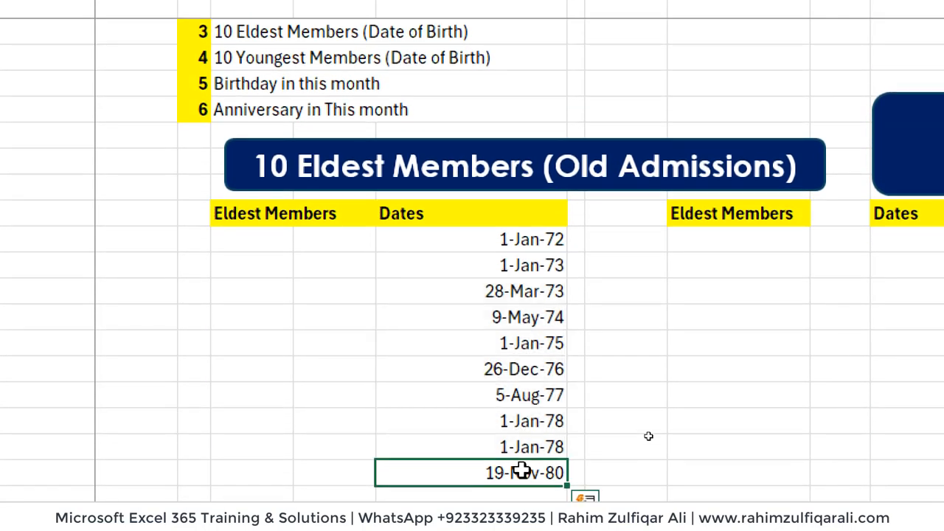
left_click(480, 421)
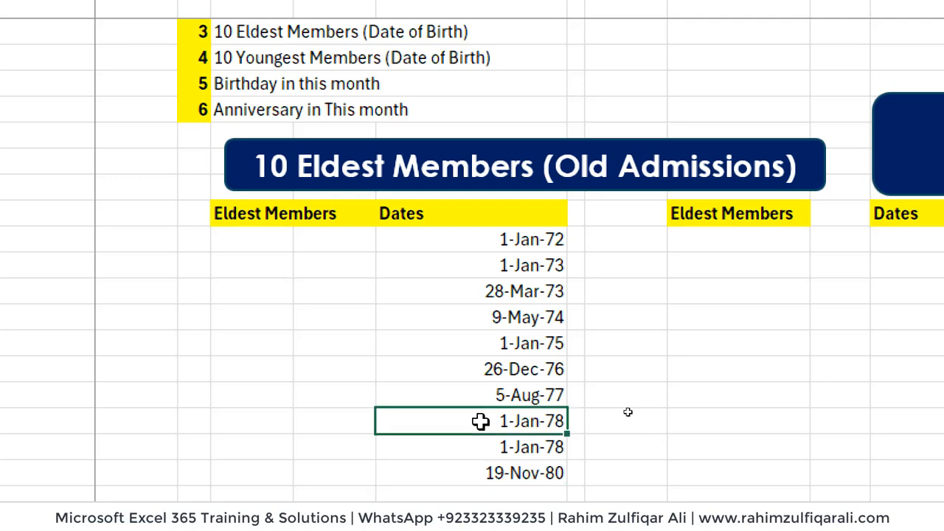
key("shift+Down")
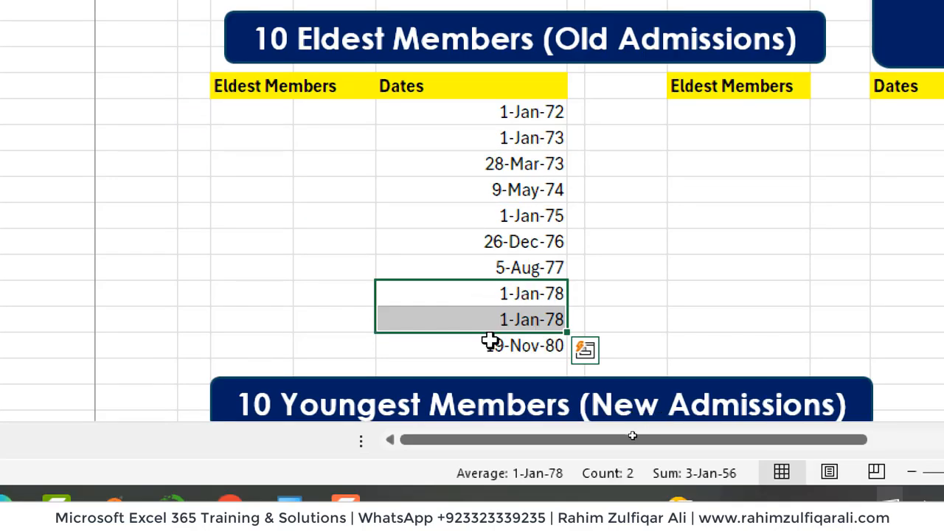
left_click(515, 319)
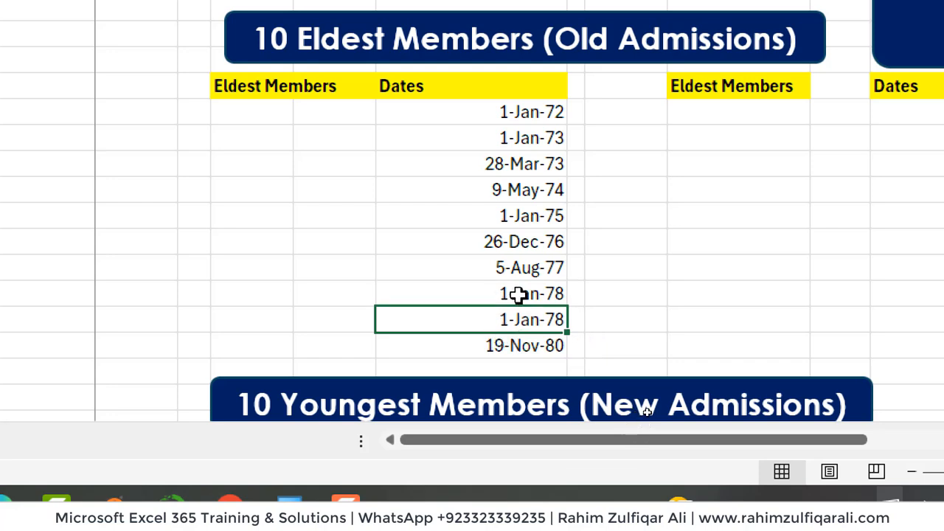
left_click(520, 295)
left_click(520, 320)
left_click(455, 292)
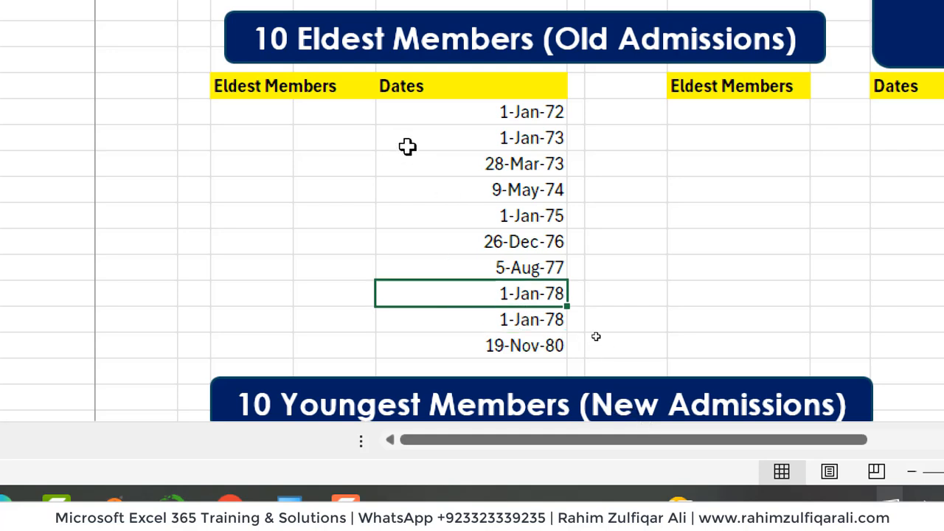
Start an INDEX formula in I17, below the first Eldest Members heading, with Data[Emp Name] as its array.
left_click(233, 109)
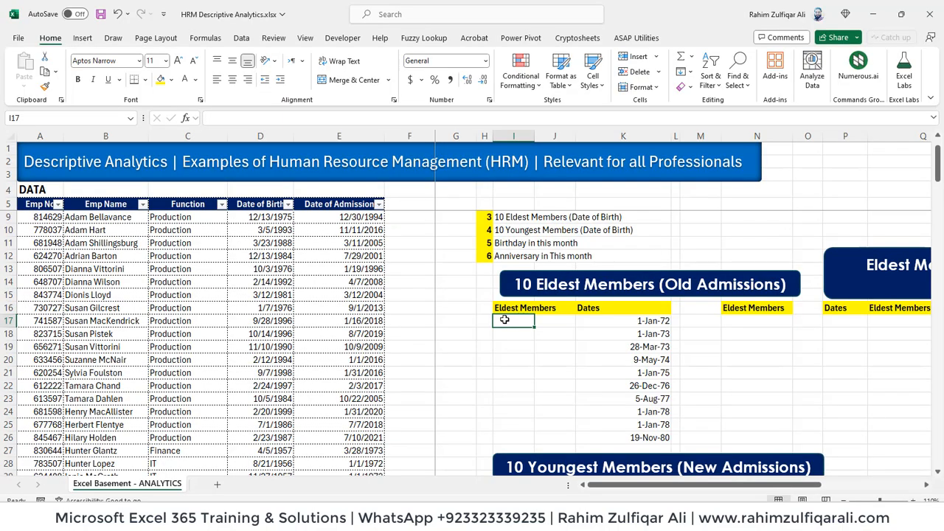
type("=INDEX(")
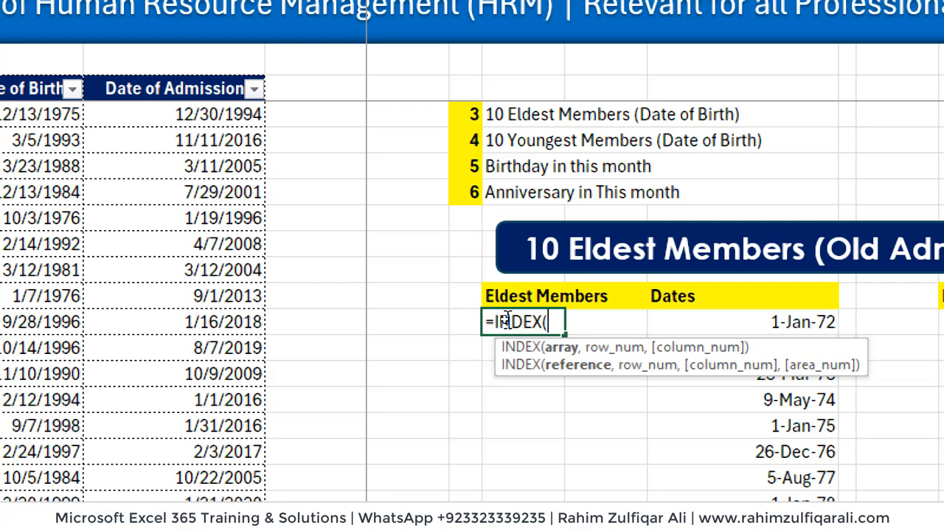
type("EM")
key("BackSpace")
key("BackSpace")
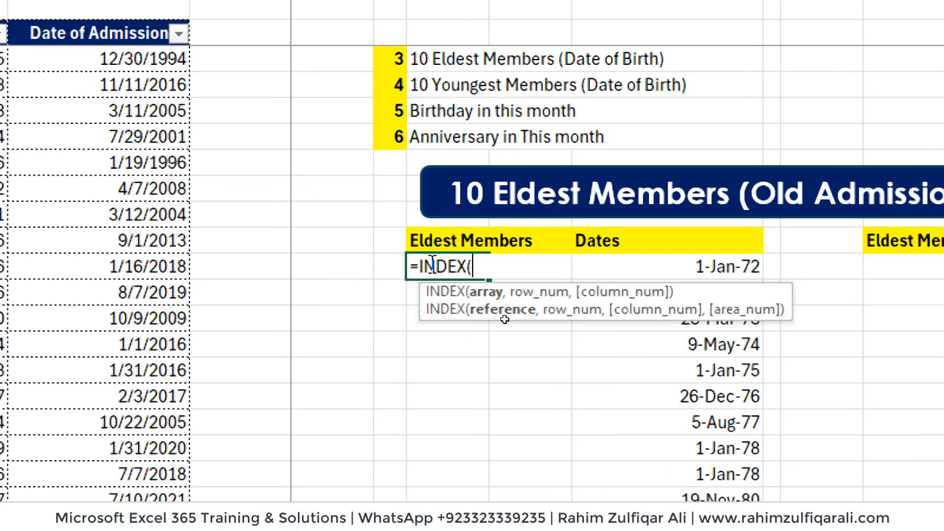
type("DATA")
key("Tab")
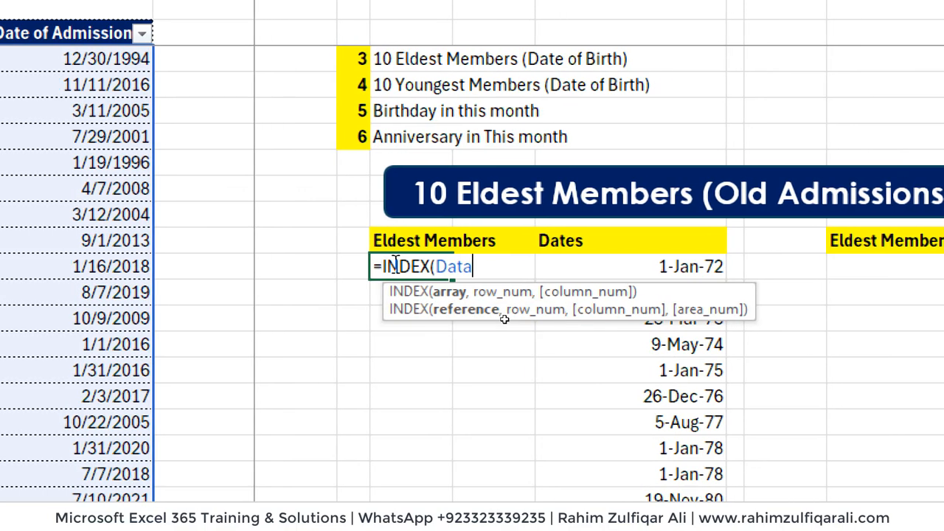
type("[")
key("Down")
key("Down")
key("Tab")
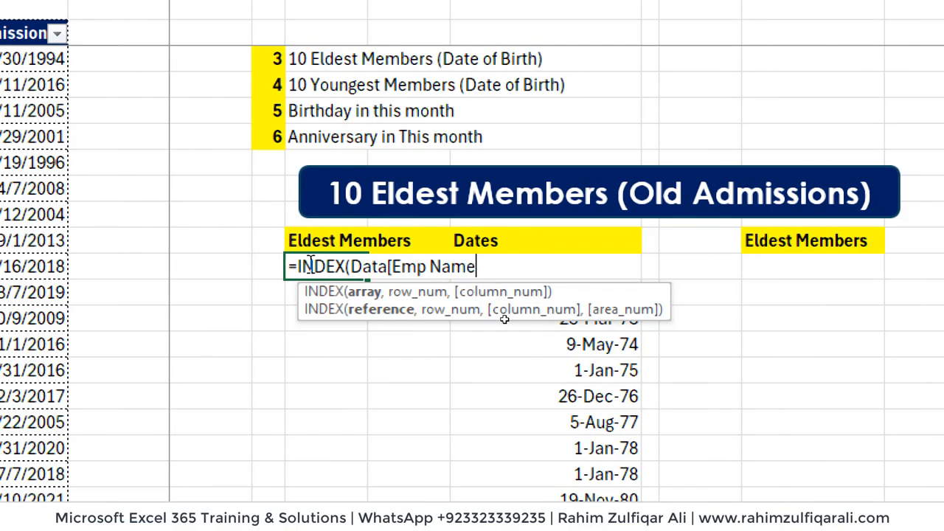
type("]")
type(",")
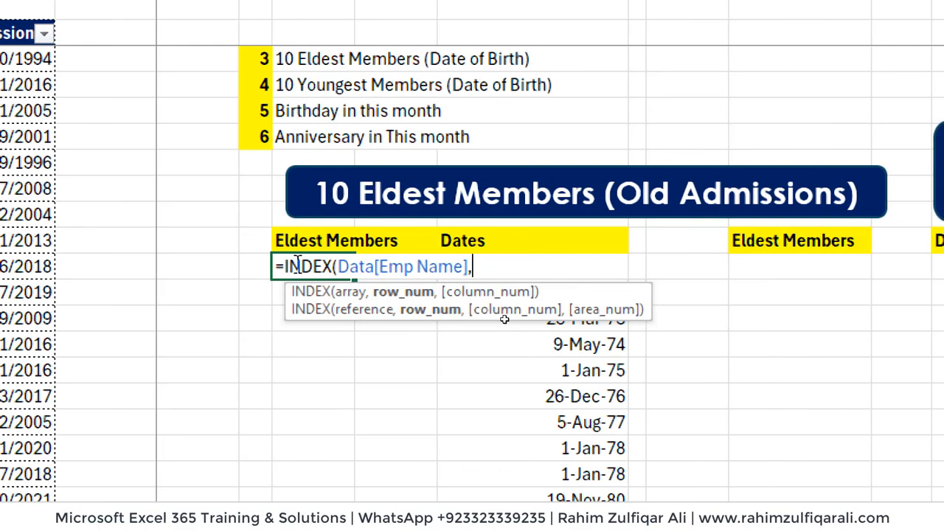
Complete the INDEX formula in I17 with the row number MATCH(K17,DATA[Date of Admission],0) and enter it.
type("MAT")
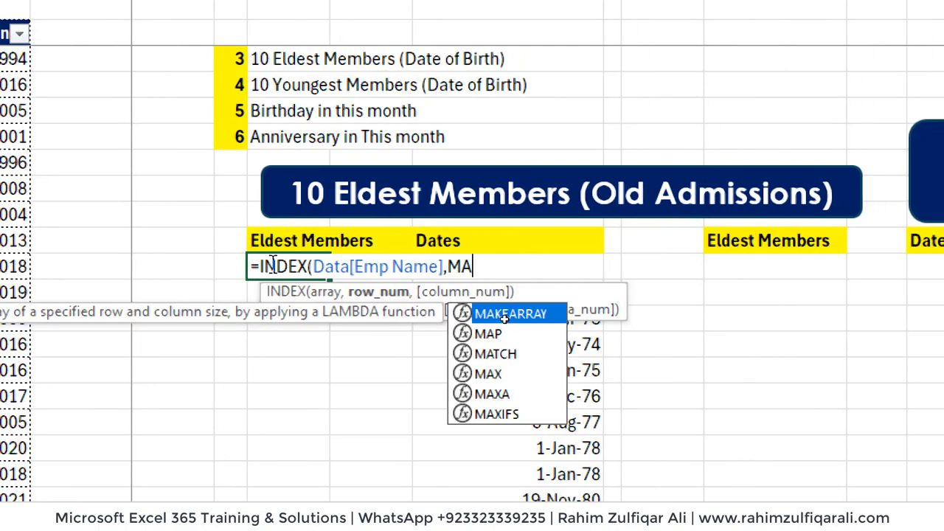
key("Tab")
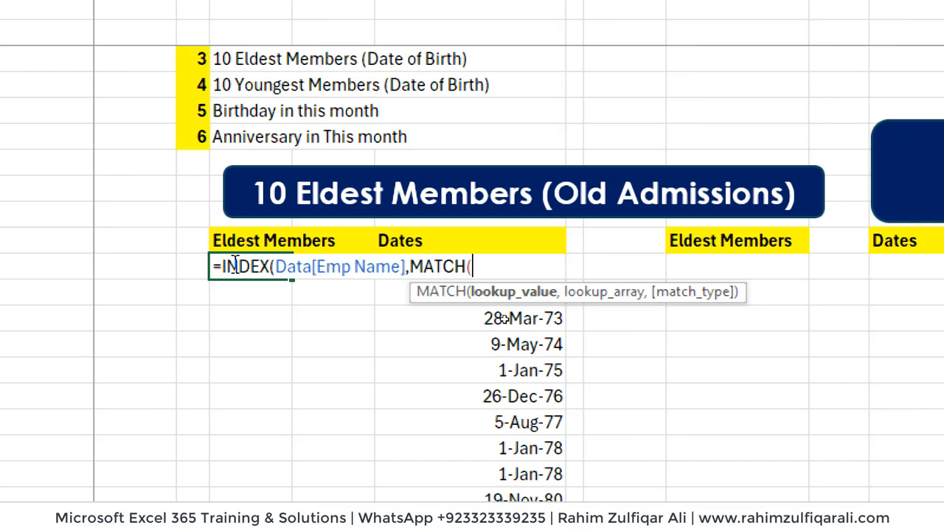
key("Right")
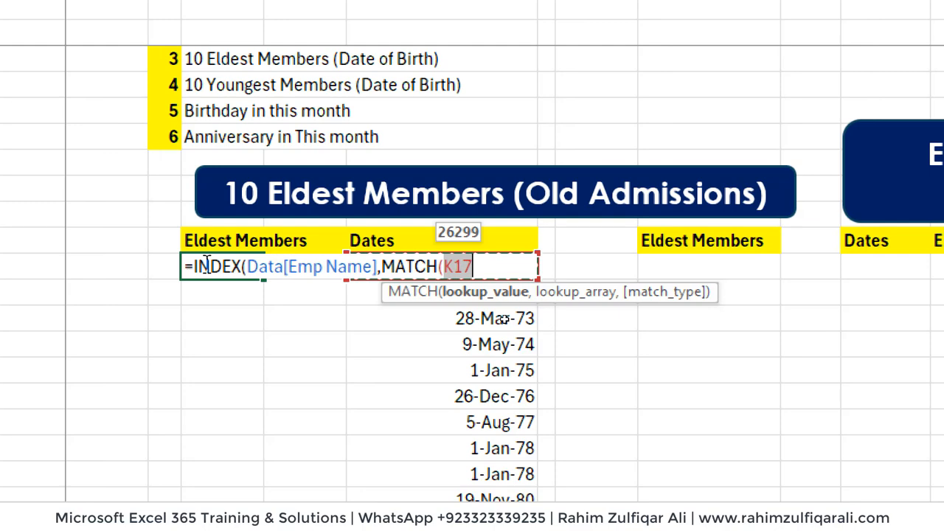
type(",")
type("DATA[")
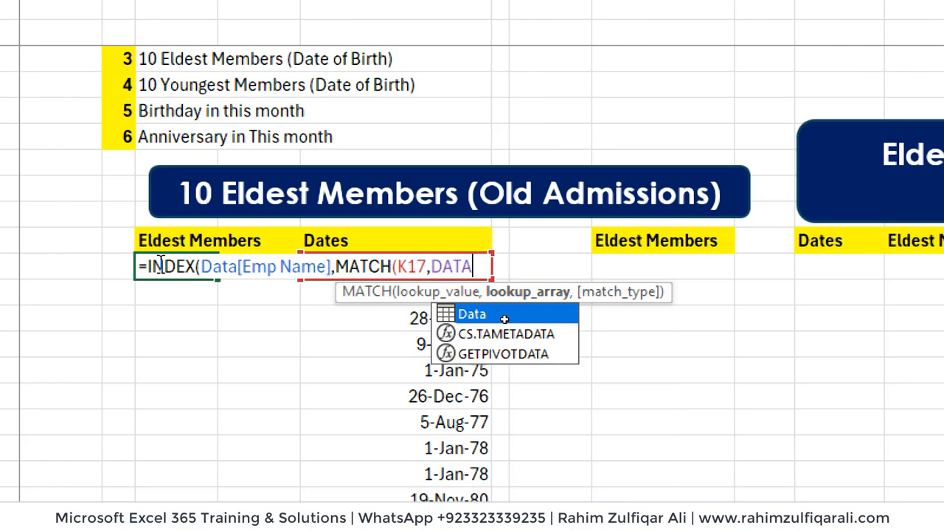
key("Down")
key("Down")
key("Down")
key("Down")
key("Down")
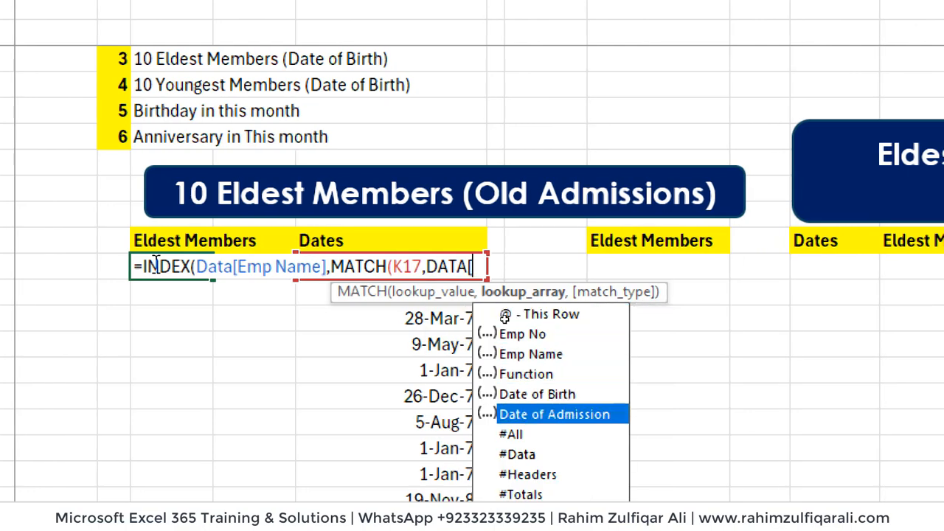
key("Tab")
type("]")
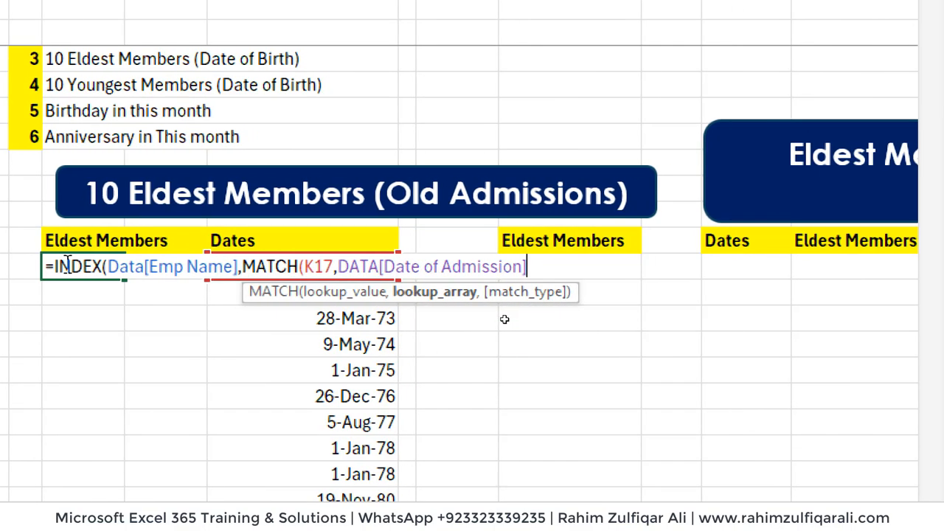
type(",0")
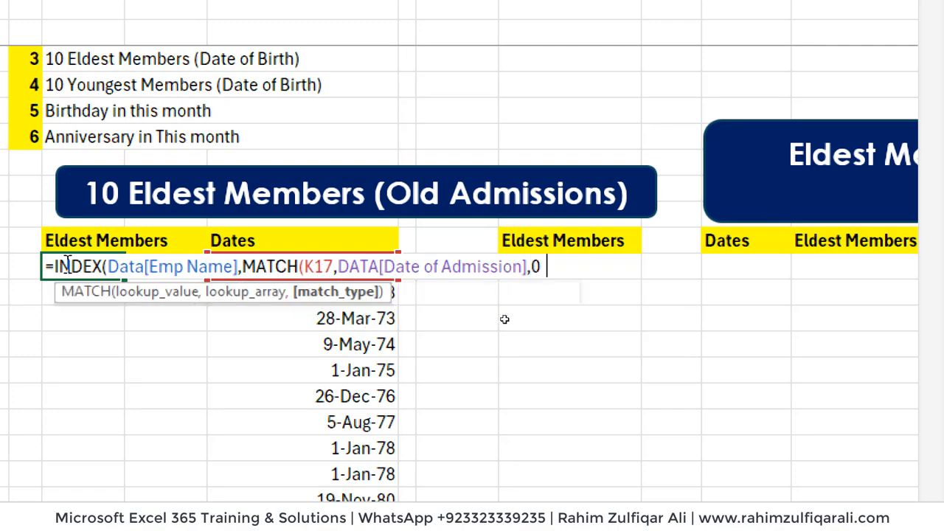
type("))")
key("Return")
key("Up")
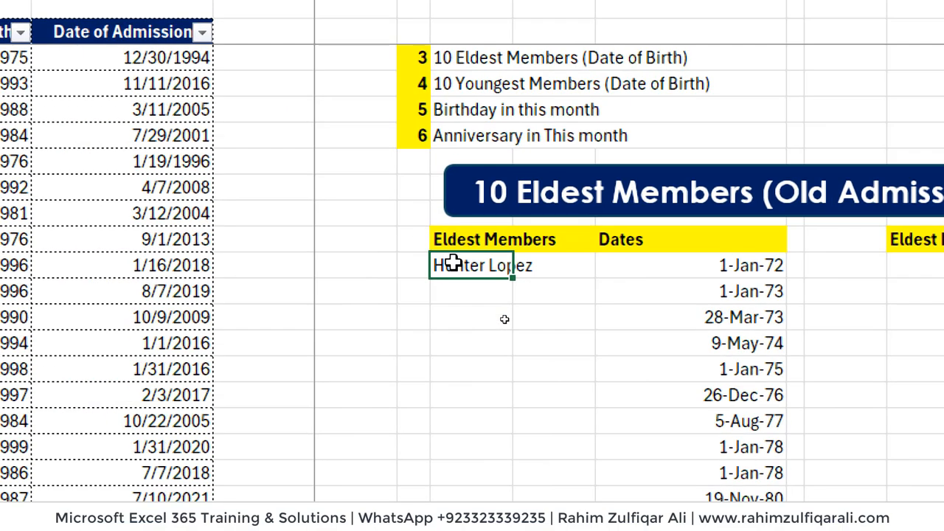
Fill the INDEX-MATCH formula from I17 down through I26 beside the ten dates.
key("Down")
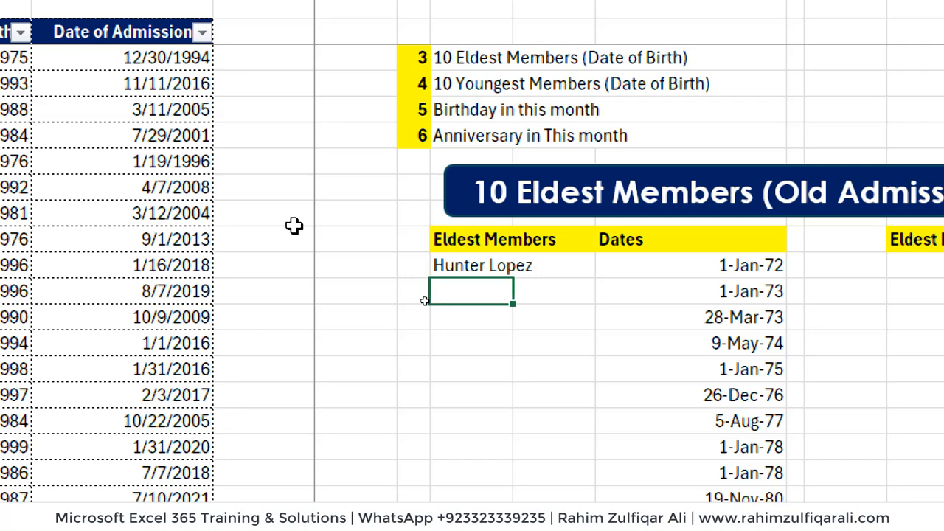
key("Up")
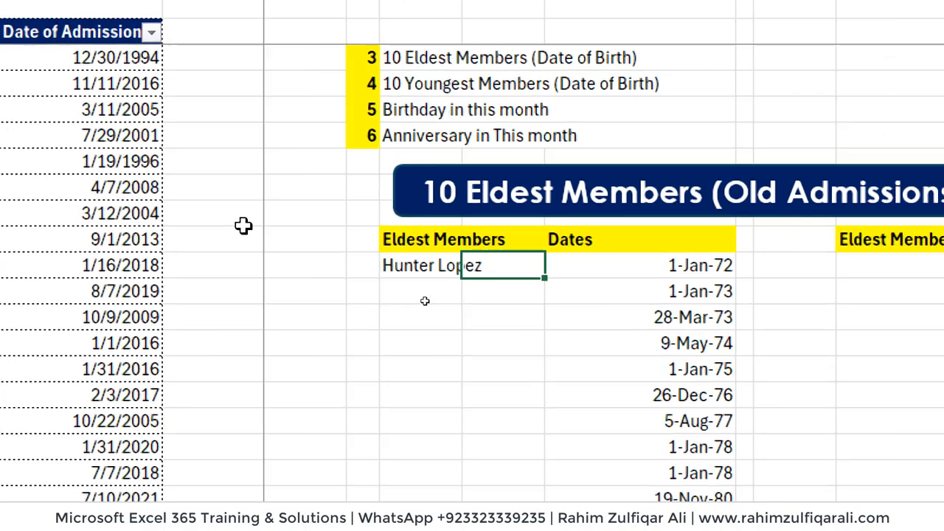
key("Right")
key("Left")
key("shift+Down")
key("shift+Down")
key("shift+Down")
key("shift+Down")
key("shift+Down")
key("shift+Down")
key("shift+Down")
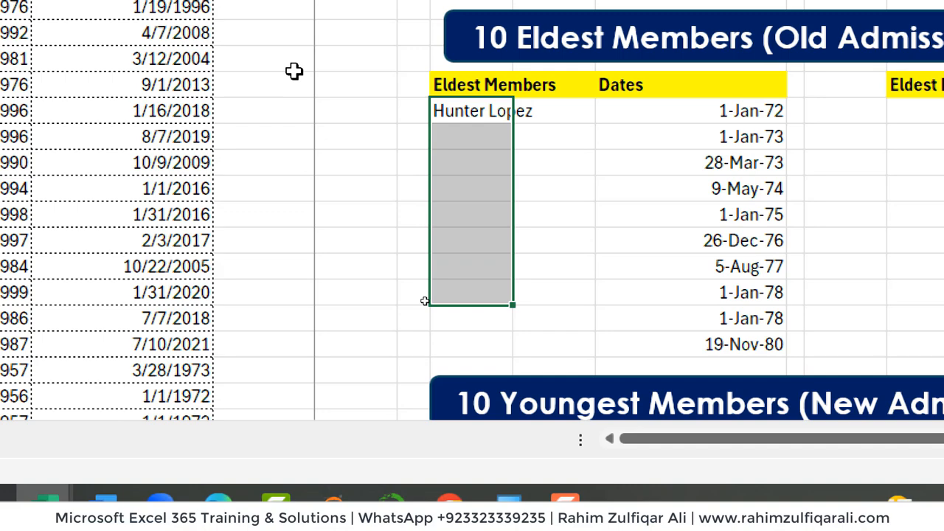
key("shift+Down")
key("shift+Down")
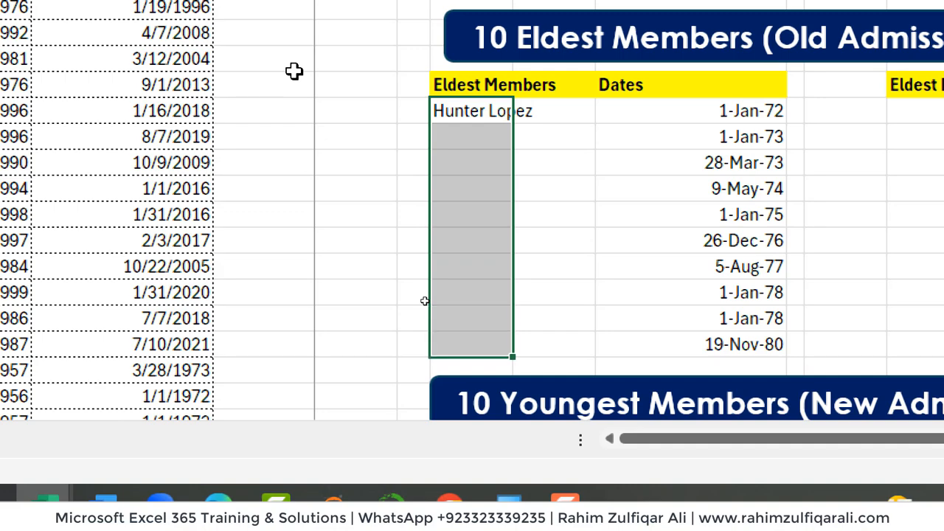
key("ctrl+d")
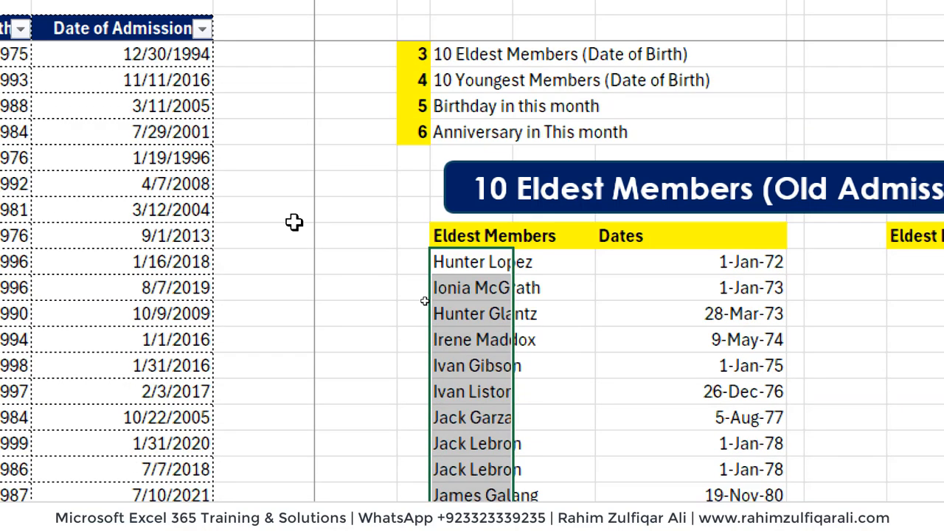
Check the names filled under Eldest Members down to row 24 against their admission dates.
key("Down")
key("Down")
key("Down")
key("Down")
key("Down")
key("Down")
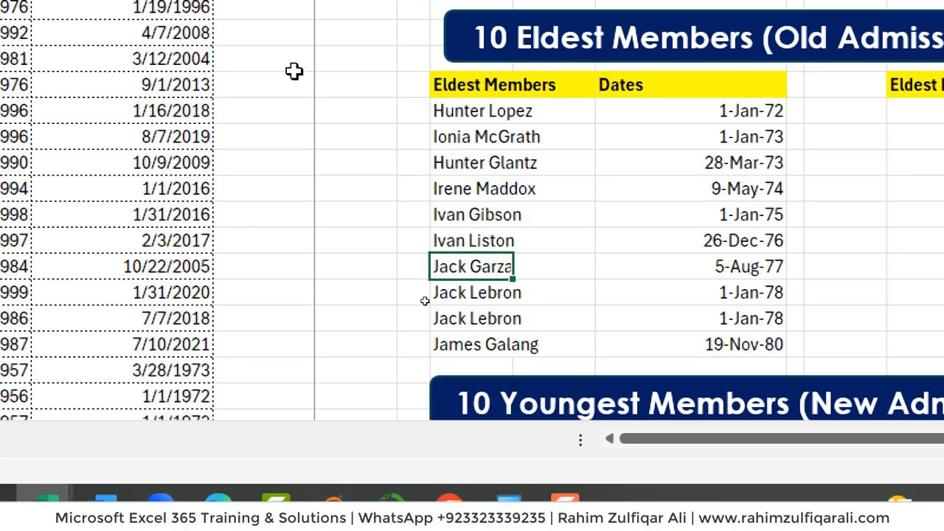
key("Down")
key("Right")
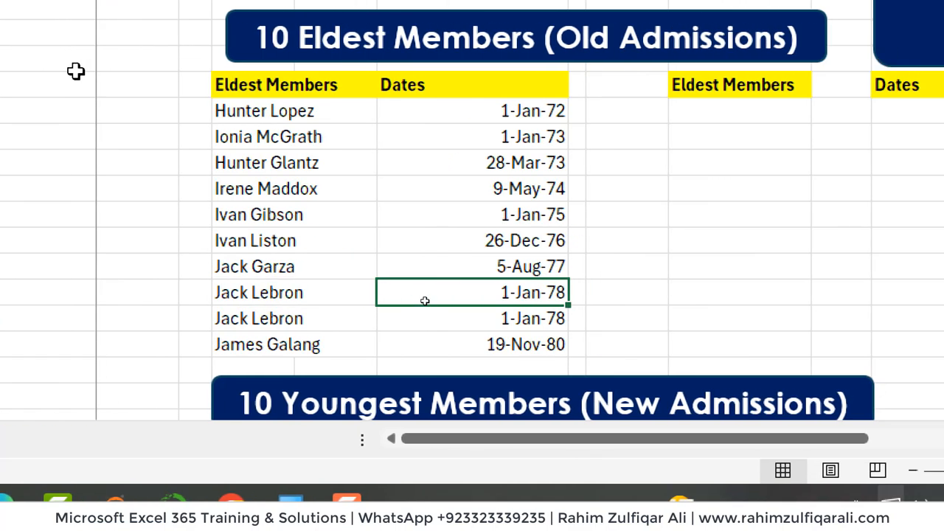
Highlight the two duplicate member entries and their 1-Jan-78 dates in I24:K25 with a yellow fill.
key("Down")
key("Up")
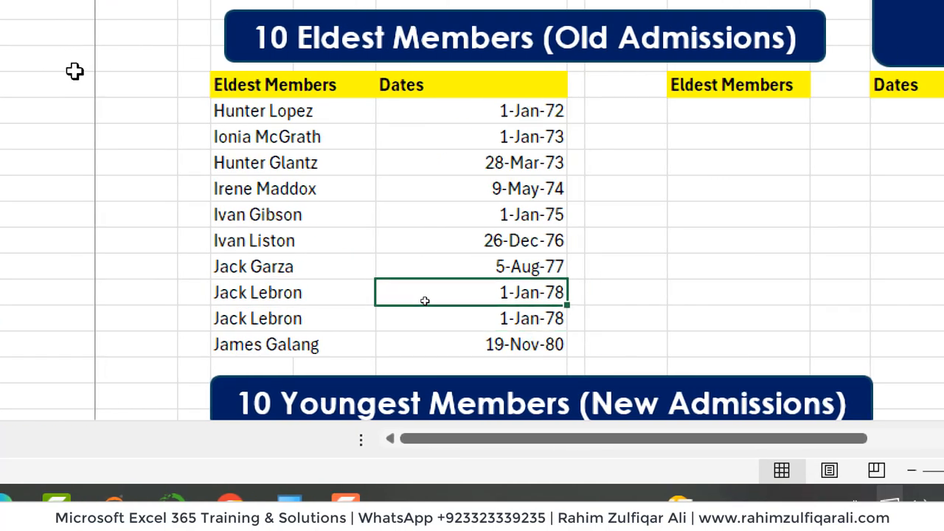
key("shift+Down")
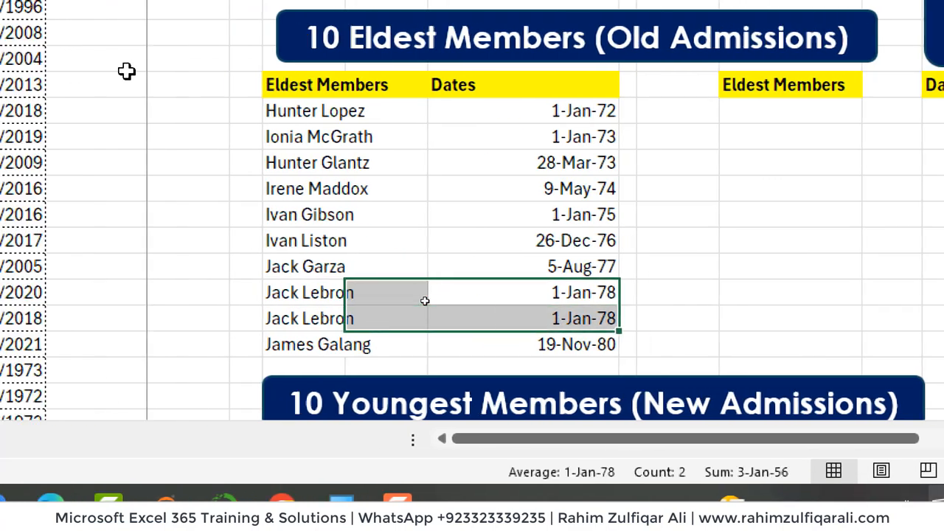
key("shift+Left")
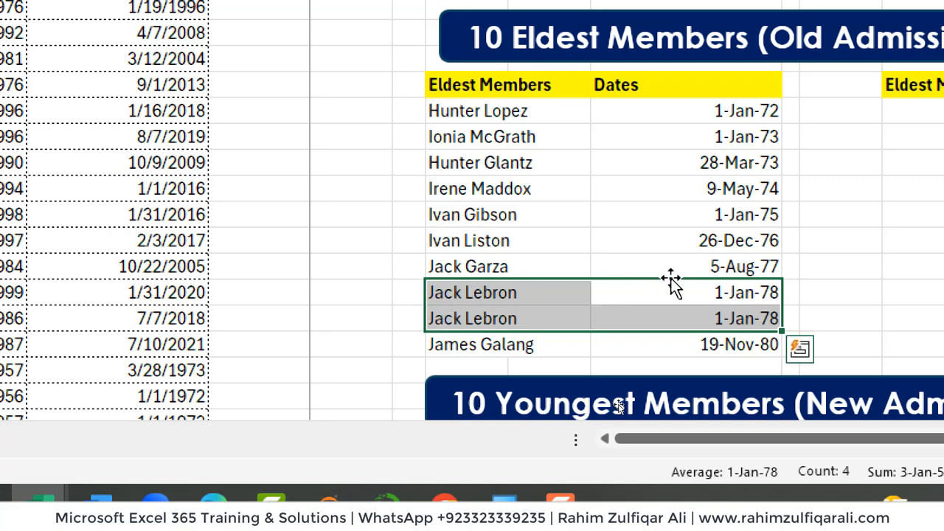
left_click(697, 289)
left_click(469, 291)
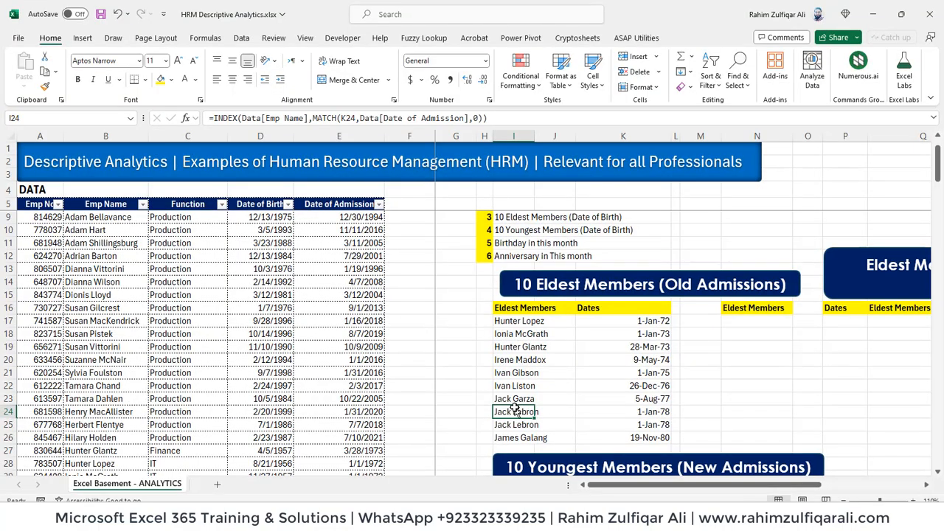
key("shift+Down")
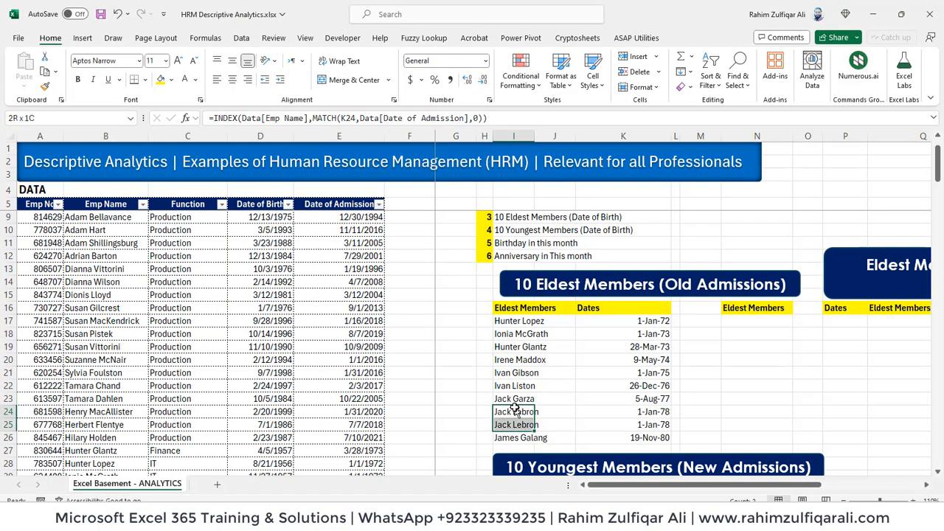
key("shift+Right")
key("shift+Right")
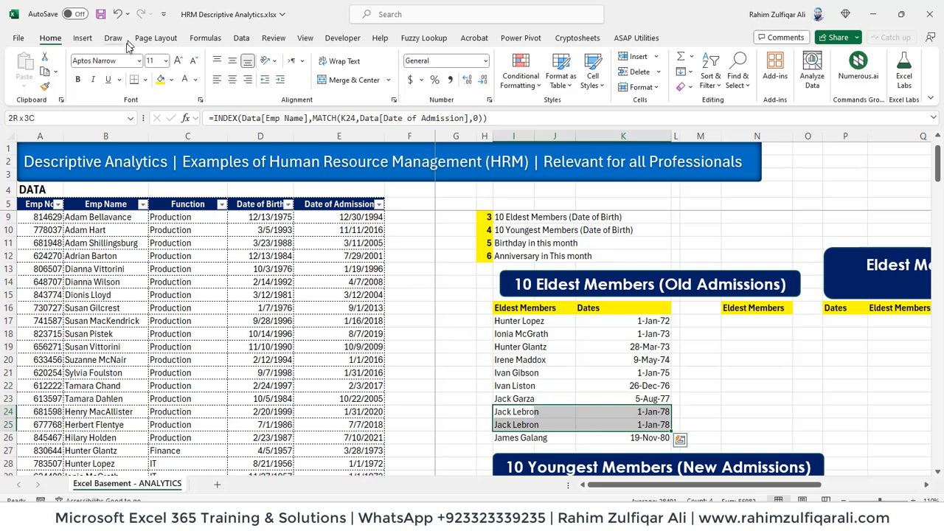
left_click(160, 79)
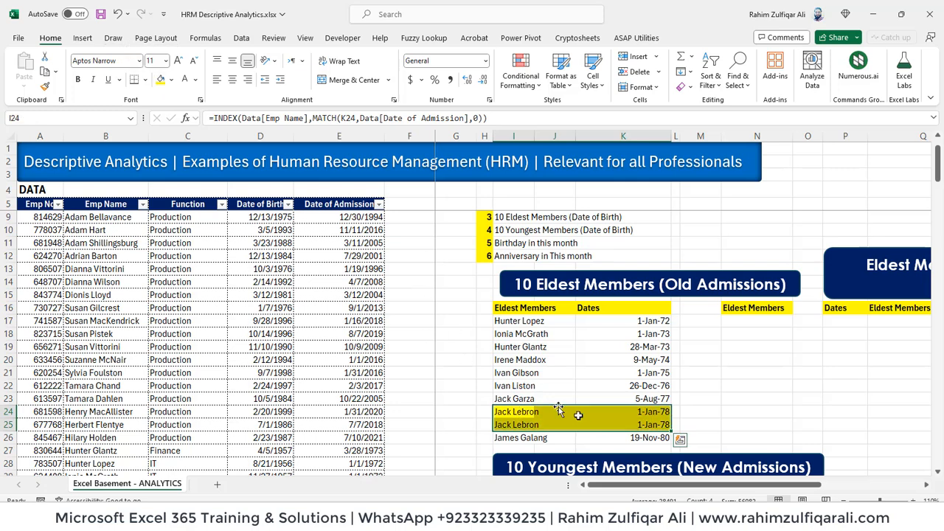
Compare the names and admission dates of the two highlighted entries in rows 24 and 25.
left_click(614, 413)
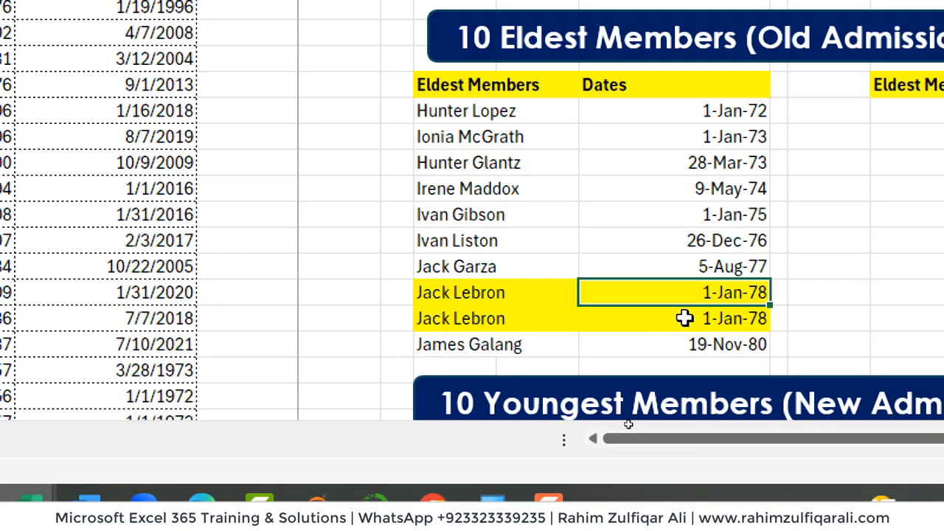
left_click(682, 479)
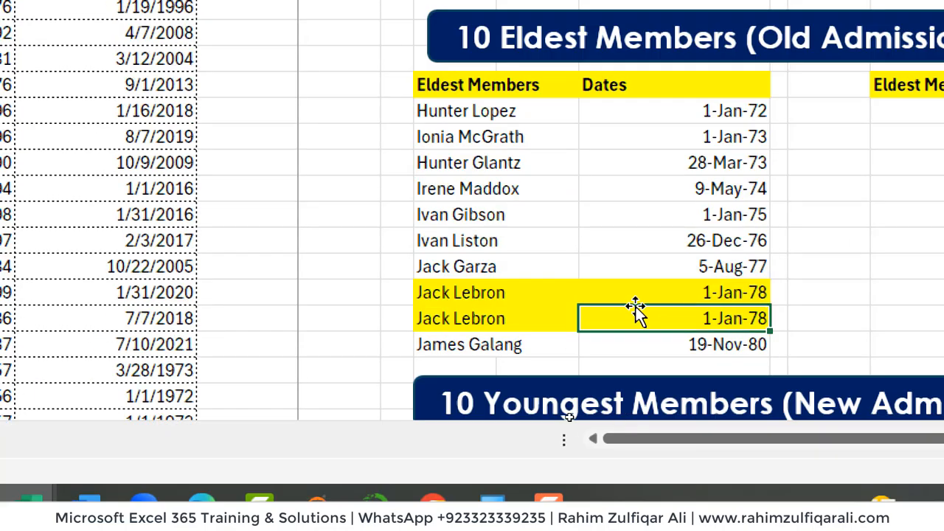
left_click(502, 297)
left_click(458, 294)
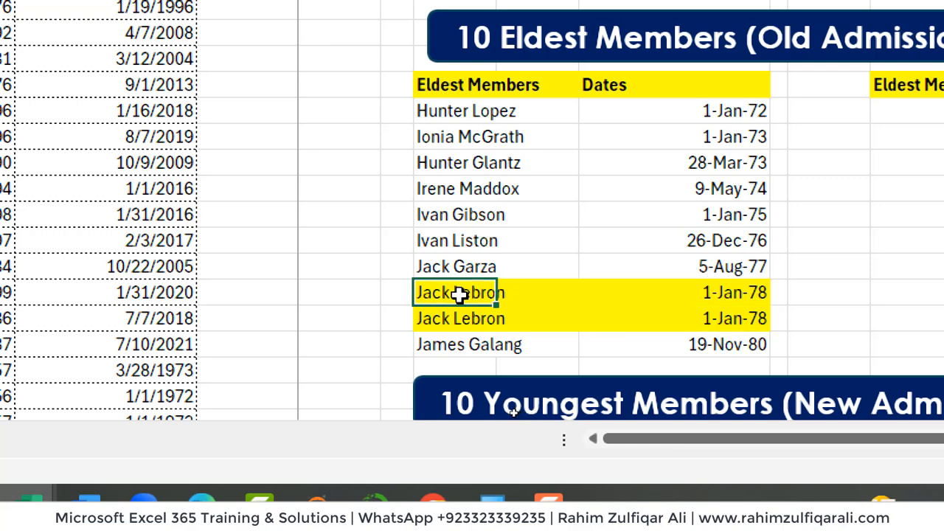
left_click(452, 326)
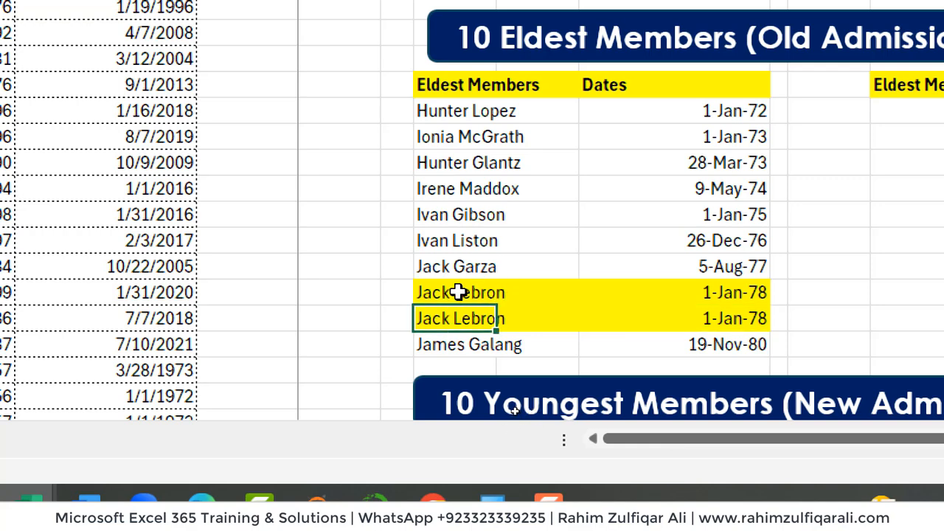
left_click(459, 292)
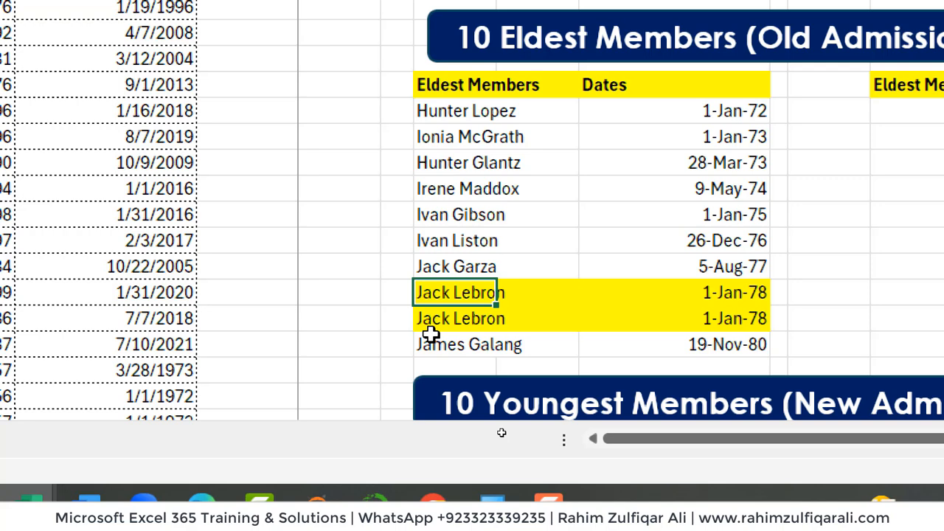
left_click(449, 318)
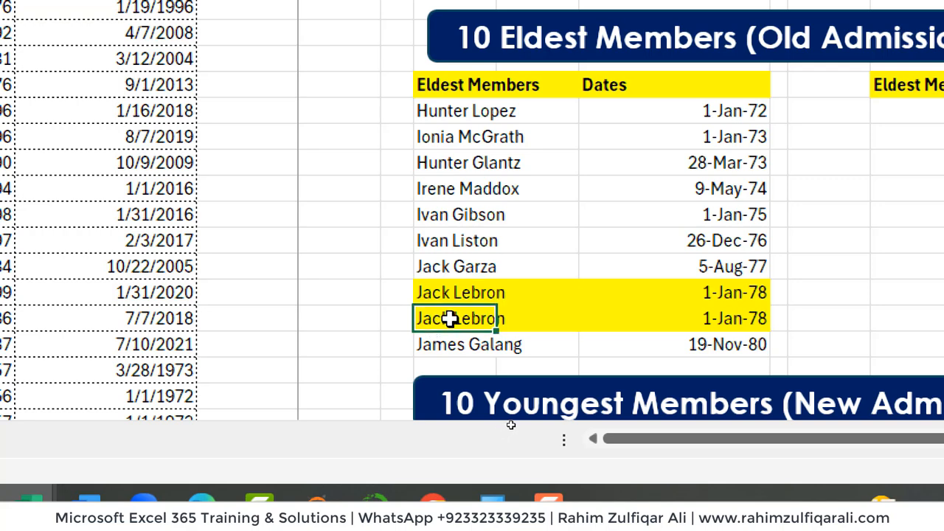
Enter the rank numbers 1 to 8 in H17:H24 beside the first eight Eldest Members.
left_click(391, 110)
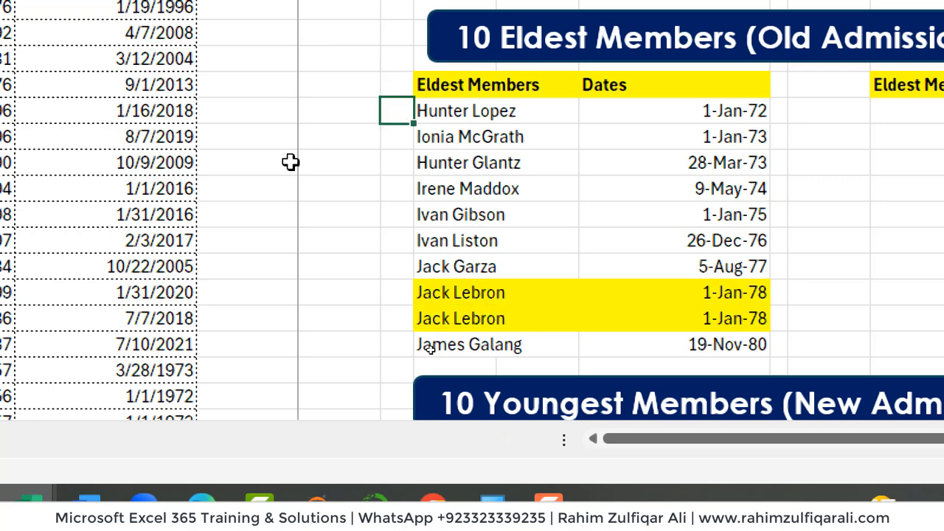
type("1")
key("Return")
type("2")
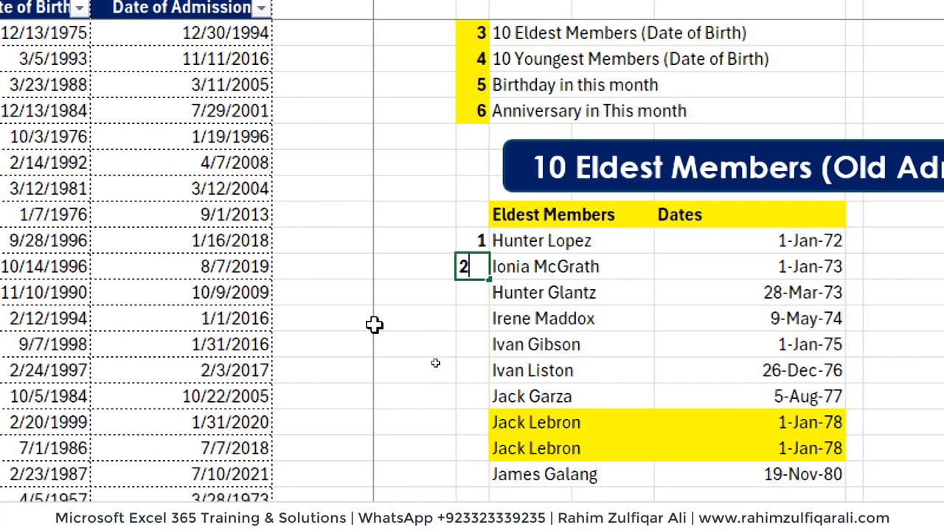
key("Return")
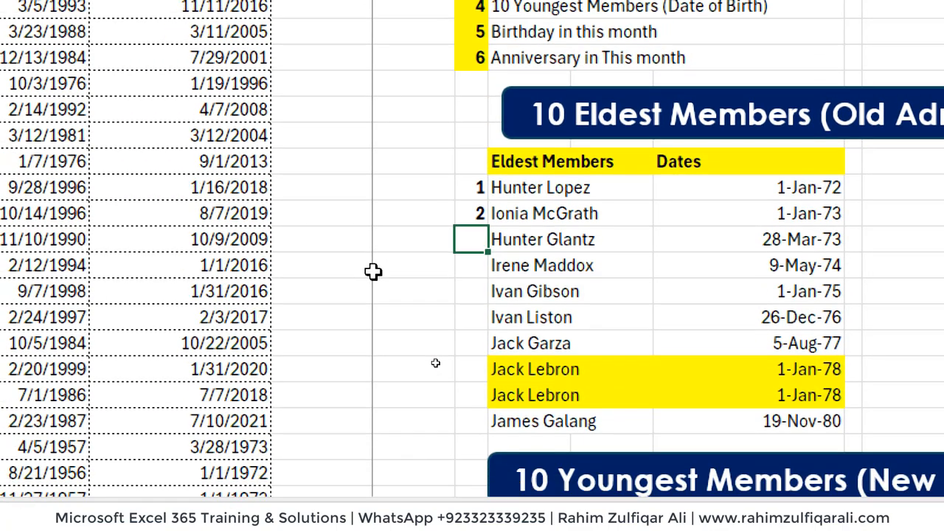
type("3")
key("Return")
type("4")
key("Return")
type("5")
key("Return")
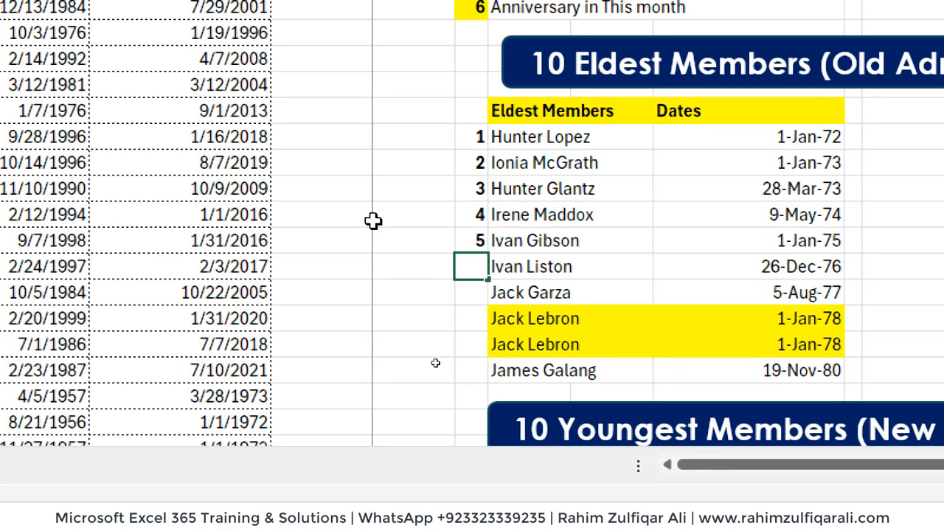
type("6")
key("Return")
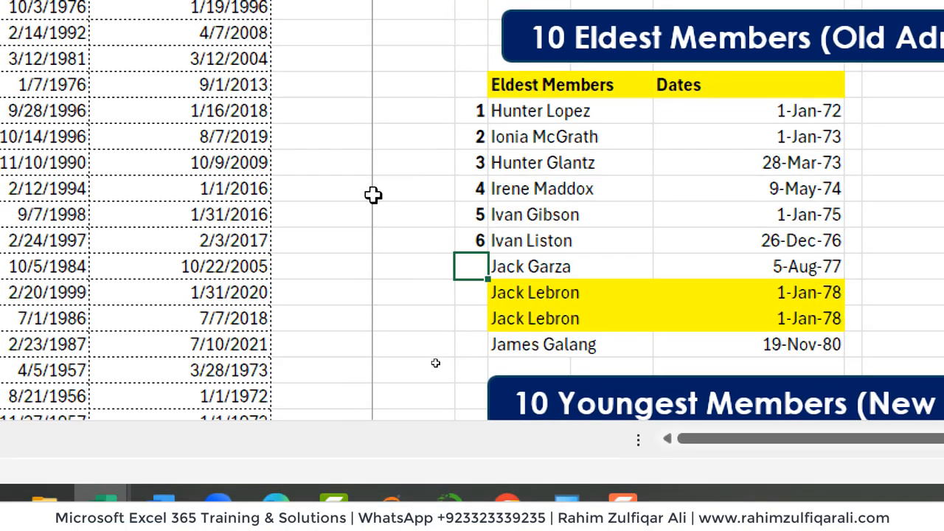
type("7")
key("Return")
type("8")
key("Return")
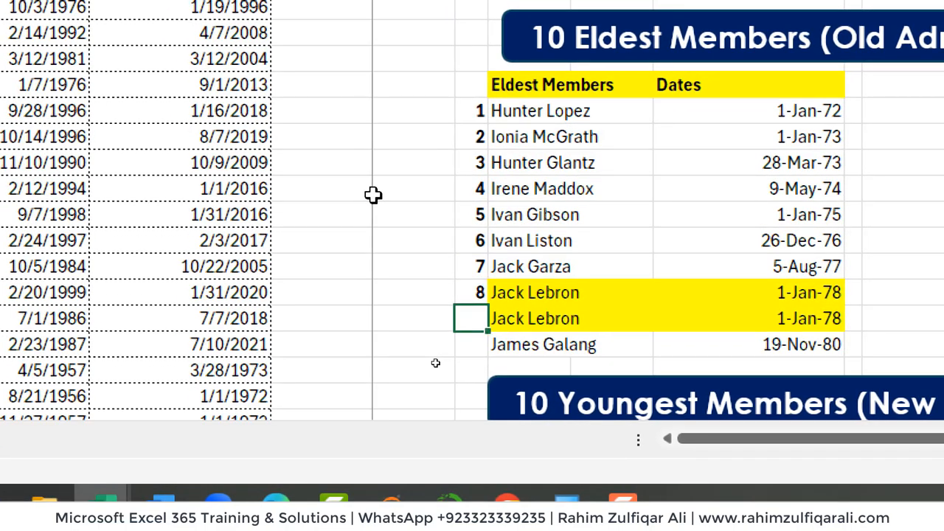
Repeat rank 8 in H25 for the duplicate entry and enter rank 9 in H26 for the last member.
type("8")
key("Return")
type("9")
key("Return")
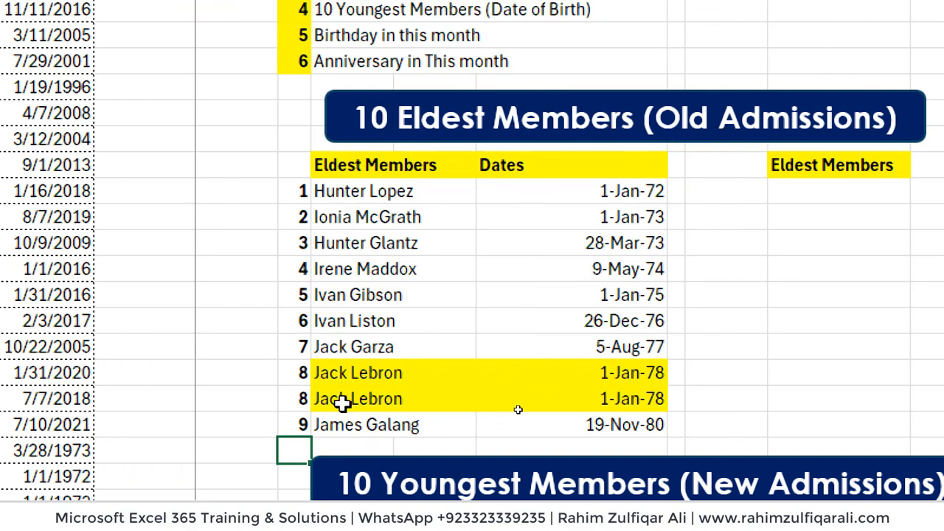
Review the Eldest Members names and check the rank numbers beside them down to row 26.
left_click(360, 204)
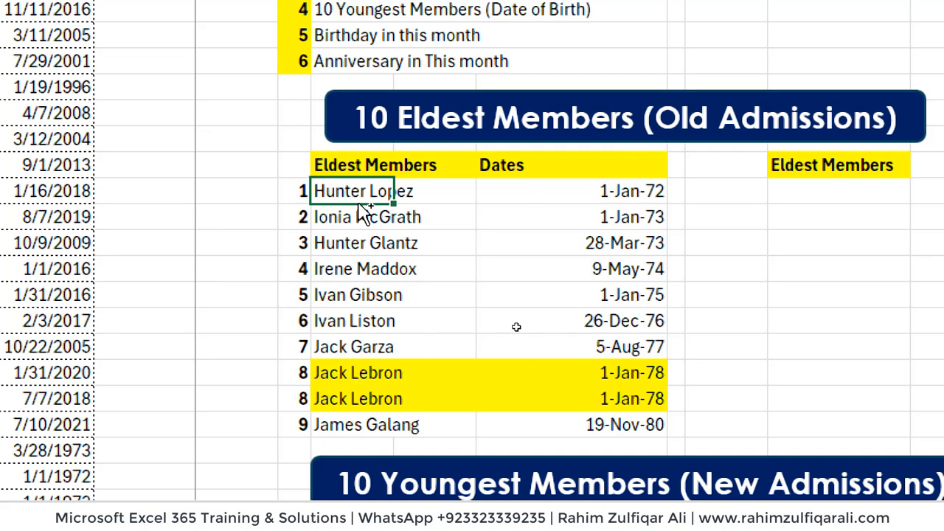
key("ctrl+shift+Down")
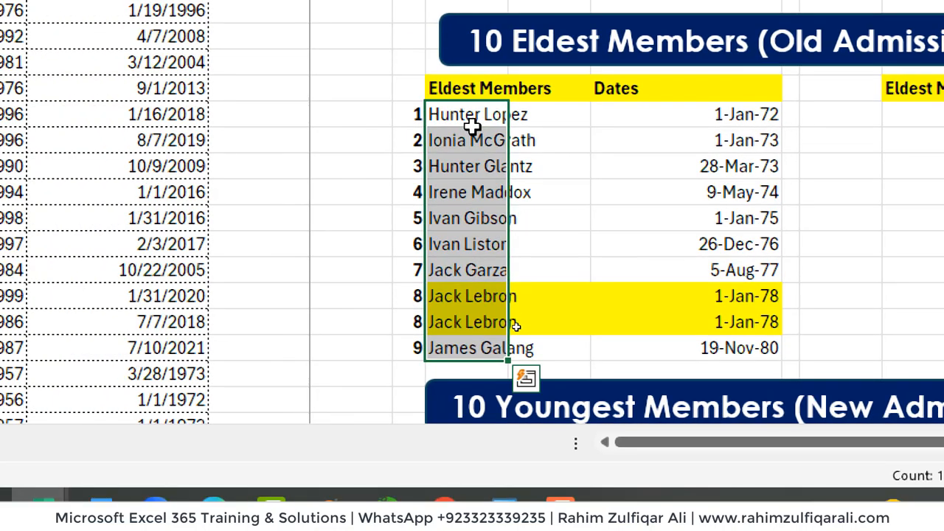
key("Left")
key("Down")
key("Down")
key("Down")
key("Down")
key("Down")
key("Down")
key("Down")
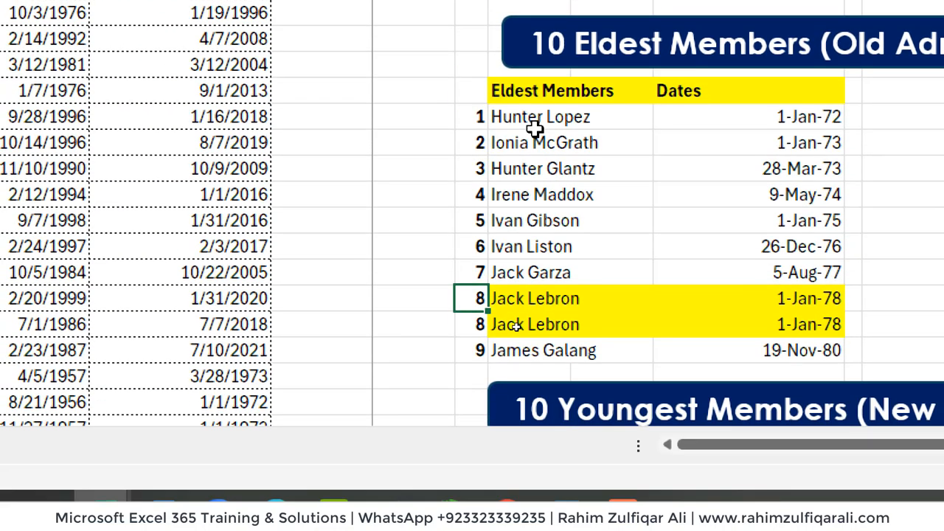
key("Down")
key("Down")
key("Right")
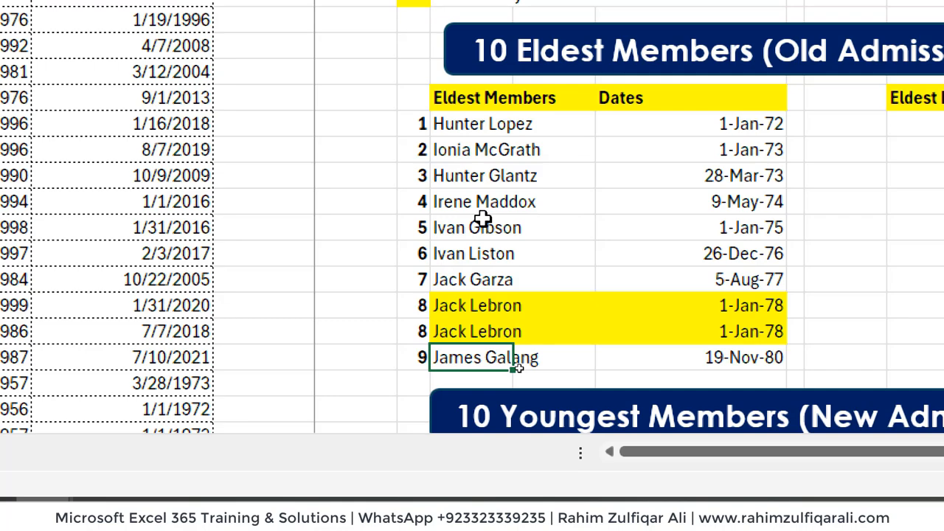
Inspect the INDEX-MATCH formula in I24, the first highlighted name, and leave it as it is.
key("Up")
key("Up")
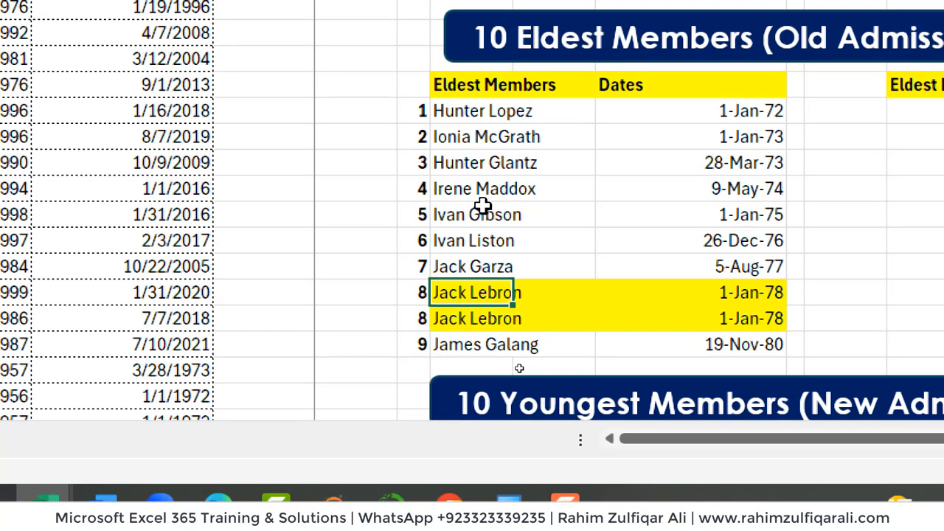
key("F2")
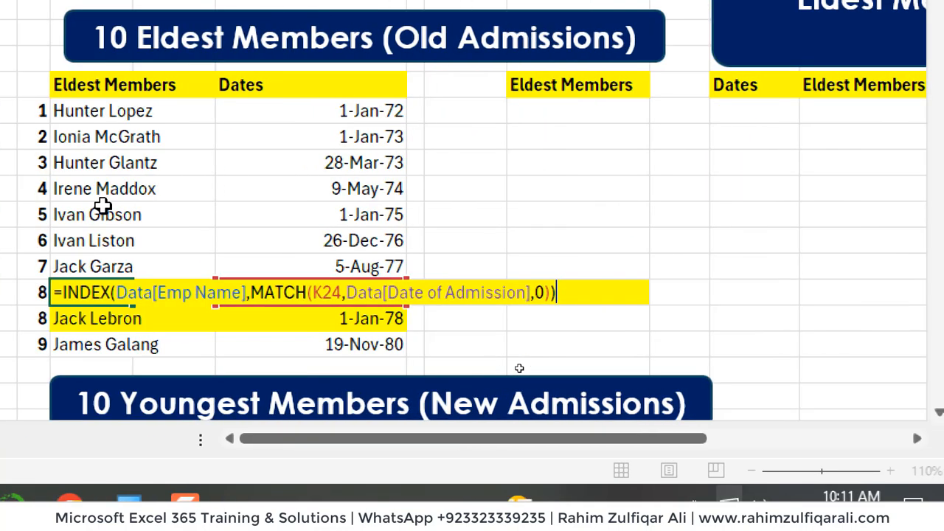
key("Escape")
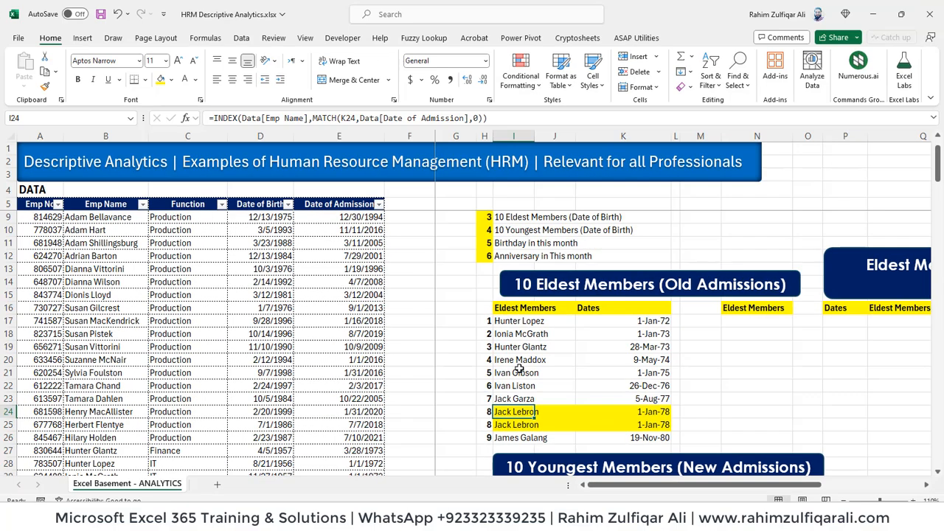
Examine the empty column F beside the Date of Admission data, from the header row down past row 25.
key("ctrl+Home")
key("Left")
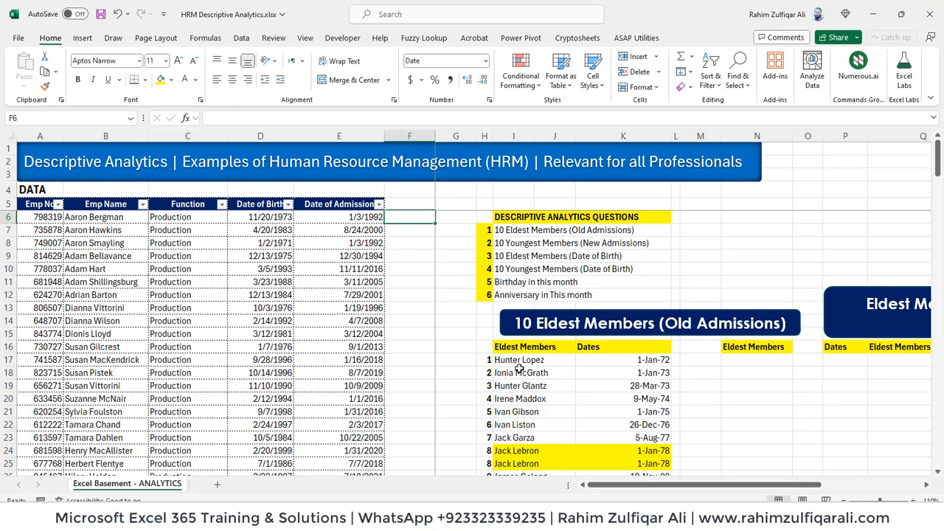
key("Up")
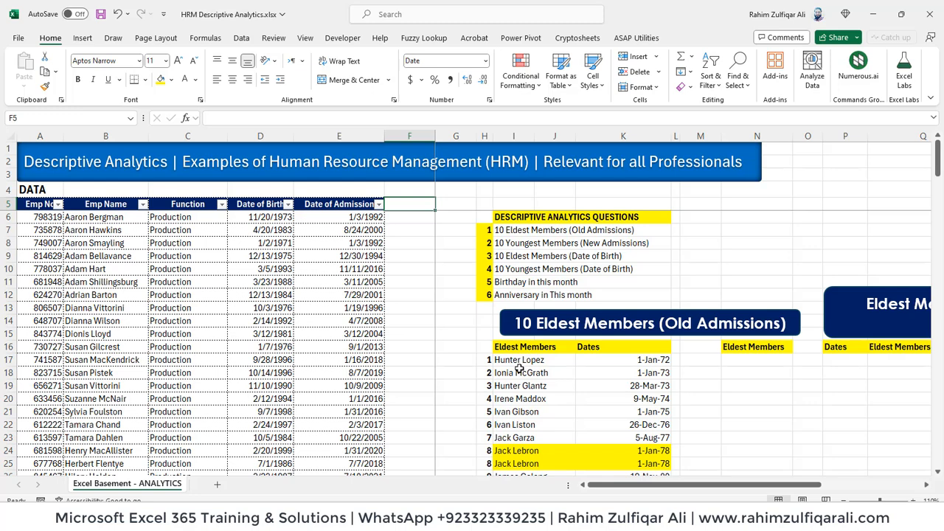
key("Down")
key("Down")
key("Down")
key("Down")
key("Down")
key("Down")
key("Down")
key("Down")
key("Down")
key("Down")
key("Down")
key("Down")
key("Down")
key("Down")
key("Down")
key("Down")
key("Down")
key("Down")
key("Down")
key("Down")
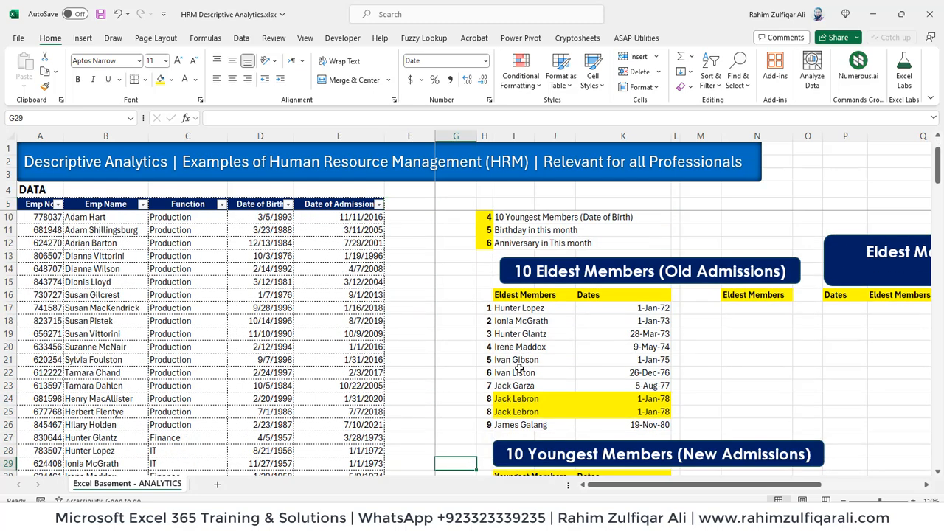
Review the Eldest Members names from row 26 up to row 17, and the dates down to K24.
key("Right")
key("Up")
key("Up")
key("Right")
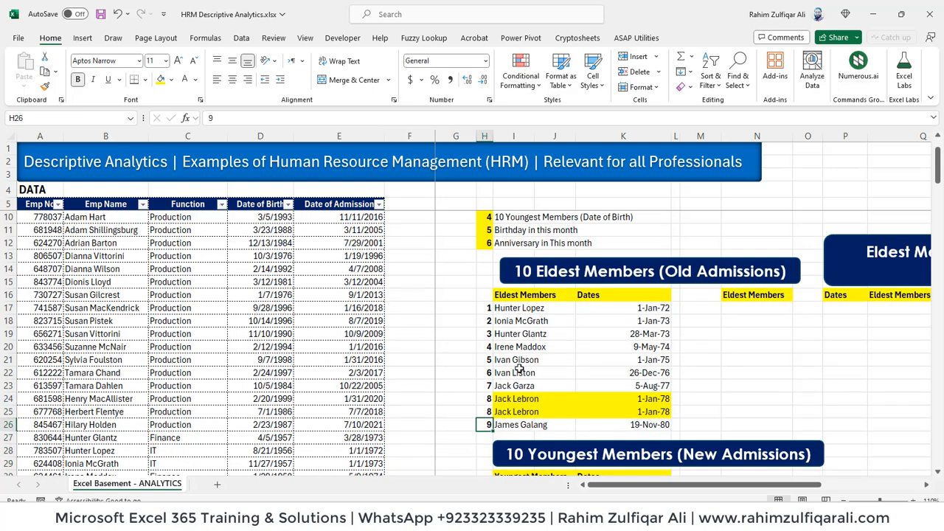
key("Right")
key("Up")
key("Up")
key("Up")
key("Up")
key("Up")
key("Up")
key("Up")
key("Up")
key("Up")
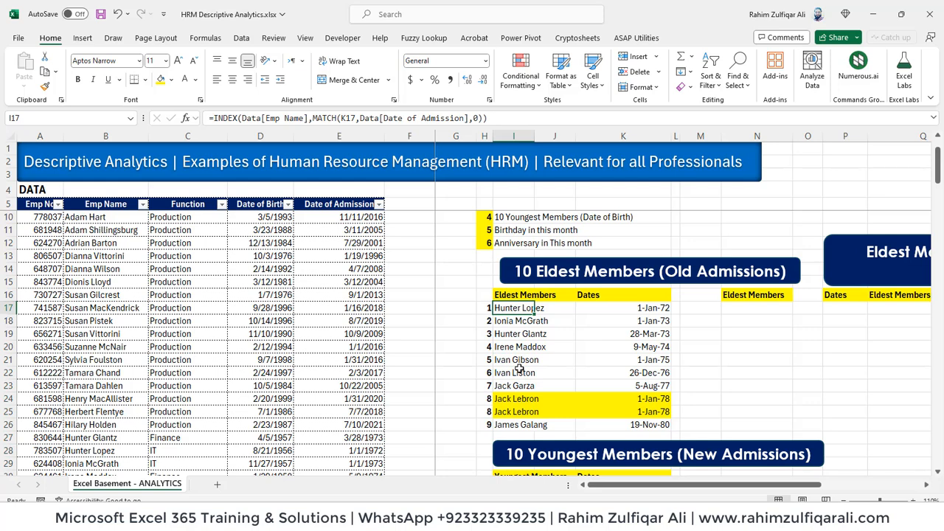
key("Right")
key("Down")
key("Down")
key("Down")
key("Down")
key("Down")
key("Down")
key("Down")
key("Down")
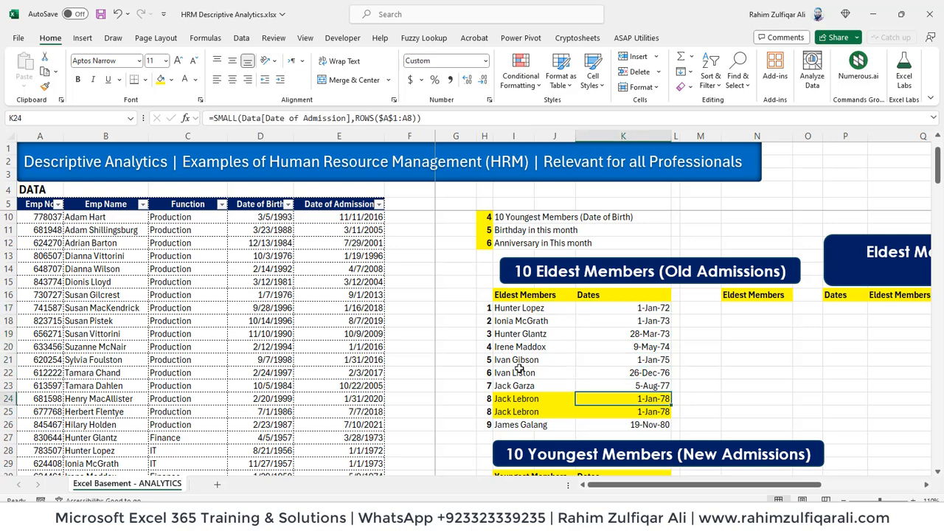
Return to the empty column next to the Date of Admission header and look down its rows.
key("Up")
key("Left")
key("Left")
key("Left")
key("Left")
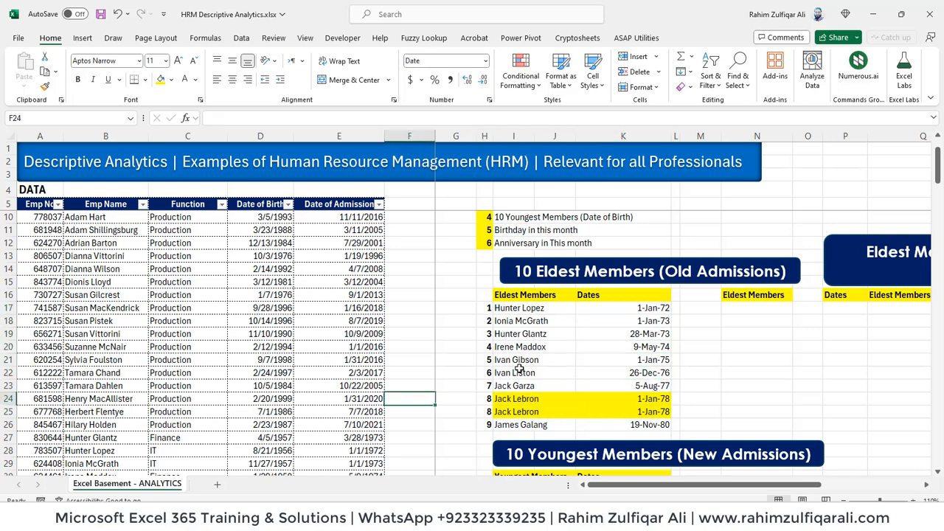
key("ctrl+Up")
key("Down")
key("Down")
key("Down")
key("Down")
key("Down")
key("Down")
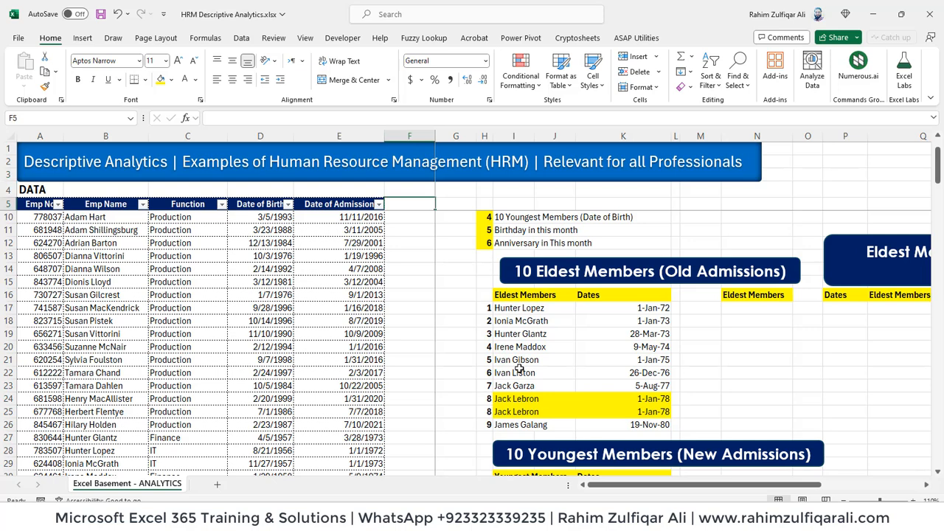
Add a new table column headed "Helper Col" in F5, beside the Date of Admission column.
key("Right")
key("Left")
key("Up")
key("Up")
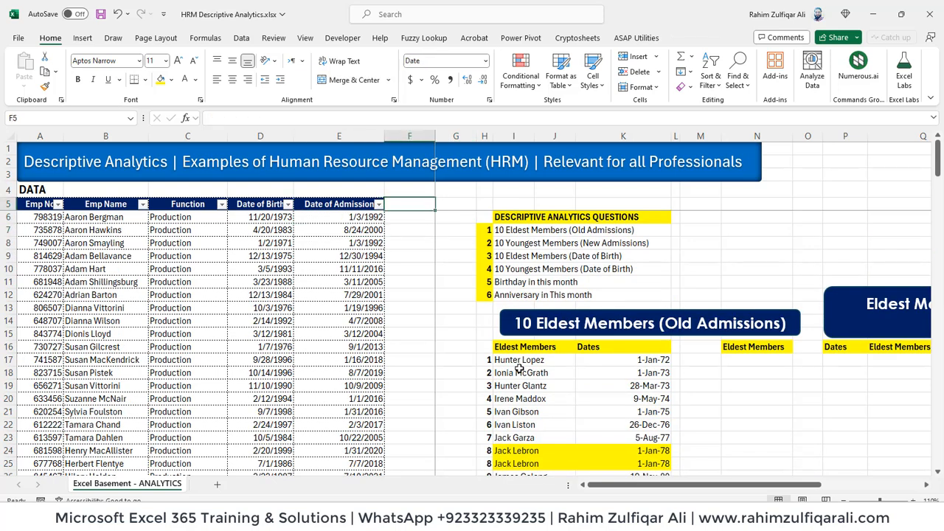
type("Helper")
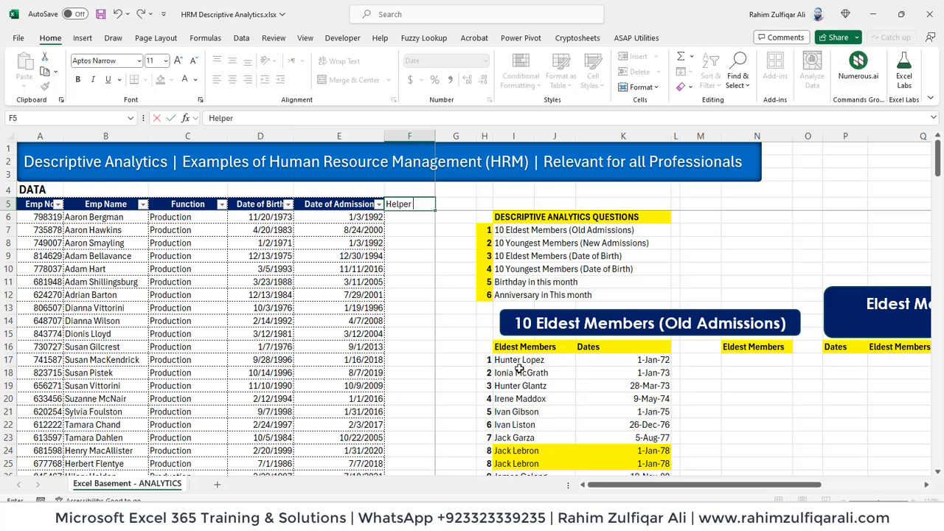
type(" Col")
key("Return")
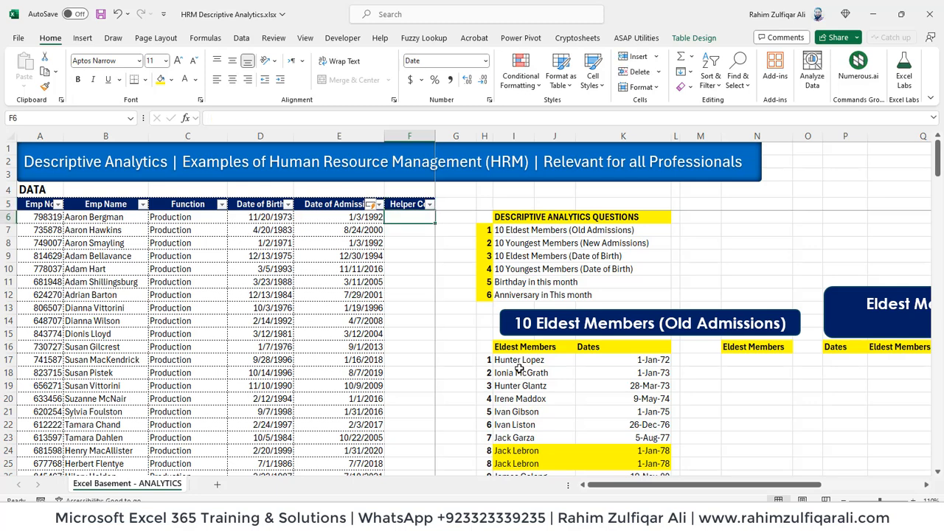
Compare the Date of Admission entries in E6 to E9 for repeated dates.
type("=")
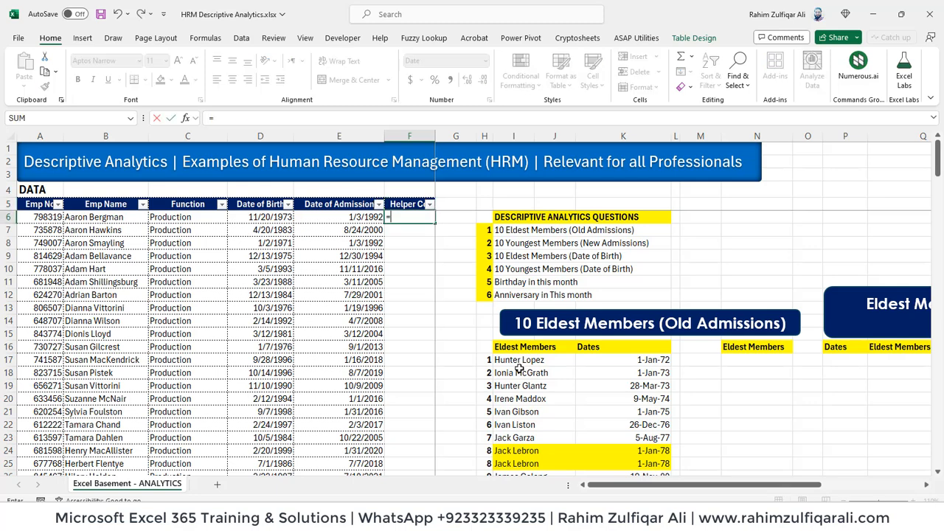
key("Escape")
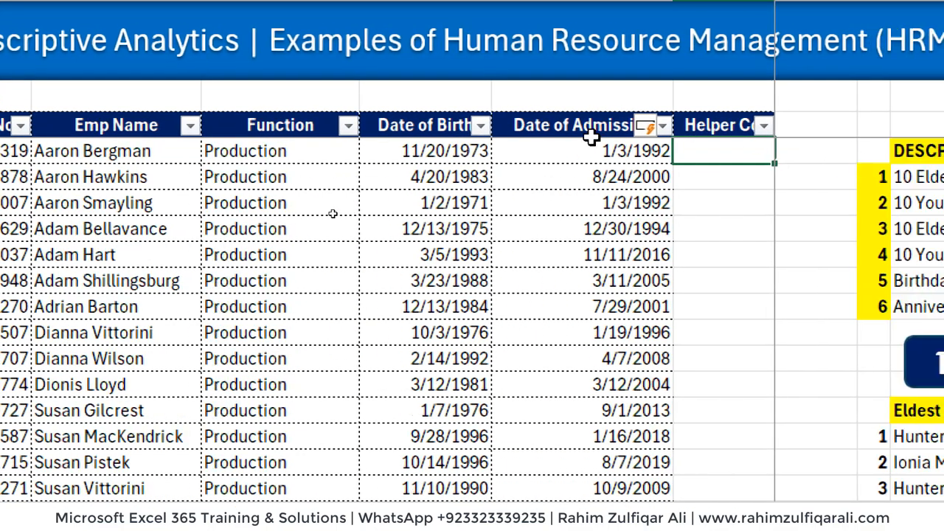
left_click(580, 148)
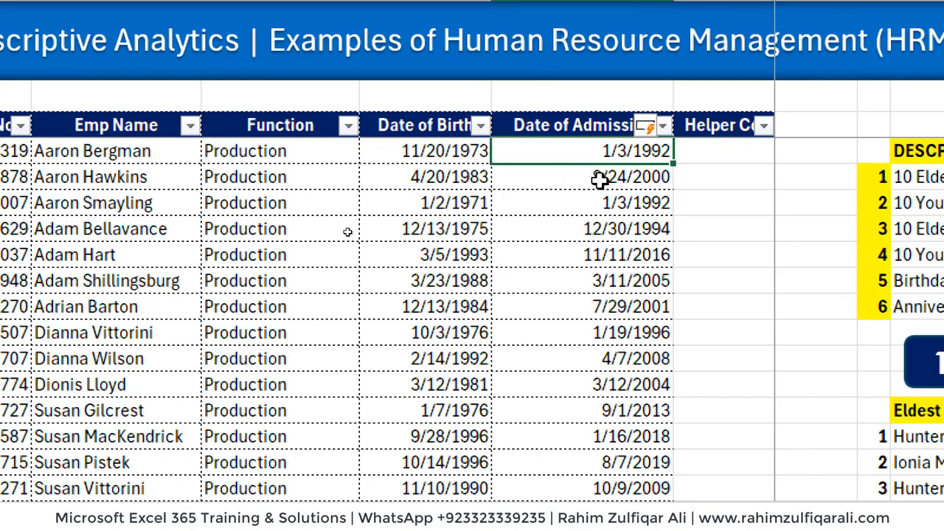
left_click(599, 179)
left_click(589, 205)
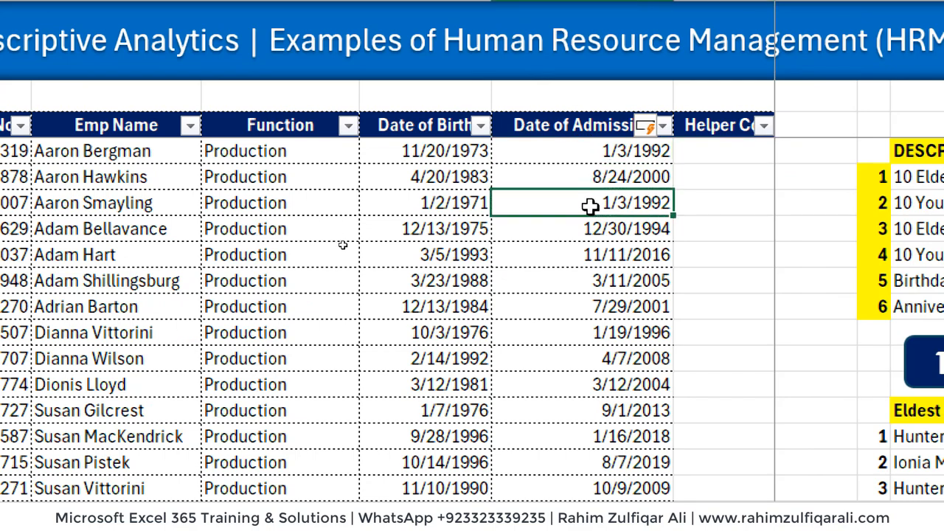
left_click(607, 231)
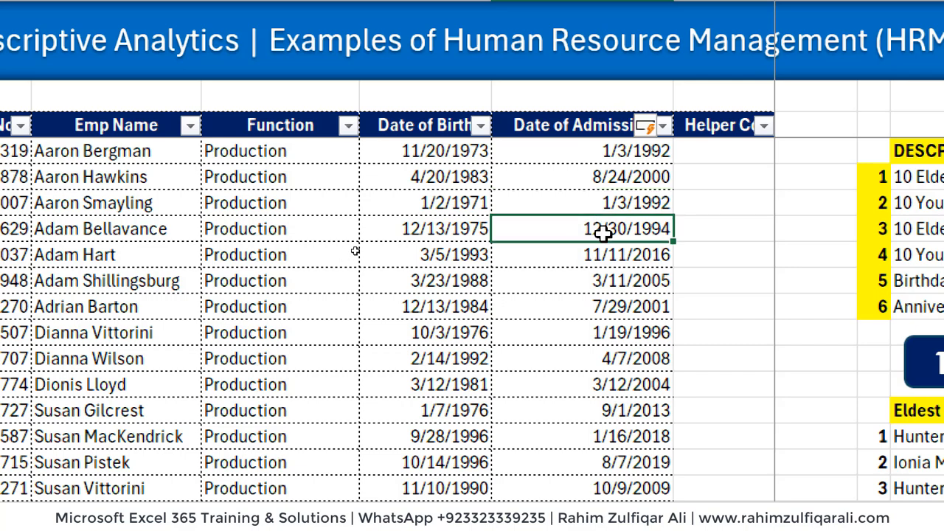
Fill the helper column with a running count of each admission date, entering =COUNTIF($E$6:E6,E6) in F6.
left_click(509, 148)
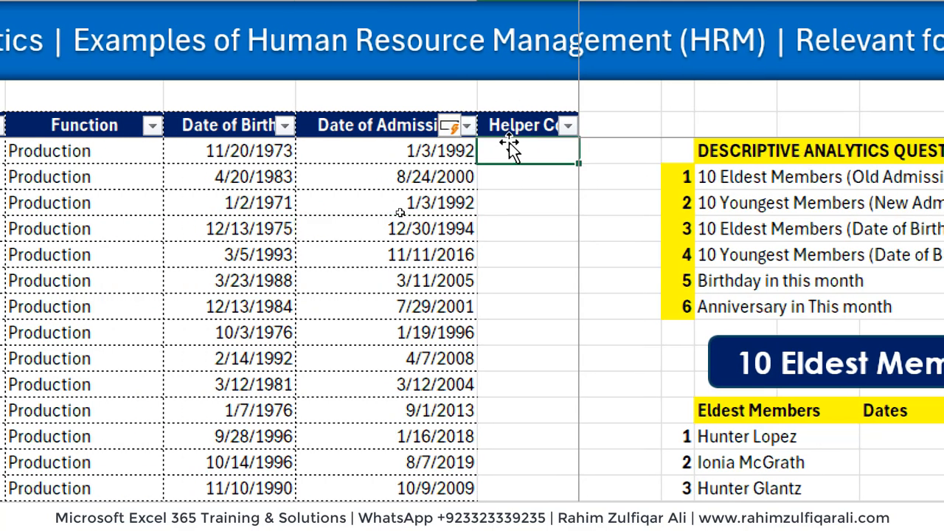
type("=COUNTI")
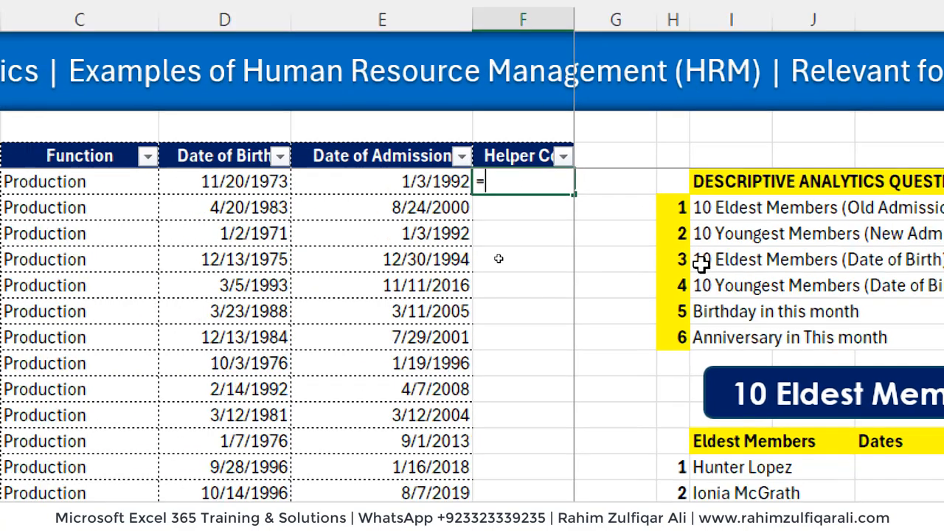
type("F(")
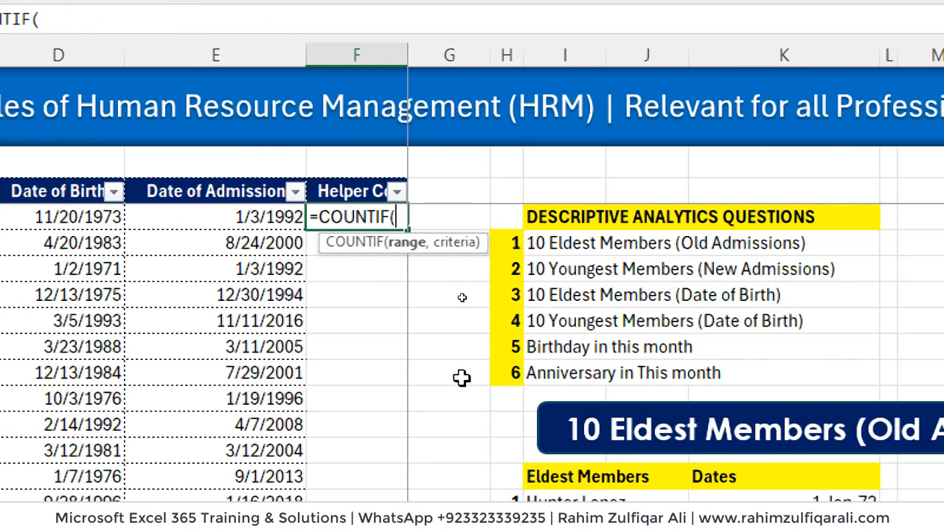
type("E6")
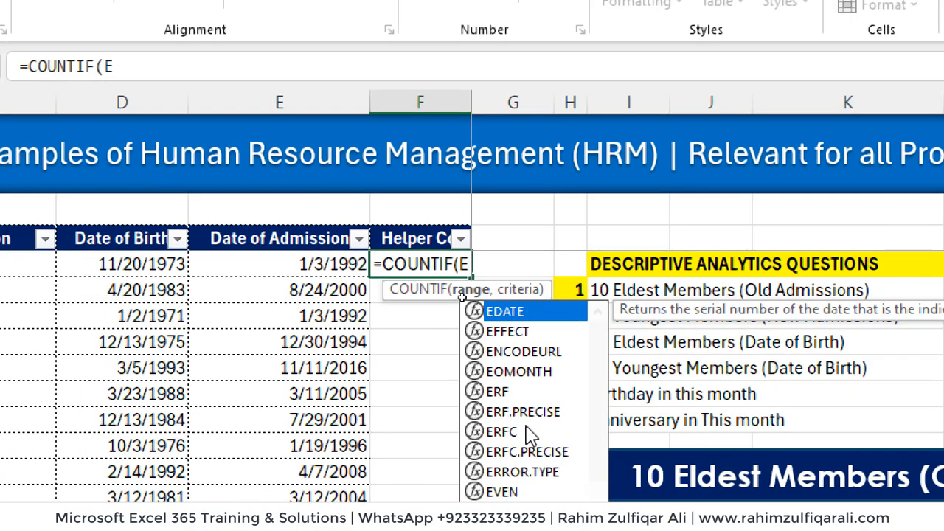
type(":E6,")
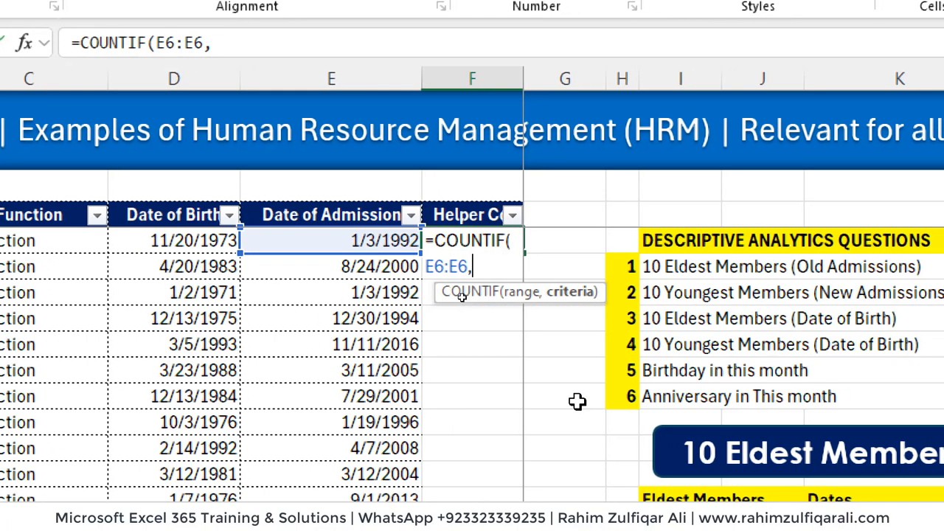
type("E6)")
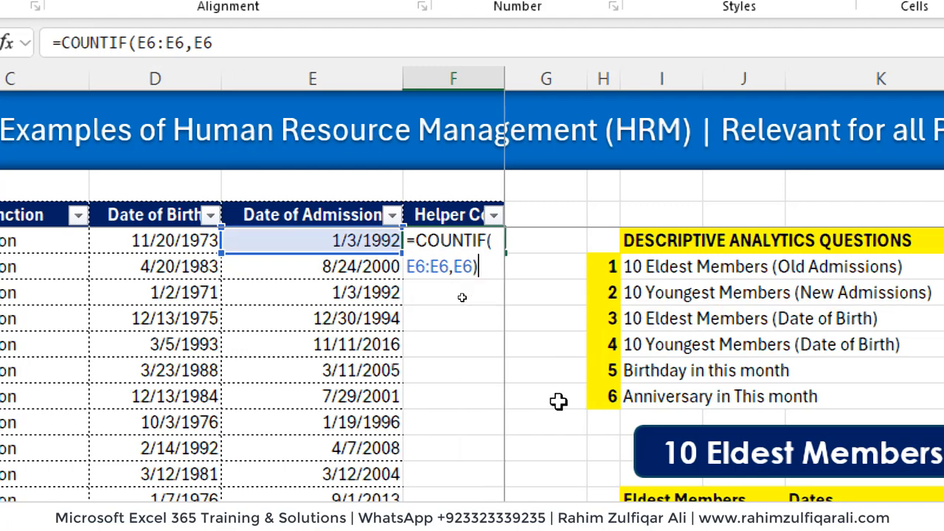
left_click(410, 266)
key("F4")
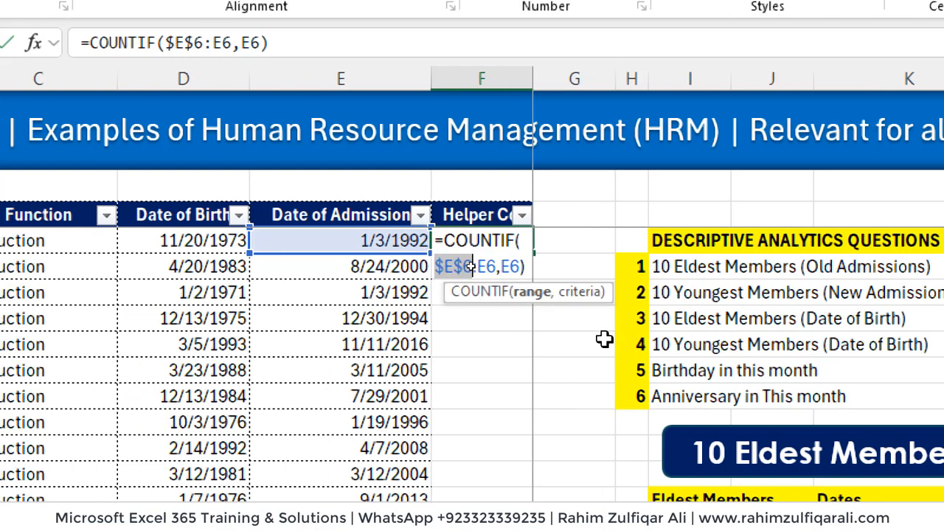
key("Return")
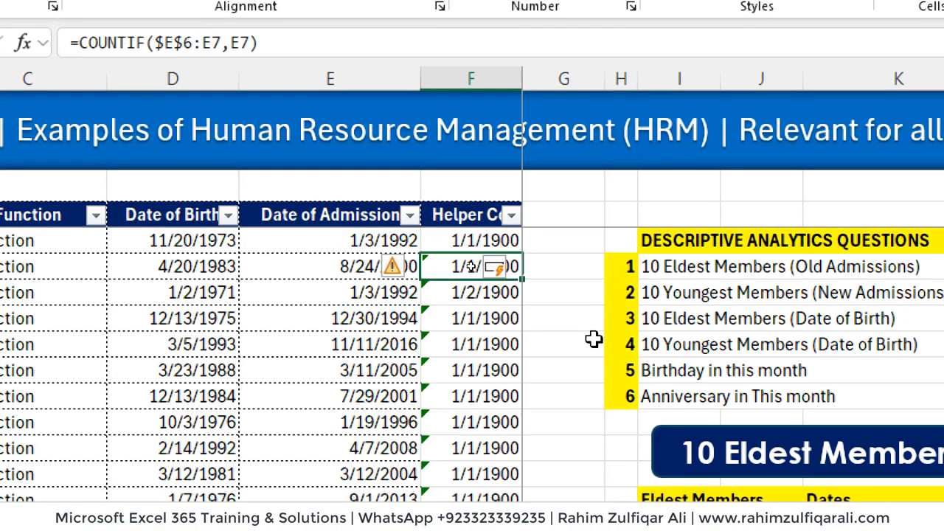
Apply the General number format to all helper column values from F6 down to F187.
key("Up")
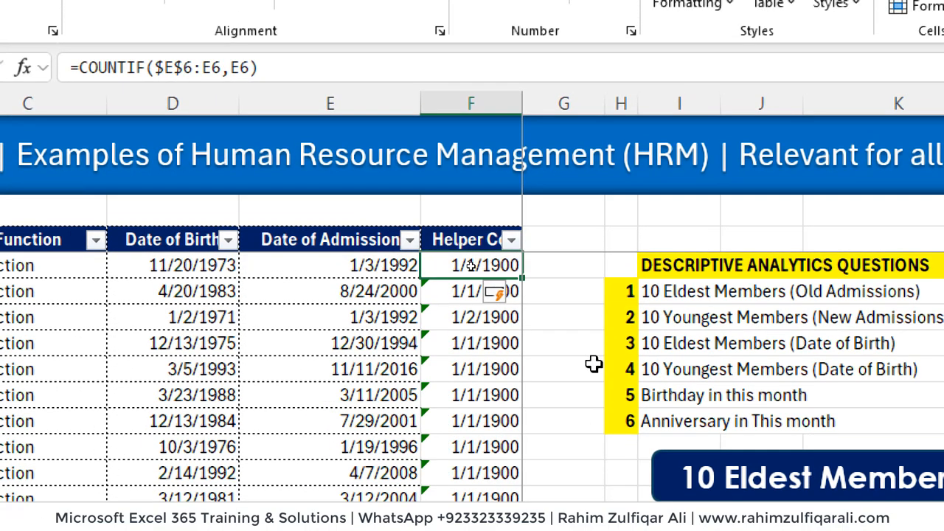
key("ctrl+shift+Down")
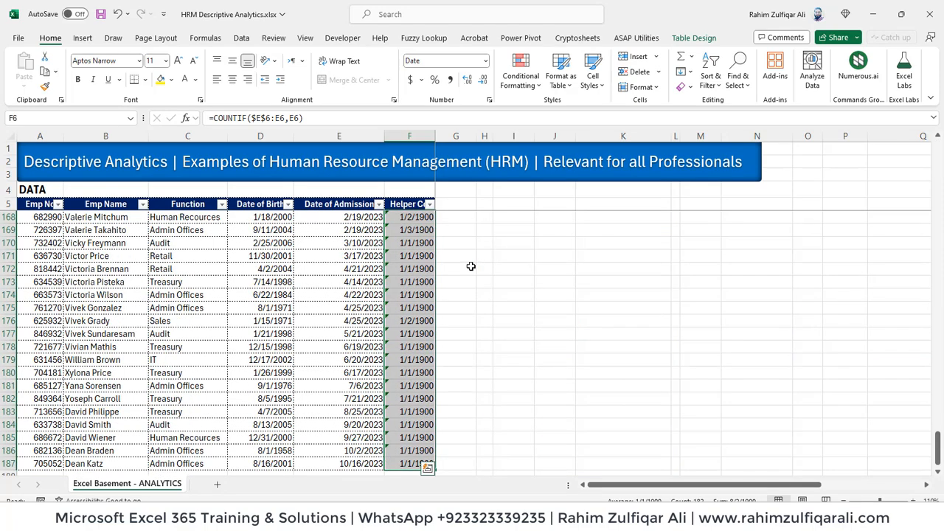
key("ctrl+1")
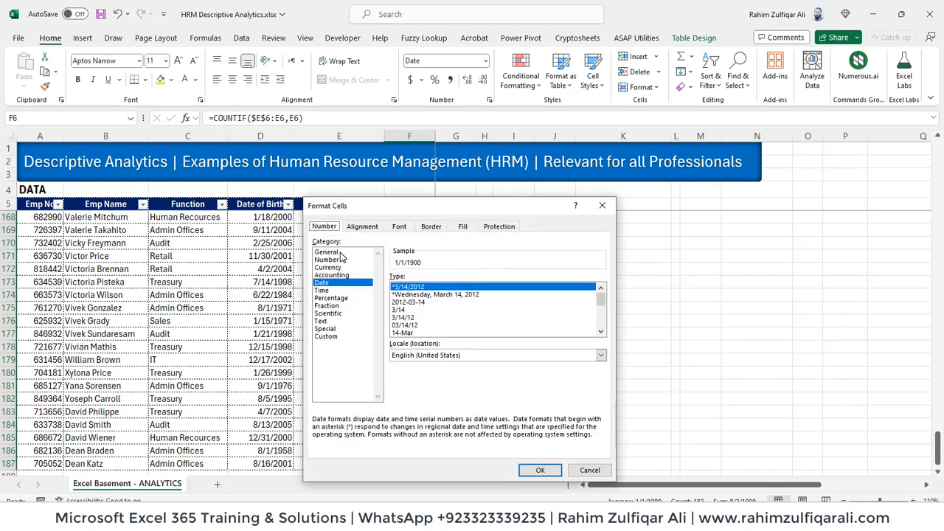
left_click(340, 252)
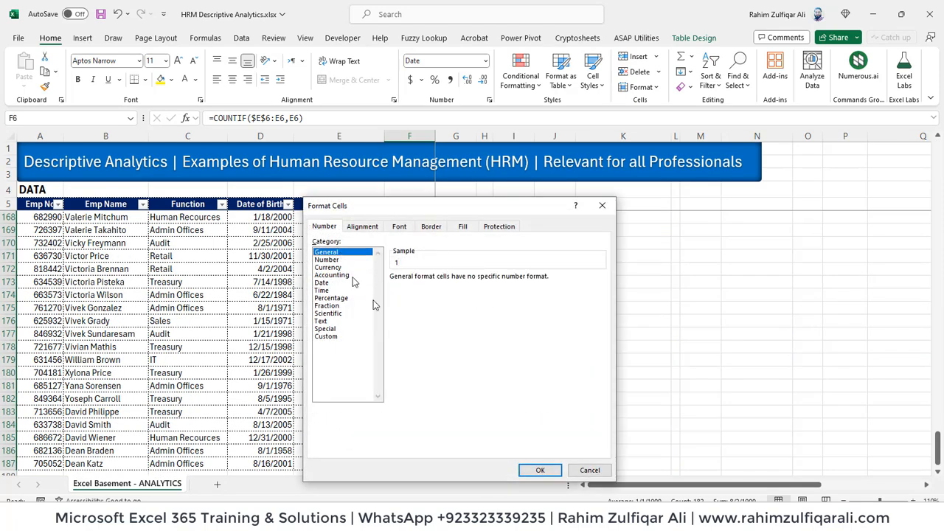
left_click(539, 471)
key("ctrl+Up")
Ignore the formula error flags on the helper column cells from F7 down to F187.
key("Down")
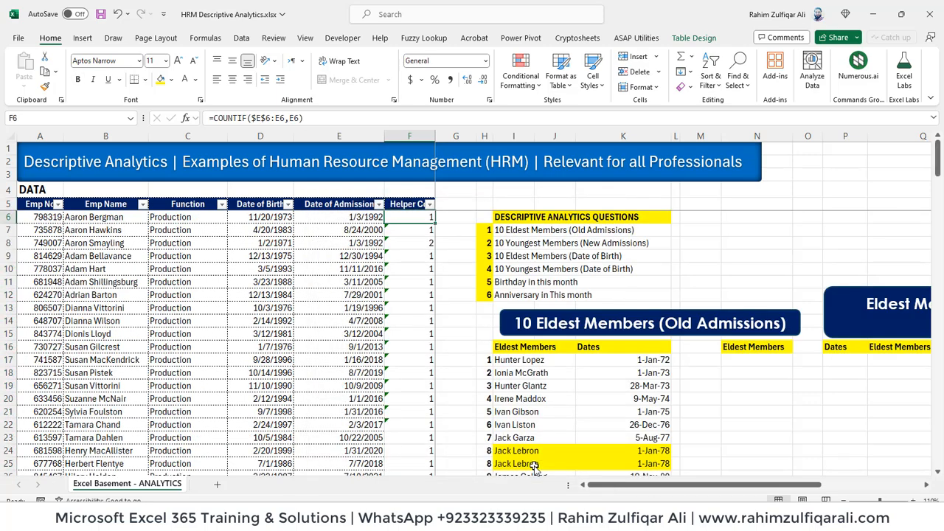
key("Down")
key("ctrl+shift+Down")
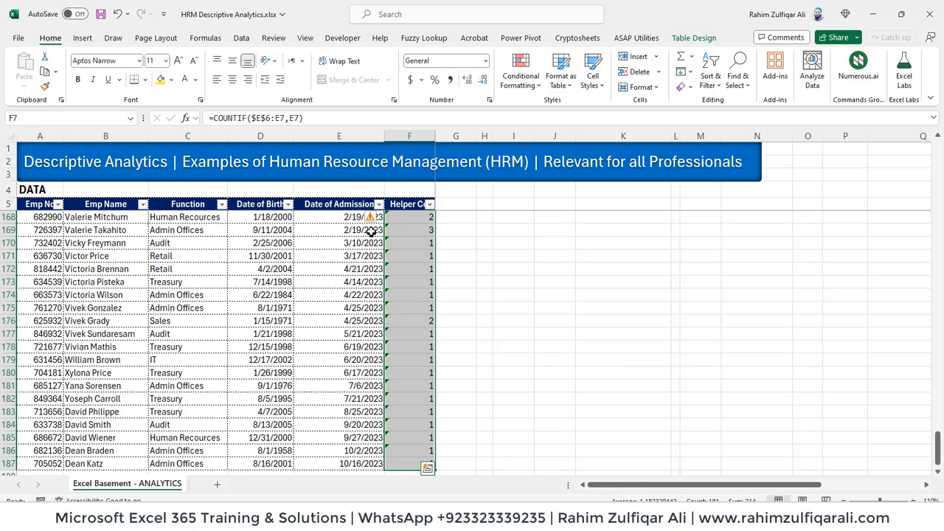
left_click(377, 219)
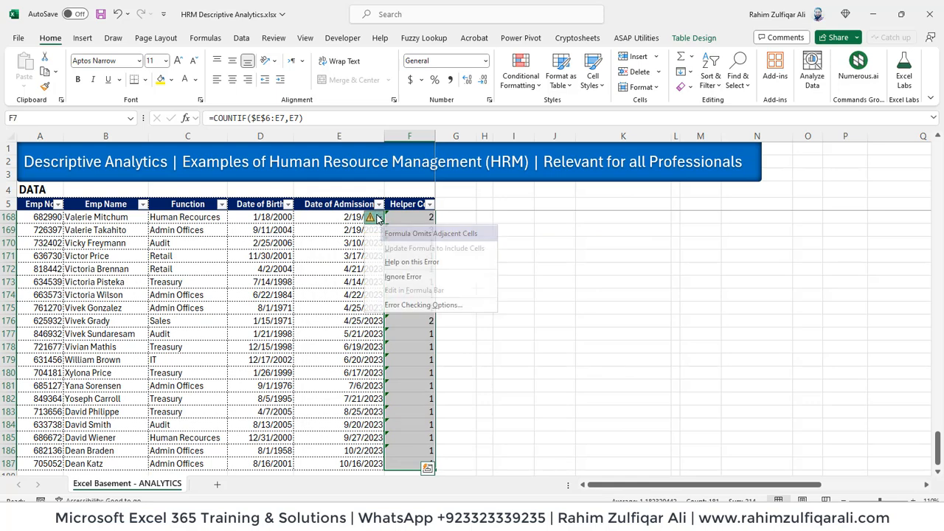
left_click(390, 282)
key("ctrl+shift+Up")
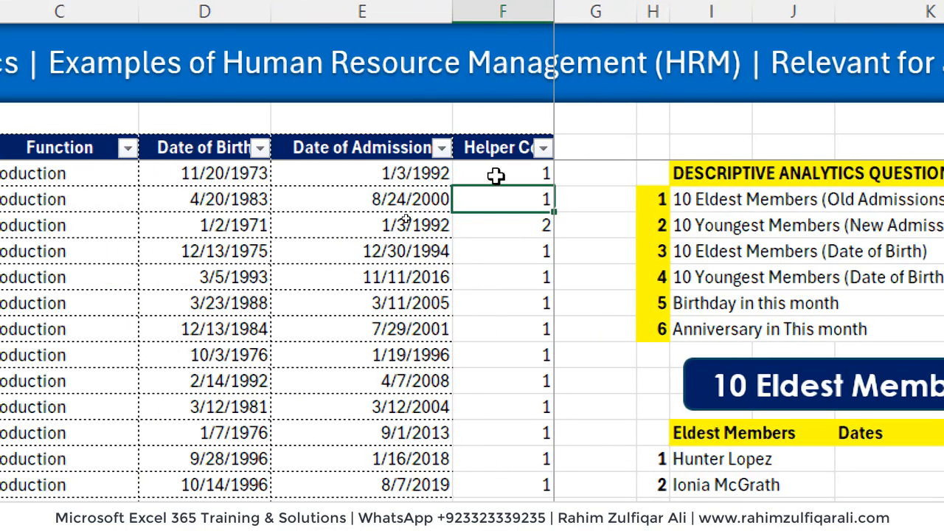
Compare the 1/3/1992 admission dates in rows 6 and 8 with their helper counts, and inspect the COUNTIF formula in F6.
left_click(391, 168)
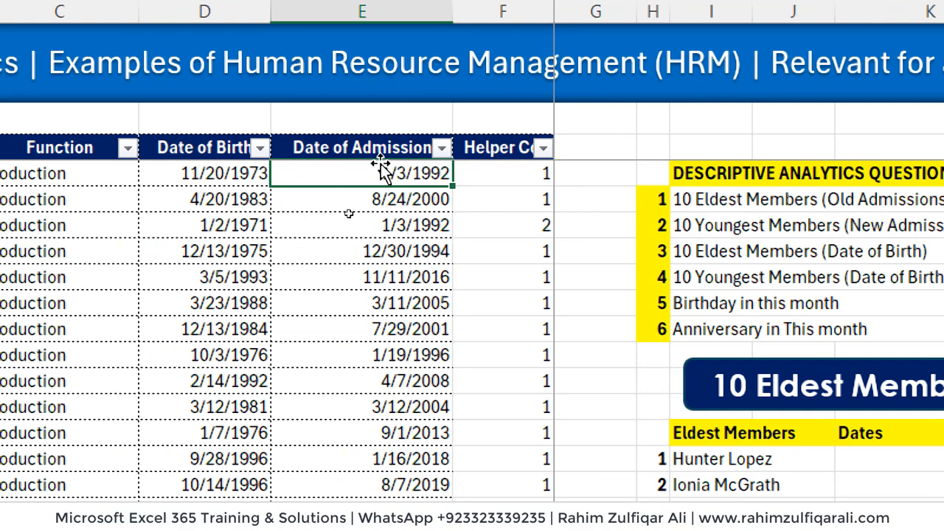
left_click(483, 174)
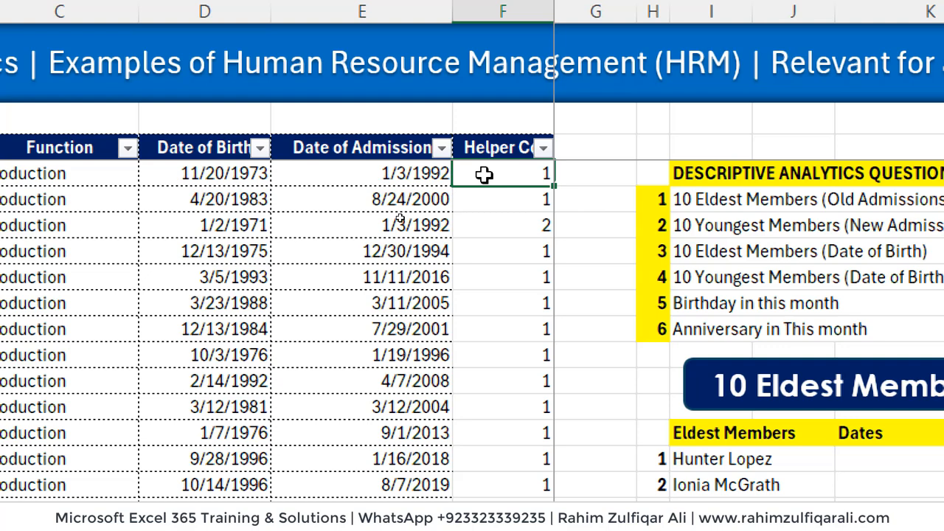
left_click(410, 225)
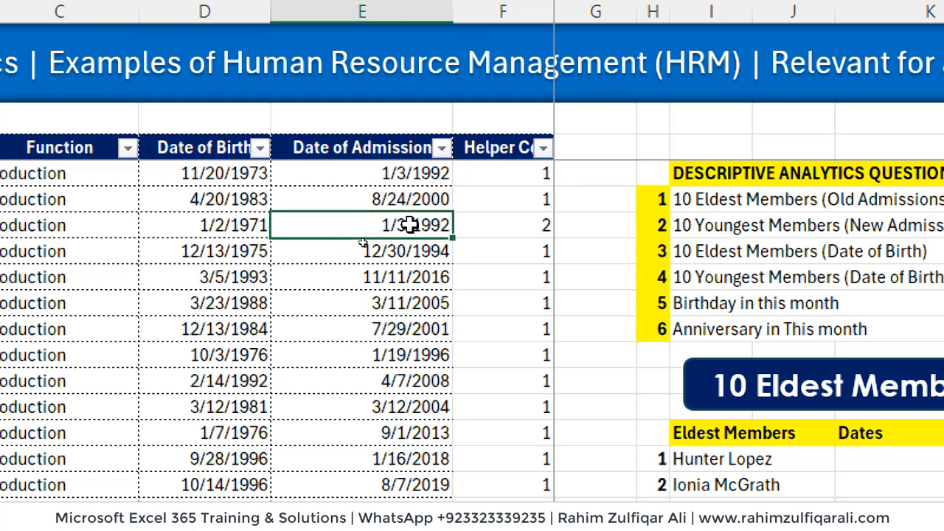
left_click(506, 225)
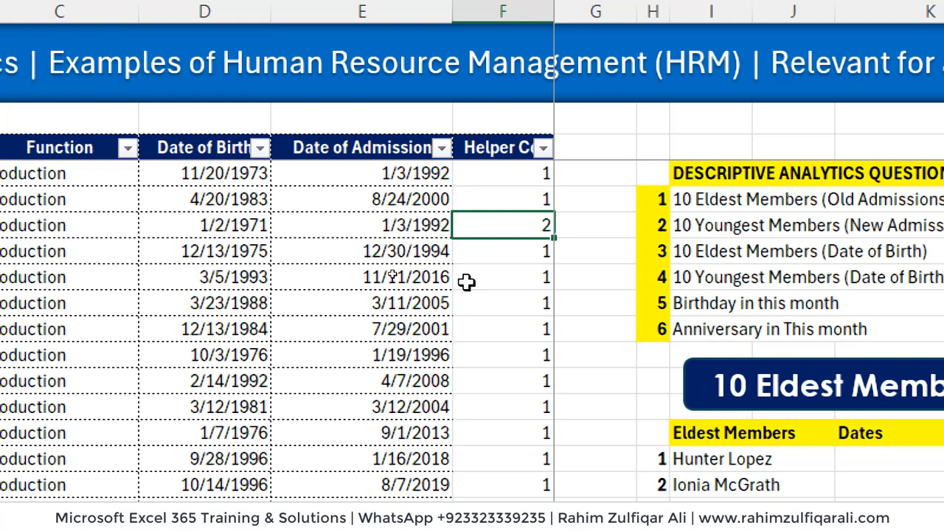
double_click(487, 174)
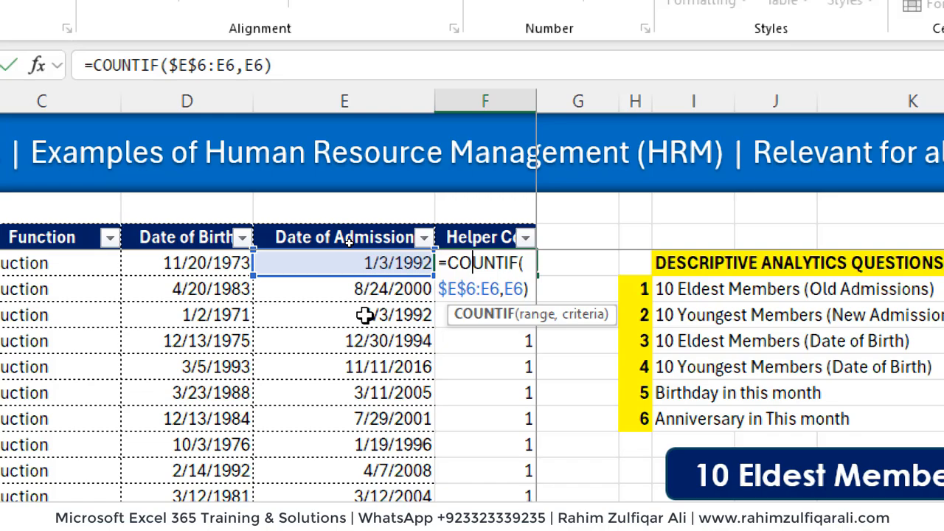
key("Return")
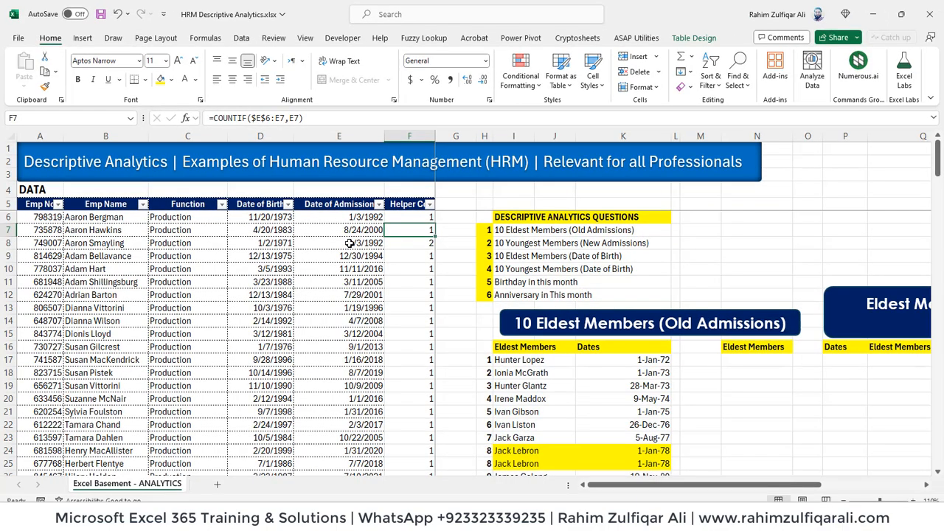
Review the full extent of the Date of Admission and helper columns down to row 187, ending back at F6.
key("Up")
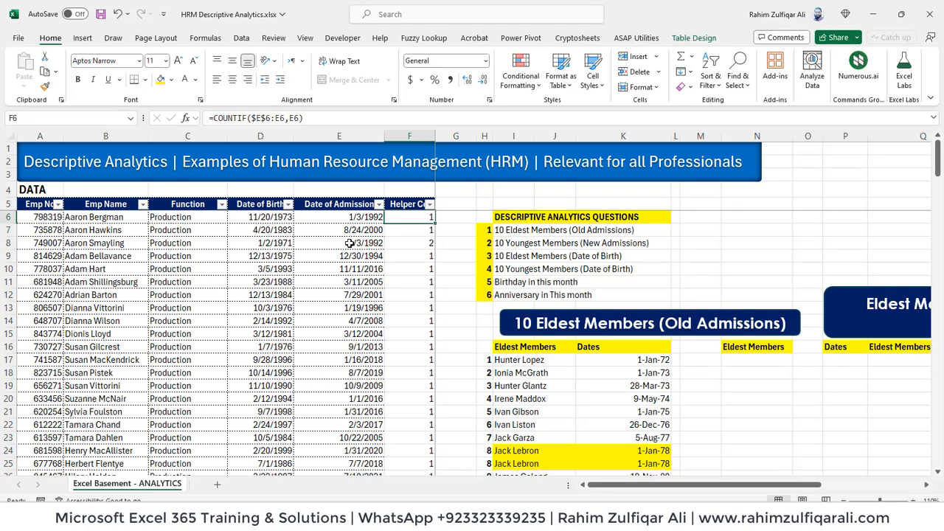
key("Left")
key("ctrl+shift+Down")
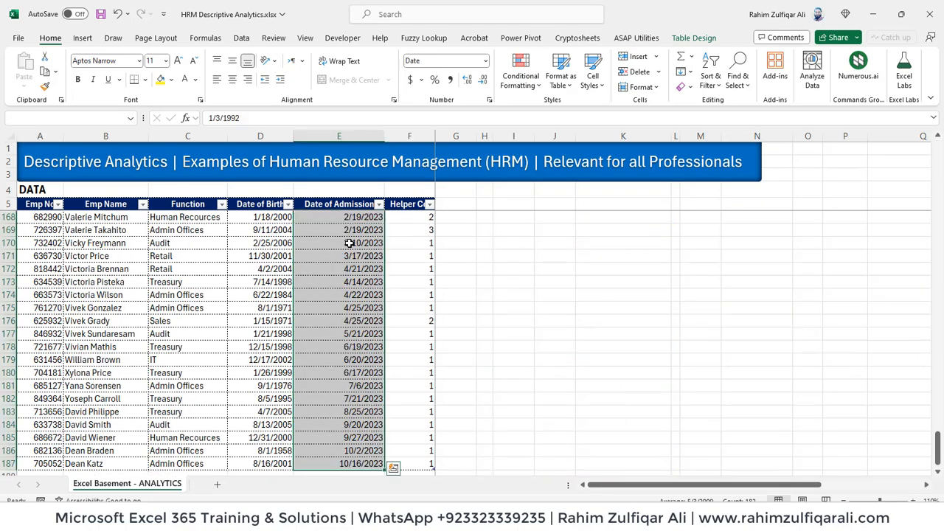
key("ctrl+shift+Up")
key("Right")
key("ctrl+shift+Down")
key("ctrl+shift+Up")
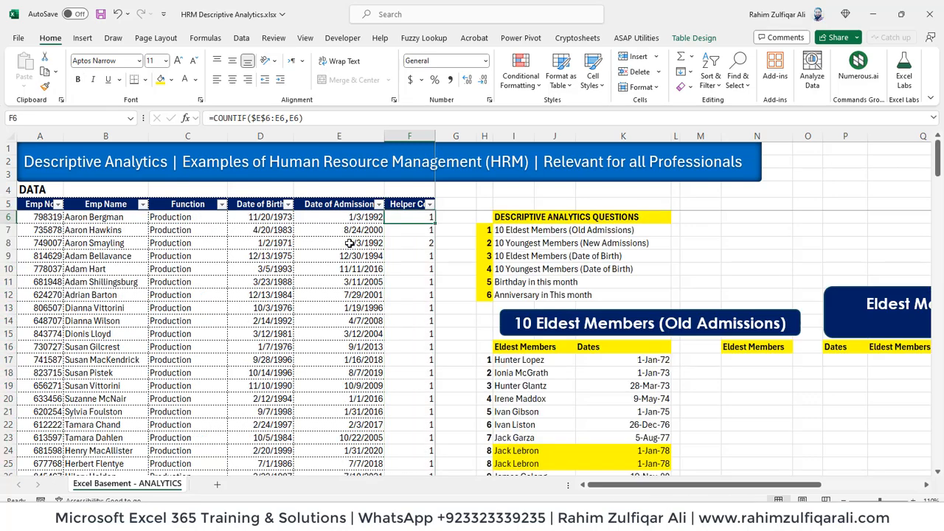
key("Up")
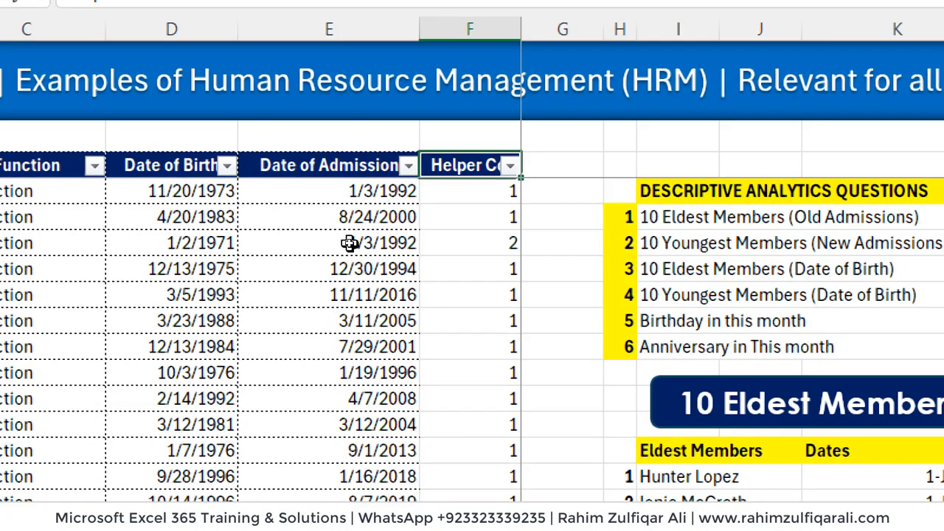
key("Down")
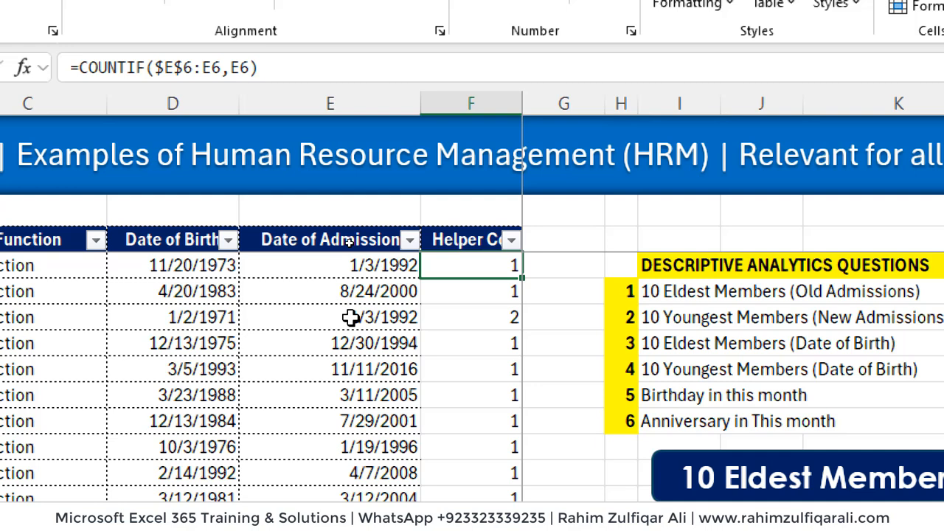
Append &E6 to the helper formula in F6 so it reads =COUNTIF($E$6:E6,E6)&E6.
key("F2")
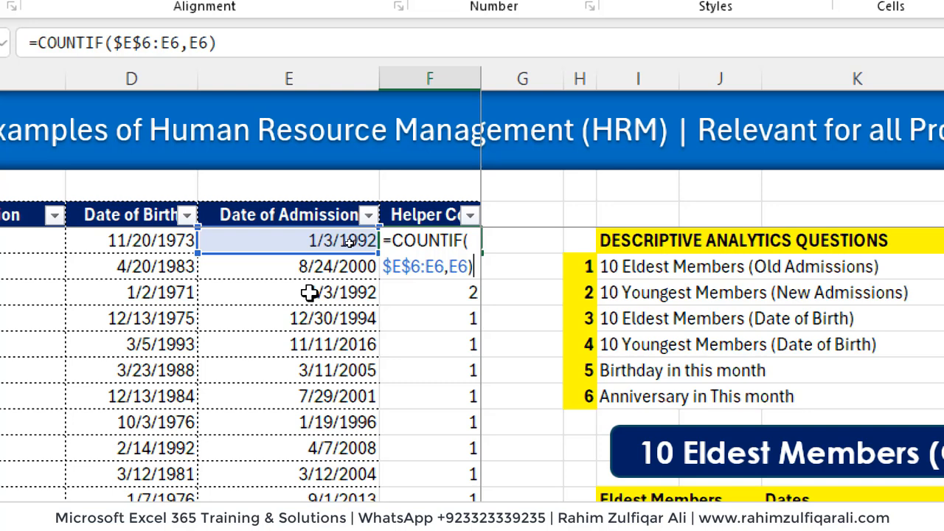
type("&")
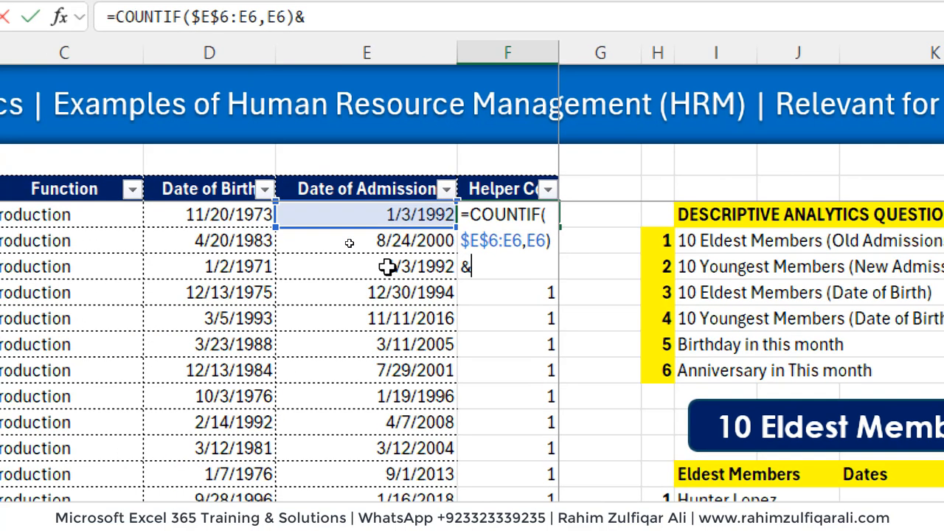
left_click(382, 213)
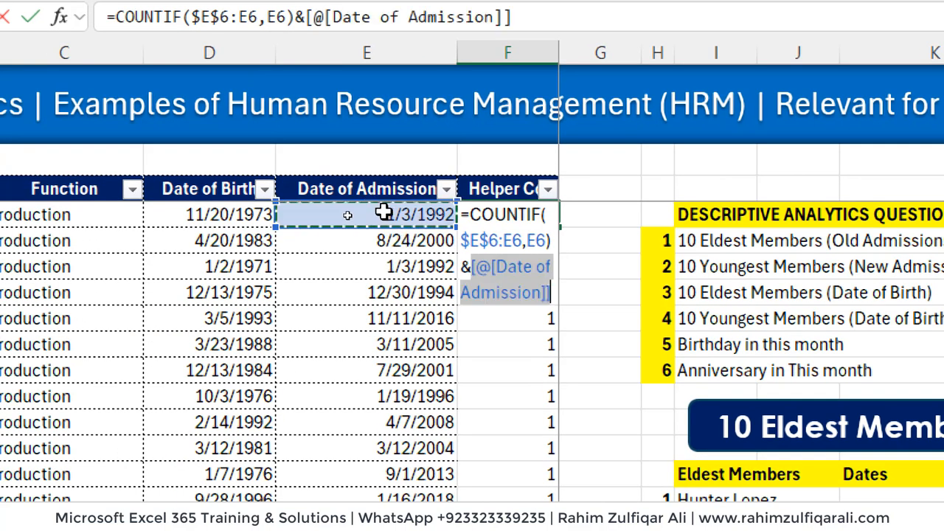
key("BackSpace")
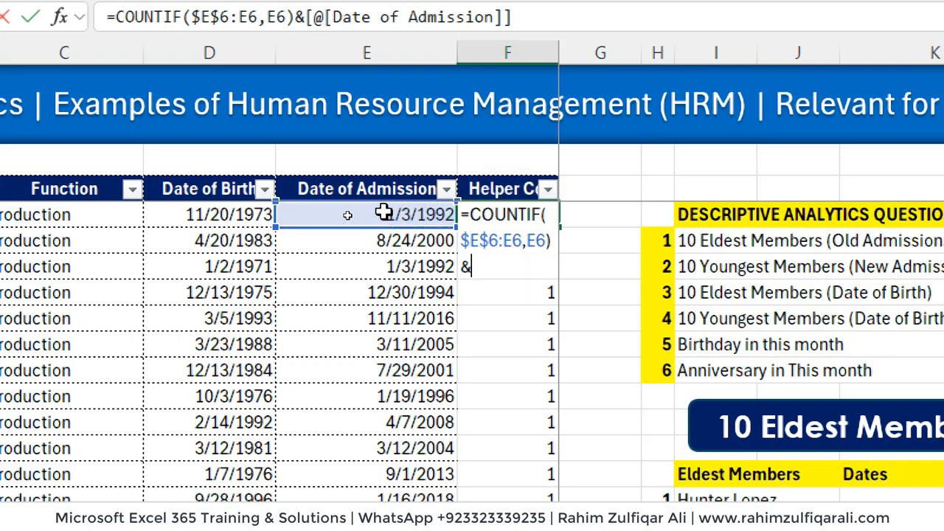
type("E6,E6)&E6")
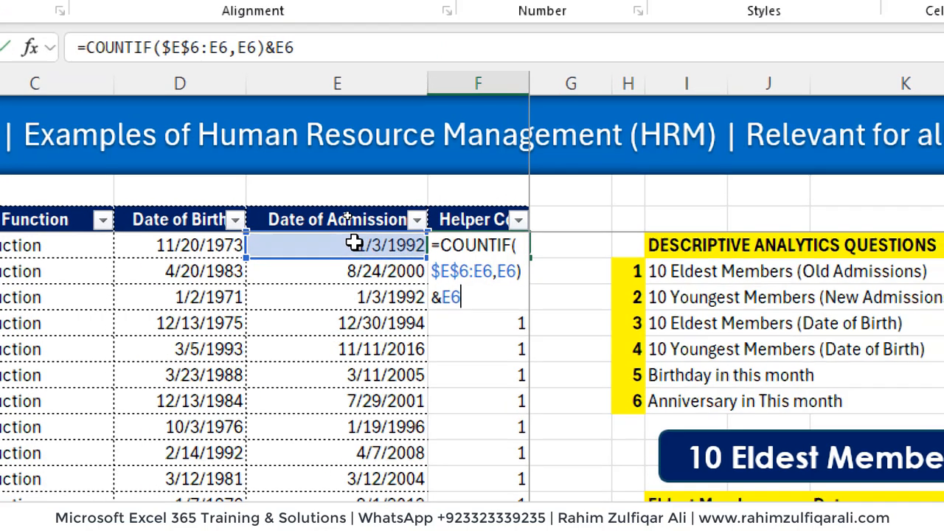
key("Return")
key("Up")
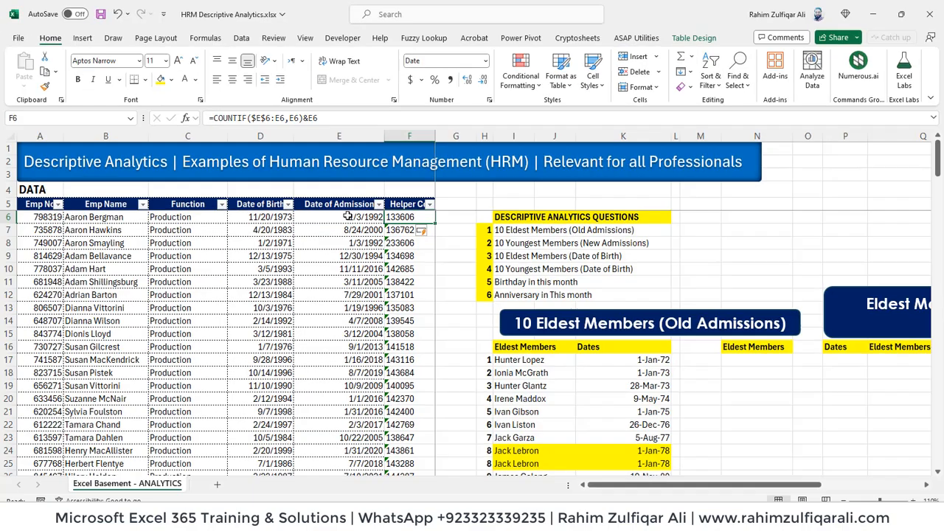
Ignore the formula error flags on the helper column cells from F7 to F187, covering the revised formula.
key("Down")
key("ctrl+shift+Down")
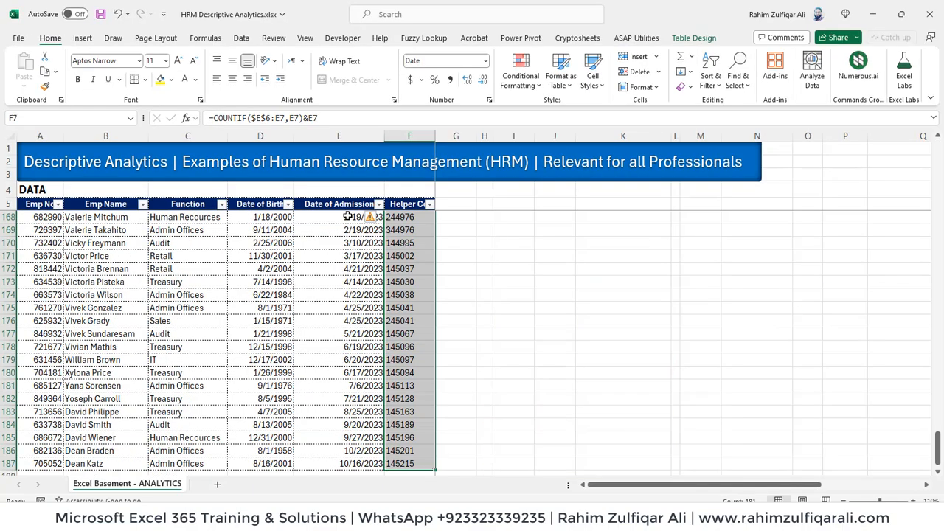
left_click(375, 217)
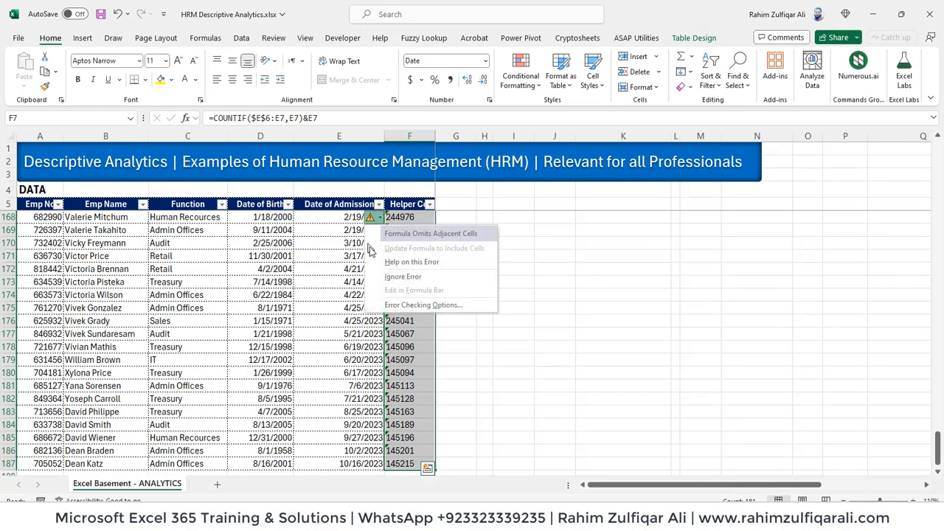
left_click(403, 276)
key("ctrl+Up")
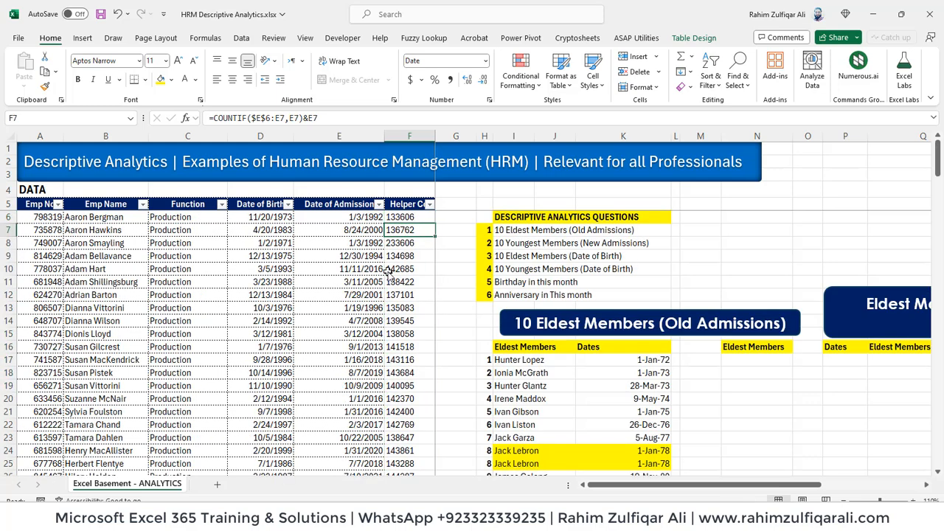
Inspect the combined COUNTIF and date formula in F6, and go through the Old Admissions list down to row 26.
key("Down")
key("F2")
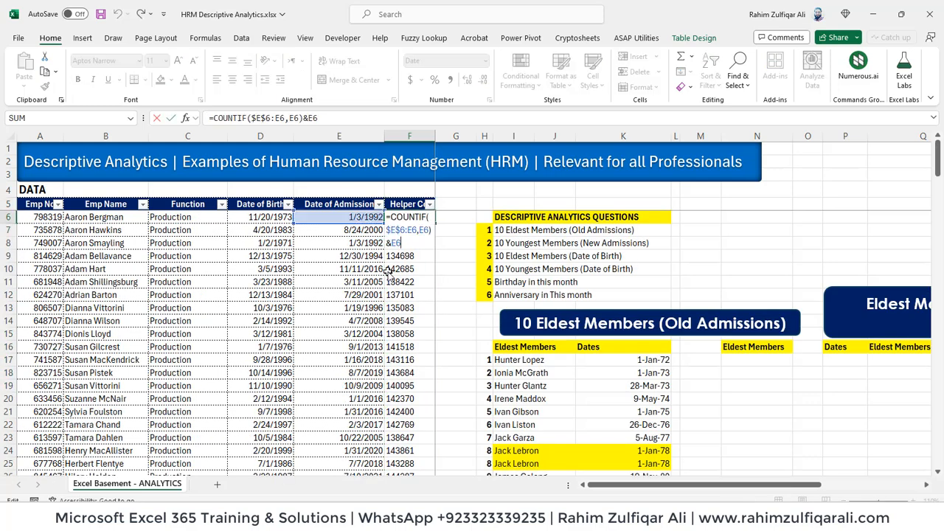
key("Return")
key("Right")
key("Right")
key("Right")
key("Right")
key("Right")
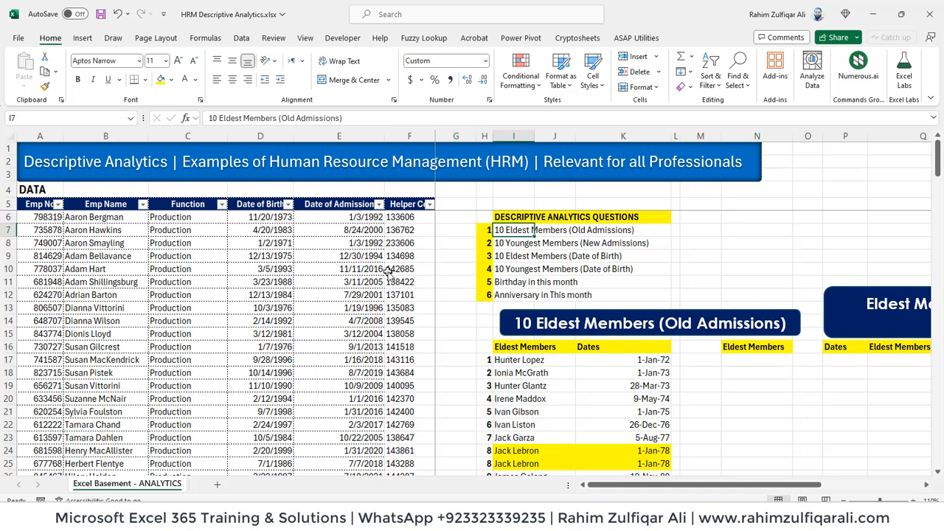
key("Down")
key("Down")
key("Down")
key("Down")
key("Down")
key("Down")
key("Down")
key("Down")
key("Down")
key("Down")
key("Down")
key("Down")
key("Down")
key("Down")
key("Down")
key("Down")
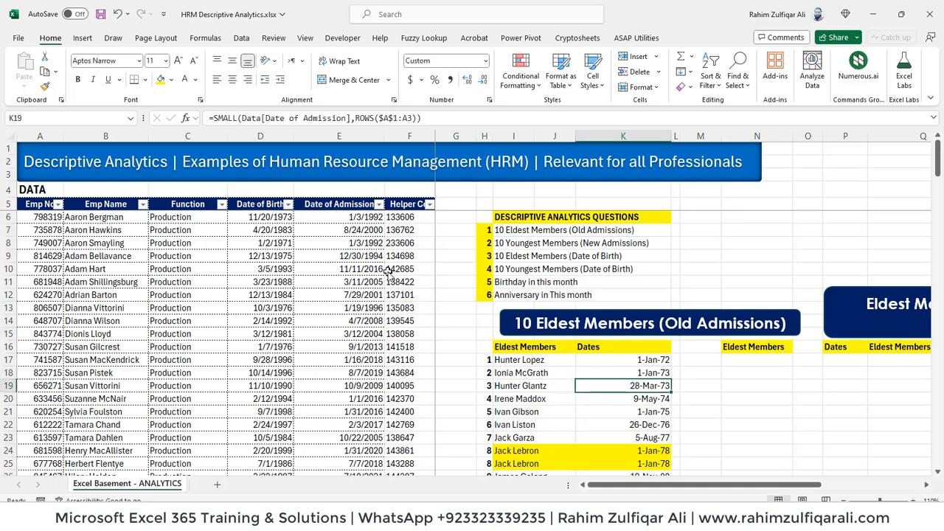
key("Down")
key("Down")
key("Down")
key("Right")
key("Right")
key("Right")
key("Right")
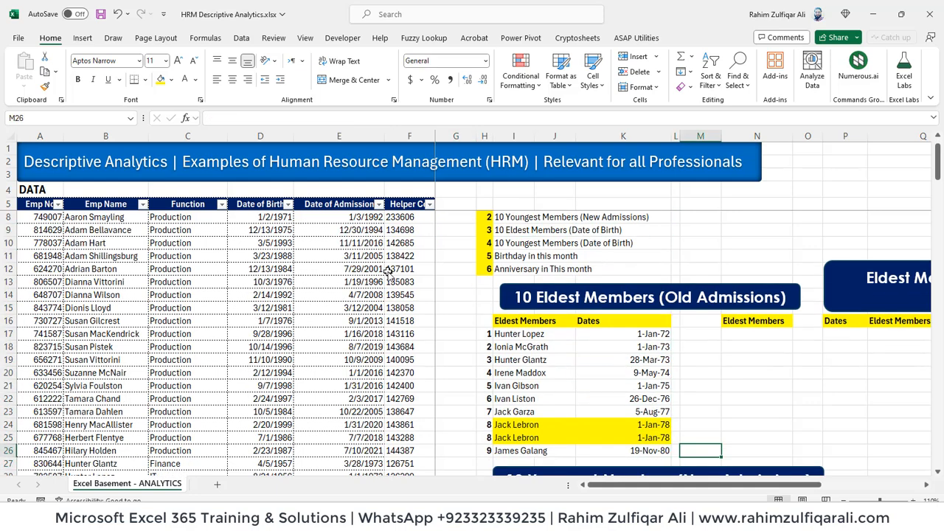
Start an INDEX formula in N17, under the second Eldest Members heading, with Data[Emp Name] as the array and a nested MATCH function.
key("Up")
key("Left")
key("Up")
key("Up")
key("Up")
key("Up")
key("Up")
key("Up")
key("Up")
key("Up")
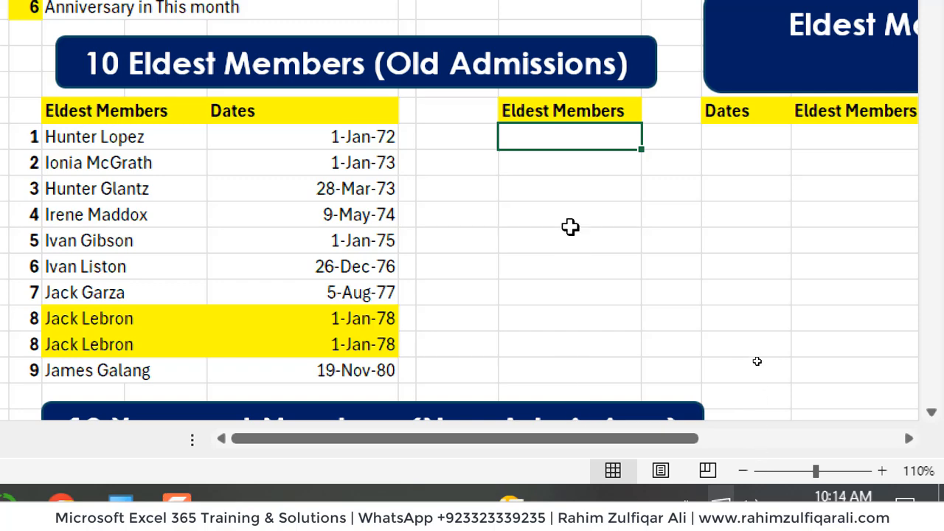
type("=INDE")
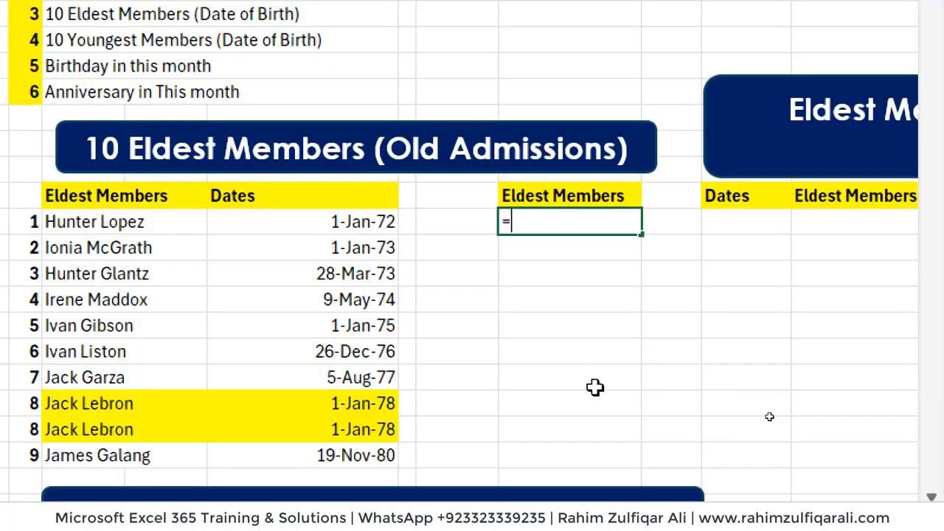
type("X(")
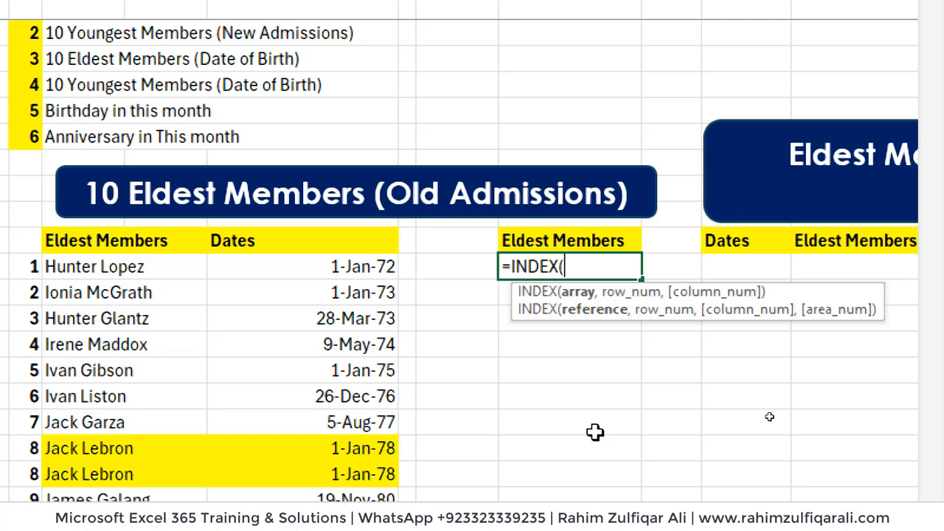
type("DATA[")
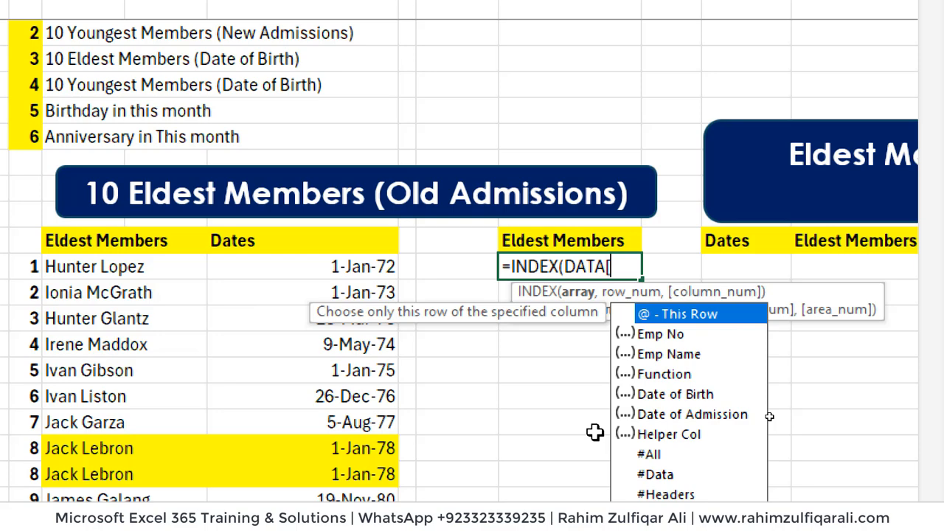
key("Down")
key("Down")
key("Tab")
type("],")
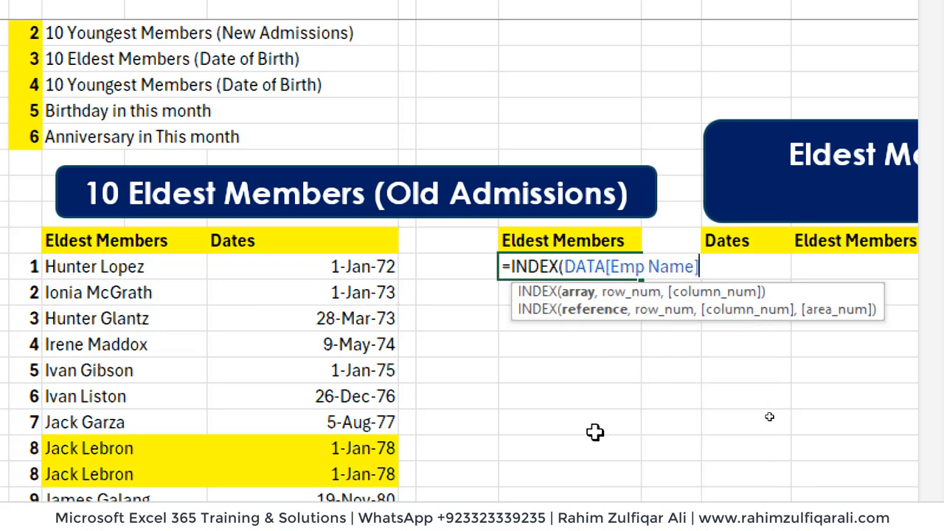
type("MAT")
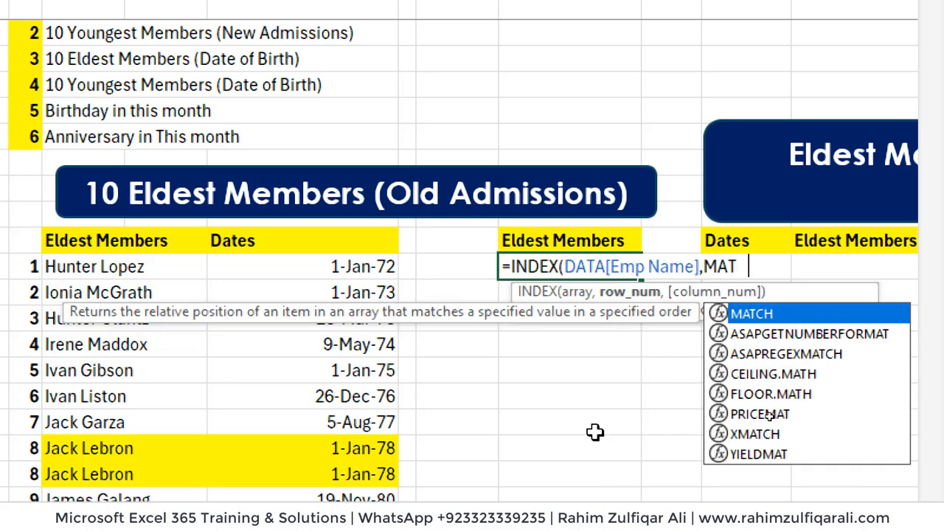
key("Tab")
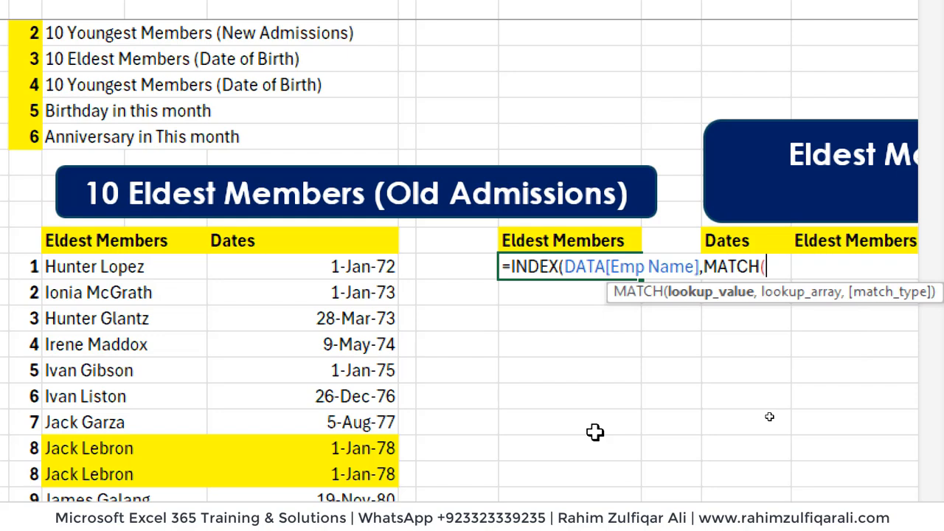
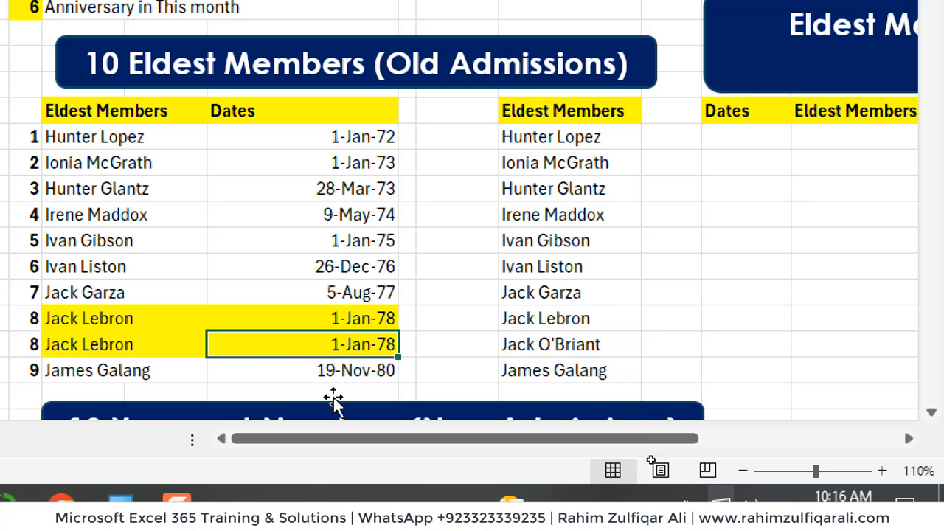
Check the names returned in N24 to N26 of the second Eldest Members list and examine the formula in N17.
left_click(527, 348)
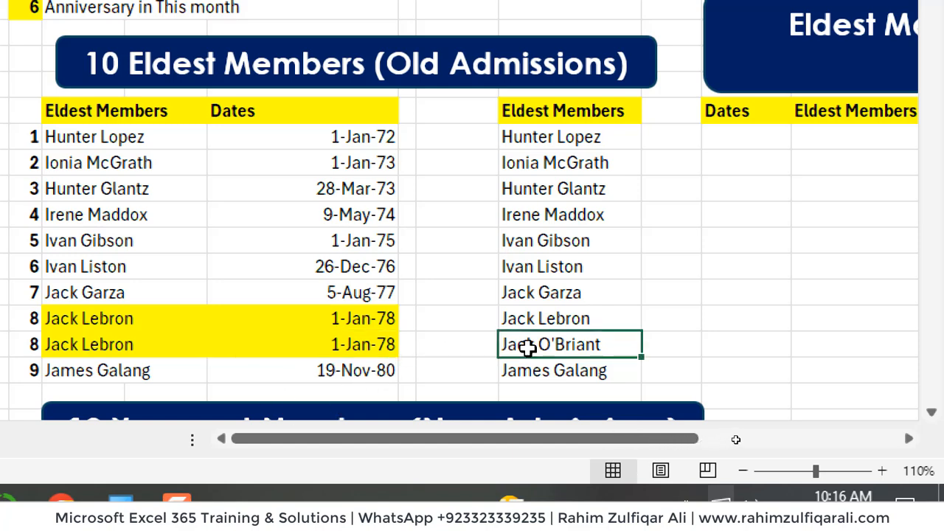
left_click(590, 320)
left_click(564, 341)
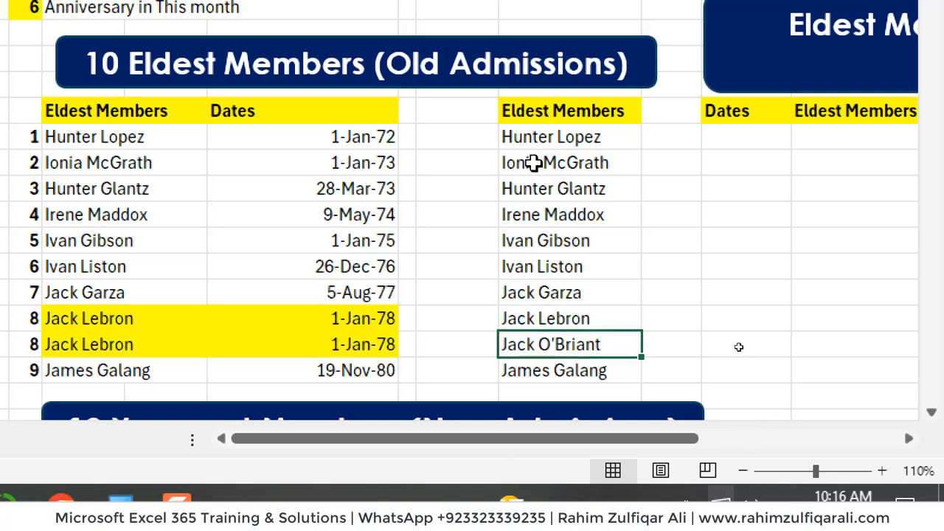
key("Down")
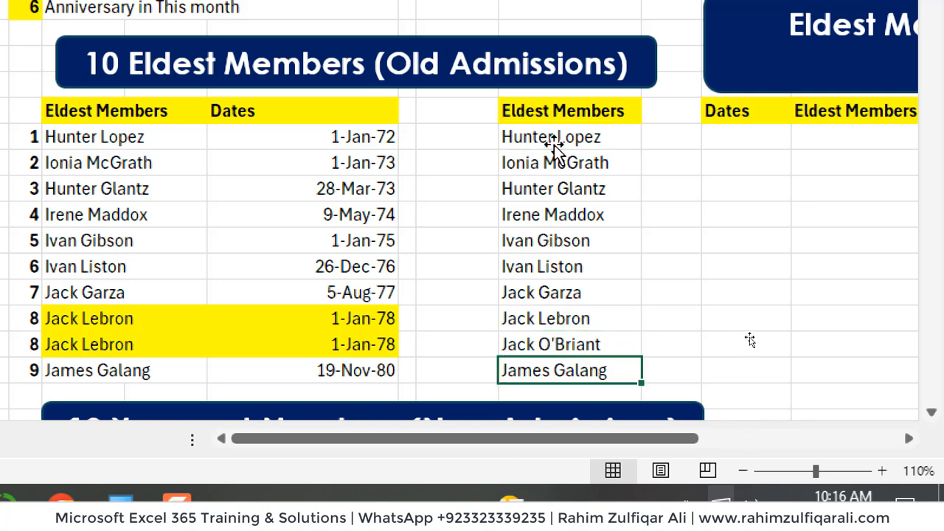
double_click(565, 137)
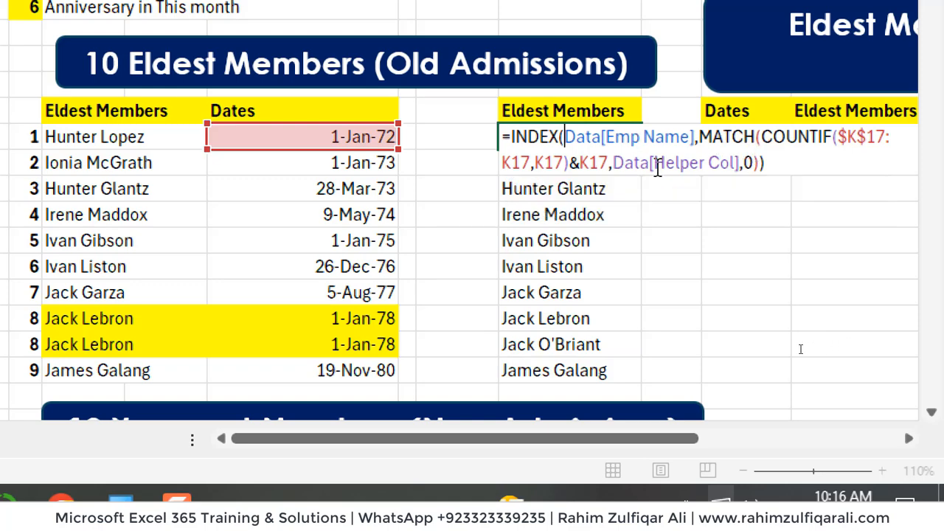
key("Return")
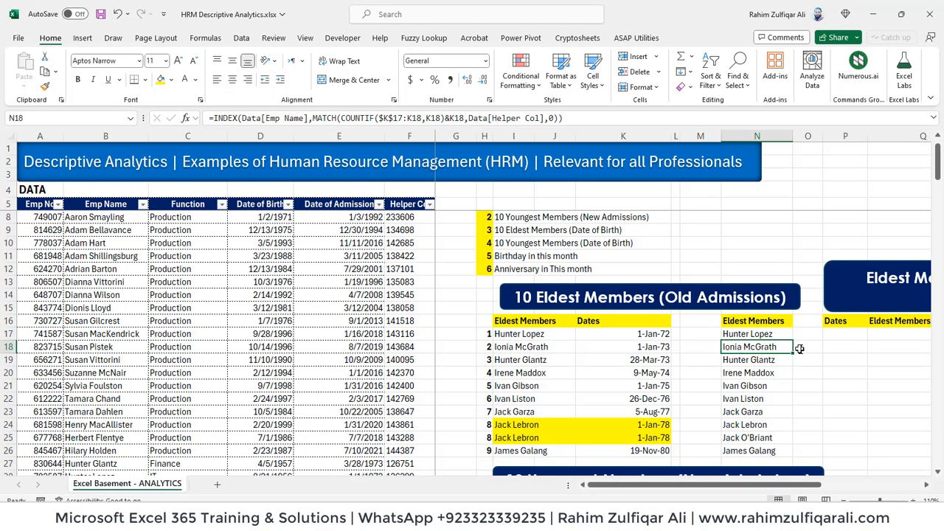
Go down the second Eldest Members list and examine the repeated 1-Jan-78 dates in rows 24 and 25 of the Dates column.
key("Down")
key("Down")
key("ctrl+Down")
key("Left")
key("Left")
key("Left")
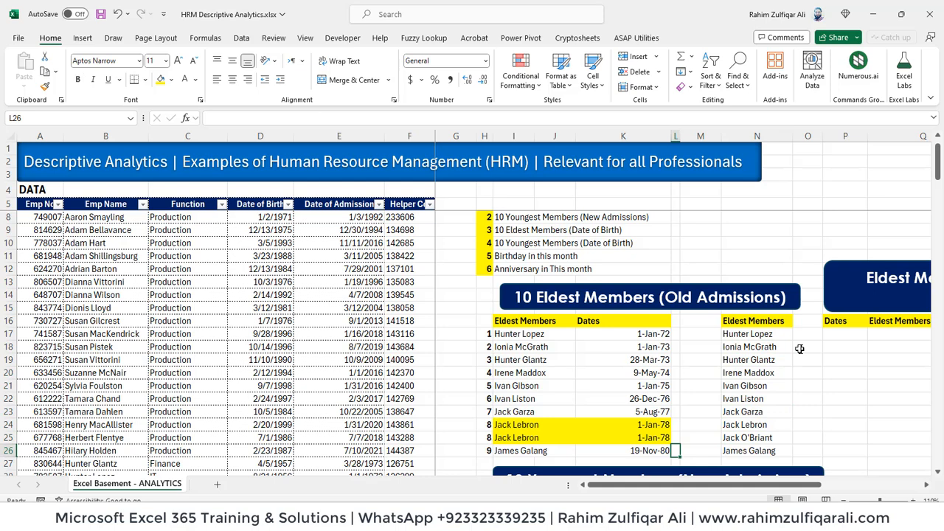
key("Up")
key("Up")
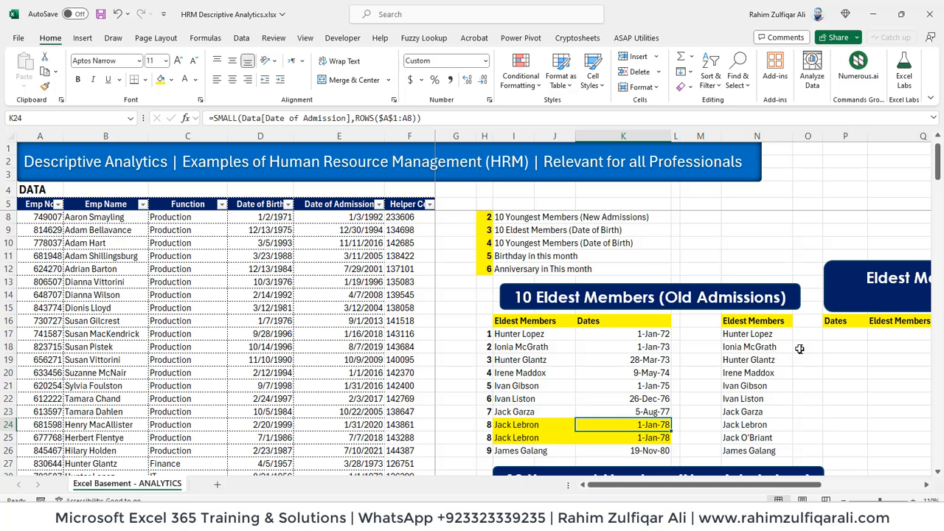
Compare the original INDEX-MATCH formula in I17 with the COUNTIF and helper column version in N17.
key("Left")
key("Left")
key("Up")
key("Up")
key("Up")
key("Up")
key("Up")
key("Up")
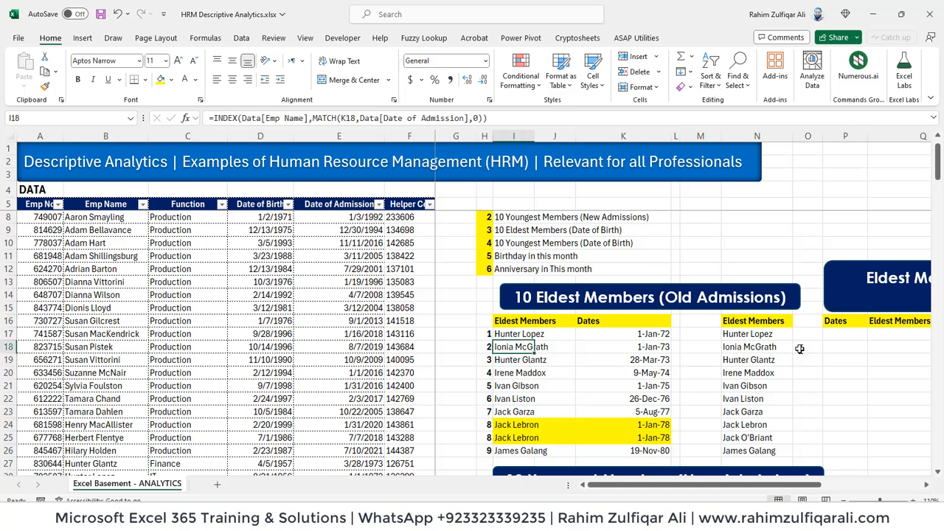
key("Up")
key("F2")
key("Escape")
key("Right")
key("Right")
key("Right")
key("Right")
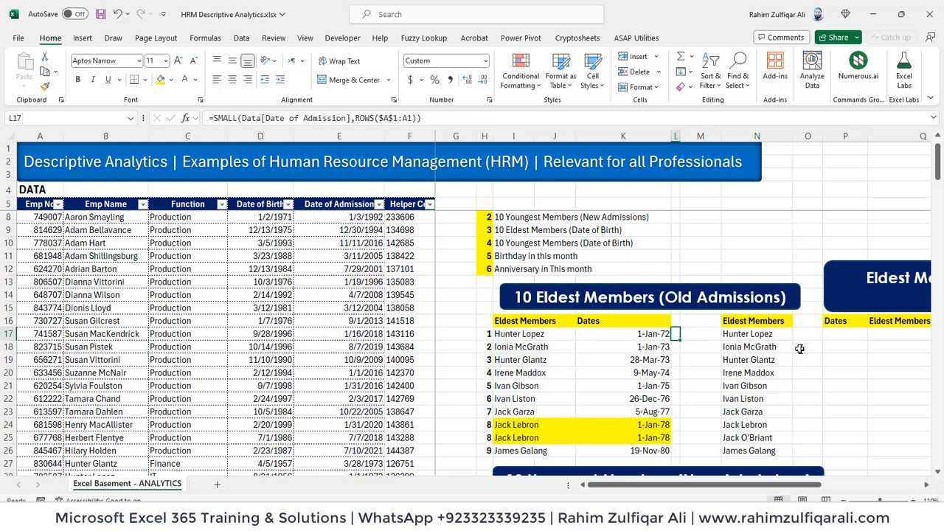
key("F2")
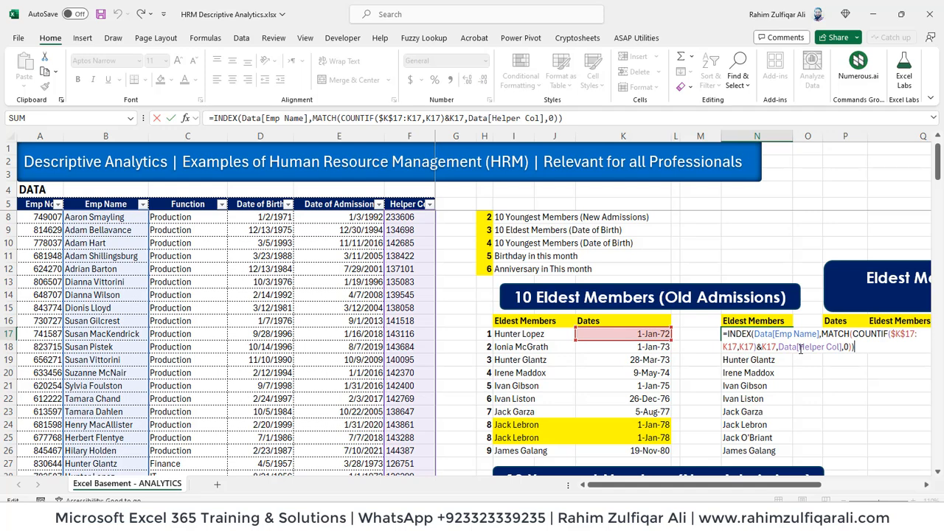
key("Return")
Close the formula in N17 and go down the second Eldest Members list to review its names.
key("Down")
key("Down")
key("Down")
key("Down")
key("Down")
key("Down")
key("Down")
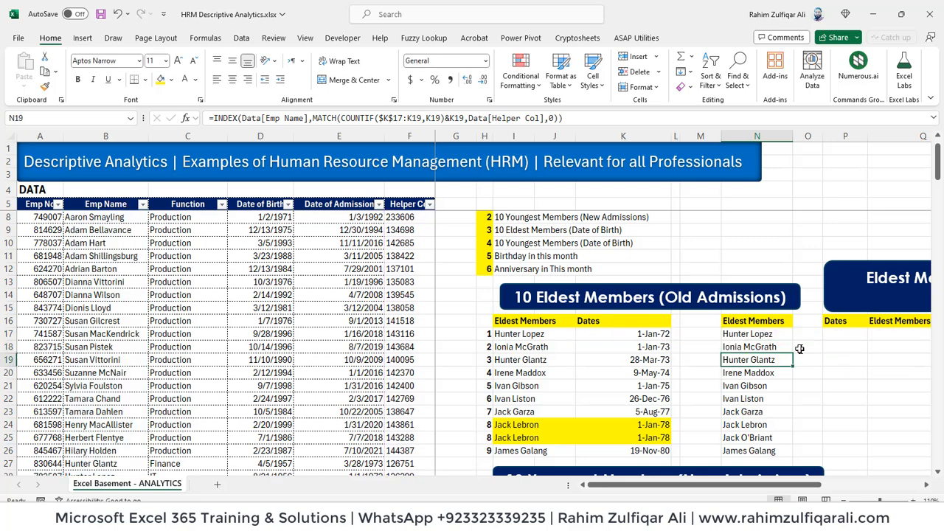
key("Down")
Number the second Eldest Members list from 1 to 10 in cells M17 to M26.
key("Left")
key("Up")
key("Up")
key("Up")
key("Up")
key("Up")
key("Up")
key("Up")
key("Up")
key("Up")
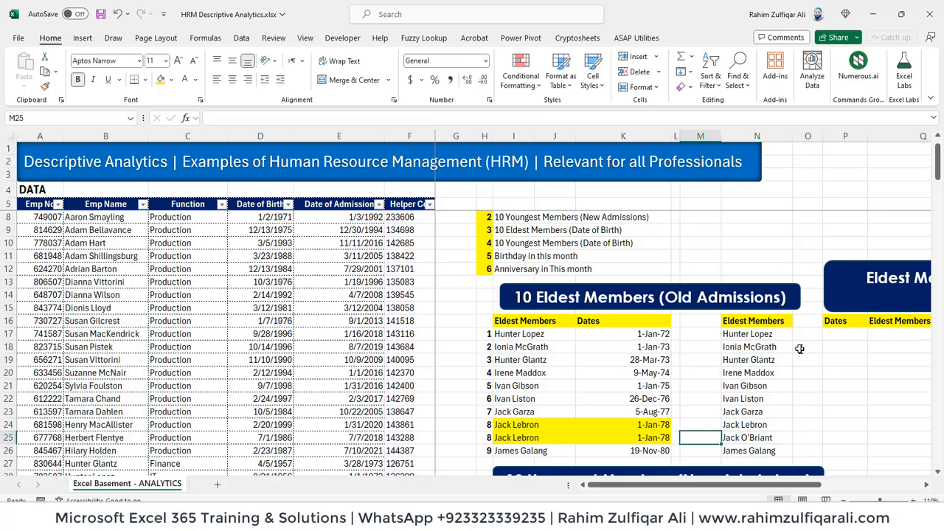
type("1")
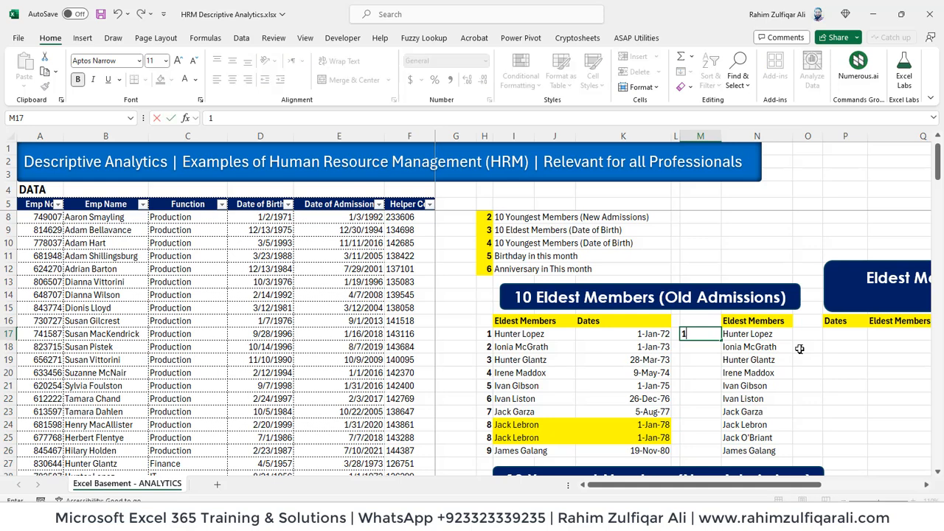
key("Return")
type("2")
key("Return")
type("3")
key("Return")
type("4 ")
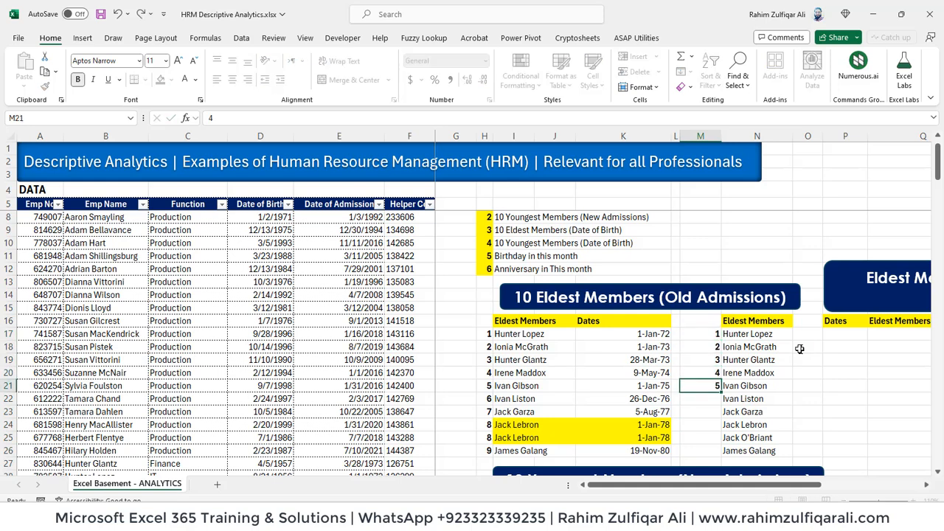
type("5 6 7 8 9")
key("Return")
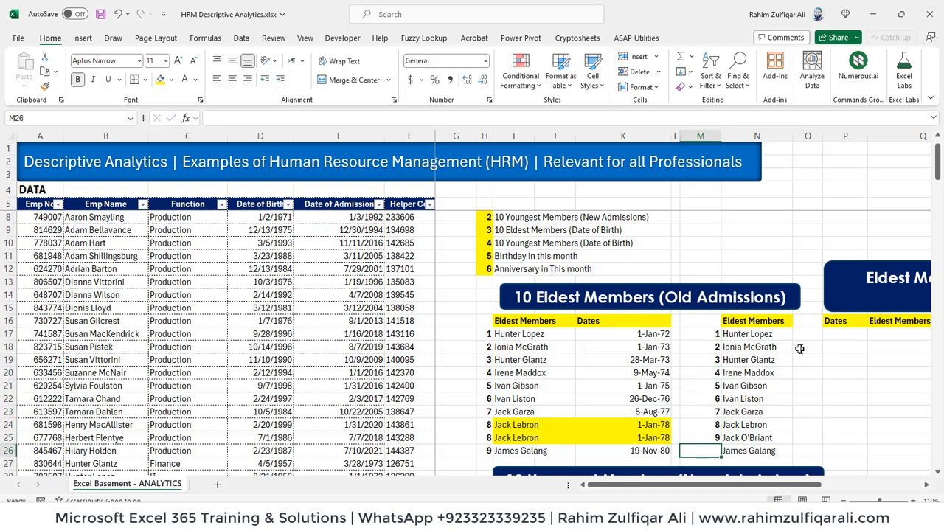
type("10")
key("Return")
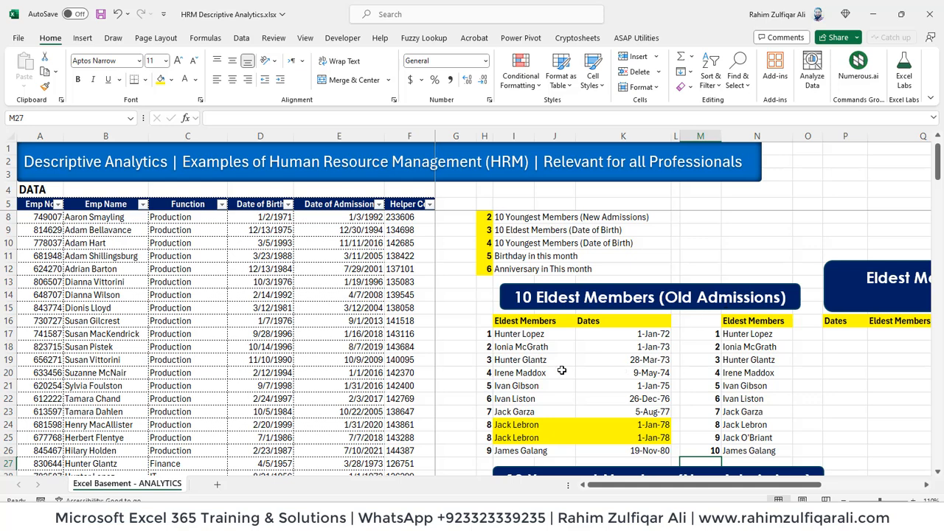
Compare the numbering beside the original list in H17 to H26 with the ninth entry of the second list in N25.
left_click(488, 335)
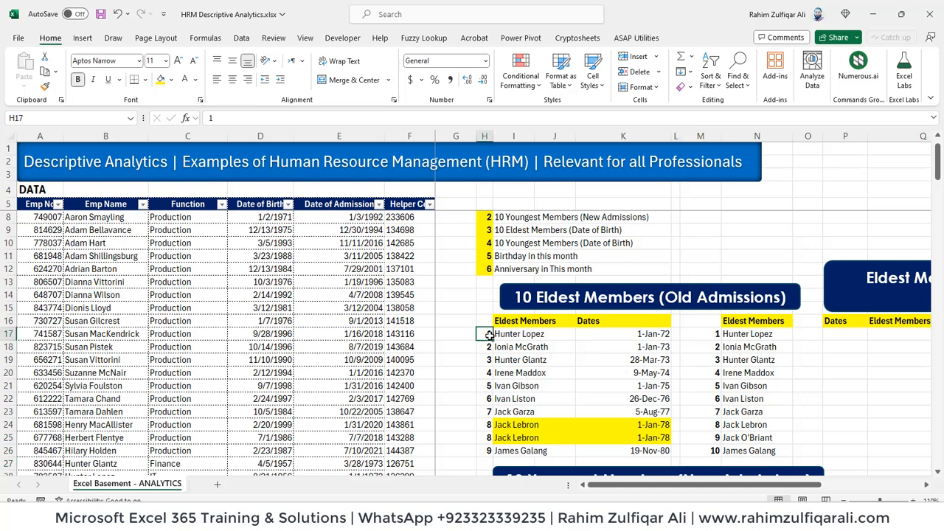
key("ctrl+shift+Down")
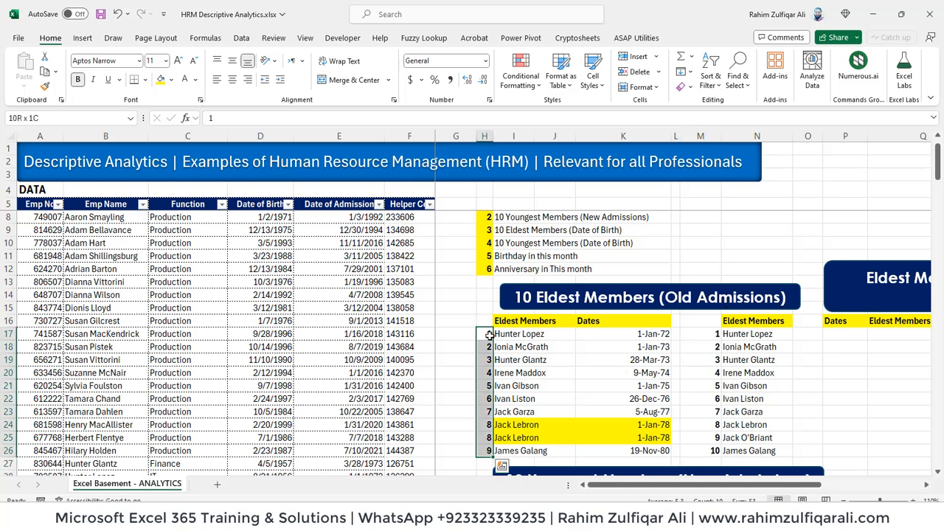
left_click(713, 378)
left_click(752, 436)
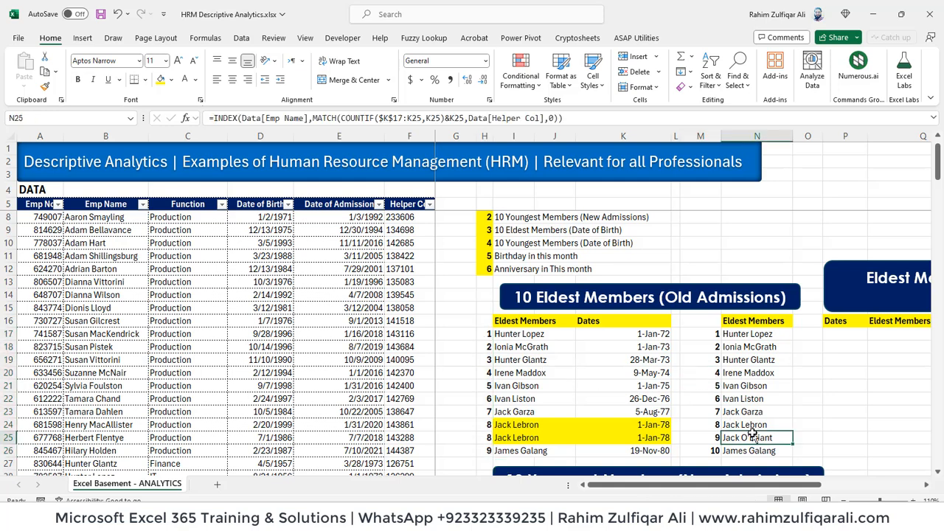
Go to the Eldest Members 10 Eldest Dates section and examine its empty Dates and Eldest Members columns.
key("Right")
key("Right")
key("Right")
key("Right")
key("Right")
key("Right")
key("Right")
key("Right")
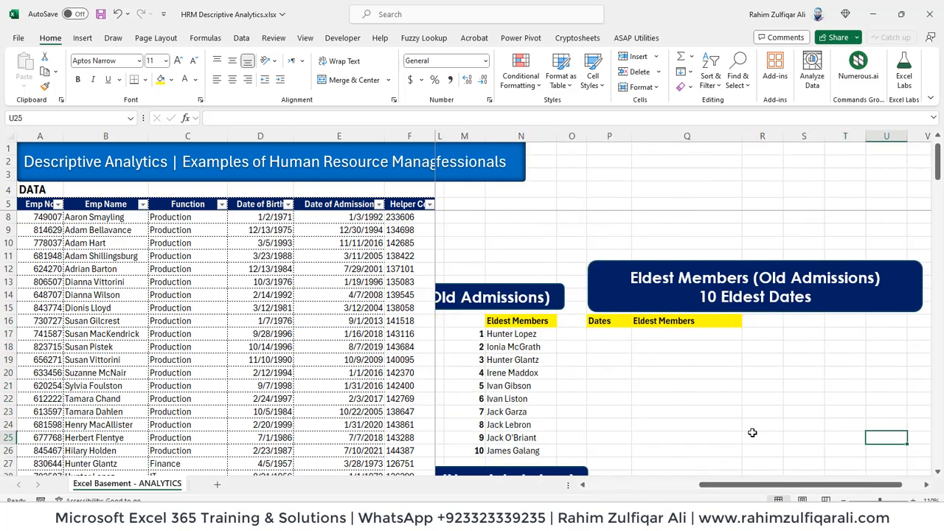
key("Right")
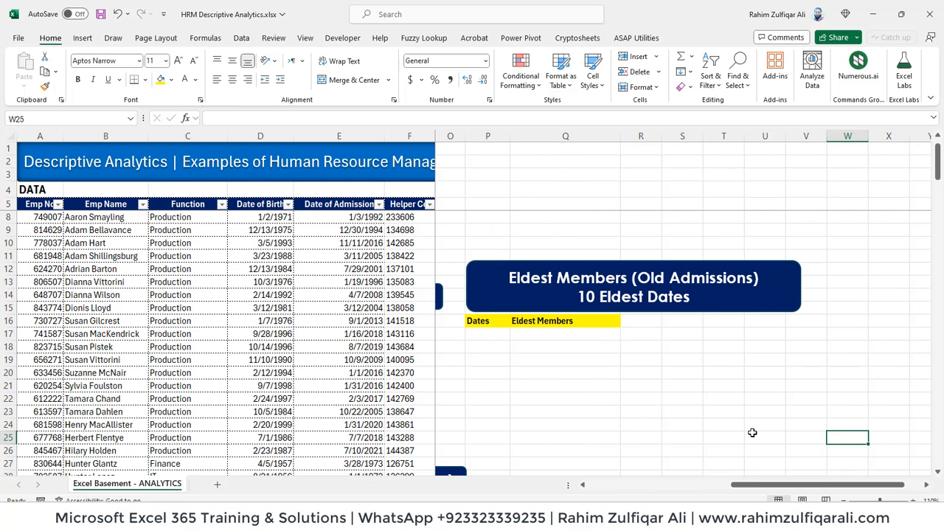
key("Left")
key("Left")
key("Left")
key("Left")
key("Left")
key("Left")
key("Left")
key("Up")
key("Up")
key("Up")
key("Up")
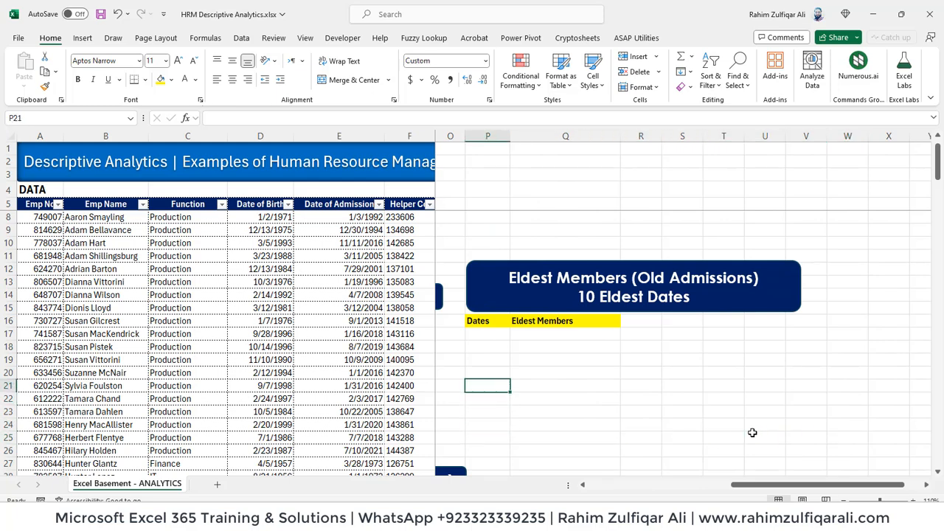
key("Up")
key("Up")
key("Up")
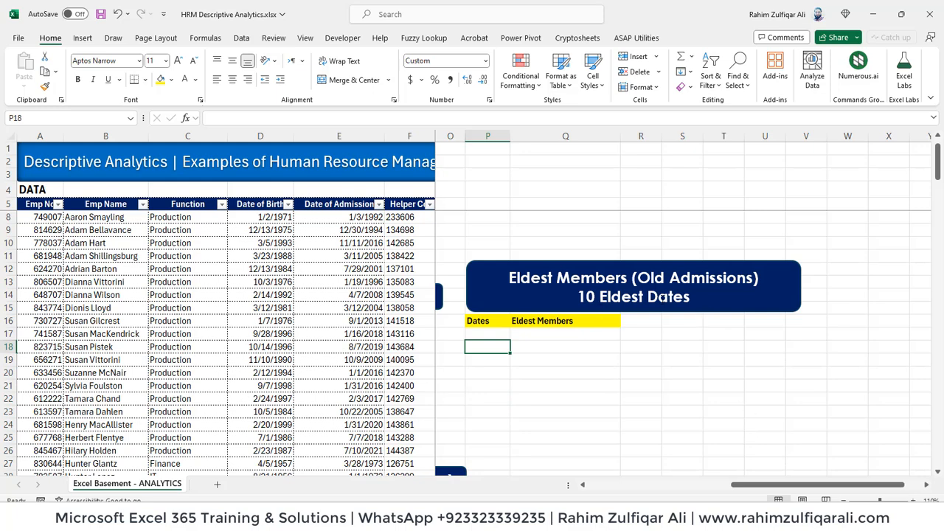
Return to the 10 Eldest Members section and examine the numbered list and the INDEX-MATCH formula in I17.
key("Left")
key("Left")
key("Left")
key("Left")
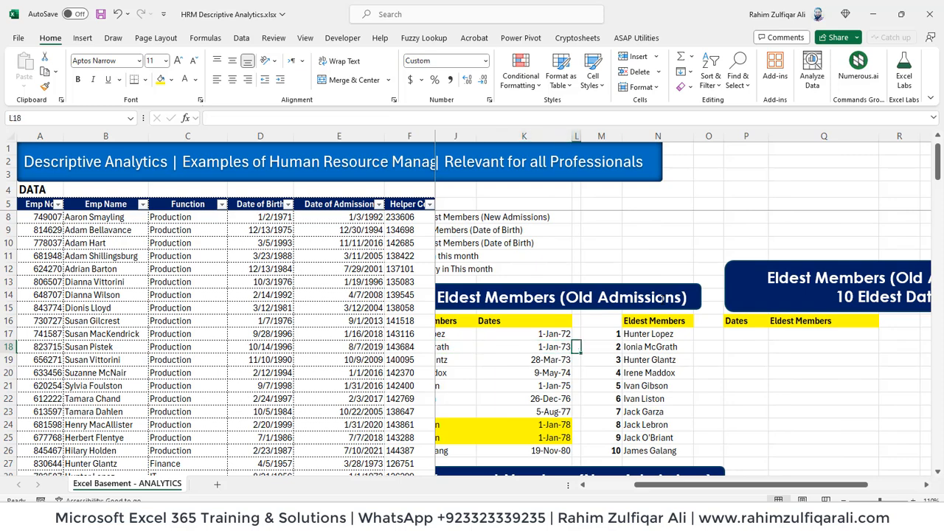
key("Right")
key("Up")
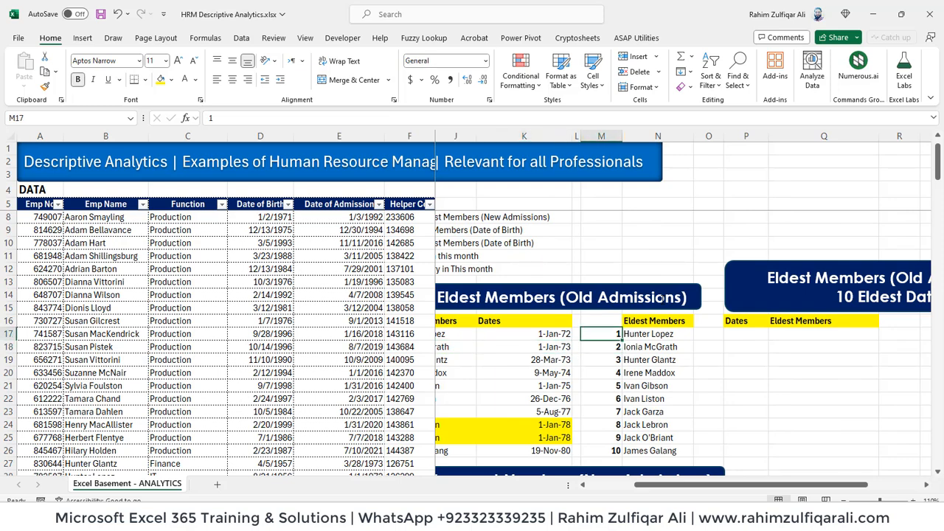
key("Left")
key("Left")
key("Left")
key("Left")
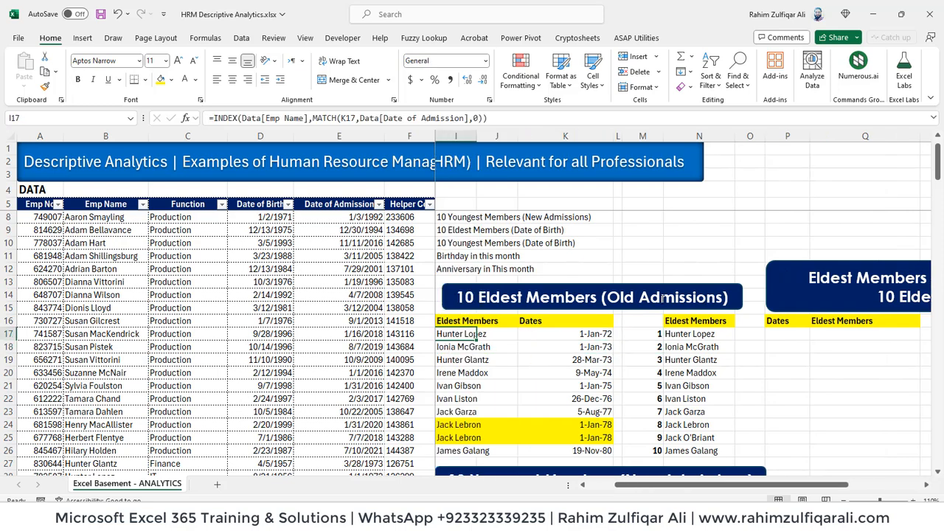
Go down the original Dates column and examine the SMALL formula behind the repeated date in K25.
key("Right")
key("Right")
key("Down")
key("Down")
key("Down")
key("Down")
key("Down")
key("Down")
key("Down")
key("Down")
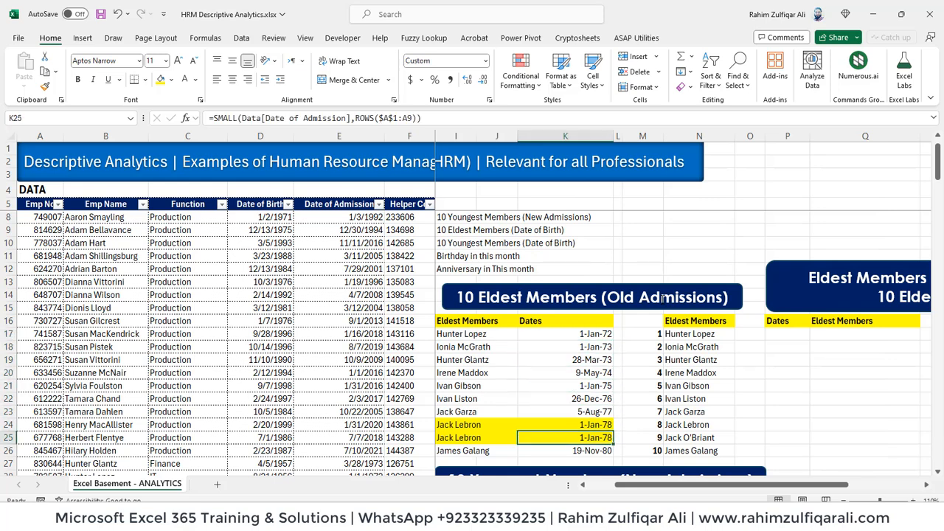
Compare the duplicate dates in rows 24 and 25 with the layout of the 10 Eldest Dates section.
key("Up")
key("Right")
key("Right")
key("Right")
key("Right")
key("Right")
key("Right")
key("Right")
key("Right")
key("Right")
key("Right")
key("Right")
key("Right")
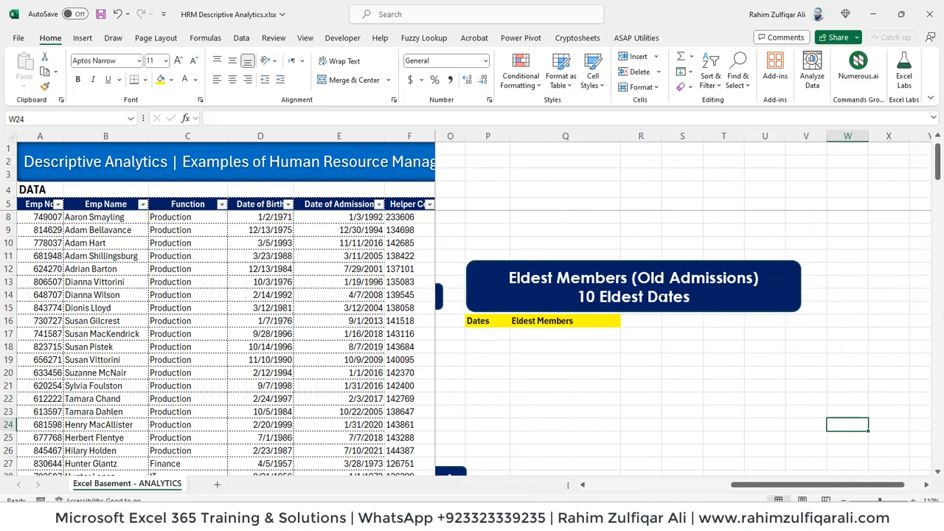
key("Left")
key("Left")
key("Left")
key("Left")
key("Left")
key("Left")
key("Left")
key("Left")
key("Left")
key("Left")
key("Left")
key("Left")
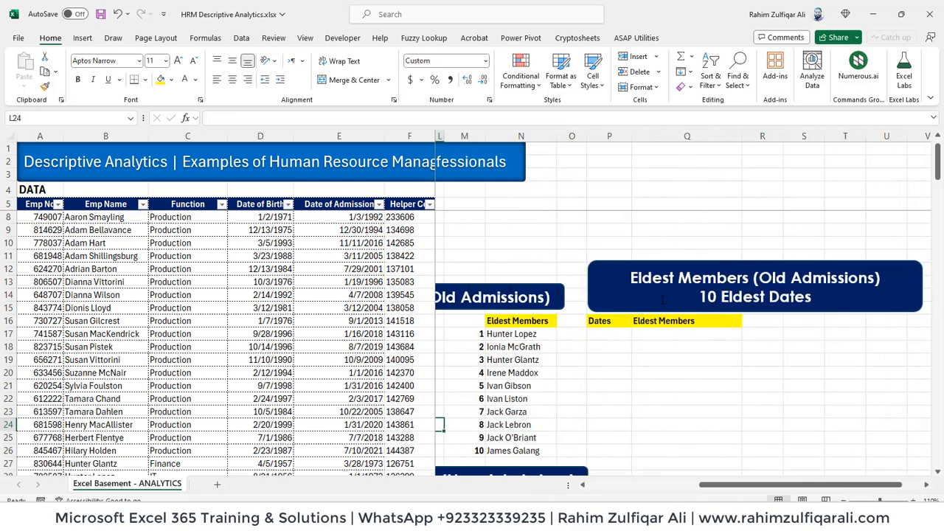
key("Down")
key("Down")
key("Up")
key("Up")
key("Up")
key("Up")
key("Up")
key("Up")
key("Up")
key("Up")
key("Up")
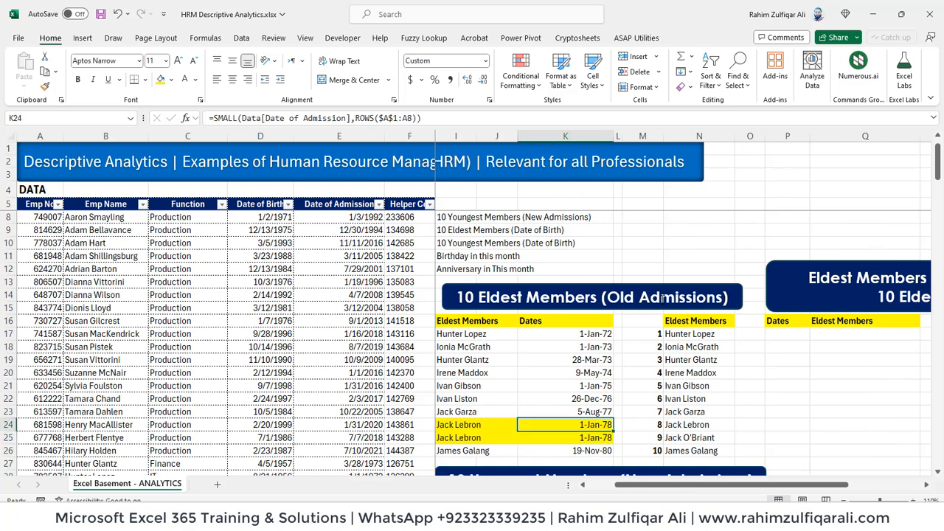
key("Right")
key("Right")
key("Right")
key("Right")
key("Right")
key("Right")
key("Right")
key("Right")
key("Right")
key("Right")
key("Right")
key("Right")
key("Right")
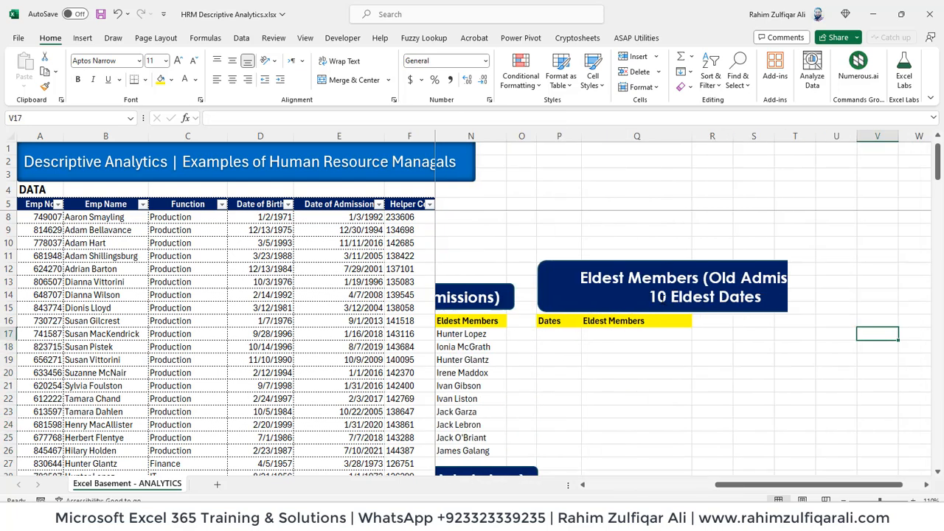
key("Left")
key("Left")
key("Left")
key("Left")
key("Left")
key("Left")
key("Left")
key("Left")
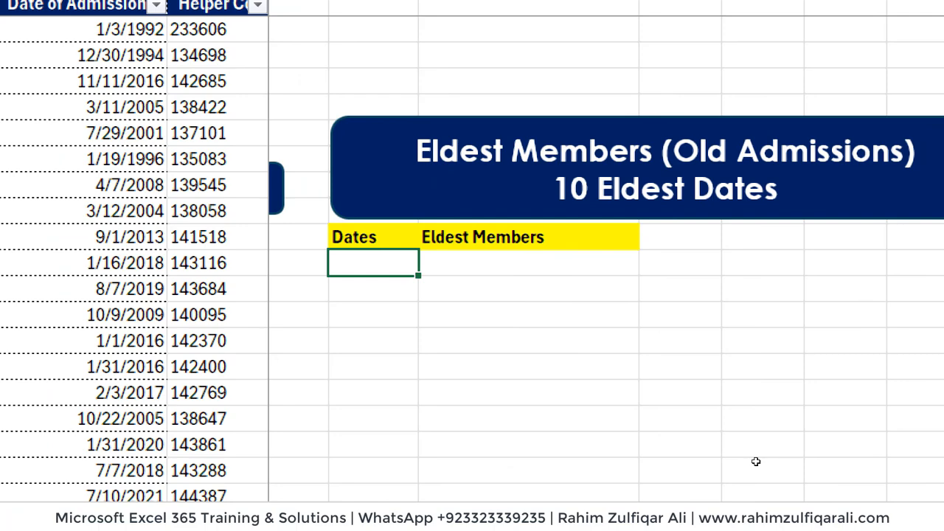
type("=")
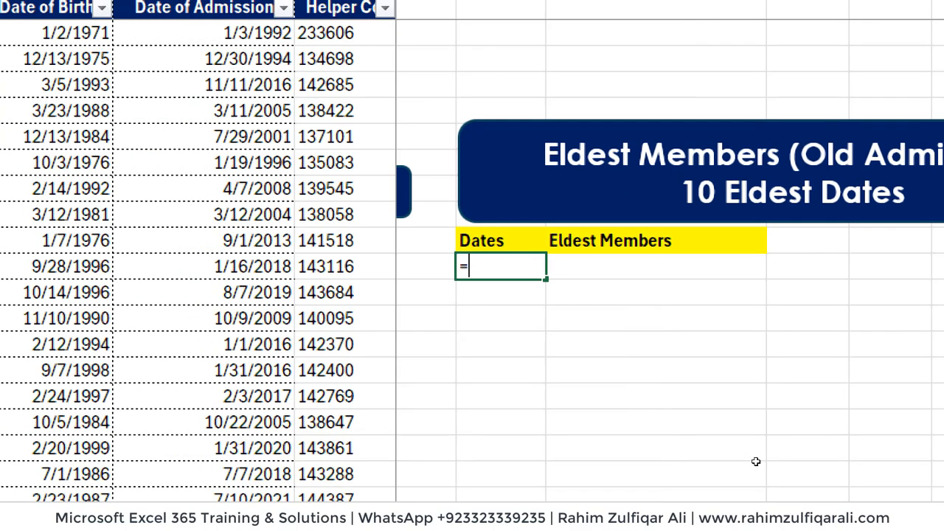
key("Escape")
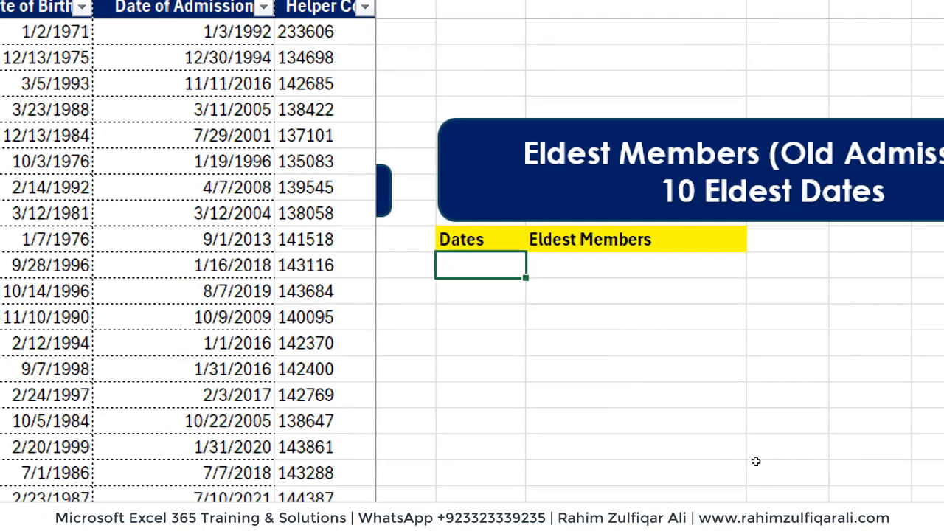
Go back to the original Dates column and examine the SMALL and ROWS formula in K17.
key("Left")
key("Left")
key("Left")
key("Left")
key("Left")
key("Left")
key("Left")
key("Left")
key("Left")
key("Left")
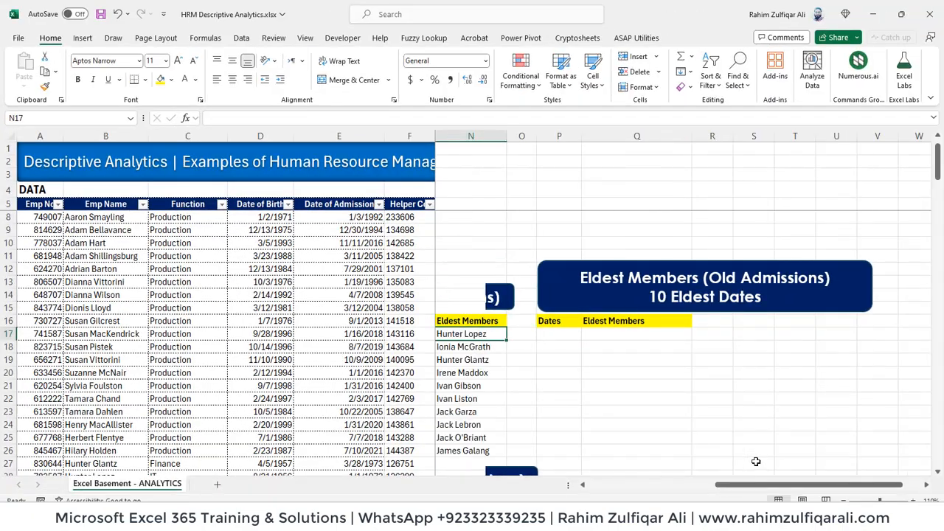
key("Right")
key("Right")
key("Right")
key("Right")
key("Right")
key("Right")
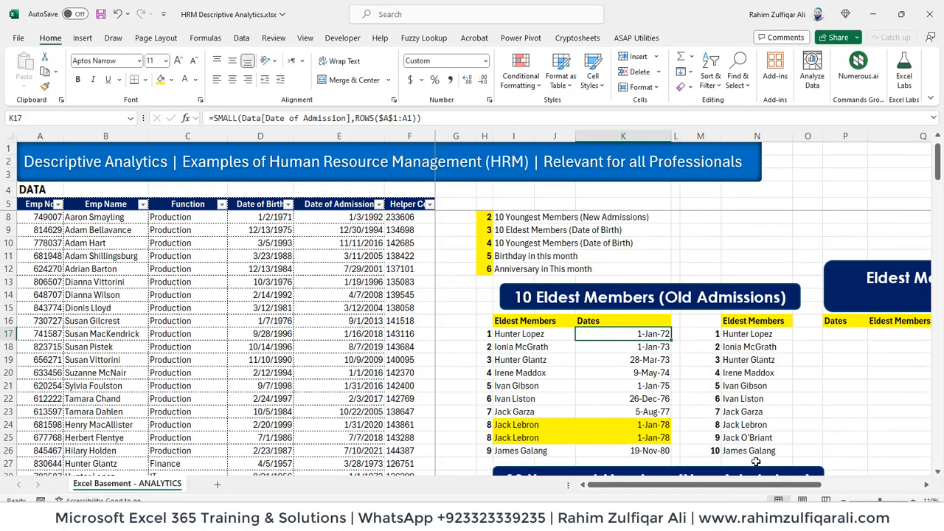
key("F2")
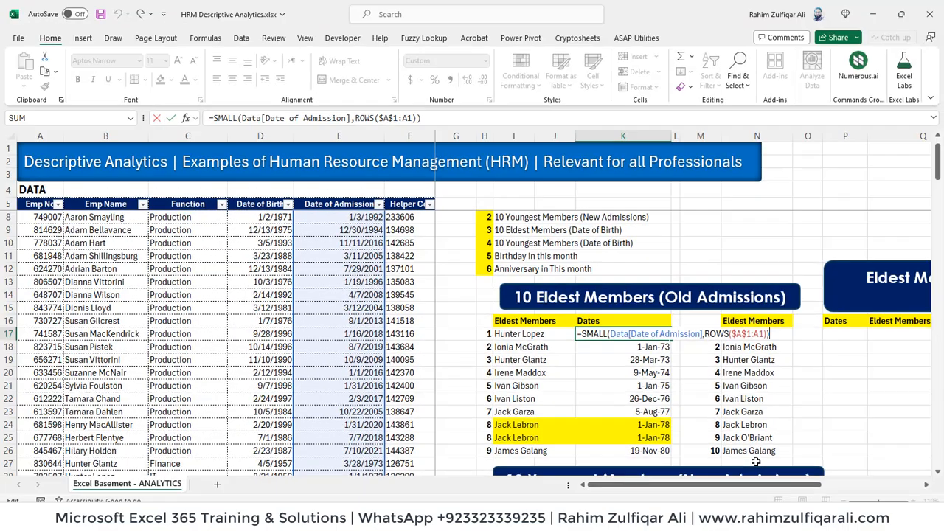
key("Escape")
Select P17, the first cell under the Dates heading of the 10 Eldest Dates section.
key("Right")
key("Right")
key("Right")
key("Right")
key("Right")
scroll(756, 462, "right", 5)
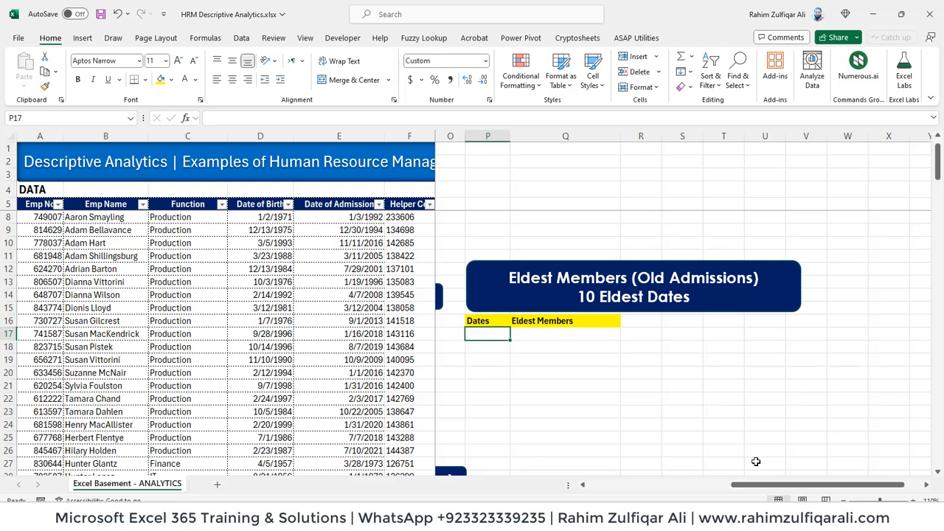
Start the P17 formula as =SMALL(IF(FREQUENCY( with Data[Date of Admission] as the data array.
type("==")
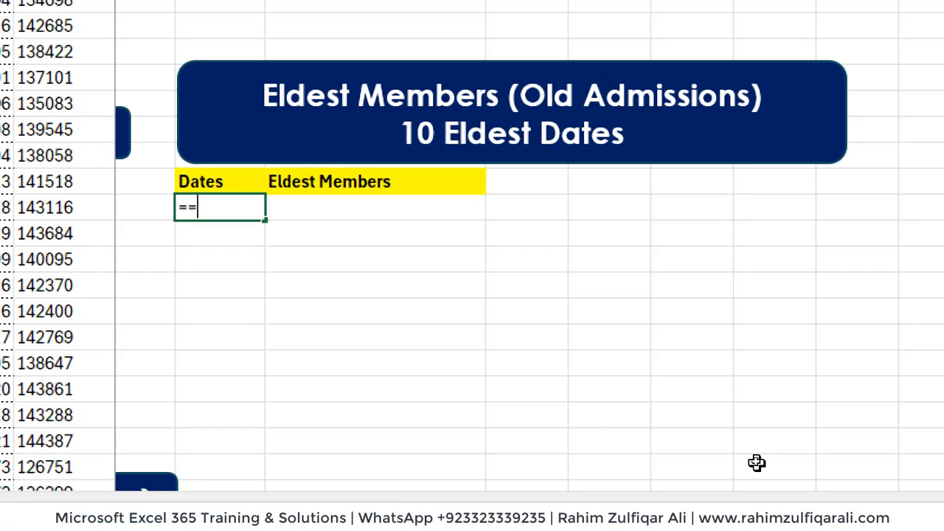
key("BackSpace")
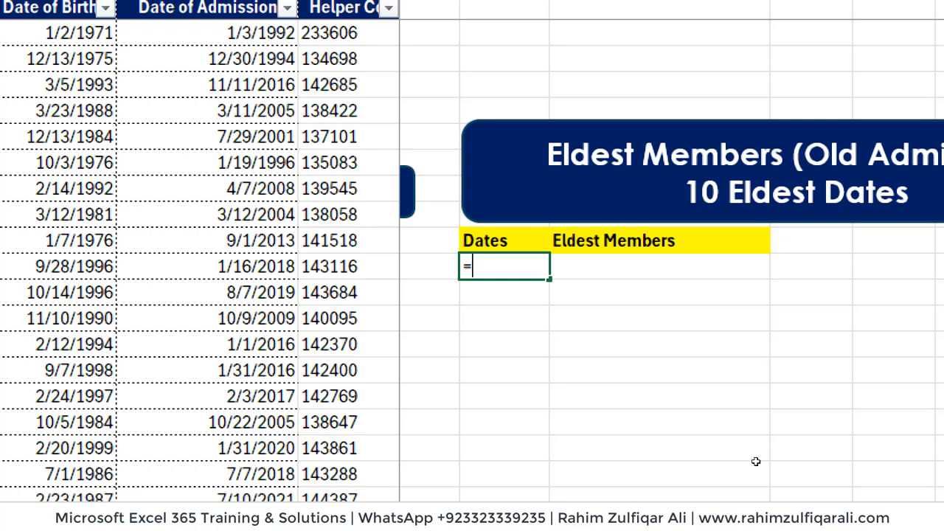
type("SMALL(I")
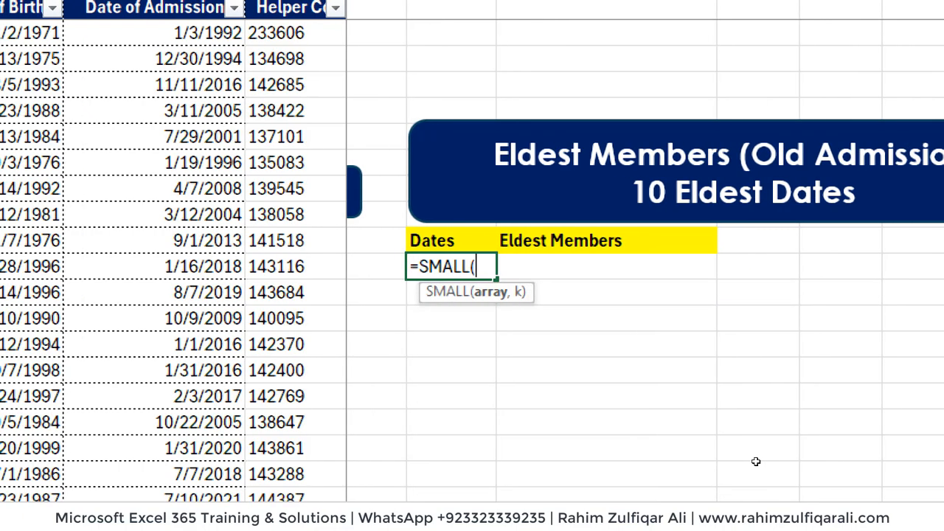
type("F(FREQUENCY(")
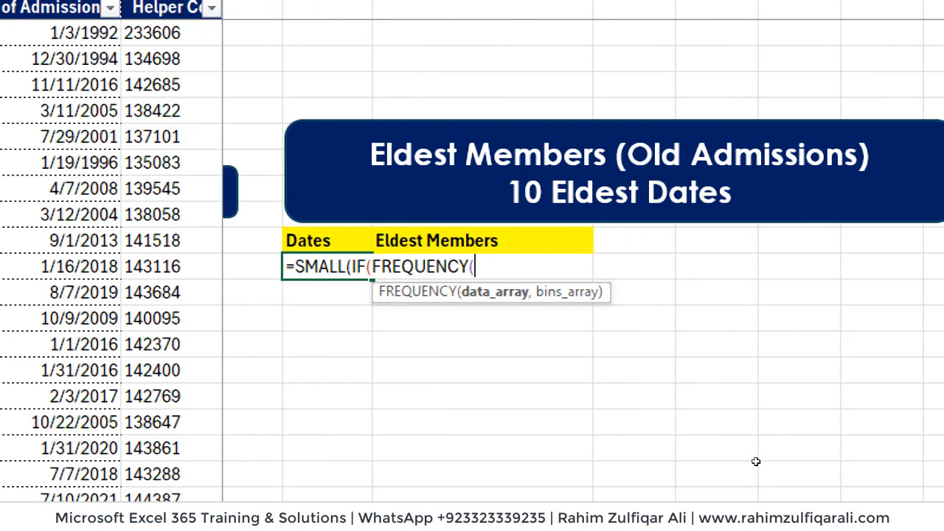
type("DATA")
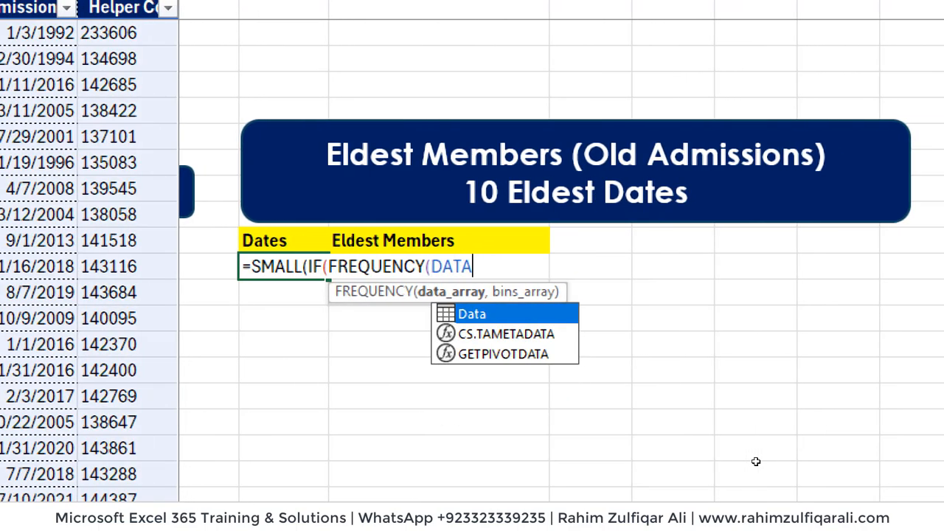
key("Tab")
type("[DA")
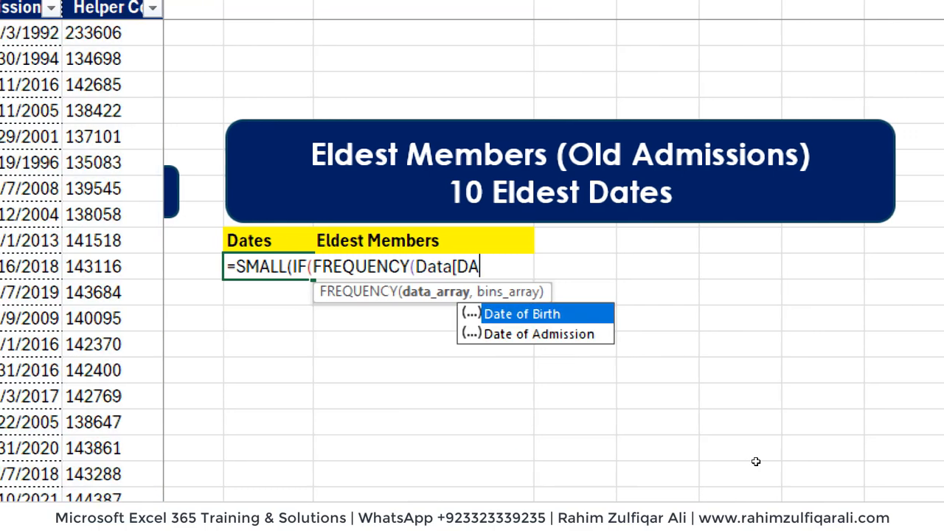
key("Down")
key("Tab")
type("]")
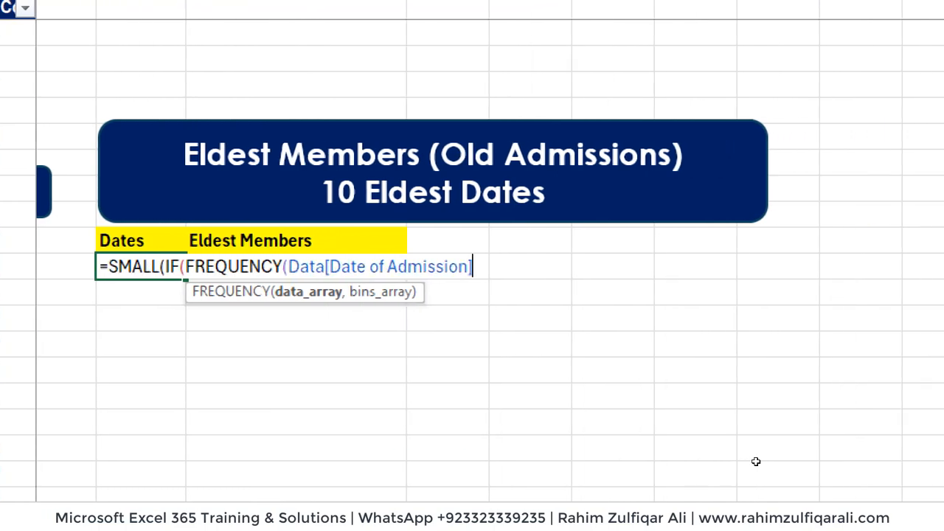
Add Data[Date of Admission] as FREQUENCY's bins array and complete the IF logical test with <>0.
type(",DATA")
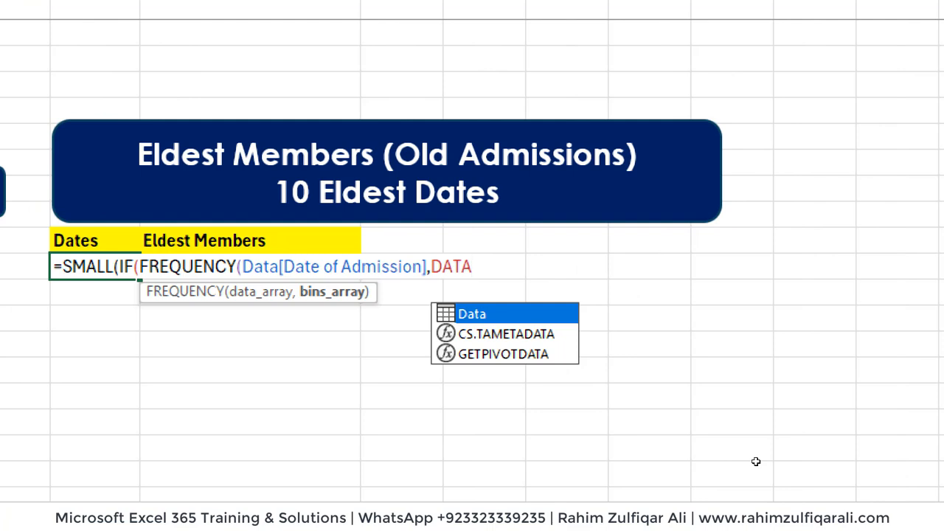
key("Tab")
type("[DA")
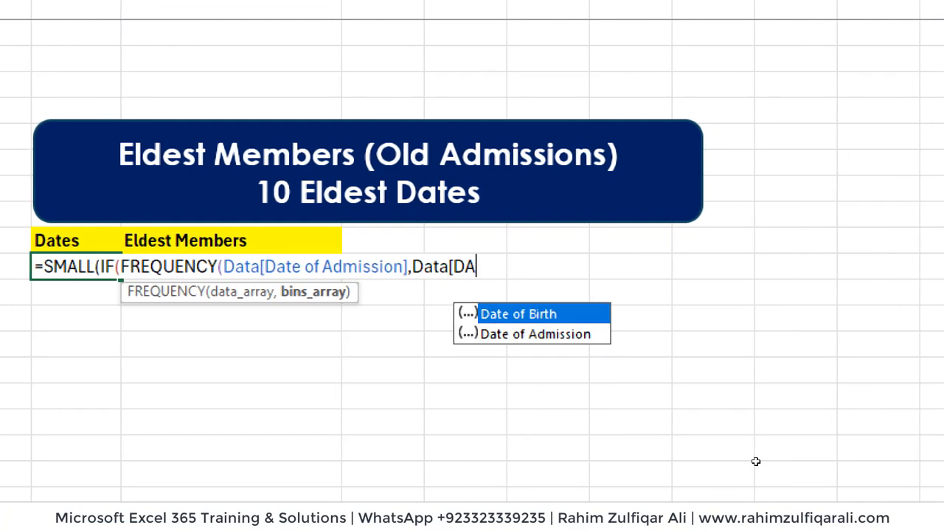
key("Down")
key("Tab")
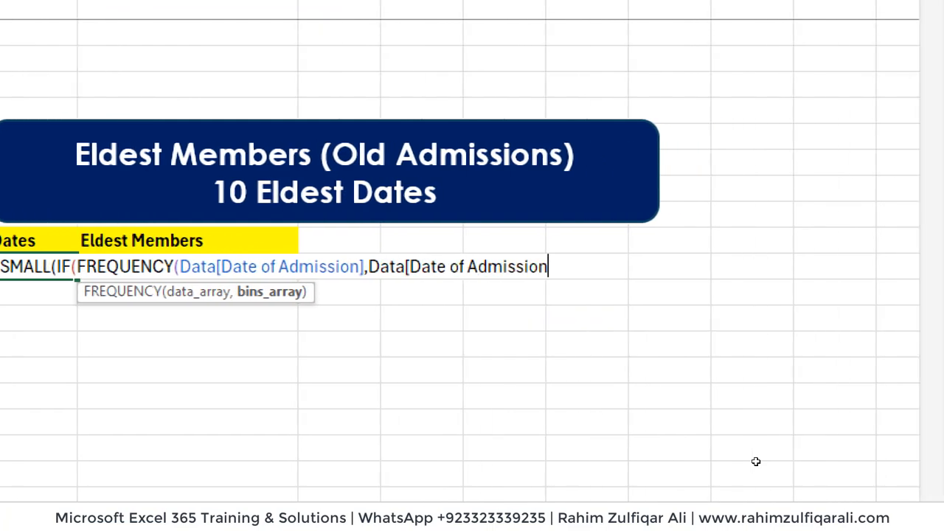
type("]")
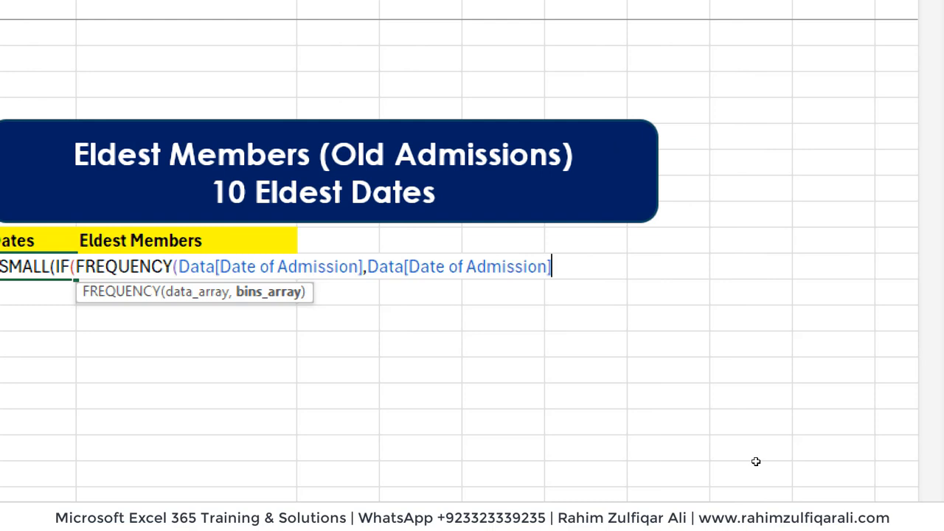
type(")")
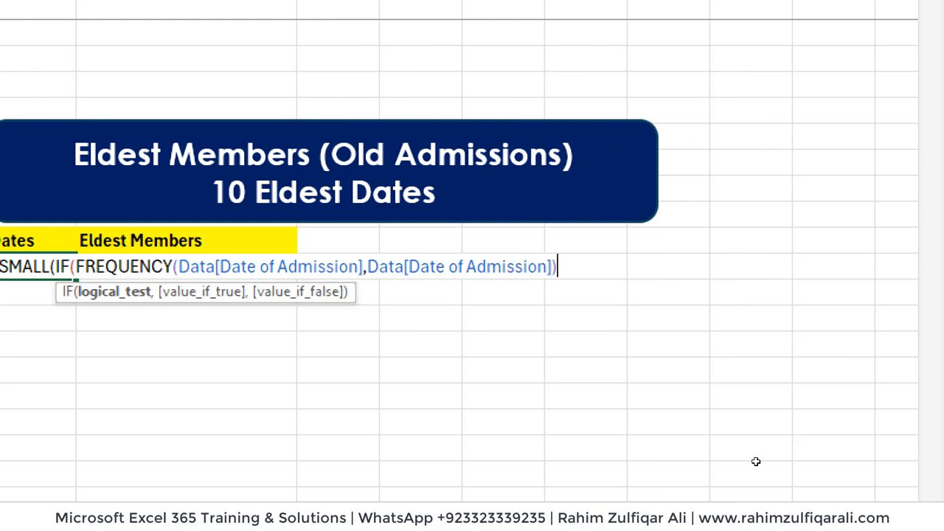
type("<>0,")
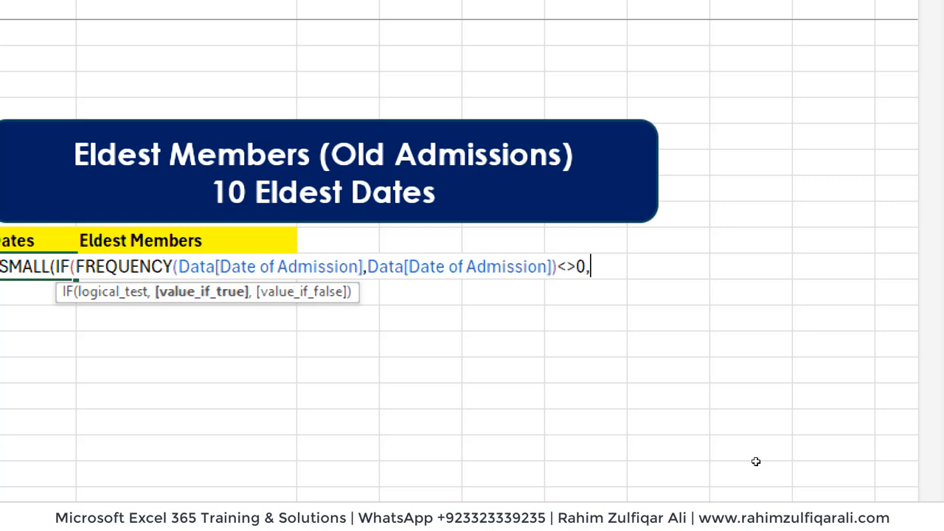
Return Data[Date of Admission] as the IF's value if true and close the IF as SMALL's array.
type("DATA")
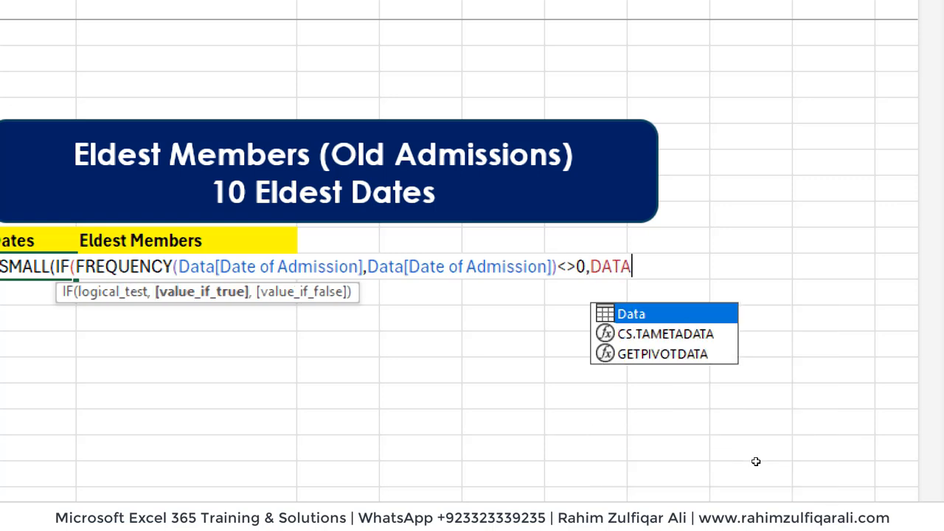
key("Tab")
type("[DA")
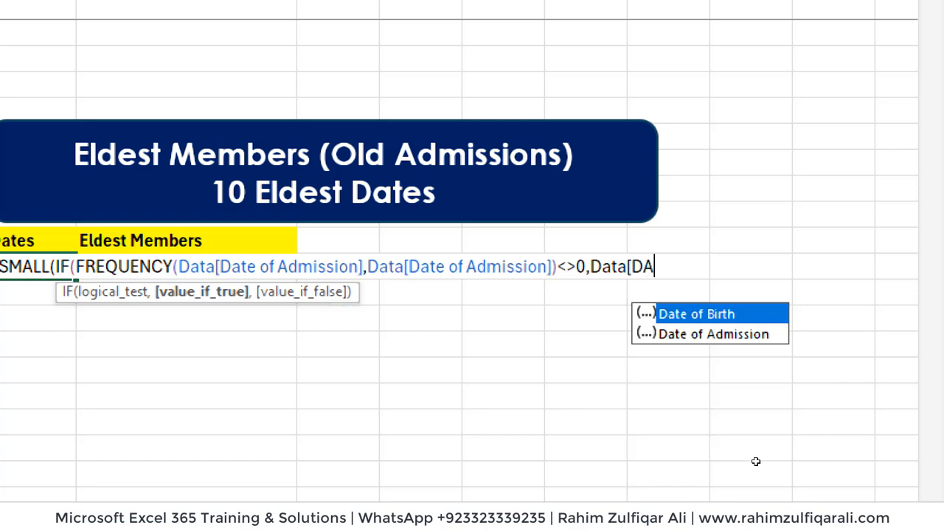
key("Tab")
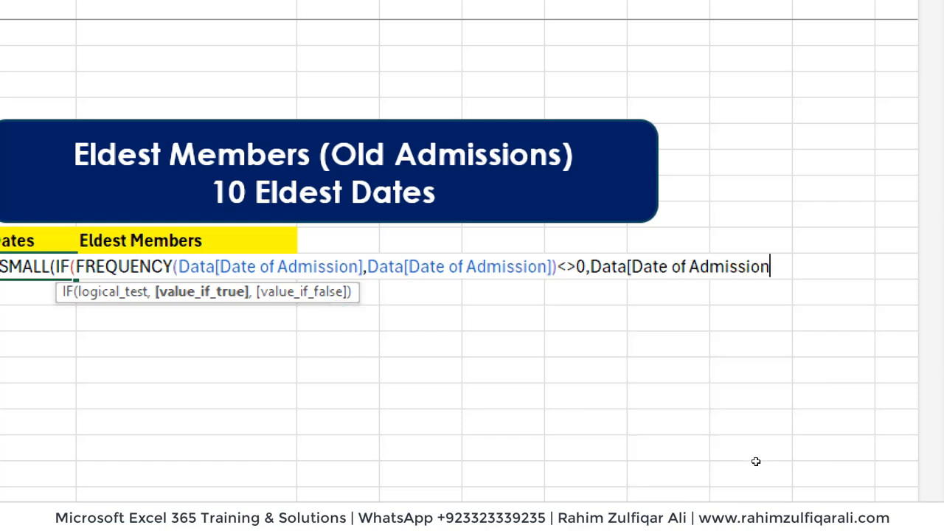
type("]")
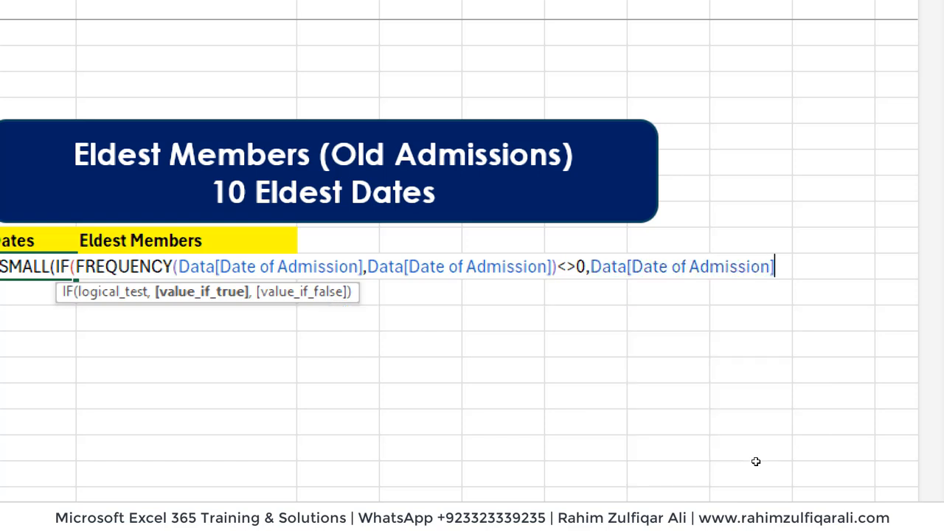
type("),")
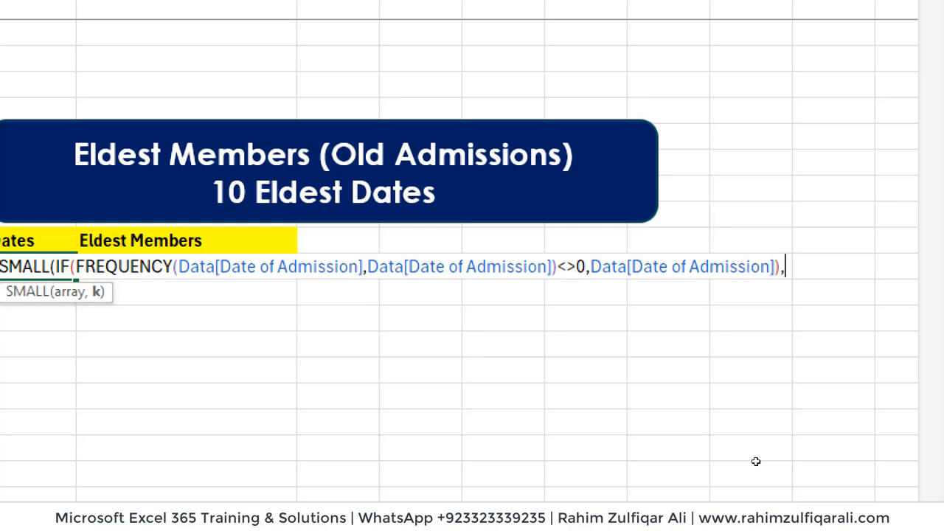
Set SMALL's k argument to ROWS($A$1:A1) with the first reference absolute, and enter the formula in P17.
type("ROWS(")
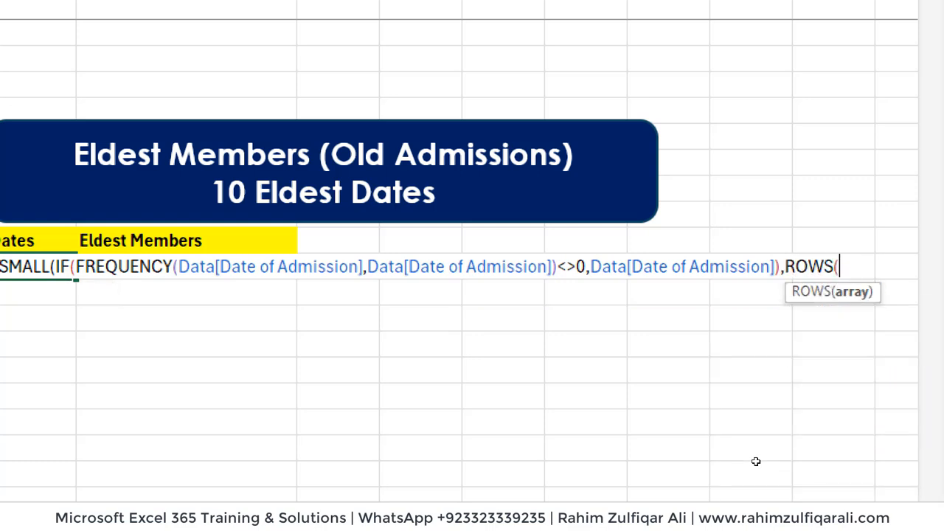
type("A1:A1)")
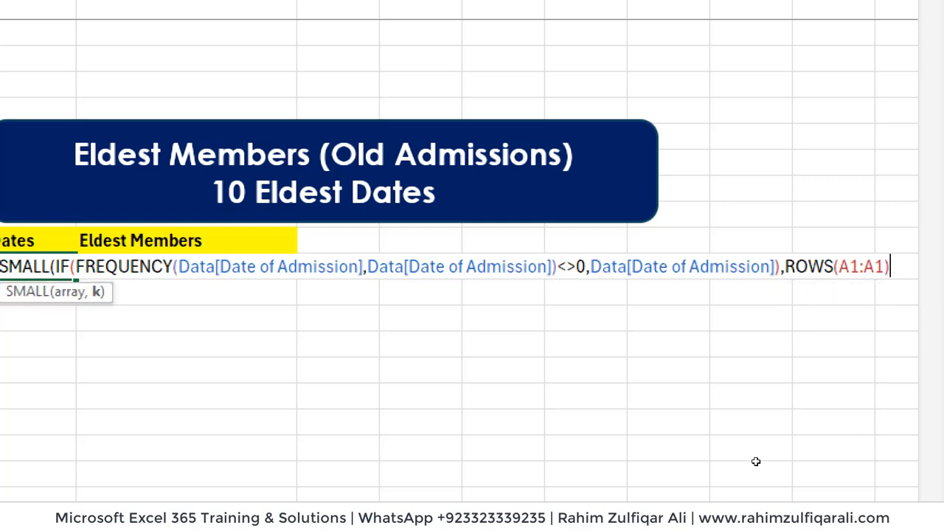
left_click(854, 266)
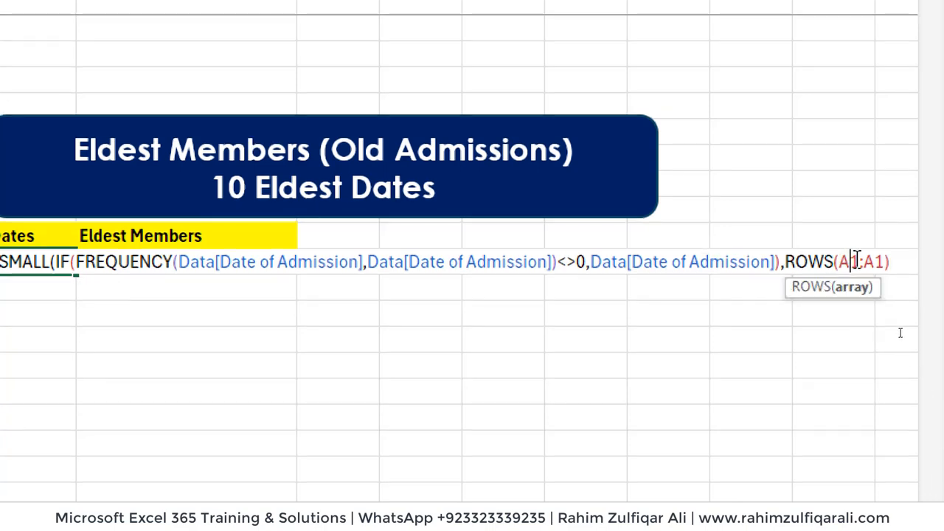
key("F4")
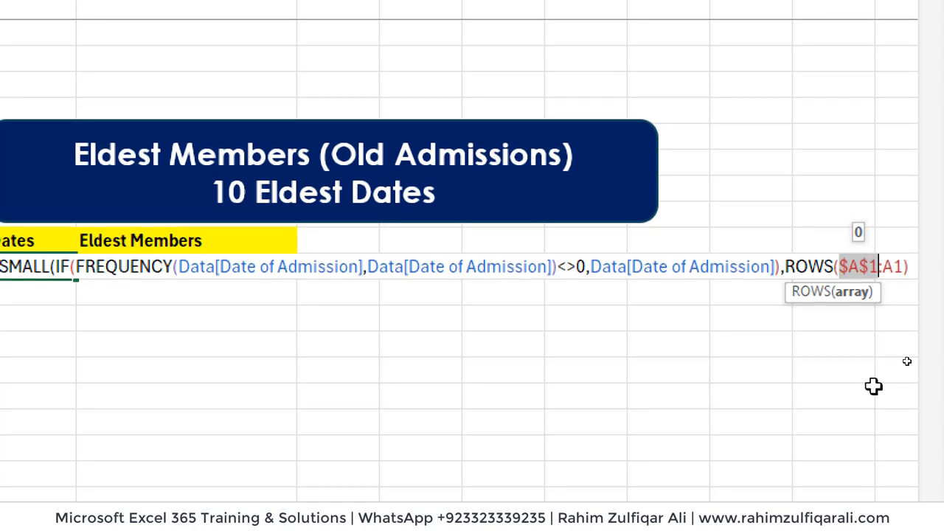
left_click(911, 266)
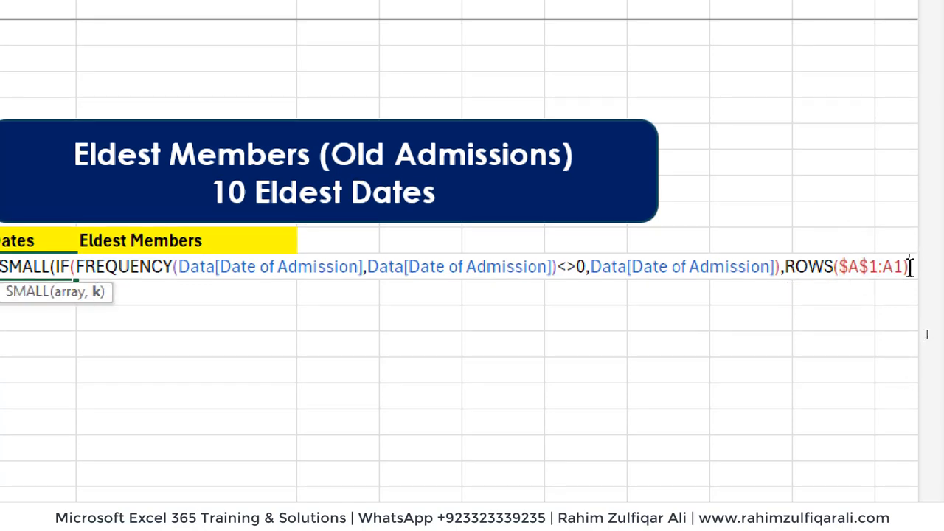
type(")")
key("ctrl+Return")
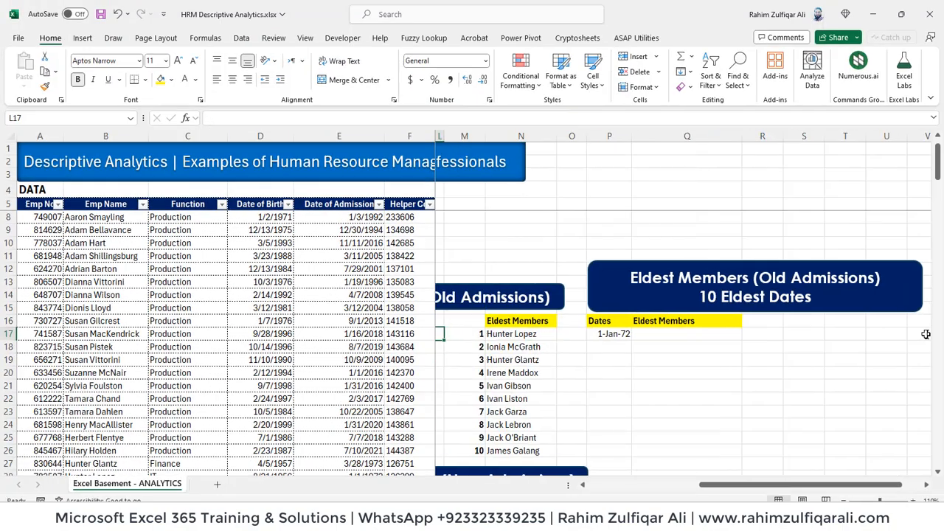
Fill the SMALL, IF and FREQUENCY formula from P17 into the ten Dates cells P17:P26.
key("Right")
key("Right")
key("Right")
key("Right")
key("Right")
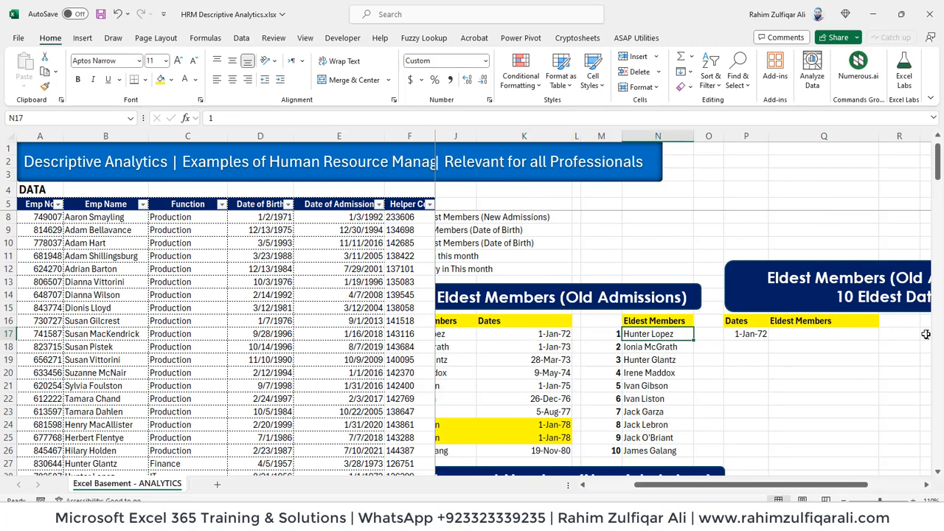
key("shift+Down")
key("shift+Down")
key("shift+Down")
key("shift+Down")
key("shift+Down")
key("shift+Down")
key("shift+Down")
key("shift+Down")
key("shift+Down")
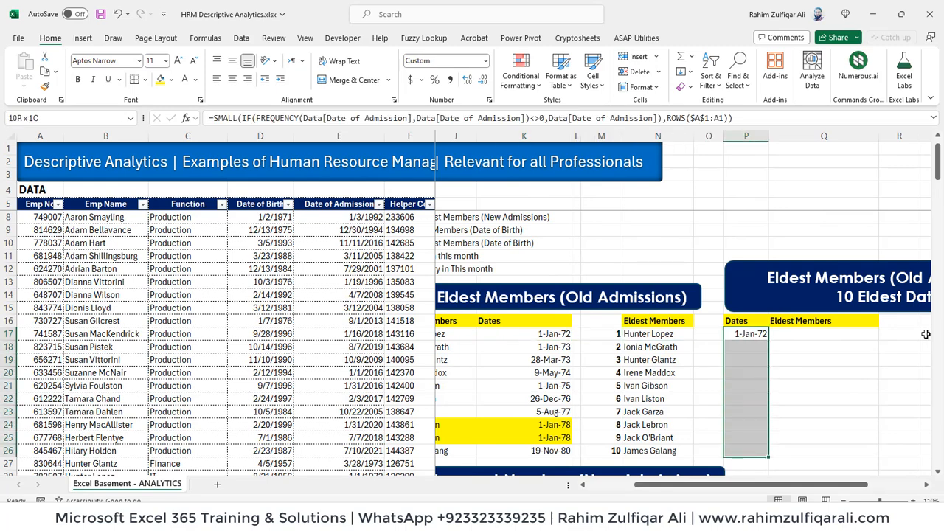
key("ctrl+Return")
Go down the new Dates column, then across to the original Dates column to check the filled results.
key("Down")
key("Down")
key("Down")
key("Down")
key("Down")
key("Down")
key("Down")
key("Down")
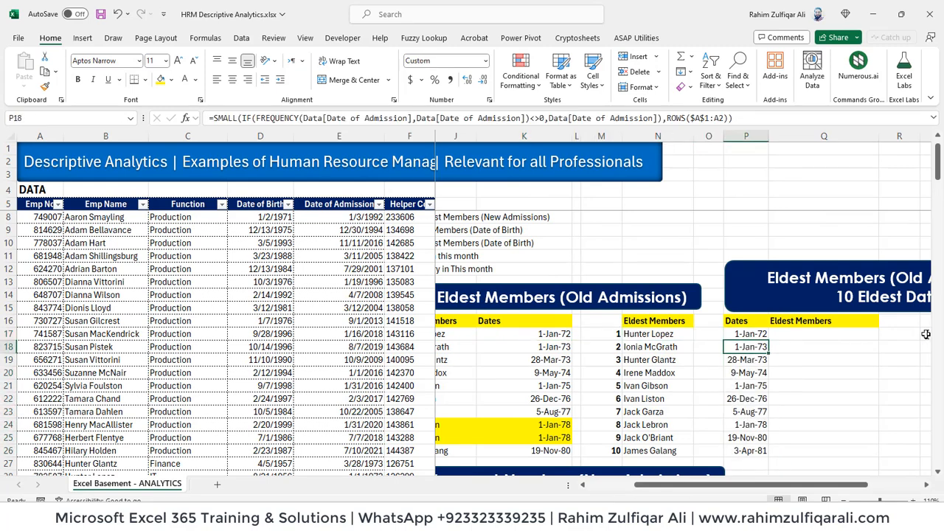
key("Left")
key("Left")
key("Left")
key("Left")
key("Left")
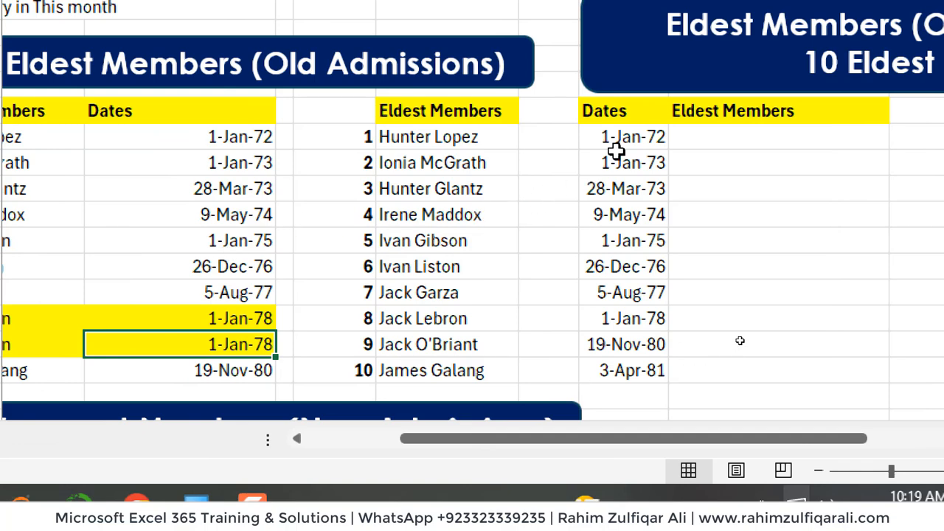
Compare the repeated 1-Jan-78 rows of the original list with the last three dates of the 10 Eldest Dates list.
left_click(247, 318)
left_click(247, 343)
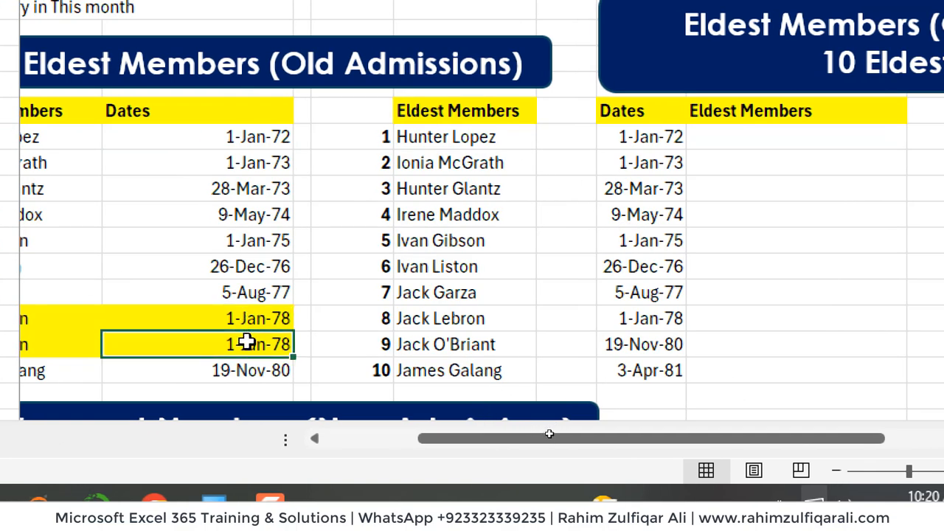
left_click(255, 319)
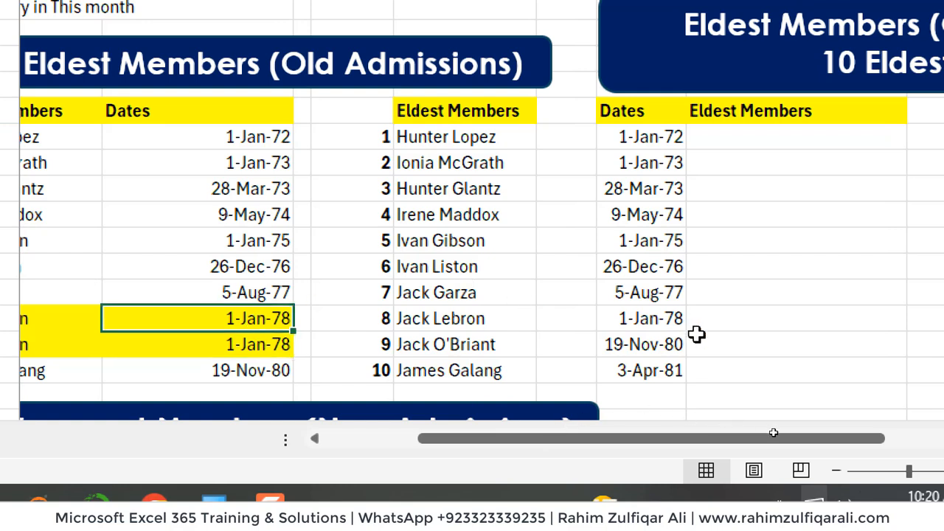
left_click(657, 318)
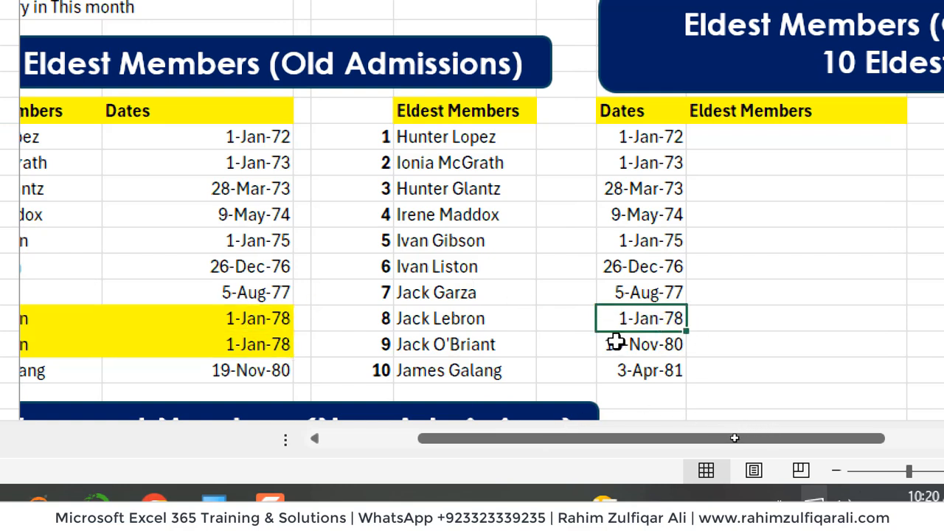
left_click(640, 346)
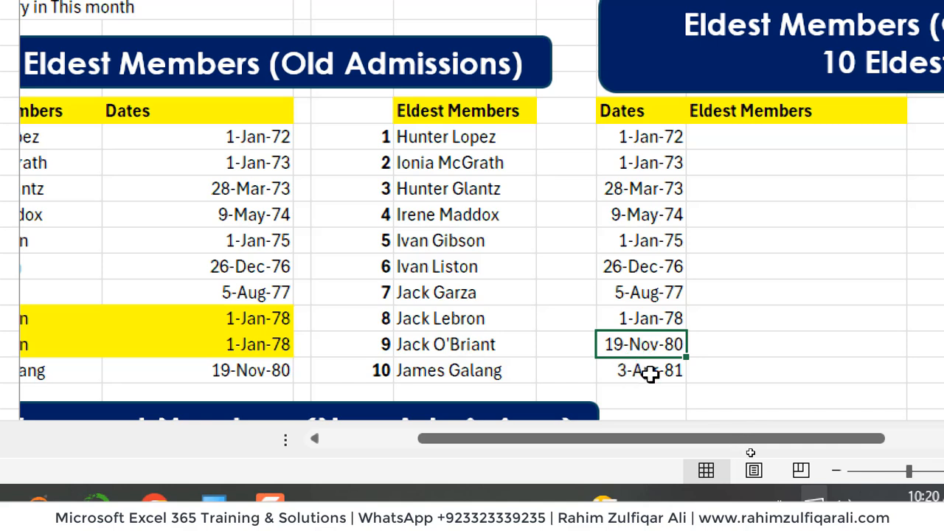
left_click(650, 374)
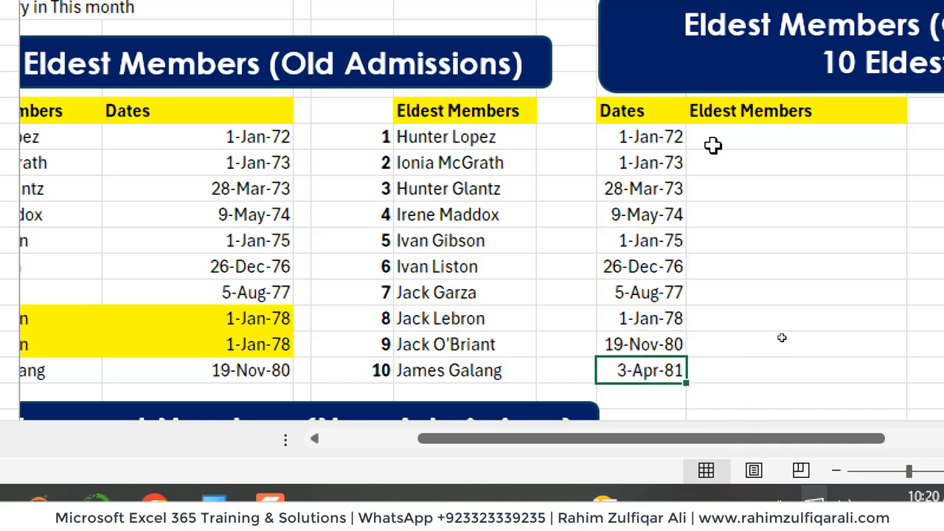
left_click(618, 318)
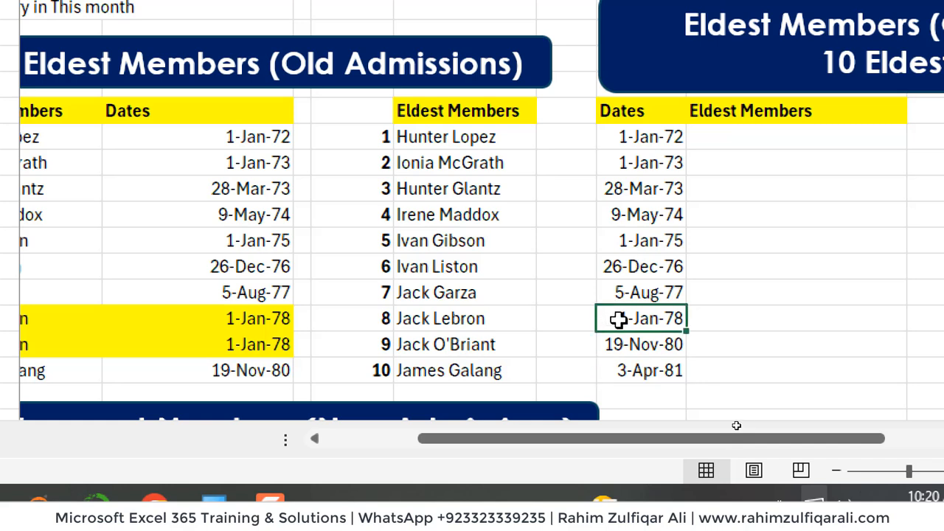
left_click(435, 319)
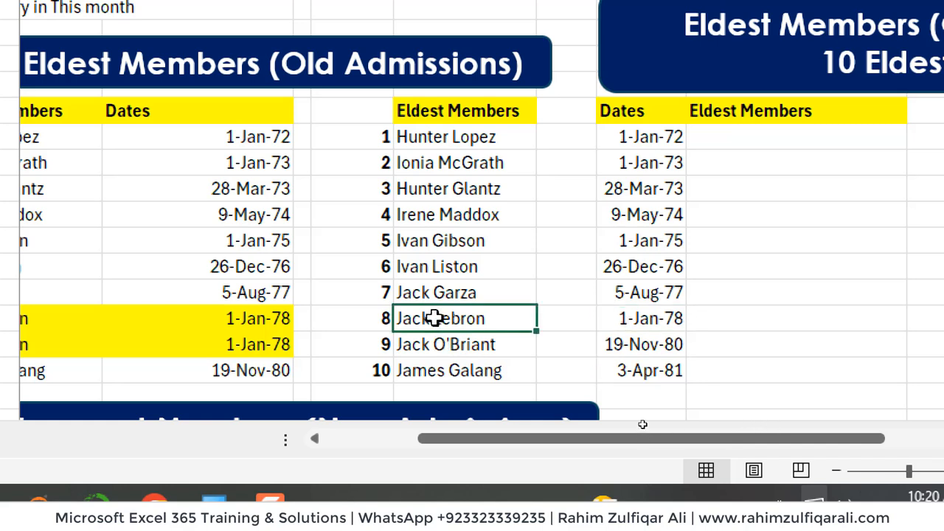
Start a TEXTJOIN formula in Q17 beside the first unique date, with ", " as delimiter and TRUE to ignore empty cells.
left_click(445, 346)
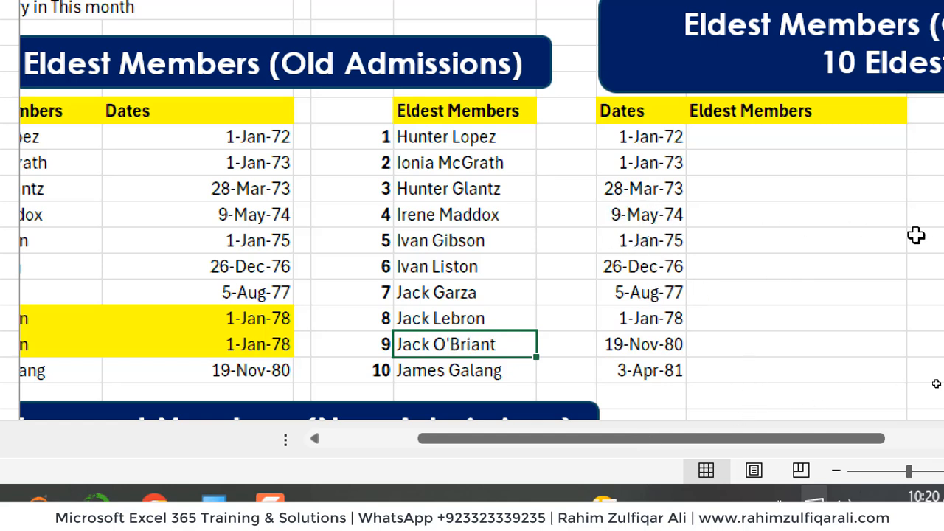
left_click(676, 135)
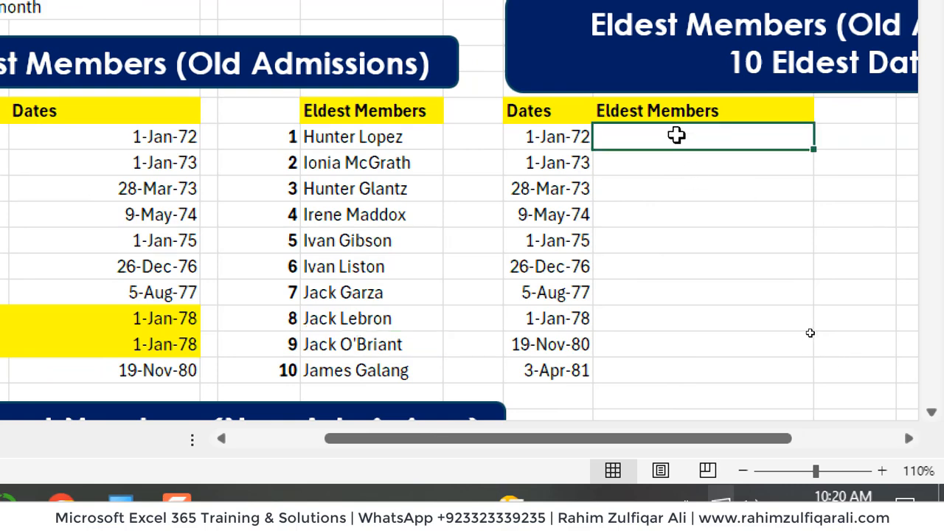
type("=")
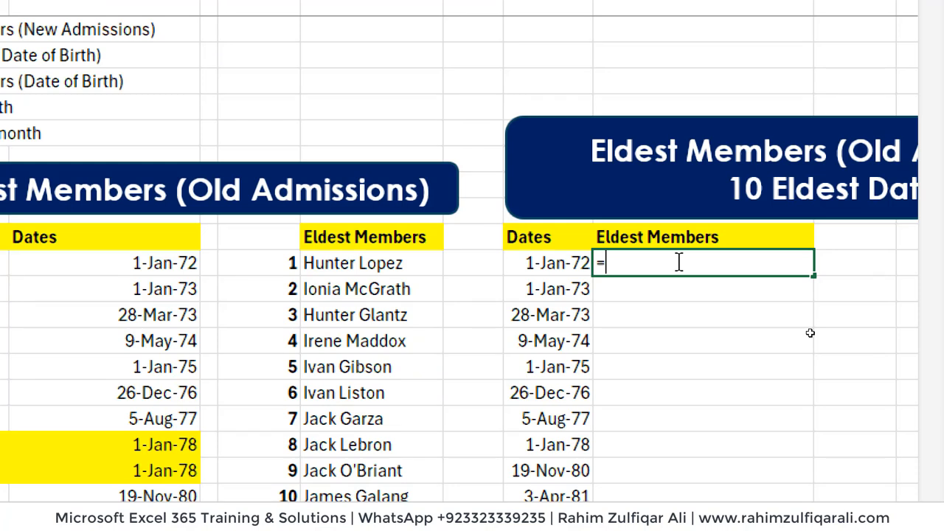
type("TEXT")
key("Down")
key("Down")
key("Down")
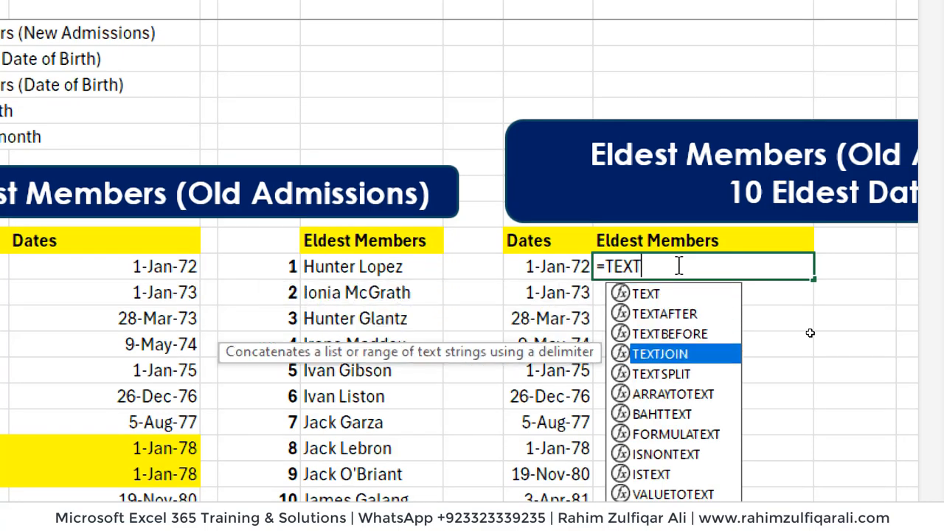
key("Tab")
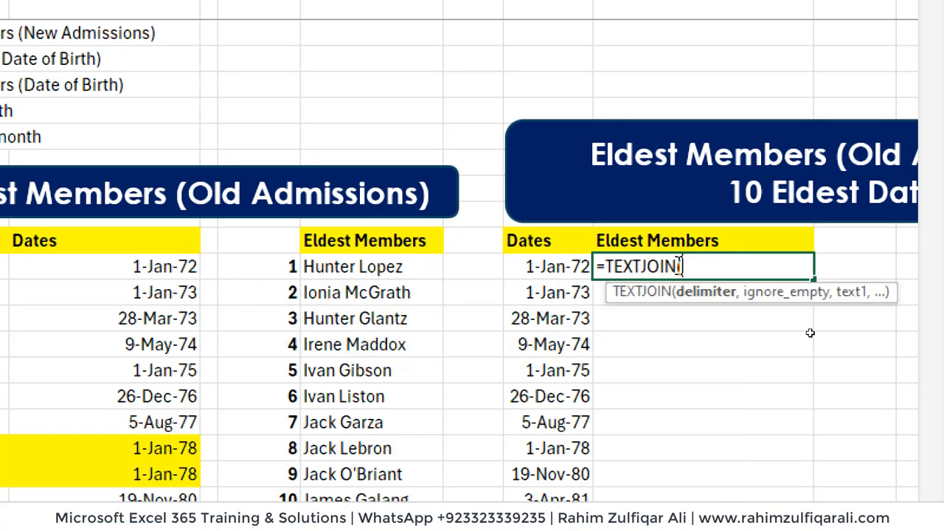
type("\", \",")
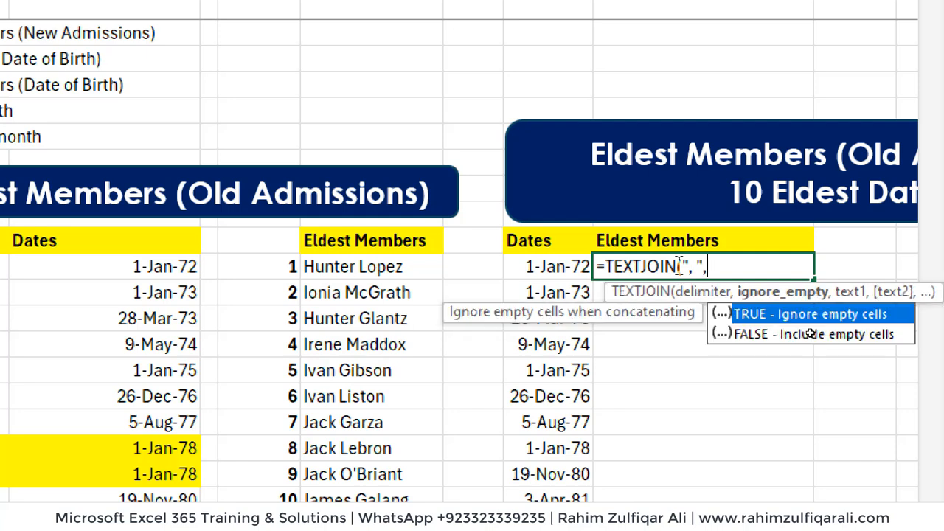
key("Tab")
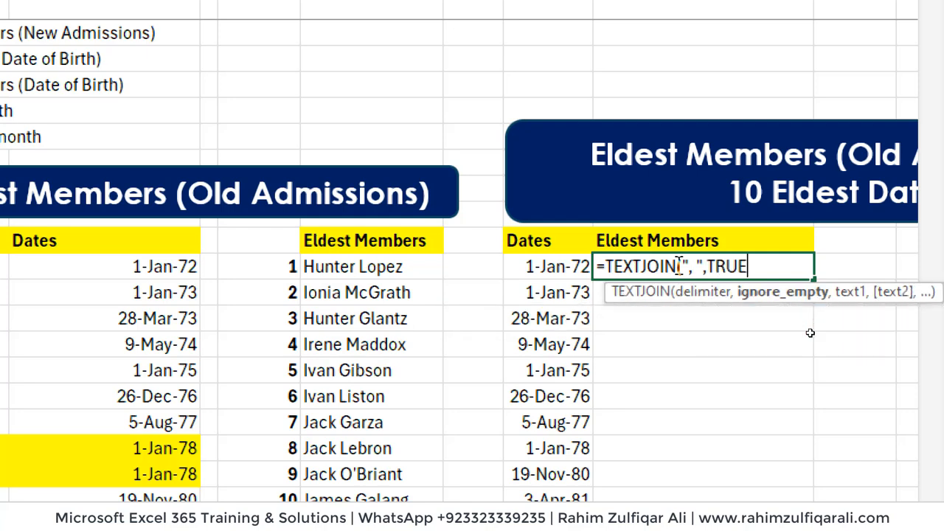
Nest a FILTER function as TEXTJOIN's text argument, with Data[Emp Name] as its array.
type(",FIL")
key("Tab")
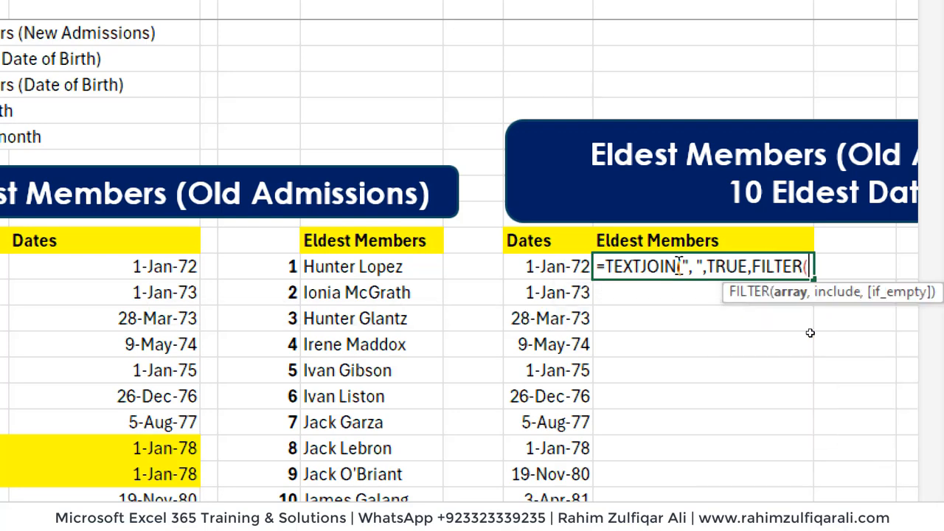
type("DATA")
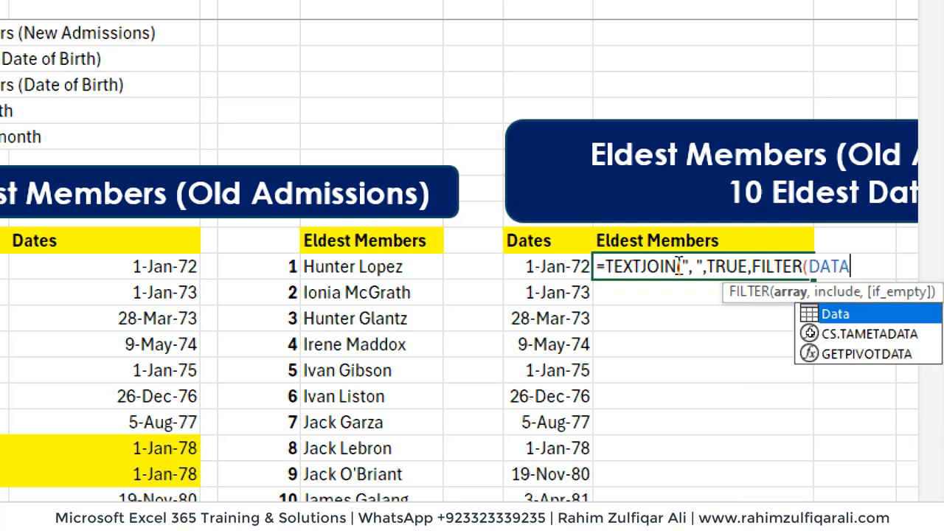
key("Tab")
key("BackSpace")
type("[")
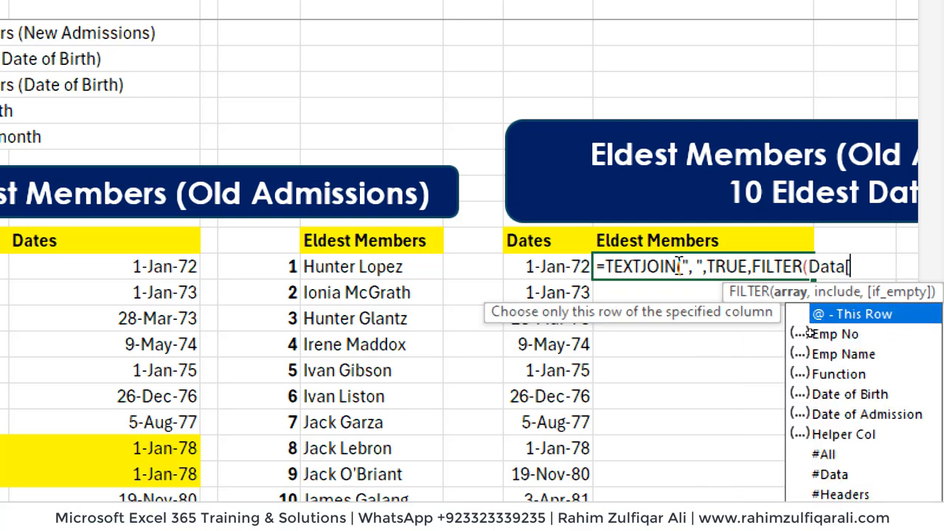
key("Down")
key("Down")
key("Tab")
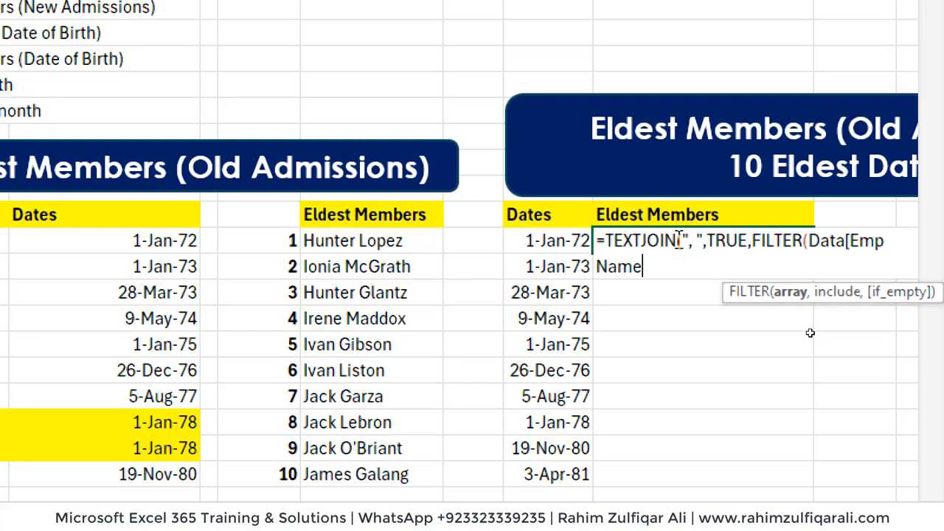
type("],")
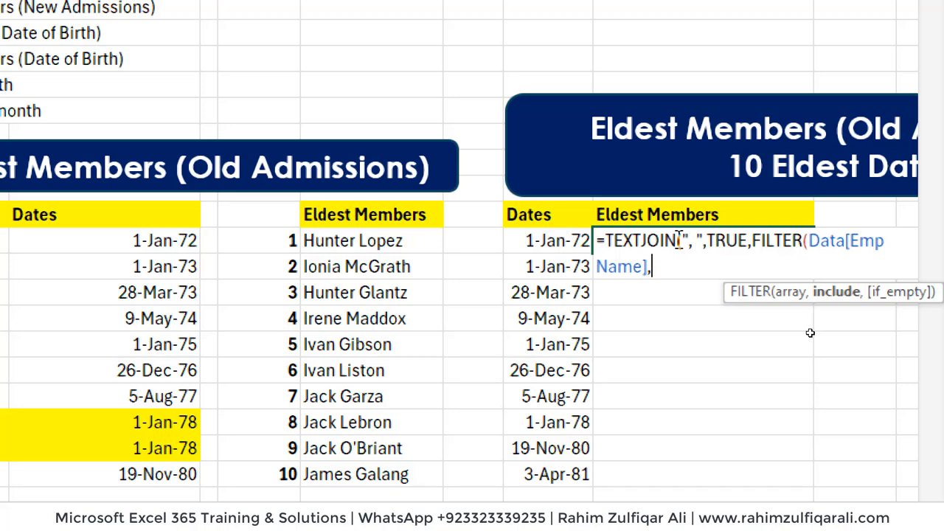
Set FILTER's include condition to Data[Date of Admission]=P17 and enter the formula in Q17.
type("DATA")
key("Tab")
type("[")
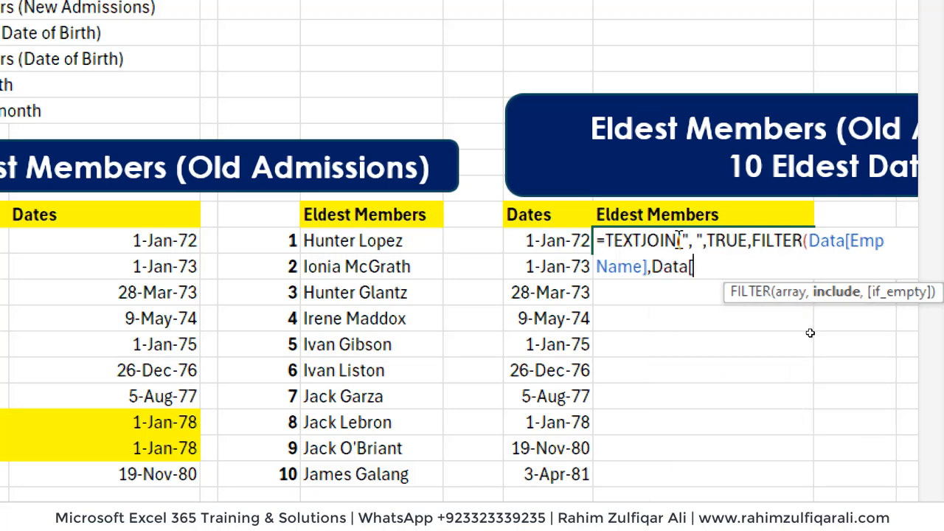
key("Down")
key("Down")
key("Down")
key("Down")
key("Down")
key("Tab")
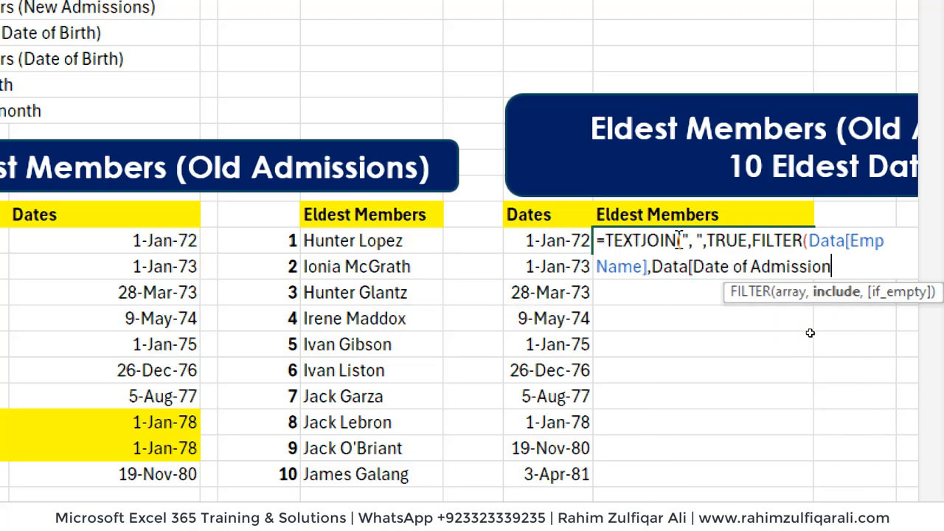
type("]=")
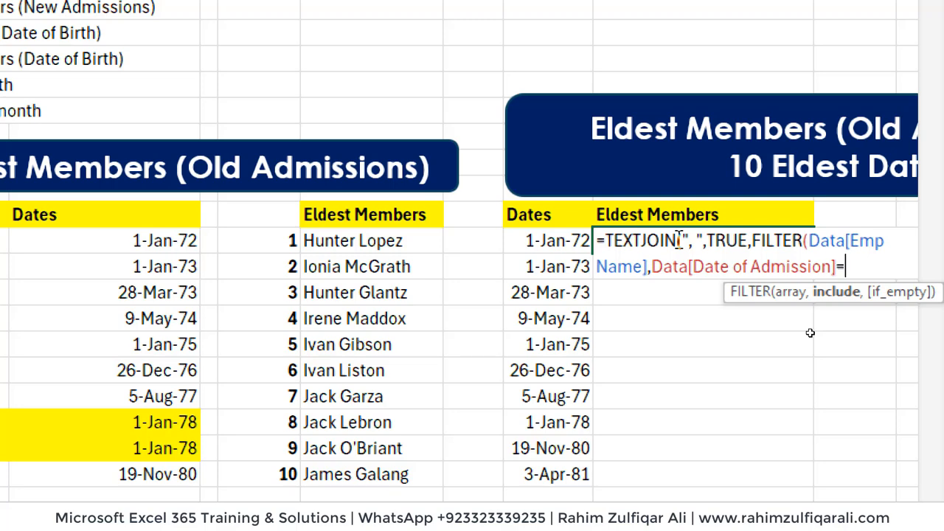
key("Left")
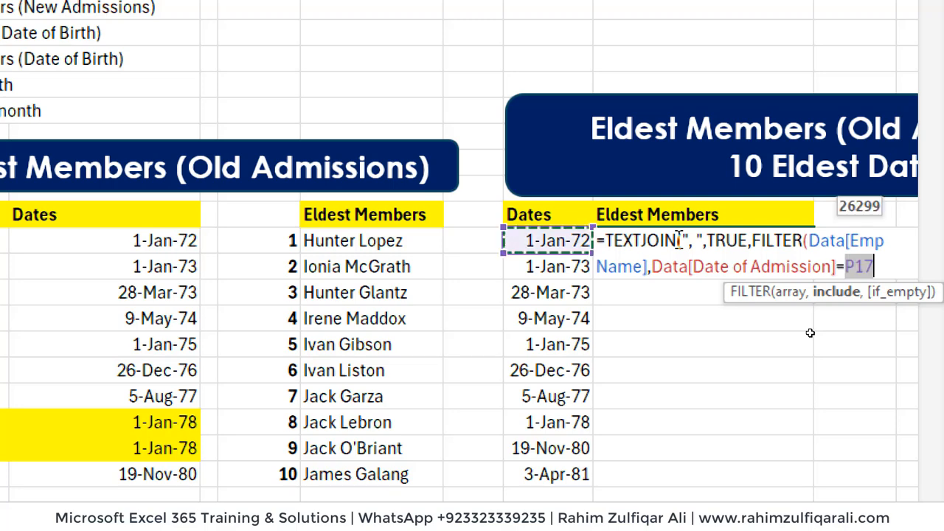
key("Return")
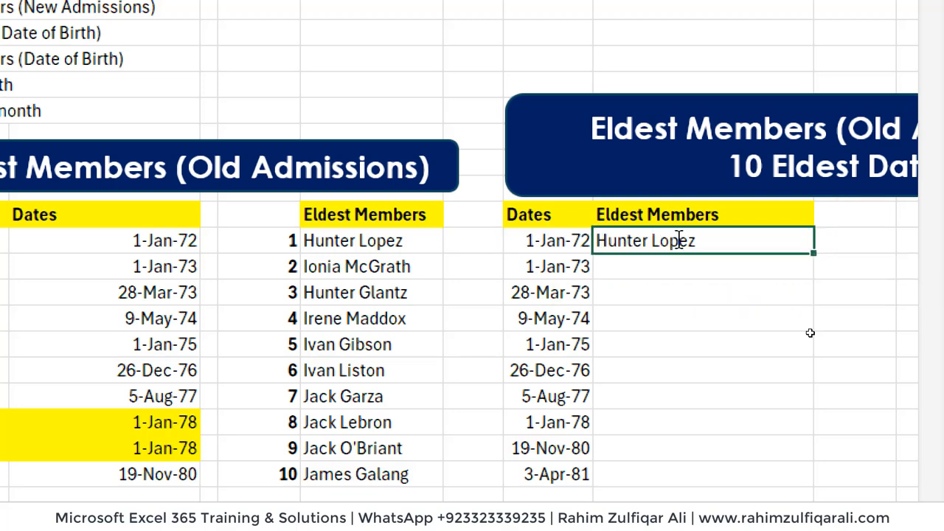
Compare the INDEX and MATCH formula in the first numbered Eldest Members cell with the TEXTJOIN and FILTER formula in Q17.
left_click(677, 241)
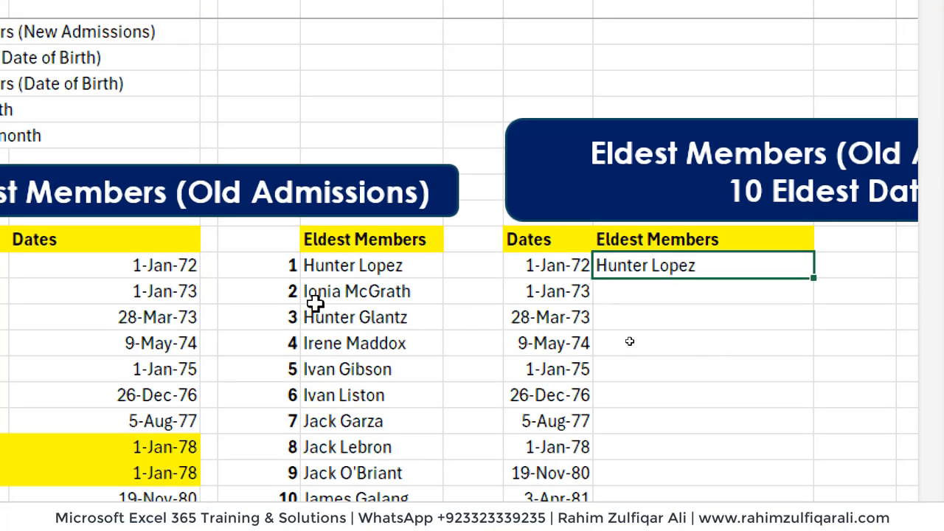
left_click(332, 267)
double_click(332, 267)
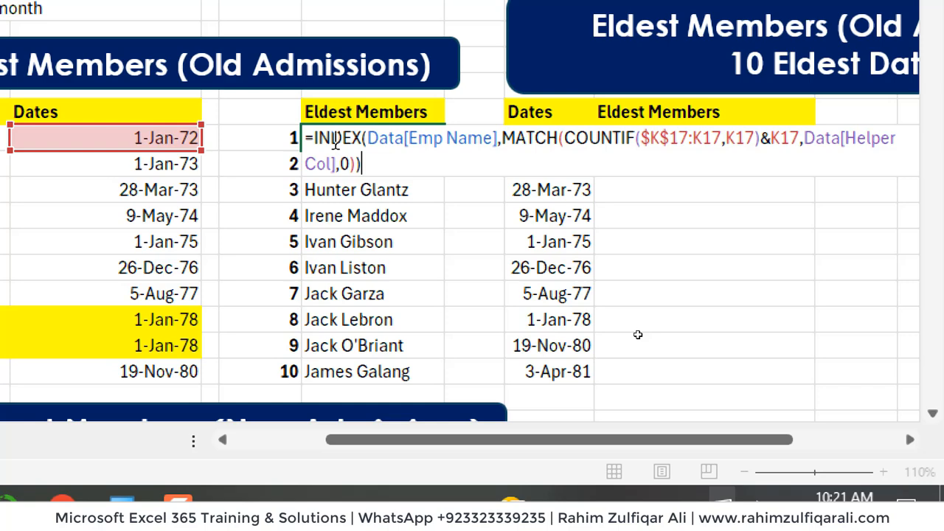
key("Escape")
key("Right")
key("Right")
key("Right")
key("F2")
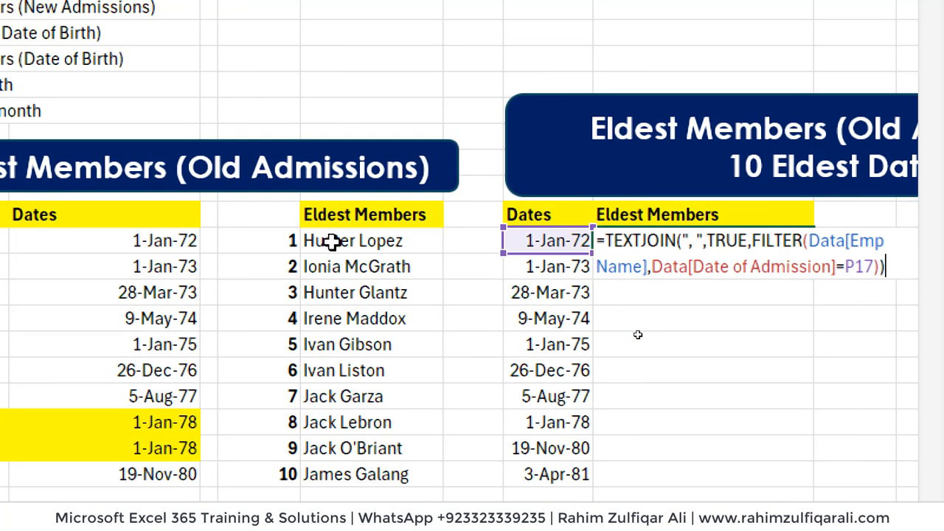
key("ctrl+Return")
Fill the TEXTJOIN and FILTER formula from Q17 down the ten Eldest Members cells Q17:Q26.
key("shift+Down")
key("shift+Down")
key("shift+Down")
key("shift+Down")
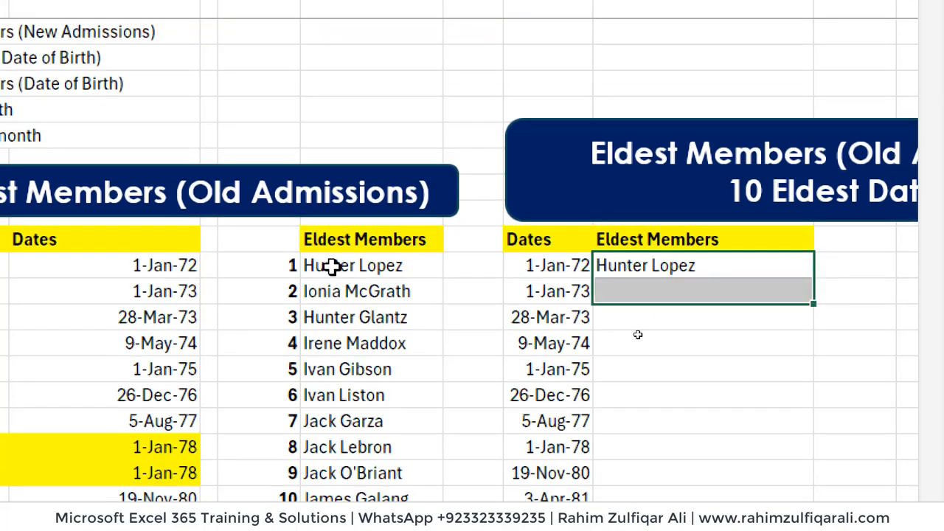
key("shift+Down")
key("shift+Down")
key("shift+Down")
key("shift+Down")
key("shift+Down")
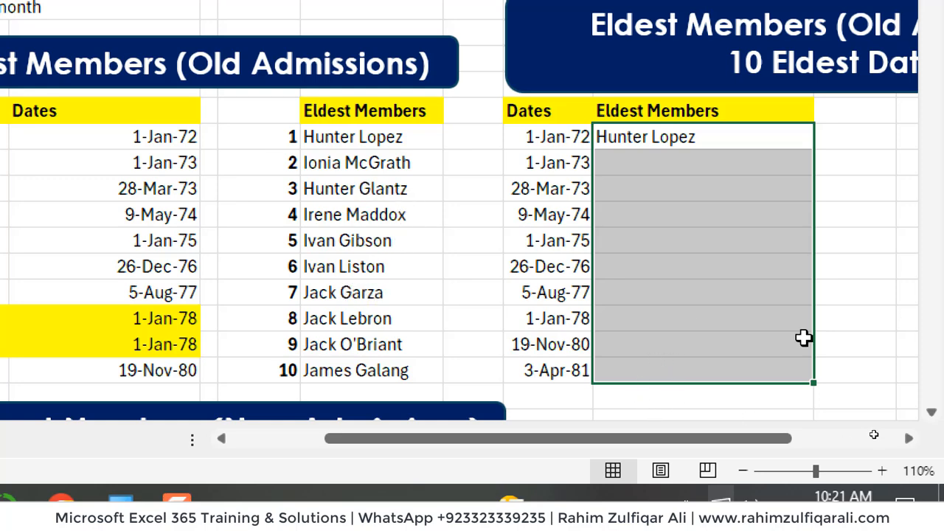
key("ctrl+d")
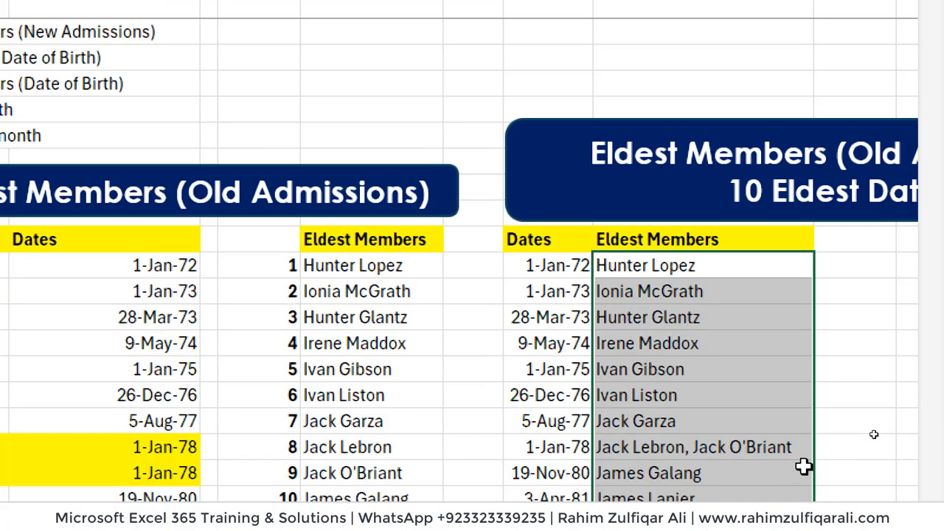
Go down the filled Eldest Members column and check the entries for 1-Jan-78 and the two dates below it.
key("Down")
key("Down")
key("Down")
key("Down")
key("Down")
key("Down")
key("Down")
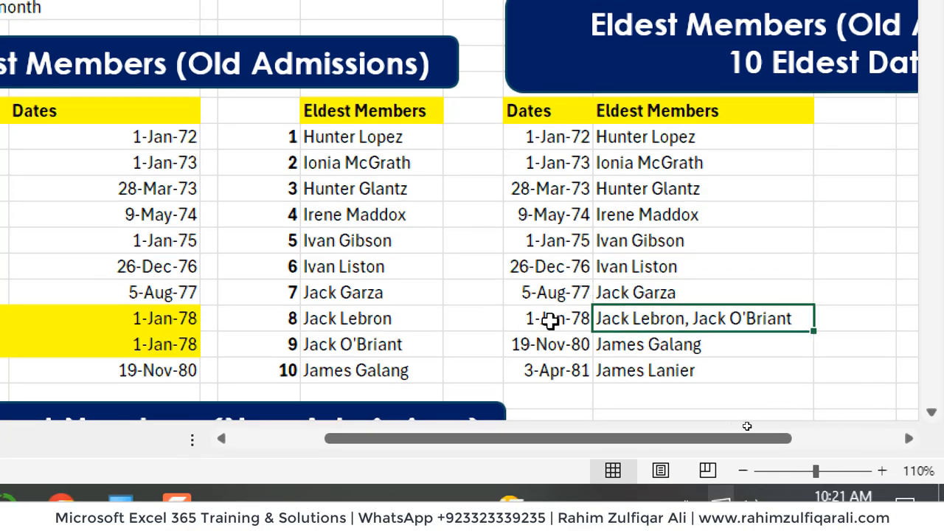
left_click(551, 321)
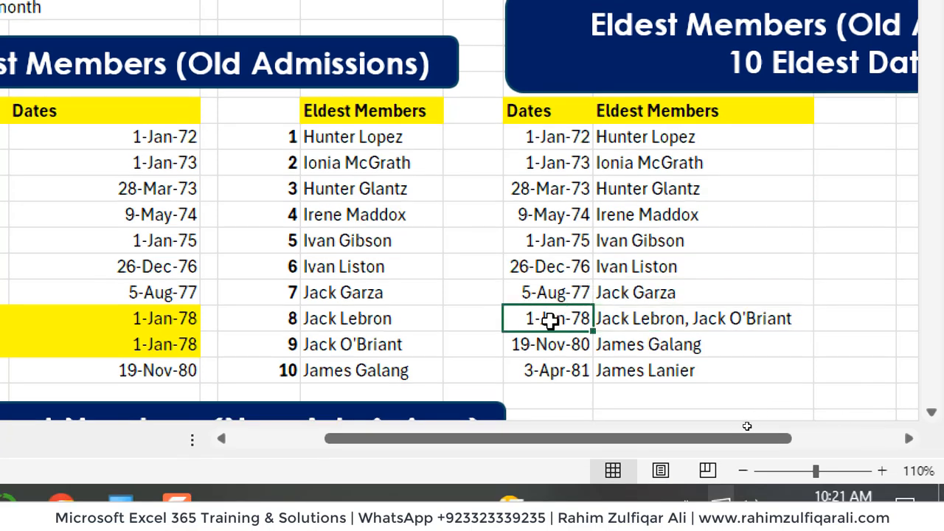
left_click(664, 322)
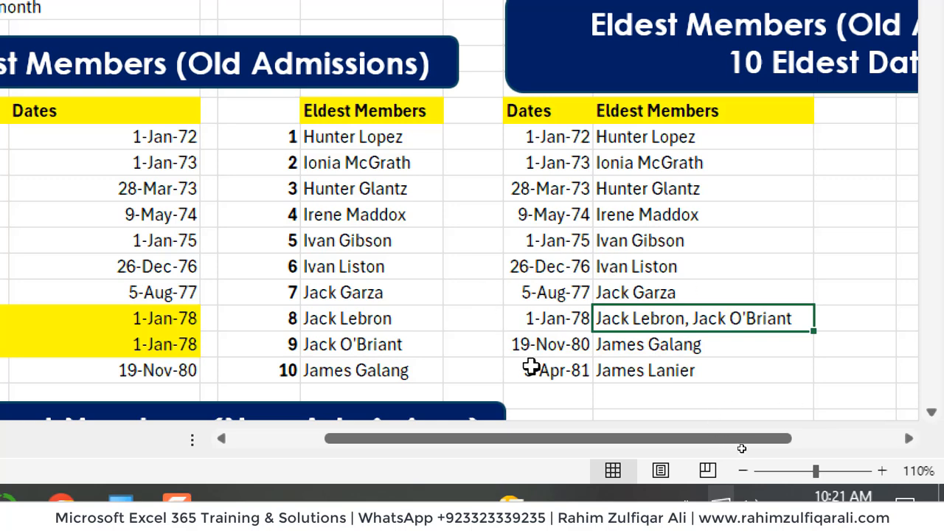
left_click(637, 351)
left_click(639, 371)
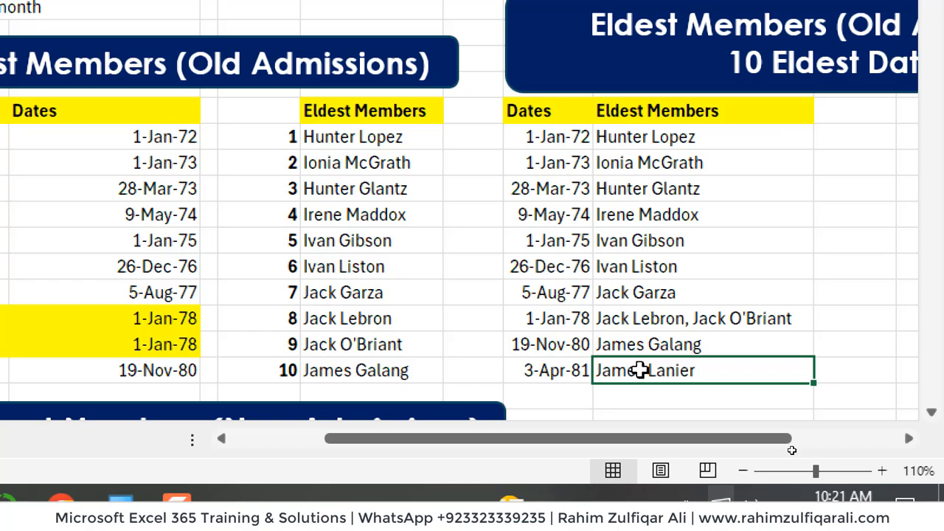
Review the complete 10 Eldest Dates block and inspect the TEXTJOIN and FILTER formula in Q17.
left_click(542, 214)
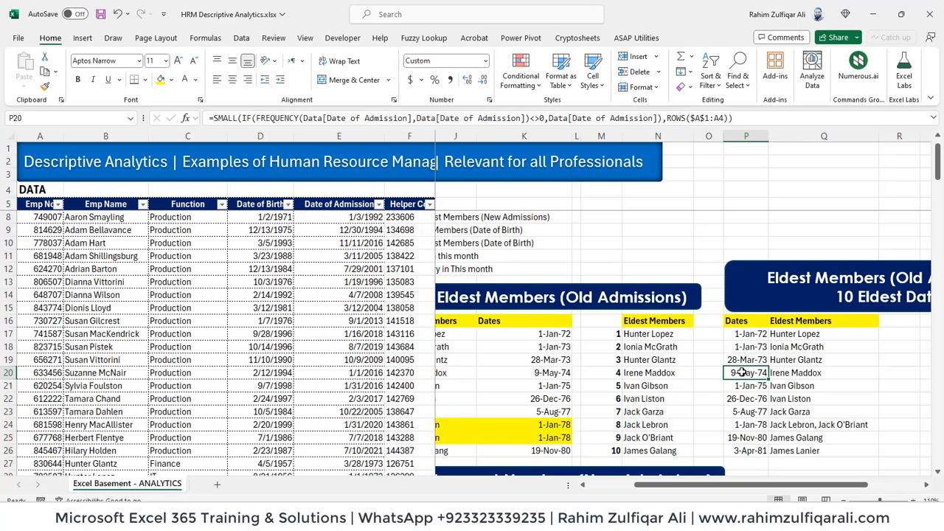
key("Right")
key("Right")
key("Right")
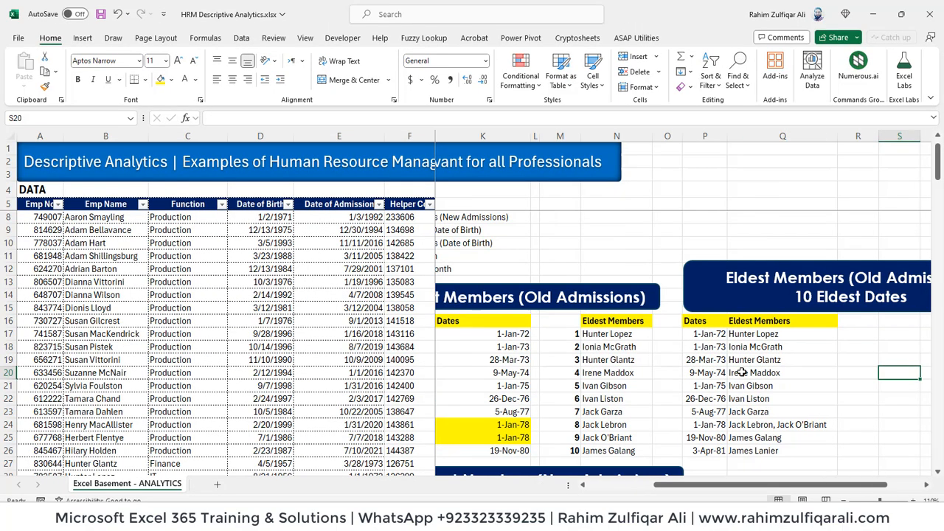
key("Left")
key("Left")
key("Left")
key("Left")
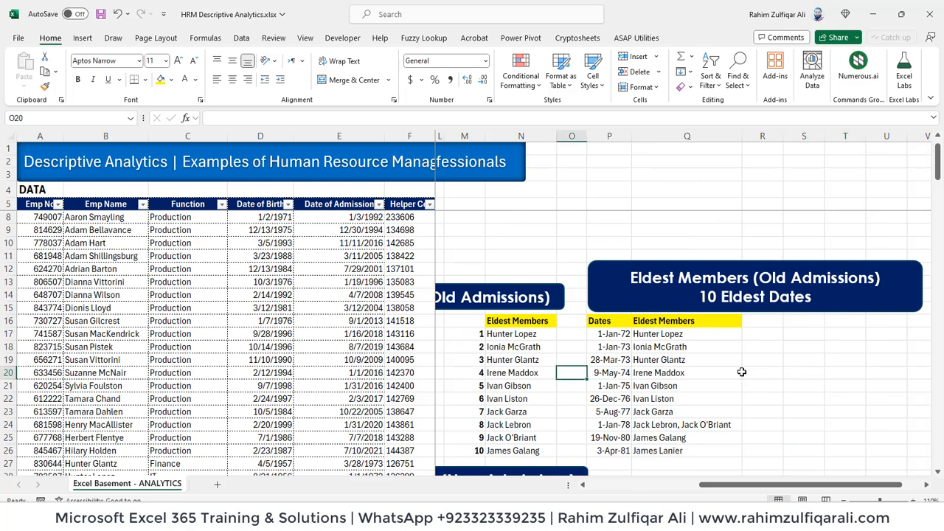
key("Right")
key("Up")
key("Up")
key("Up")
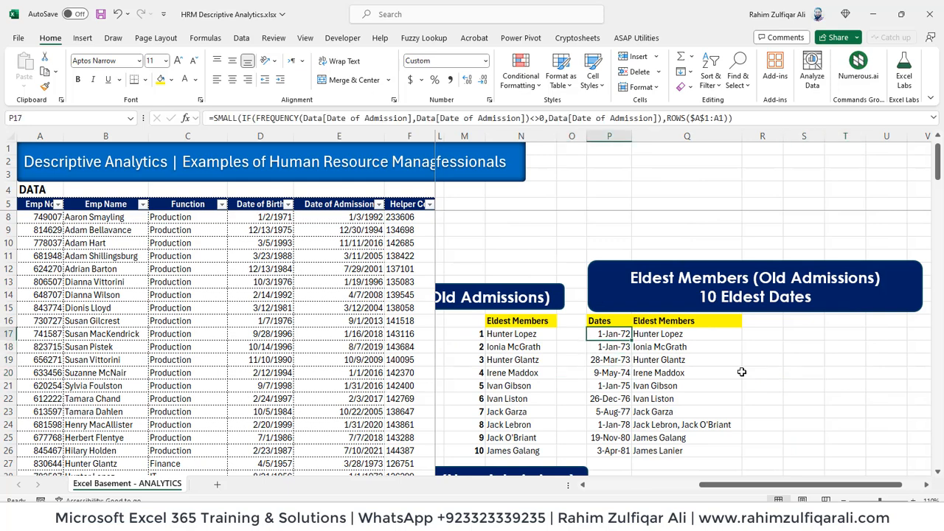
key("Right")
key("F2")
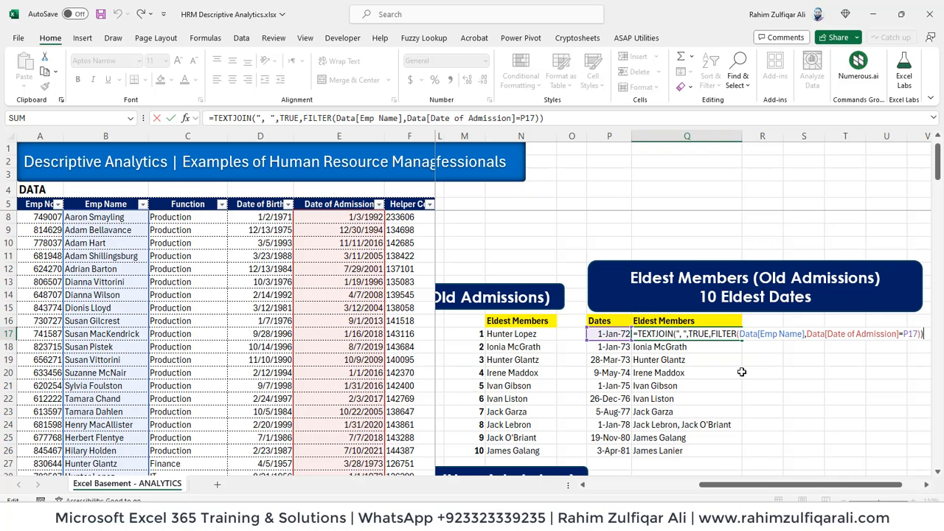
key("Escape")
Return to the Descriptive Analytics Questions list and select the first question, 10 Eldest Members (Old Admissions), in I7.
key("Left")
key("Left")
key("Left")
key("Left")
key("Left")
key("Left")
key("Left")
key("Left")
key("Left")
key("Left")
key("Left")
key("Left")
key("Left")
key("Left")
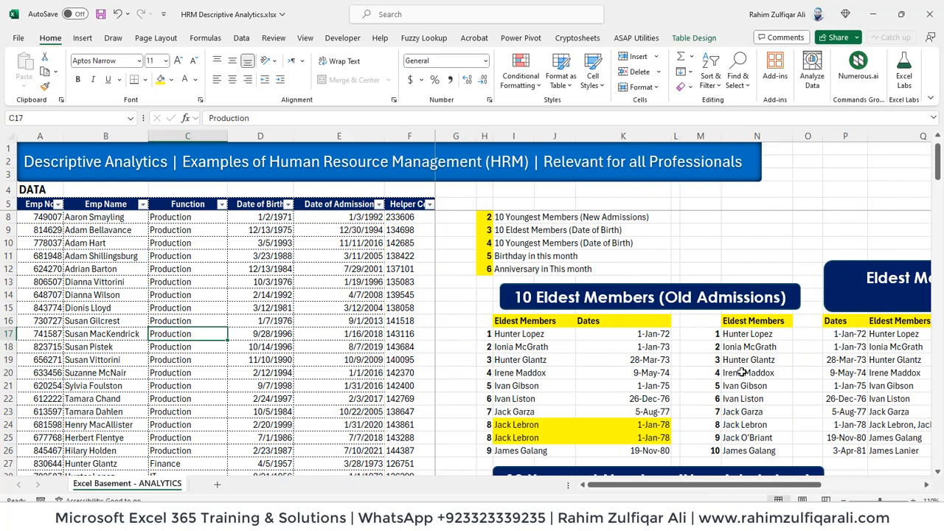
key("Right")
key("Right")
key("Right")
key("Right")
key("Right")
key("Right")
key("Up")
key("Up")
key("Up")
key("Up")
key("Up")
key("Up")
key("Up")
key("Up")
key("Up")
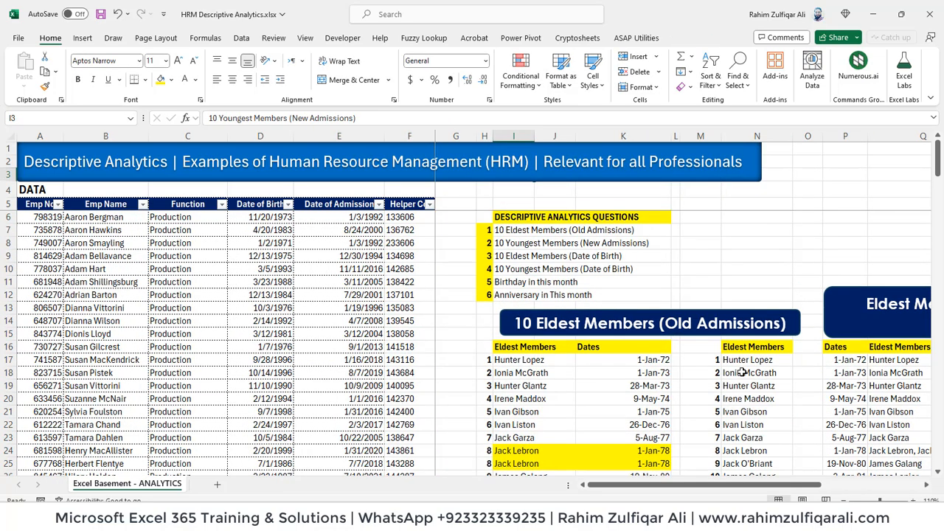
key("Up")
key("Up")
key("Down")
key("Down")
key("Down")
key("Down")
key("Down")
key("Down")
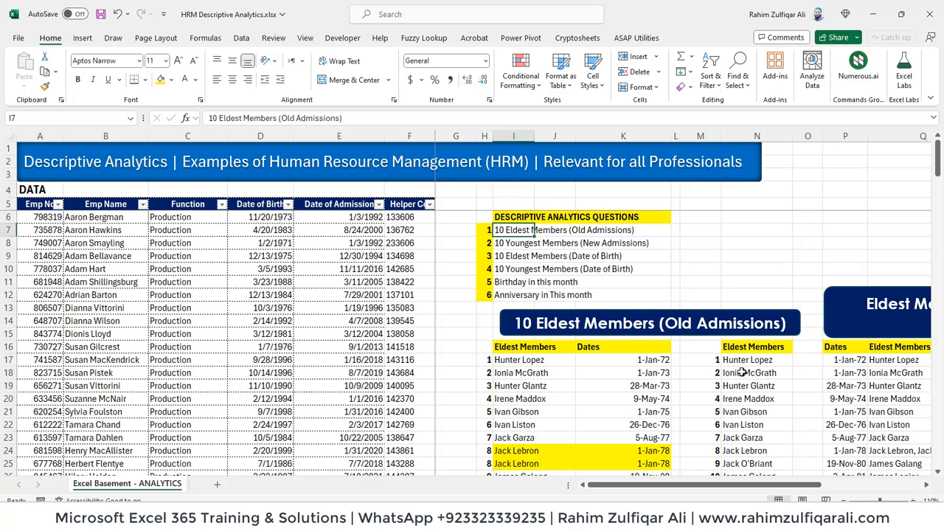
Go through the six Descriptive Analytics Questions and move to question 2, 10 Youngest Members (New Admissions).
key("Left")
key("Left")
key("Left")
key("Left")
key("Right")
key("Right")
key("Right")
key("Right")
key("Down")
key("Down")
key("Down")
key("Down")
key("Down")
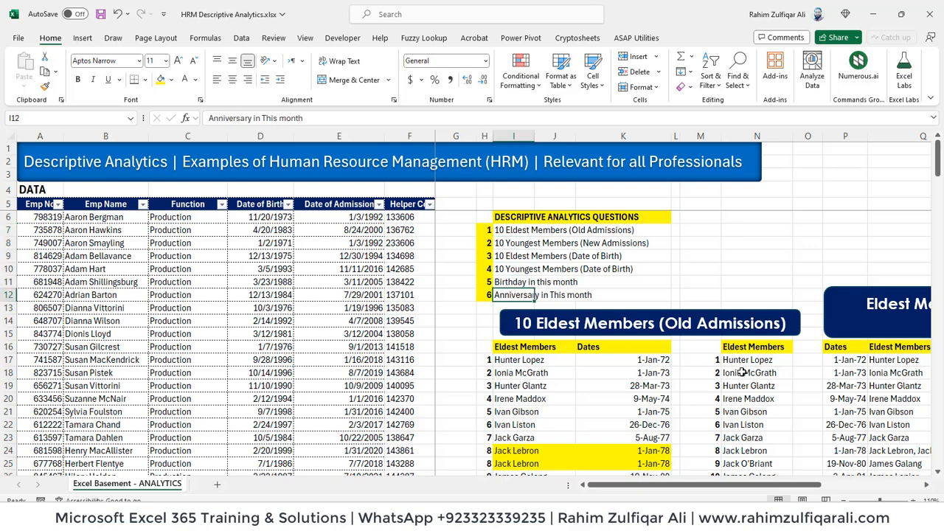
left_click(743, 372)
left_click(521, 374)
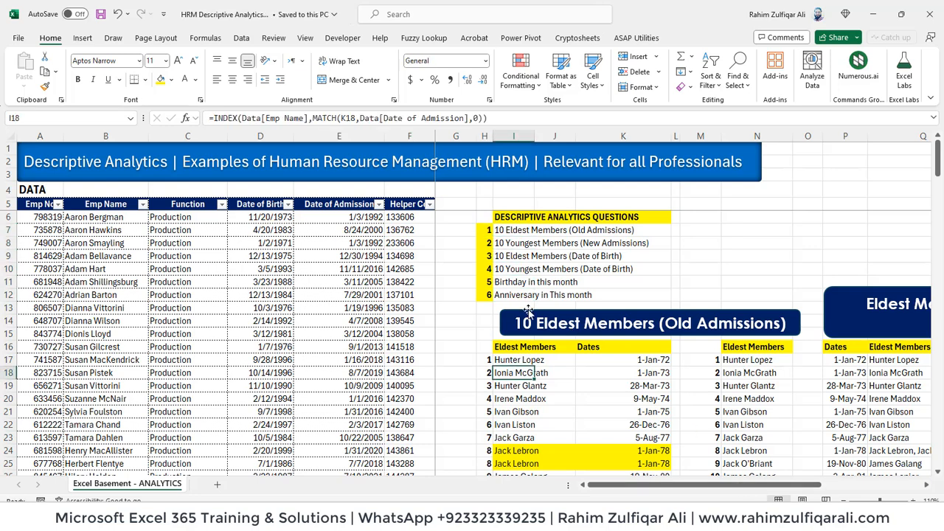
left_click(506, 255)
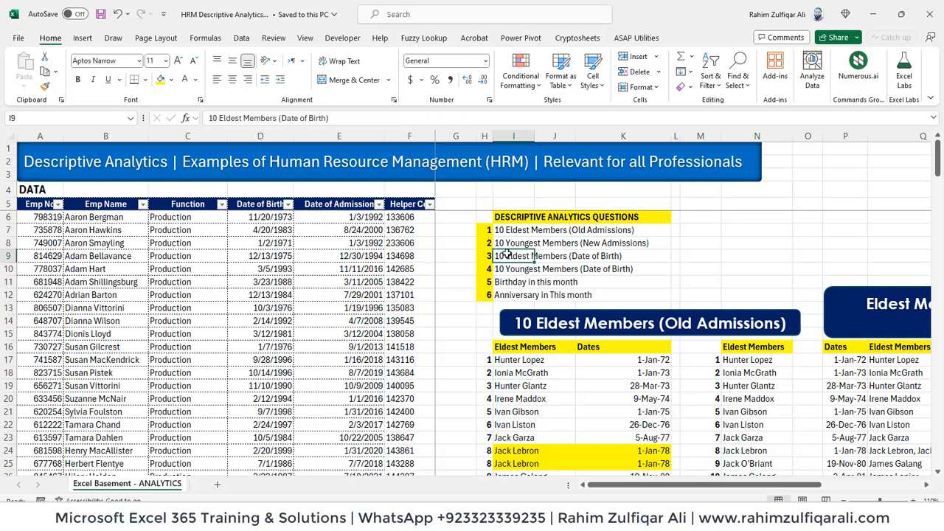
key("Up")
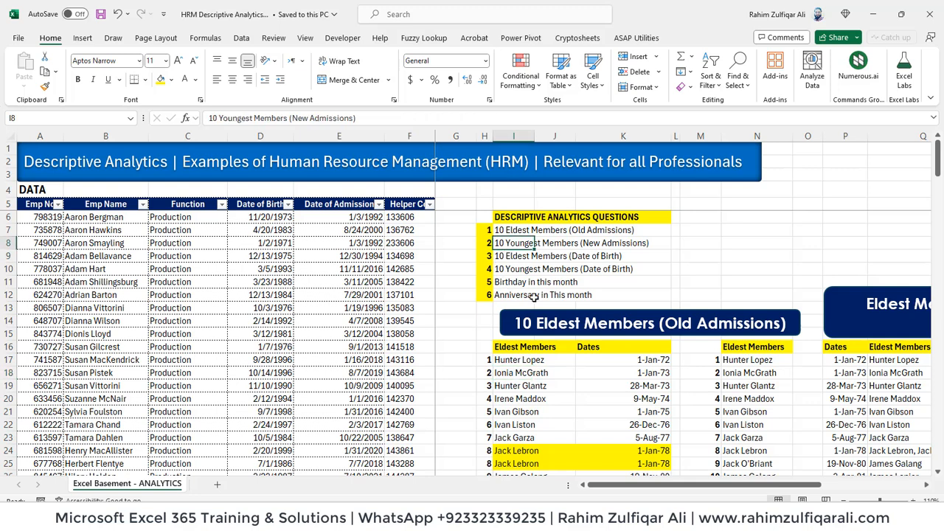
key("Right")
key("Right")
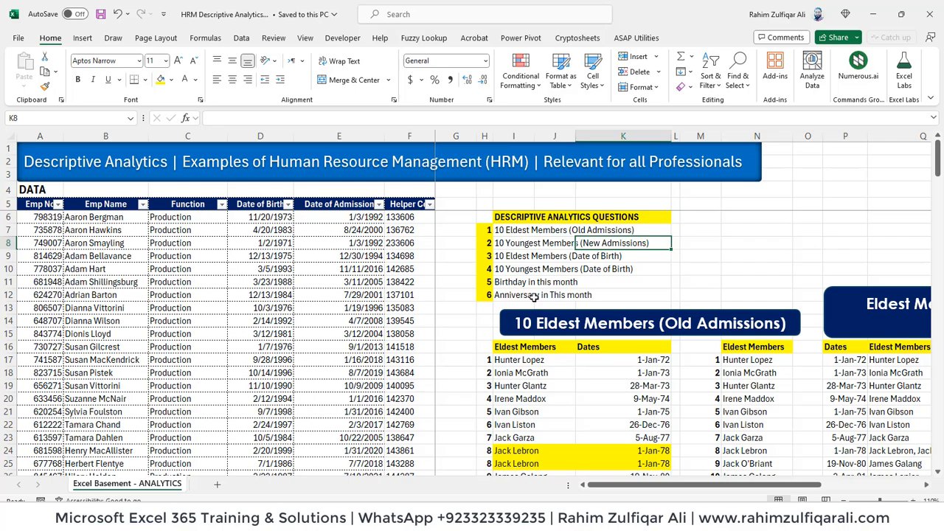
Go to the 10 Youngest Members (New Admissions) block and look over its Youngest Members and Dates headings.
key("Left")
key("Left")
key("Down")
key("Down")
key("Down")
key("Down")
key("Down")
key("Down")
key("Down")
key("Down")
key("Down")
key("Down")
key("Down")
key("Down")
key("Down")
key("Down")
key("Down")
key("Down")
key("Down")
key("Down")
key("Down")
key("Down")
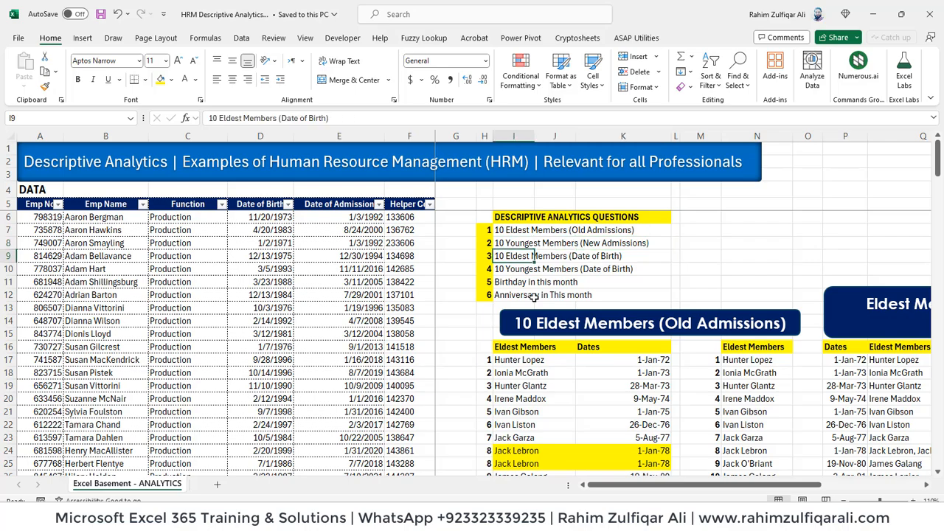
key("Down")
key("Down")
key("Down")
key("Down")
key("Down")
key("Up")
key("Up")
key("Up")
key("Up")
key("Up")
key("Up")
key("Up")
key("Up")
key("Up")
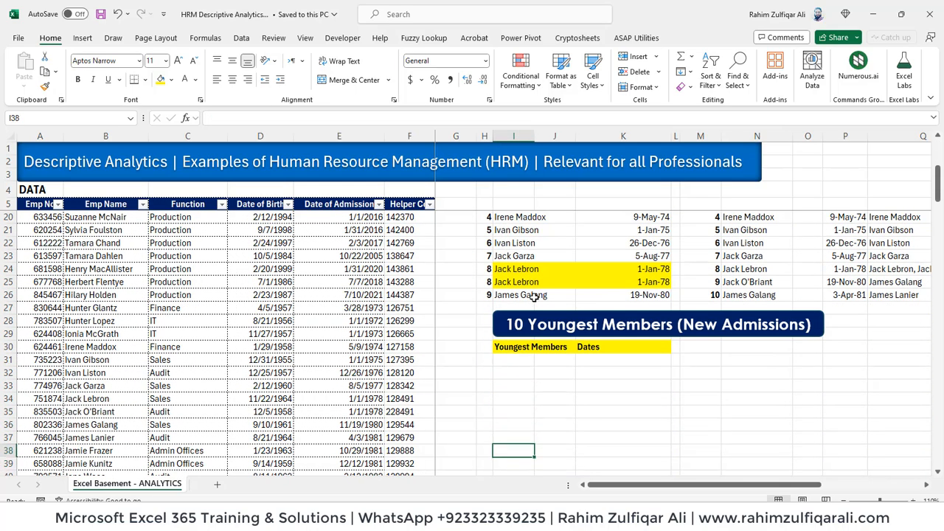
key("Right")
key("Right")
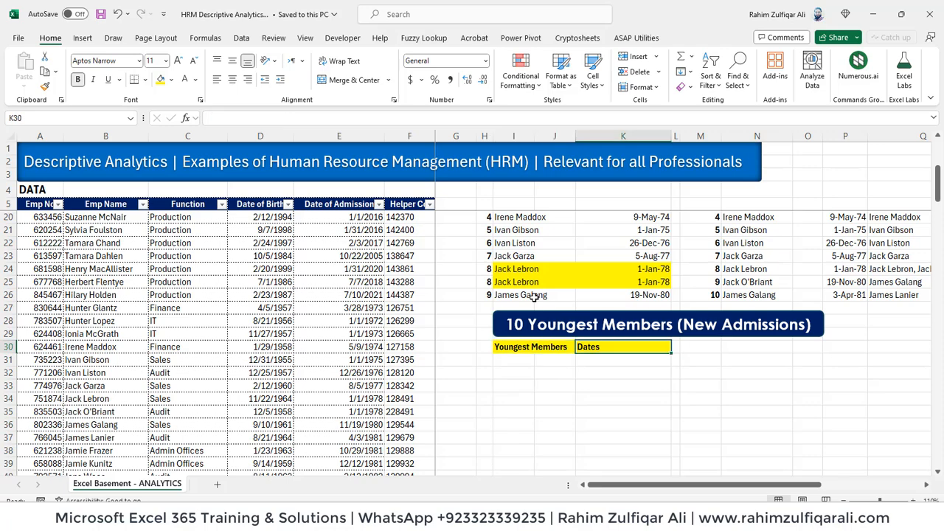
key("Left")
key("Left")
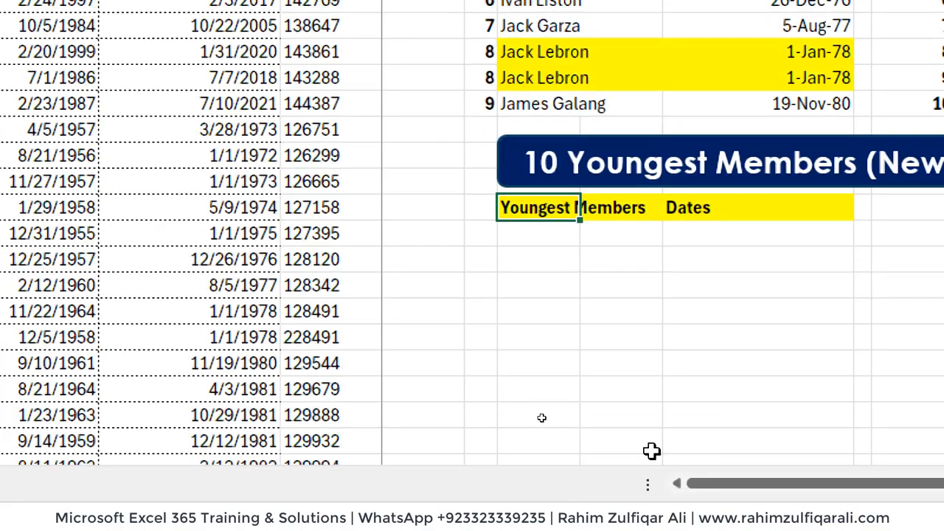
left_click(543, 284)
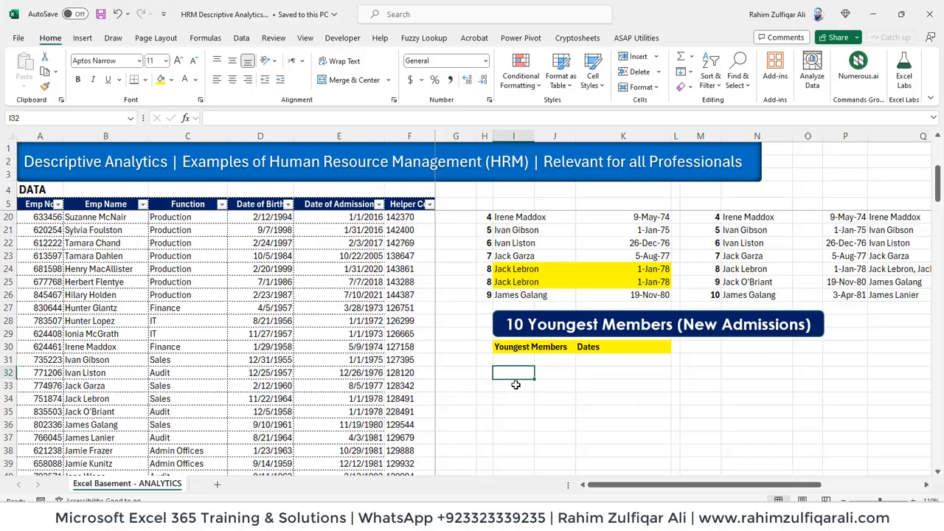
Copy the SMALL formula text from K17, the first date in the 10 Eldest Members block.
key("Up")
key("Up")
key("Up")
key("Up")
key("Up")
key("Up")
key("Up")
key("Up")
key("Up")
key("Up")
key("Up")
key("Up")
key("Up")
key("Up")
key("Up")
key("Up")
key("Up")
key("Up")
key("Up")
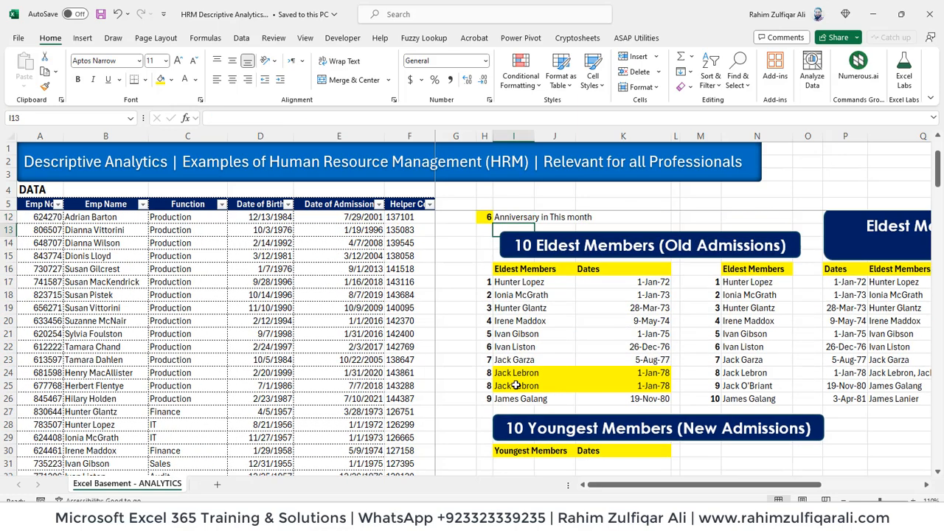
key("Down")
key("Down")
key("Down")
key("Down")
key("Down")
key("Down")
key("Right")
key("Right")
key("Right")
key("Right")
key("Right")
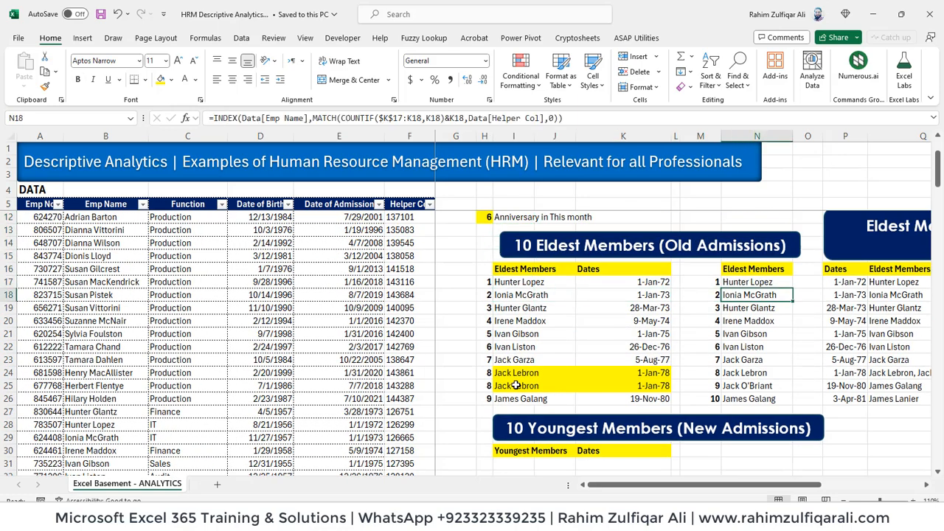
key("Left")
key("Left")
key("Left")
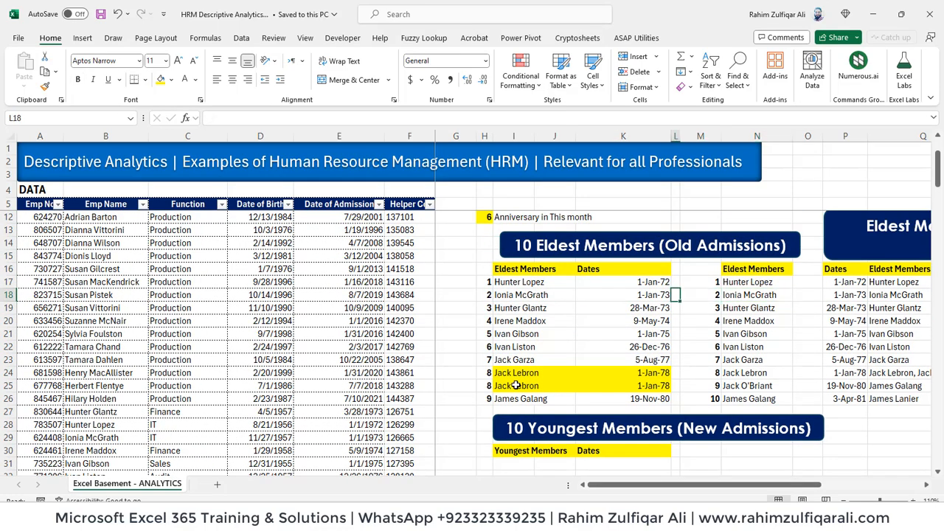
key("Up")
key("F2")
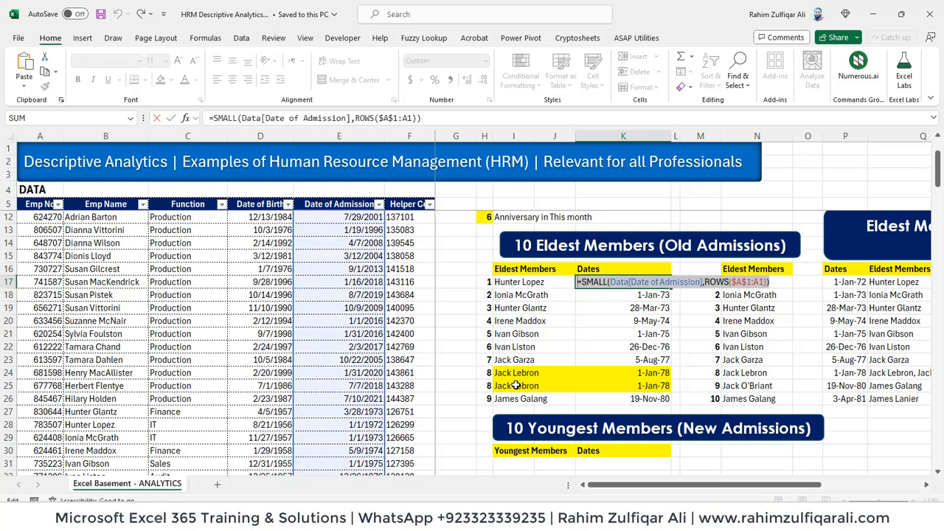
key("Return")
Paste the formula =SMALL(Data[Date of Admission],ROWS($A$1:A1)) into K31, the first Dates cell of the 10 Youngest Members block.
key("Down")
key("Down")
key("Down")
key("Down")
key("Down")
key("Down")
key("Down")
key("Down")
key("Down")
key("Down")
key("Down")
key("Down")
key("Down")
scroll(516, 385, "down", 1)
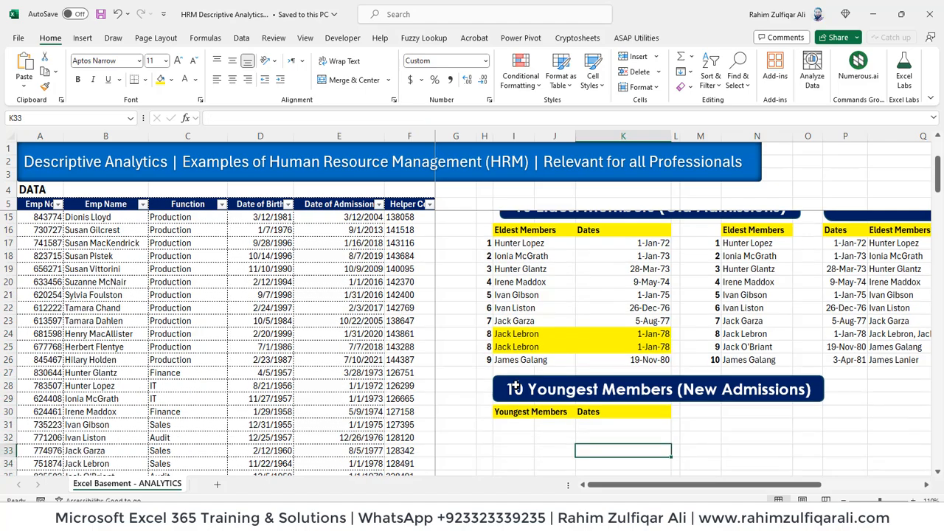
key("F2")
type("=SMALL(Data[Date of Admission],ROWS($A$1:A1))")
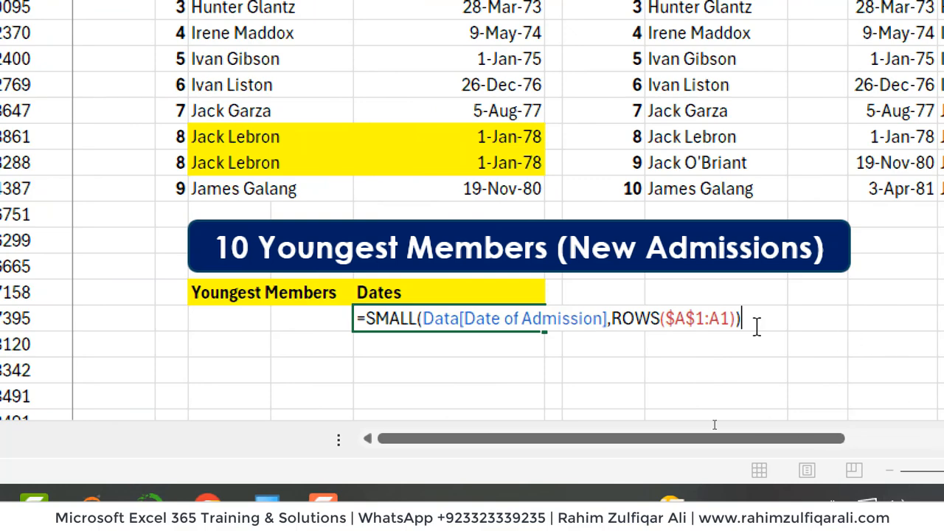
Replace SMALL with LARGE in the K31 formula so it reads =LARGE(Data[Date of Admission],ROWS($A$1:A1)).
left_click(417, 319)
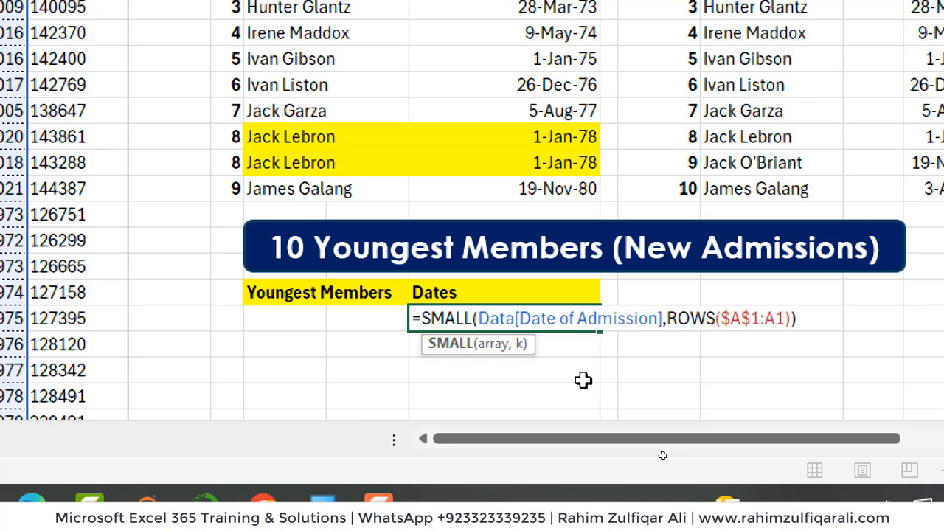
key("BackSpace")
key("BackSpace")
key("BackSpace")
key("BackSpace")
key("BackSpace")
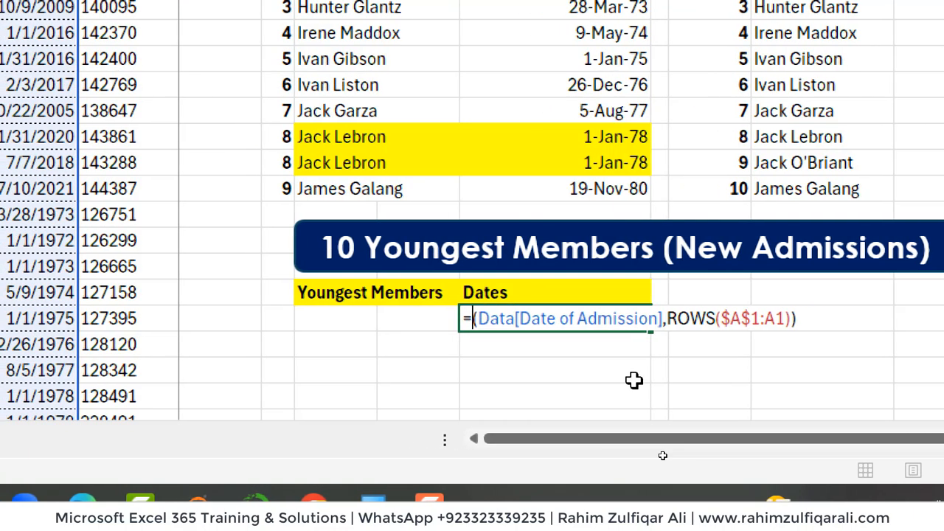
type("large")
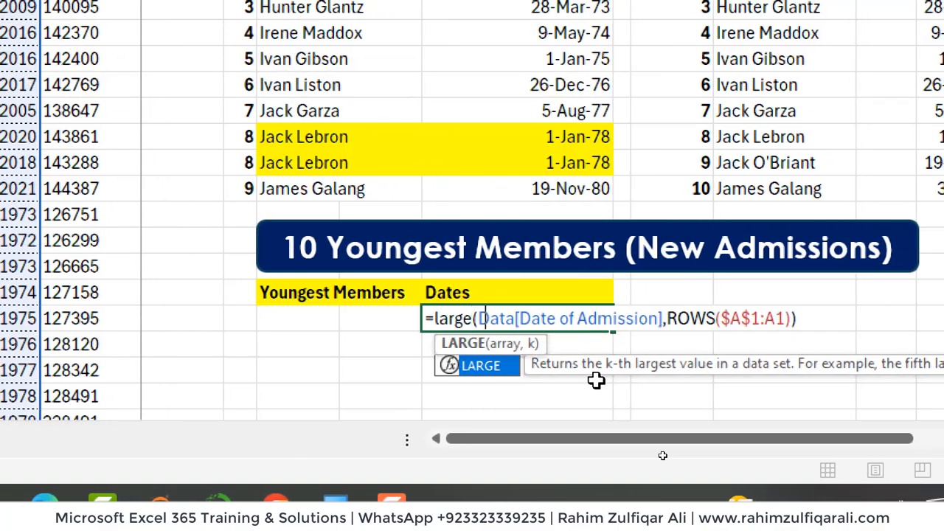
key("Return")
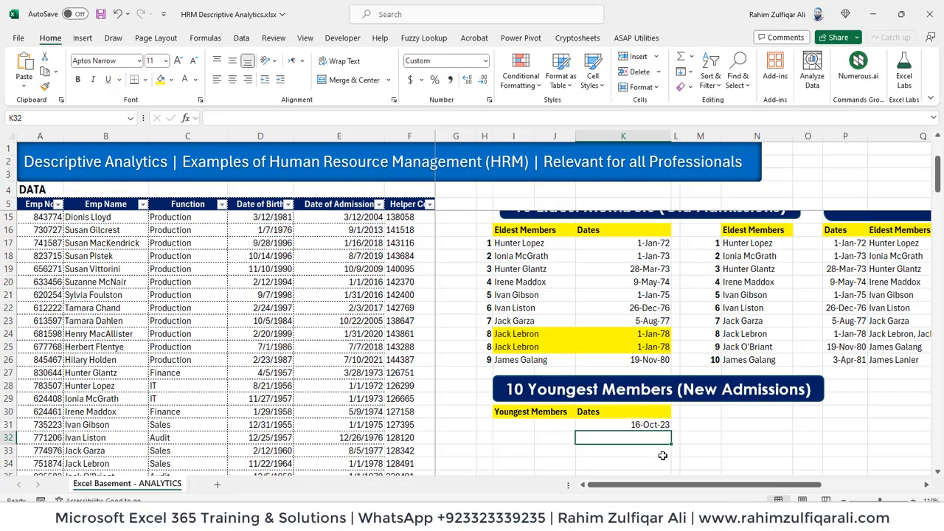
Fill the LARGE formula from K31 down the ten Dates cells K31:K40.
left_click_drag(551, 317, 551, 458)
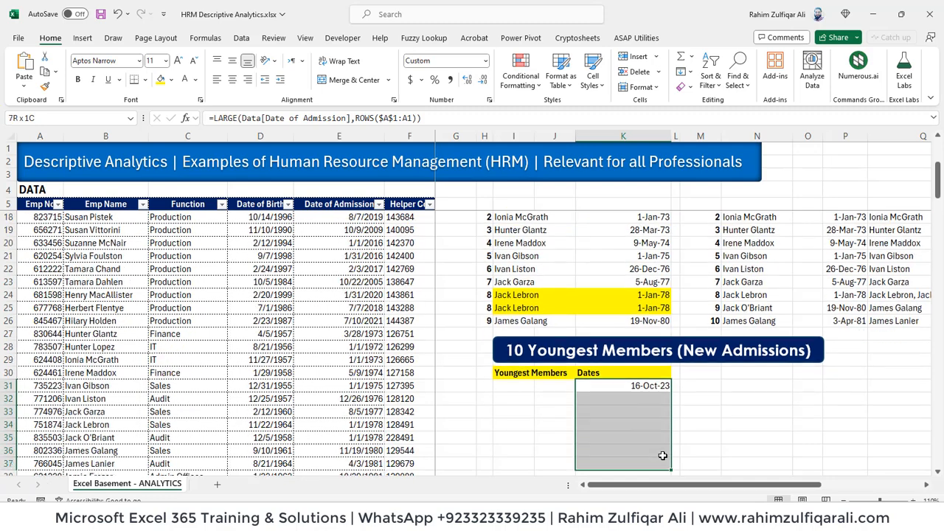
left_click_drag(662, 456, 662, 456)
key("ctrl+d")
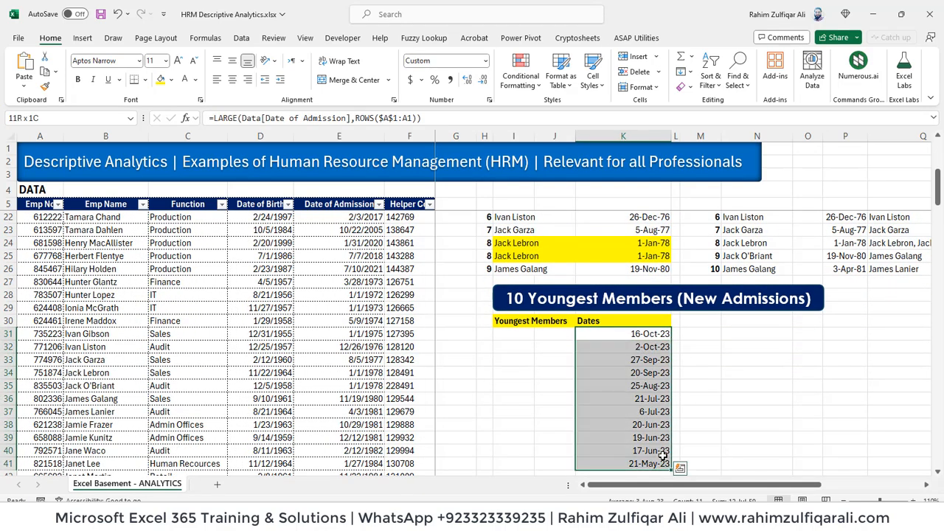
left_click(662, 454)
Go back up the filled Dates column and check the LARGE formulas in K31 and K32.
key("Up")
key("Up")
key("Up")
key("Up")
key("Up")
key("Up")
key("Up")
key("Up")
key("Up")
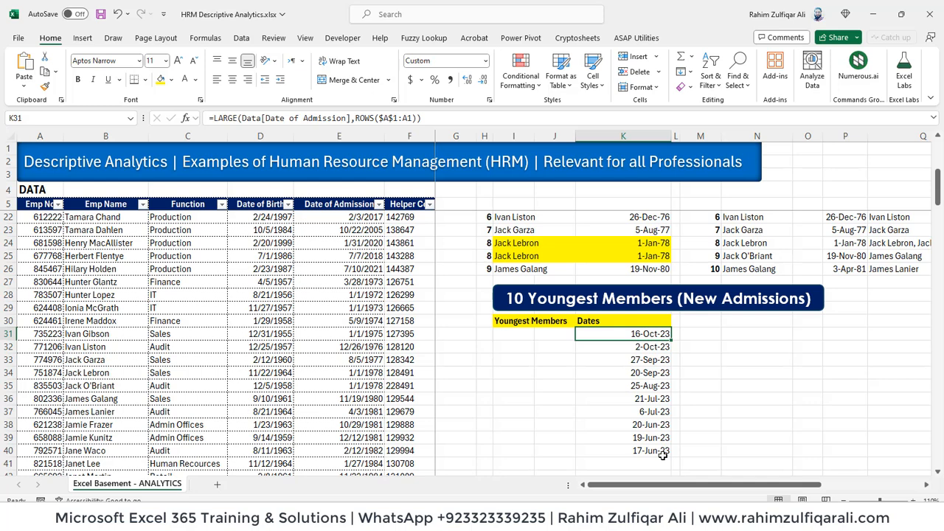
key("Down")
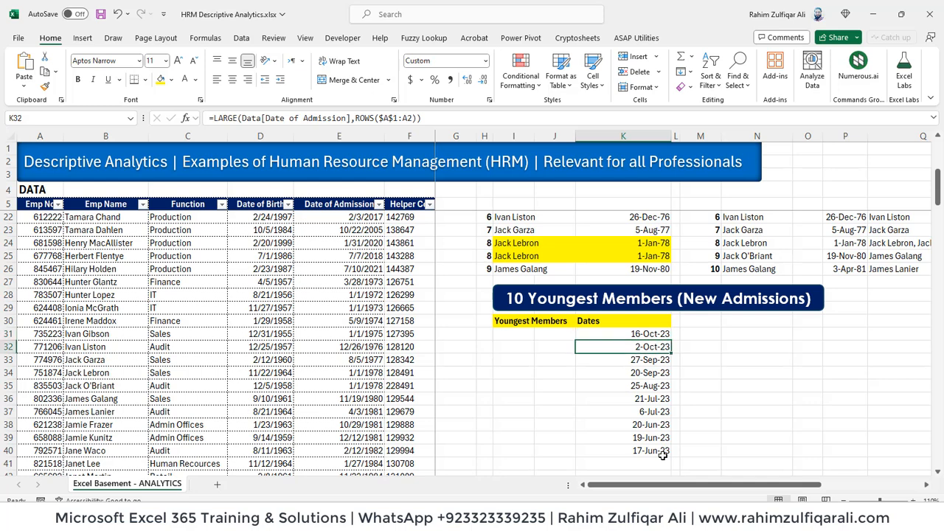
Expand 2023 and its October entry in the Date of Admission filter list to check the newest dates, closing it without filtering.
key("ctrl+Home")
key("Left")
key("Left")
key("Left")
key("Left")
key("Left")
key("Left")
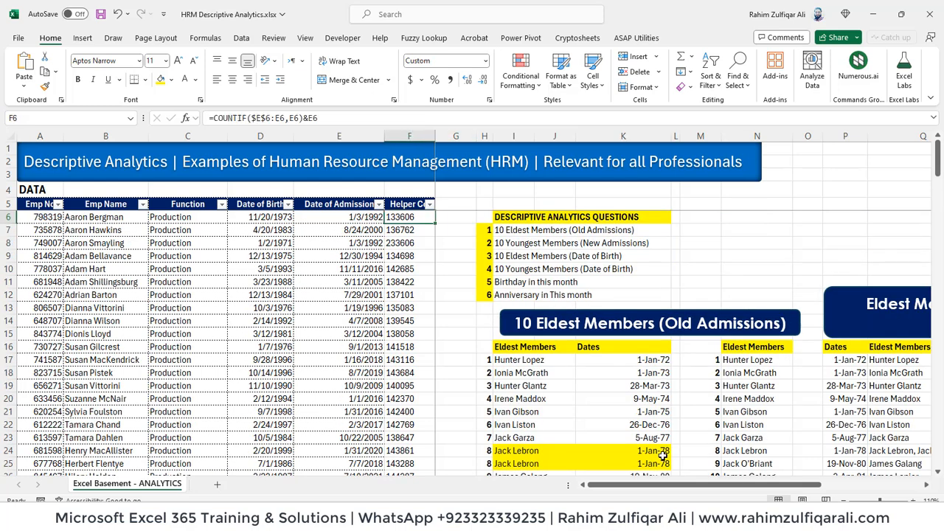
key("Up")
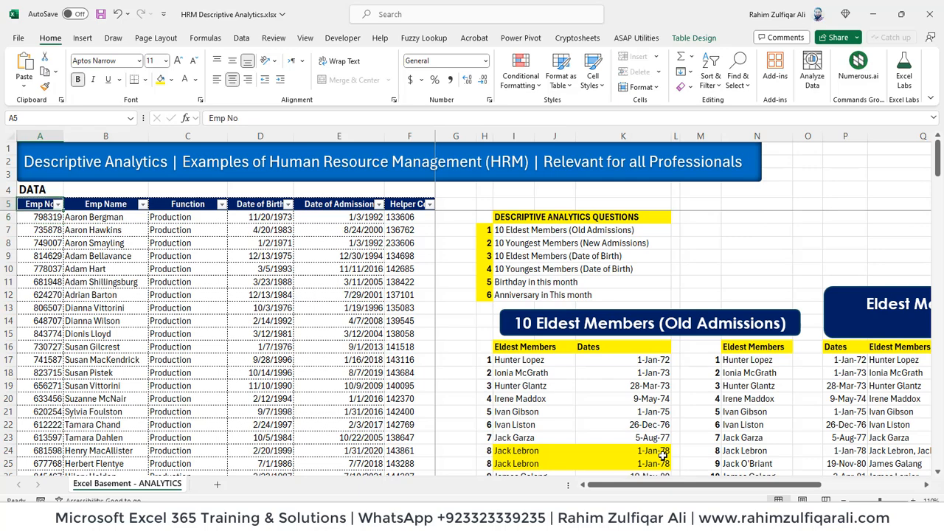
key("Right")
key("Right")
key("Right")
key("Right")
key("Right")
key("Left")
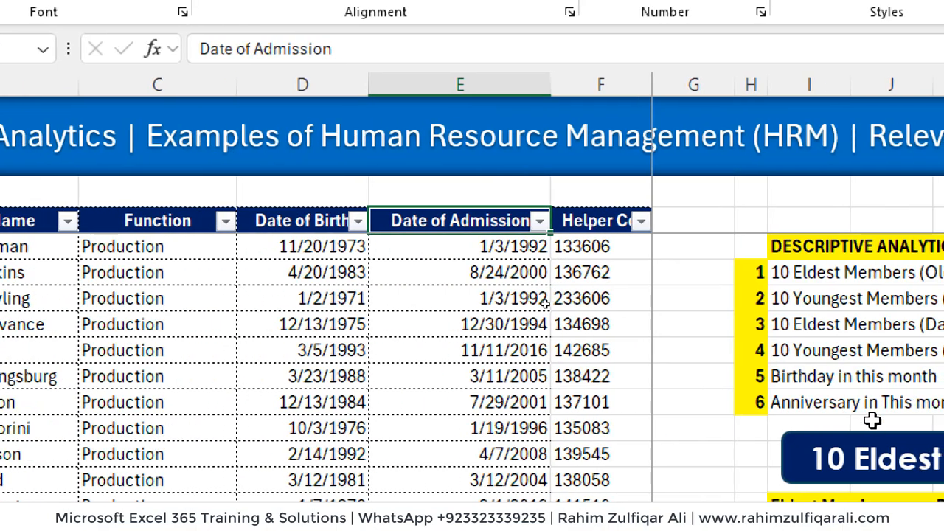
key("alt+Down")
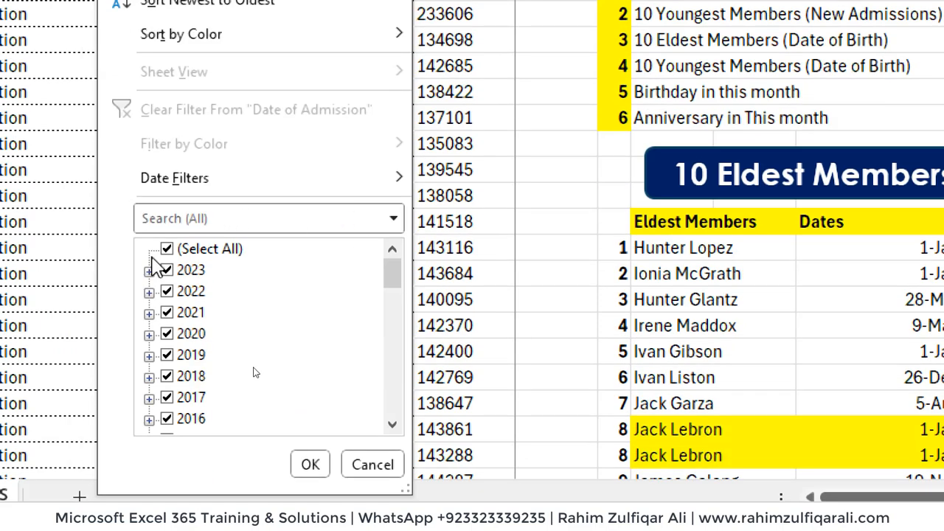
left_click(149, 270)
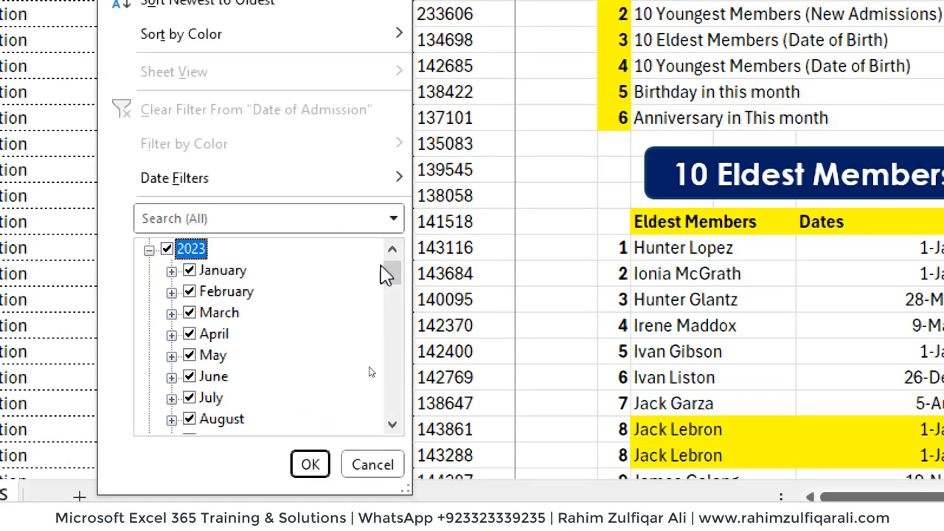
left_click_drag(393, 276, 393, 291)
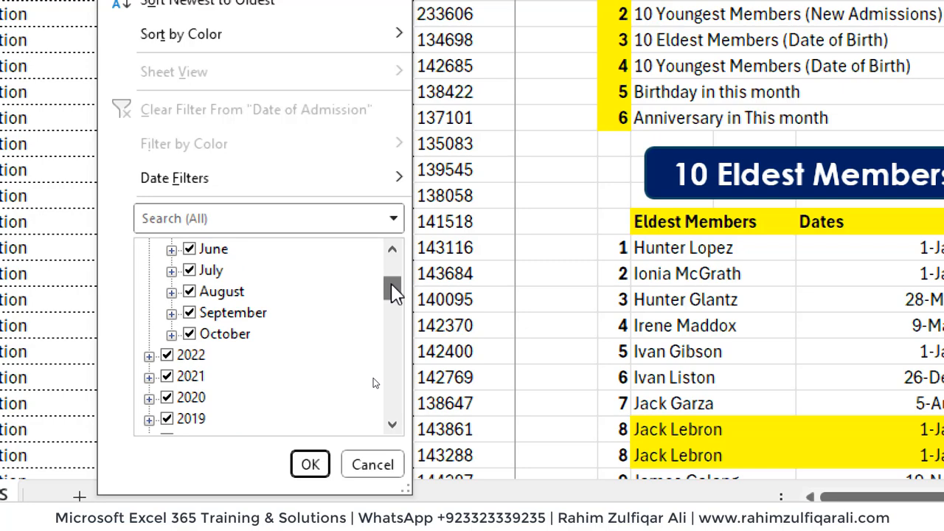
left_click(171, 335)
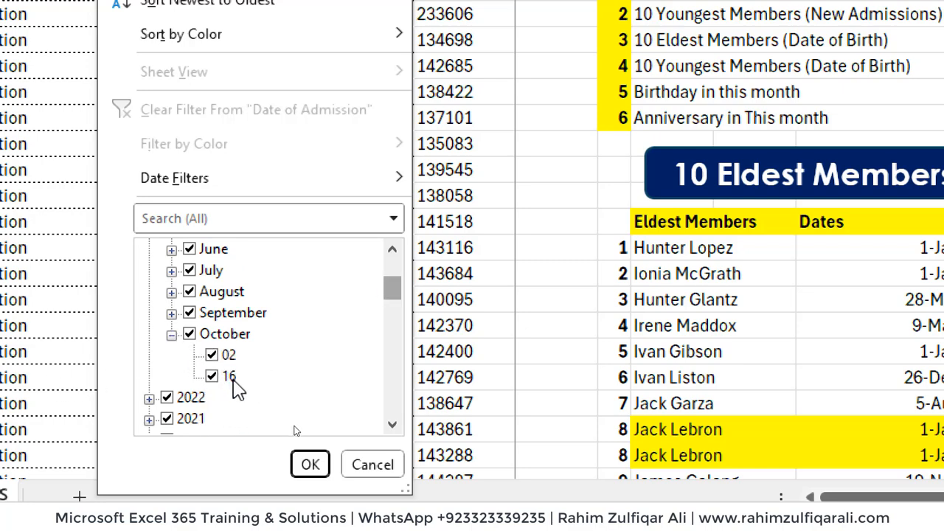
left_click(372, 464)
left_click(327, 248)
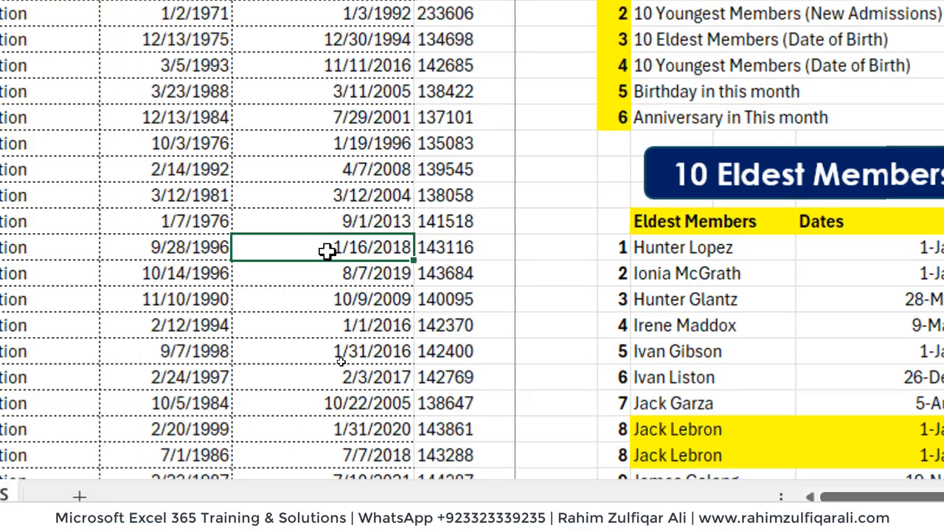
Return to the youngest-members Dates column and inspect the LARGE formula in K31 without changing it.
key("Right")
key("Right")
key("Right")
key("Right")
key("Right")
key("Right")
key("Down")
key("Down")
key("Down")
key("Down")
key("Down")
key("Down")
key("Down")
key("Down")
key("Down")
key("Down")
key("Down")
key("Down")
key("Down")
key("Down")
key("Down")
key("Down")
key("Down")
key("Down")
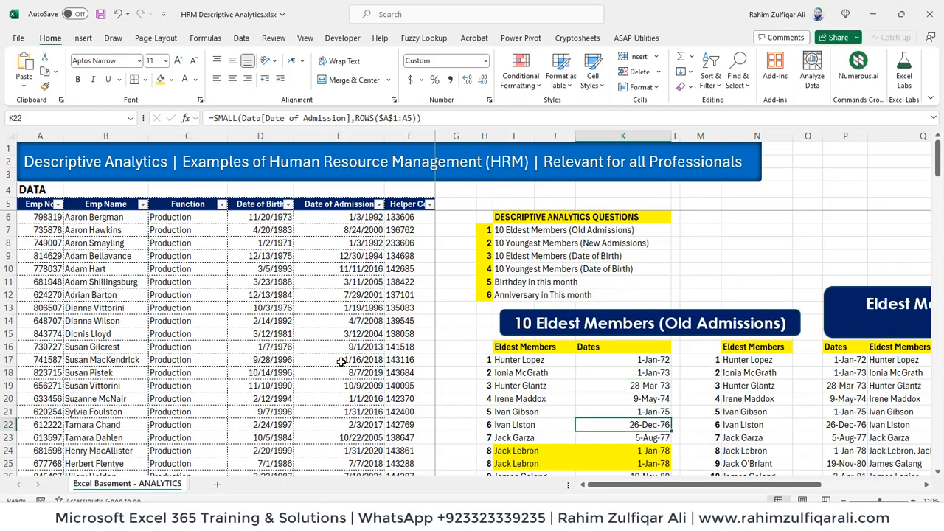
scroll(342, 362, "down", 3)
key("Up")
key("Up")
key("Up")
key("Up")
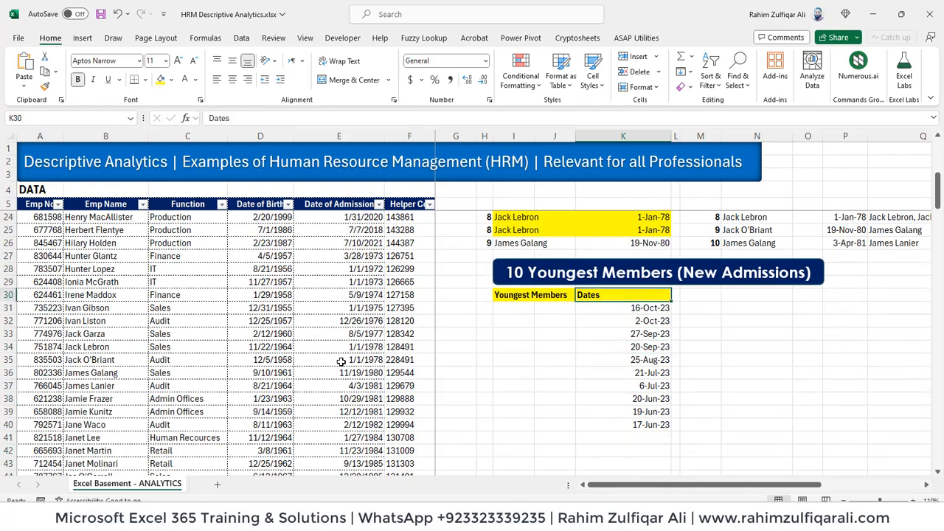
key("F2")
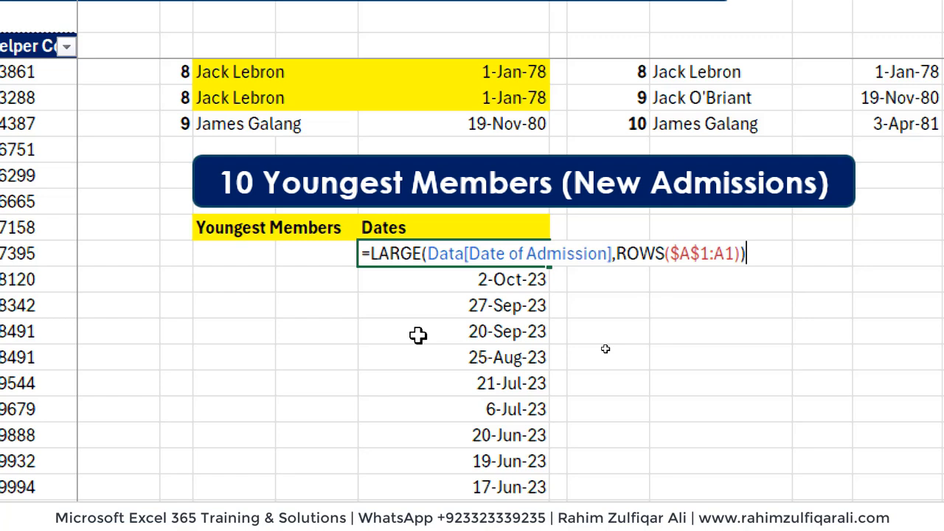
key("Return")
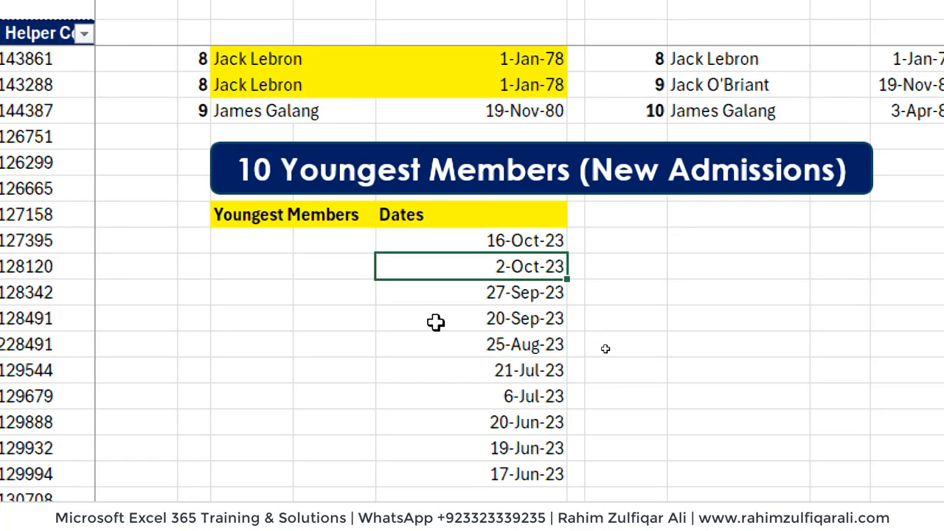
Look through the ten new-admission dates below K31 and go back up the column.
key("Down")
key("Down")
key("Down")
key("Down")
key("Down")
key("Down")
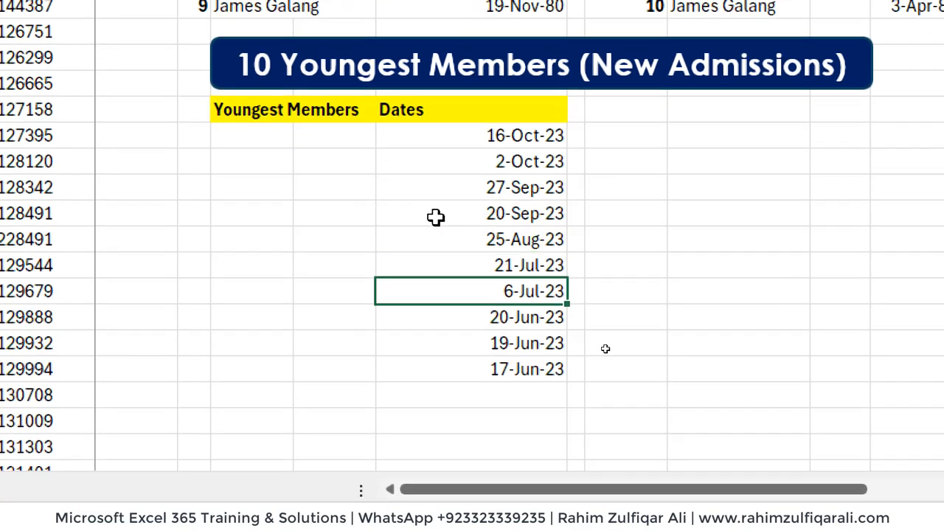
key("Down")
key("Up")
key("Up")
key("Up")
key("Up")
key("Up")
key("Up")
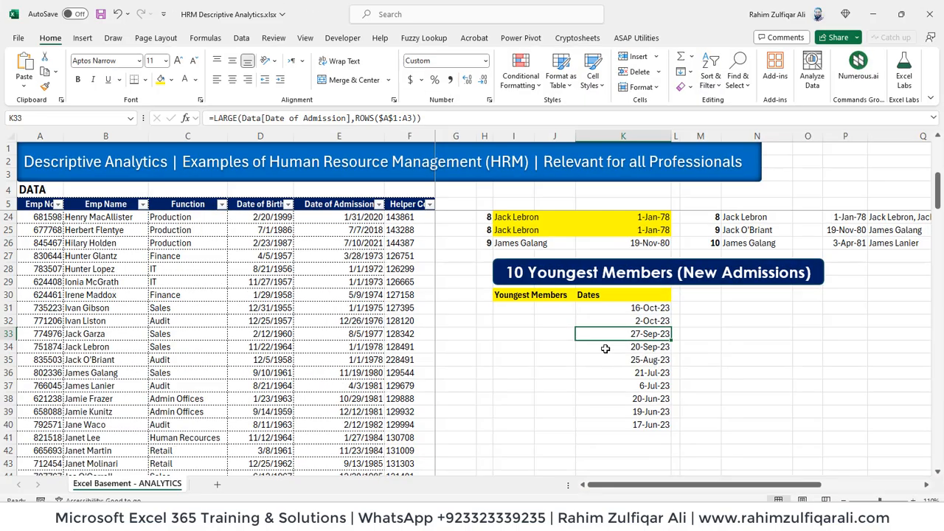
Inspect the SMALL, IF and FREQUENCY formula in P17 of the second Eldest Members list, leaving it unchanged.
key("Up")
key("Up")
key("Up")
key("Up")
key("Up")
key("Up")
key("Up")
key("Up")
key("Up")
key("Up")
key("Up")
key("Up")
key("Up")
key("Up")
key("Up")
key("Up")
key("Up")
key("Up")
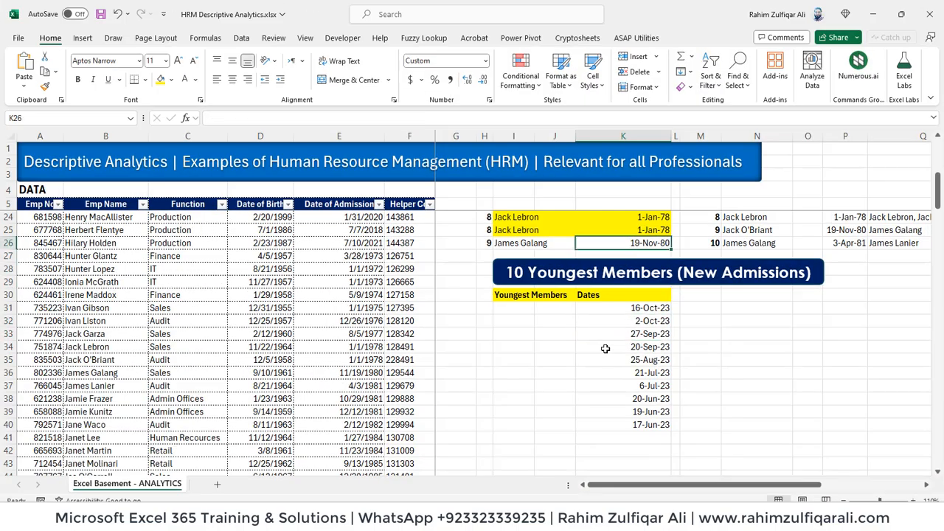
key("Right")
key("Right")
key("Right")
key("Right")
key("Right")
key("Right")
key("Right")
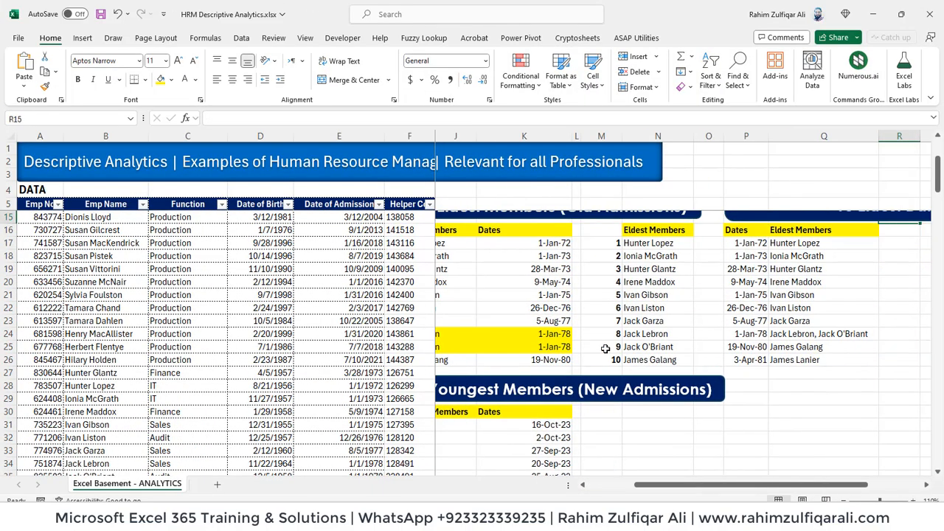
key("Down")
key("Down")
key("Left")
key("Left")
key("F2")
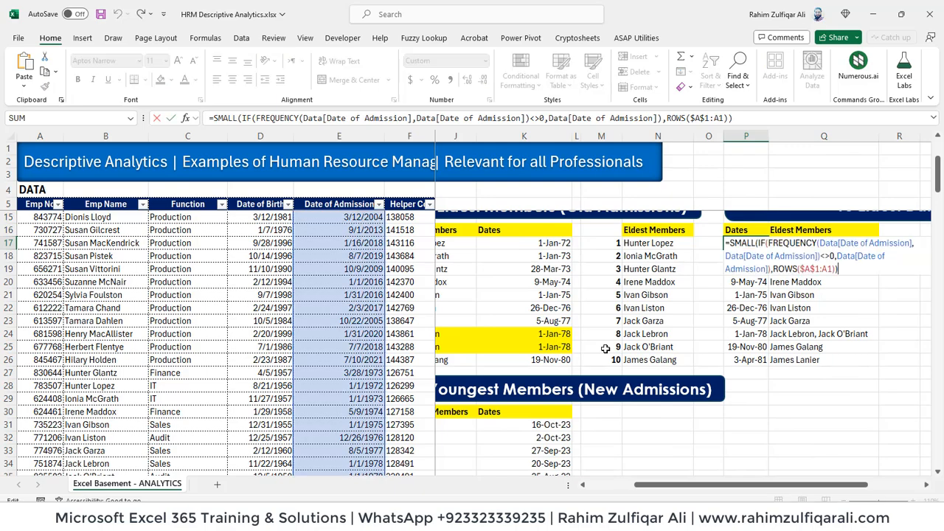
key("Escape")
Go back past the SMALL formulas of the Eldest Members Dates column to I31, the first empty Youngest Members cell.
key("Left")
key("Left")
key("Left")
key("Left")
key("Left")
key("Left")
key("Left")
key("Left")
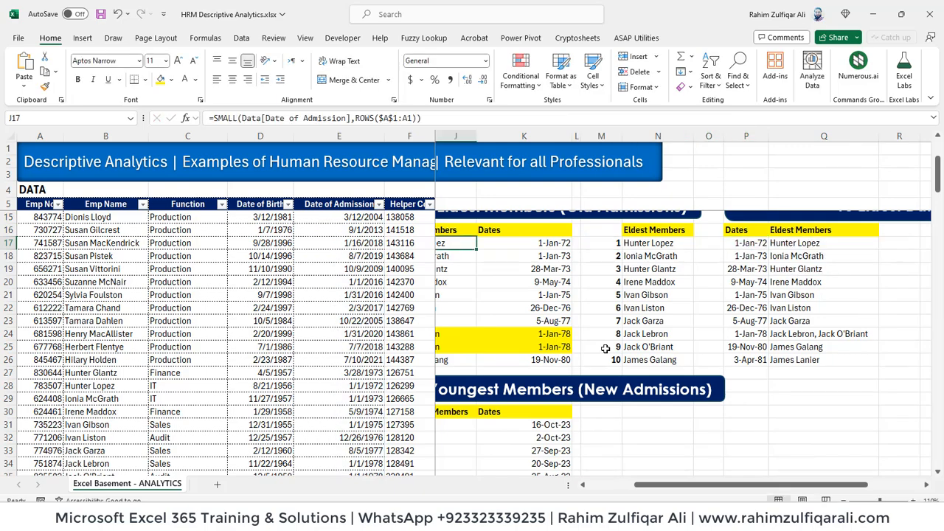
key("Right")
key("Right")
key("Down")
key("Right")
key("Down")
key("Down")
key("Down")
key("Down")
key("Down")
key("Down")
key("Down")
key("Down")
key("Down")
key("Down")
key("Down")
key("Down")
key("Down")
key("Down")
key("Down")
key("Down")
key("Down")
key("Down")
key("Down")
key("Down")
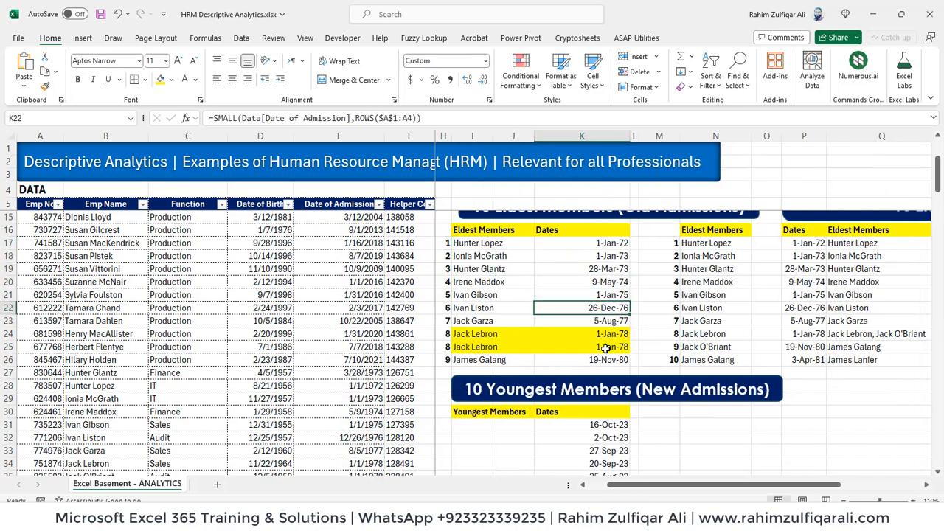
key("Up")
key("Up")
key("Up")
key("Up")
key("Up")
key("Up")
key("Up")
key("Up")
key("Up")
key("Up")
key("Up")
key("Up")
key("Up")
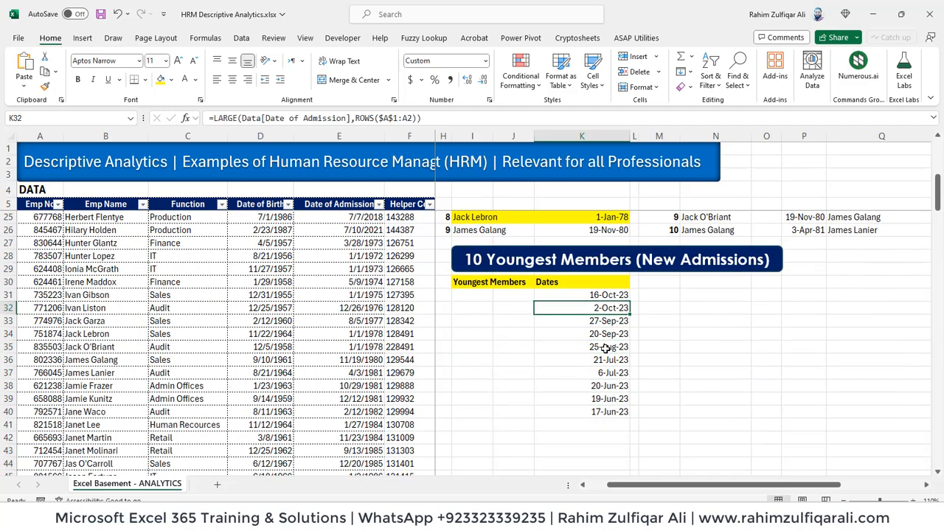
key("Left")
key("Left")
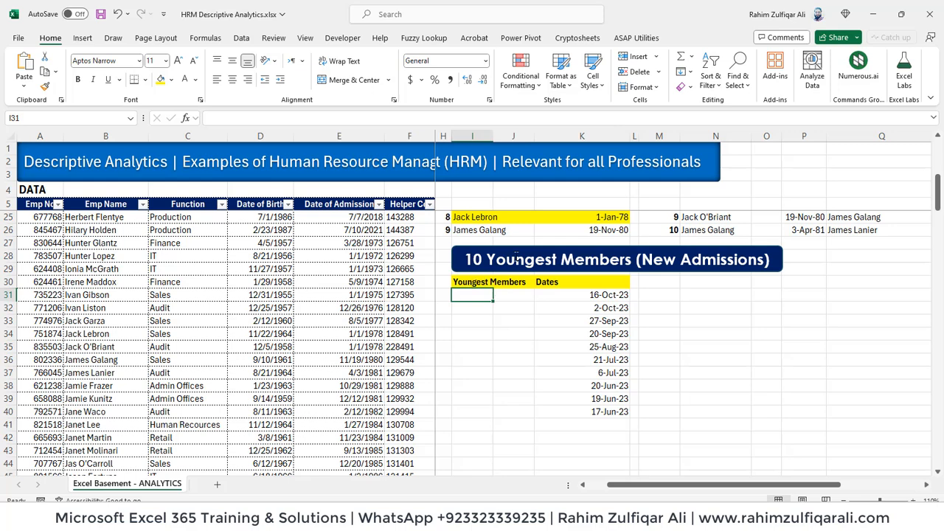
left_click(569, 383)
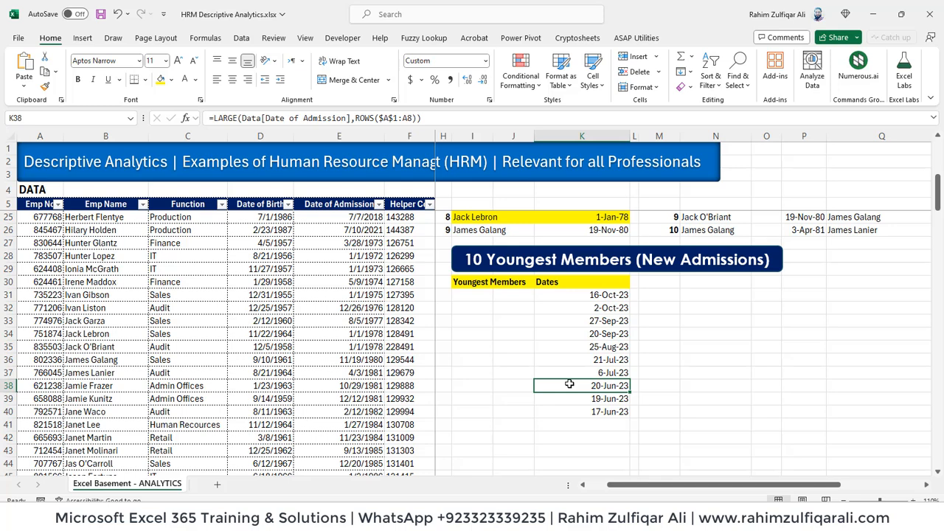
key("Up")
key("Up")
key("Up")
key("Up")
key("Up")
key("Up")
key("Up")
key("Left")
key("Left")
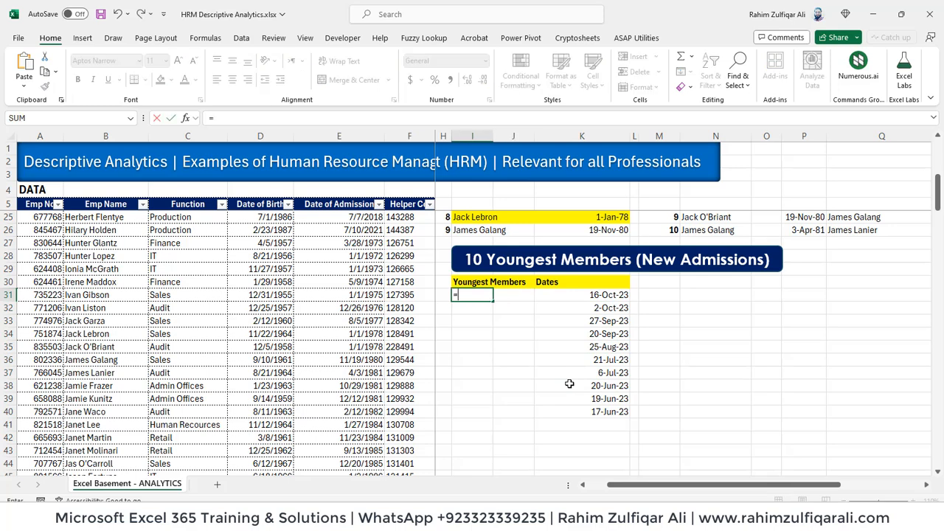
key("Escape")
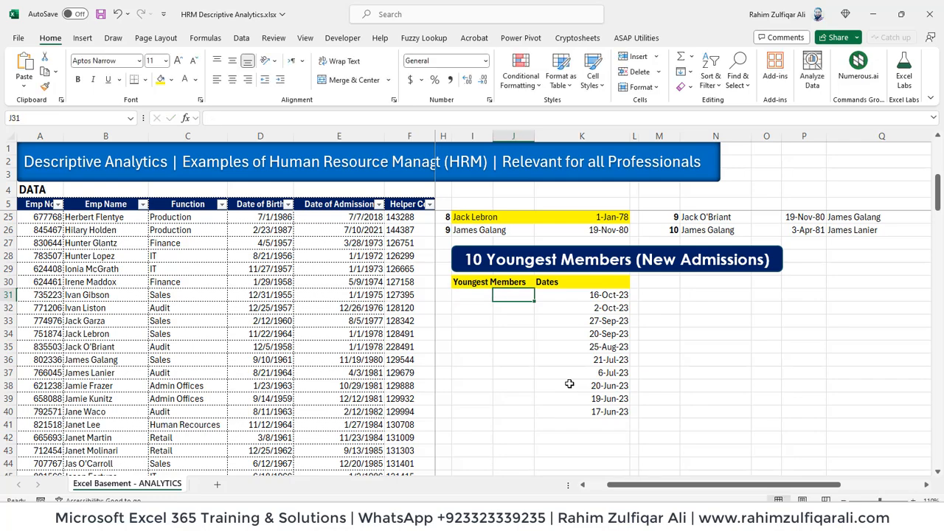
Look through the new-admission dates of the Youngest Members list, moving down column K from row 31.
key("Right")
key("Right")
key("Down")
key("Down")
key("Down")
key("Down")
key("Down")
key("Down")
key("Down")
key("Down")
key("Down")
Inspect the INDEX and MATCH formula in I17 of the first Eldest Members list, leaving it unchanged.
key("Up")
key("Up")
key("Up")
key("Up")
key("Up")
key("Up")
key("Up")
key("Up")
key("Up")
key("Up")
key("Up")
key("Up")
key("Up")
key("Up")
key("Up")
key("Up")
key("Up")
key("Up")
key("Up")
key("Up")
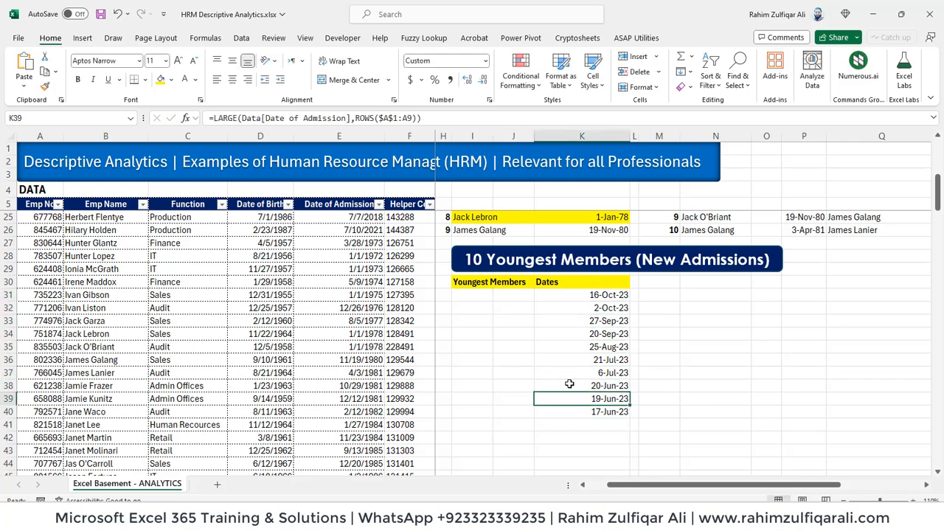
key("Up")
key("Left")
key("Left")
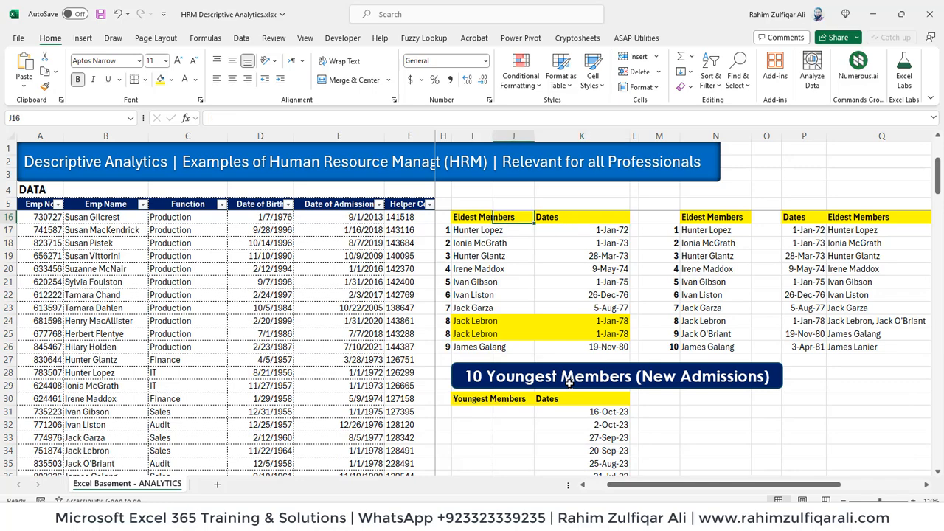
key("Down")
key("F2")
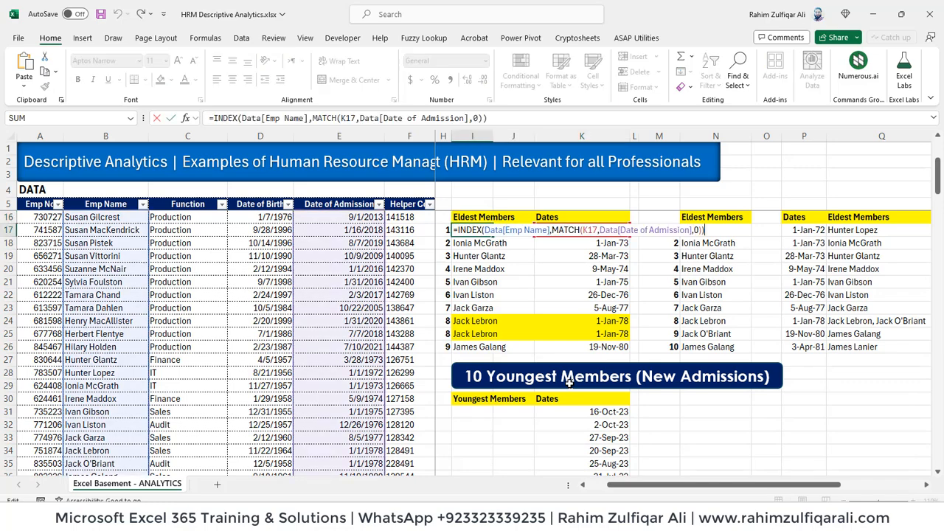
key("Escape")
Go from the Eldest Members list down past the 10 Youngest Members heading to its Dates in column K.
key("Right")
key("Right")
key("Right")
key("Down")
key("Down")
key("Down")
key("Down")
key("Down")
key("Down")
key("Down")
key("Down")
key("Down")
key("Down")
key("Down")
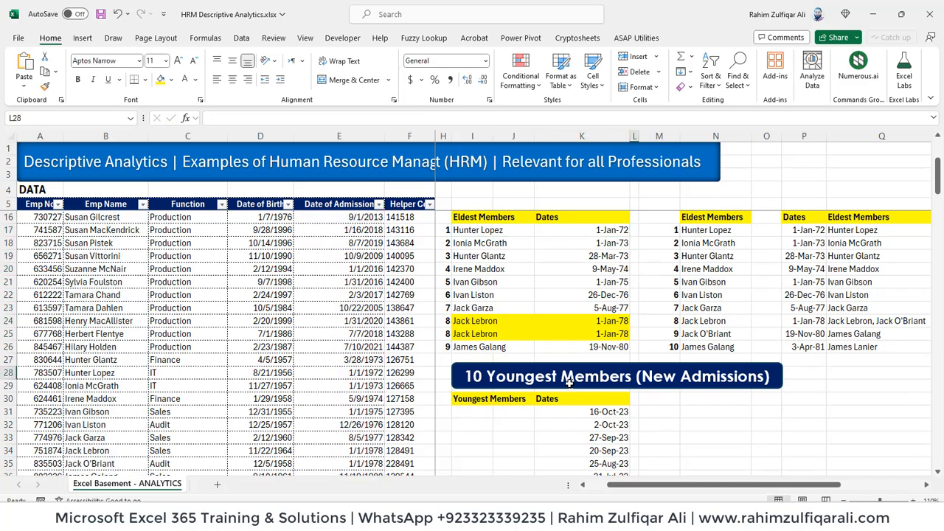
key("Down")
key("Down")
key("Down")
key("Down")
key("Down")
key("Down")
key("Down")
key("Down")
key("Down")
key("Down")
key("Left")
Review the Eldest Members Dates going back up column K and stop at the SMALL formula in K17.
key("Up")
key("Up")
key("Up")
key("Up")
key("Up")
key("Up")
key("Up")
key("Up")
key("Up")
key("Up")
key("Up")
key("Up")
key("Up")
key("Up")
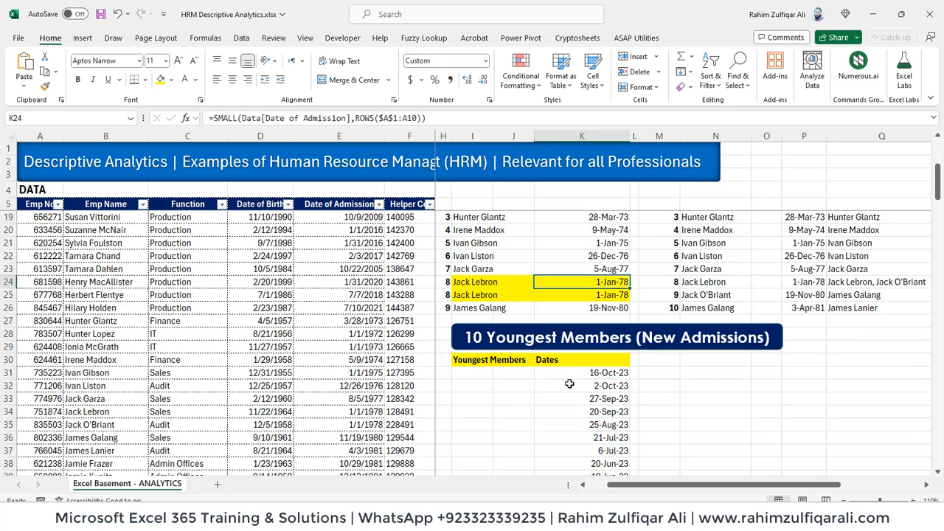
key("Up")
key("Up")
key("Up")
key("Up")
key("Up")
key("Up")
key("Up")
key("Up")
key("Up")
key("Up")
key("Up")
key("Down")
key("Down")
key("Down")
key("Down")
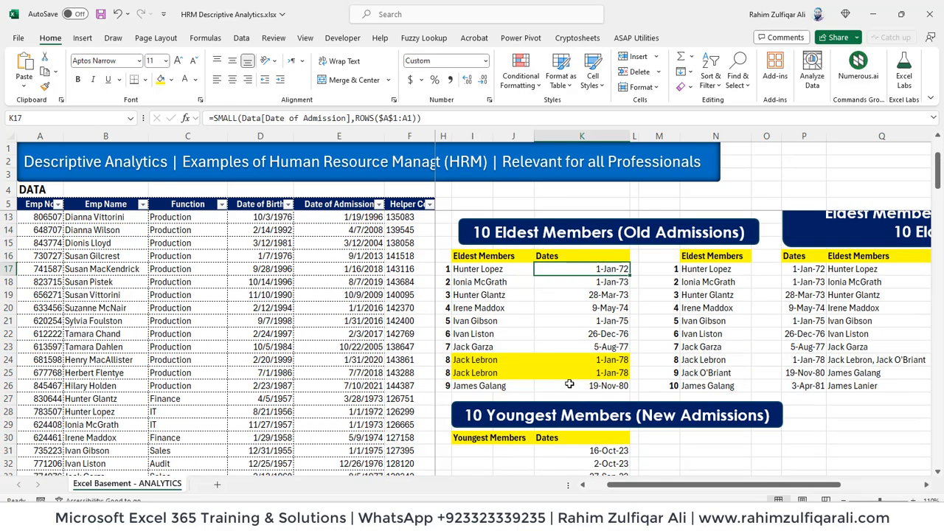
Inspect the INDEX, MATCH and COUNTIF formula using the Helper Col in N17, leaving it unchanged.
key("Left")
key("Left")
key("Left")
key("Left")
key("Right")
key("Right")
key("Right")
key("Right")
key("Right")
key("Right")
key("Right")
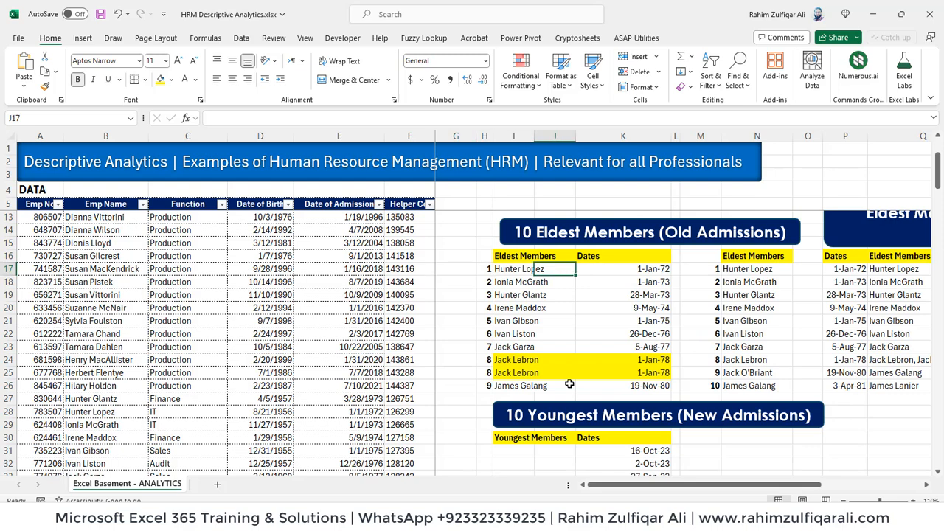
key("F2")
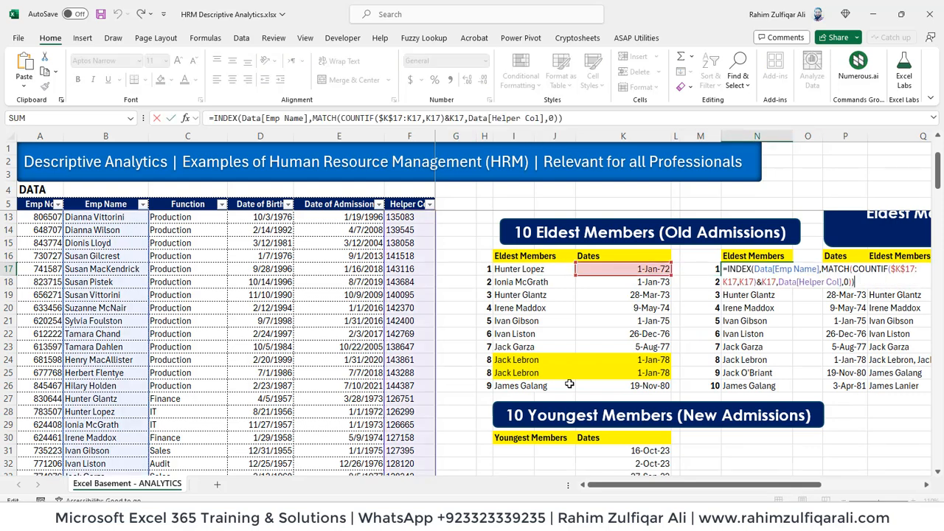
key("Escape")
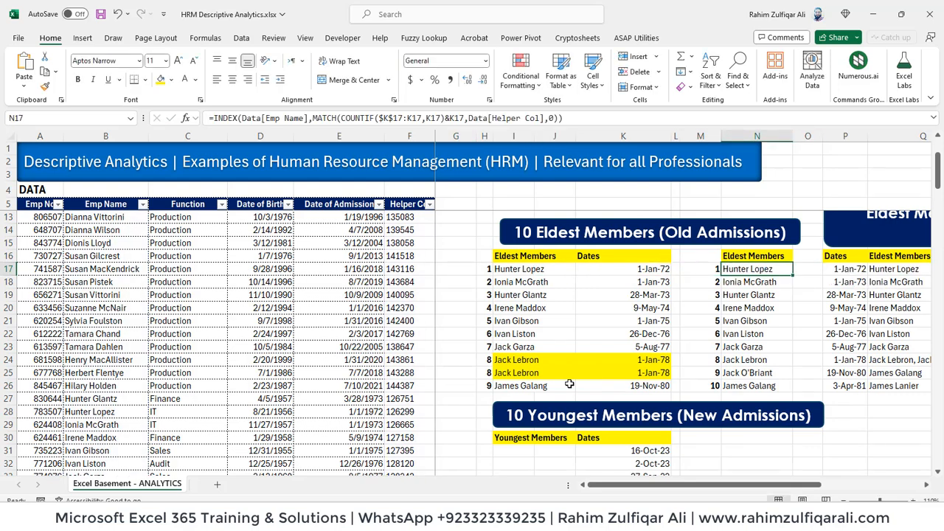
Return to the Youngest Members Dates column and look through its LARGE formulas down to K40.
key("Down")
key("Down")
key("Down")
key("Down")
key("Down")
key("Down")
key("Down")
key("Down")
key("Down")
key("Down")
key("Down")
key("Down")
key("Down")
key("Down")
key("Down")
key("Down")
key("Down")
key("Left")
key("Left")
key("Left")
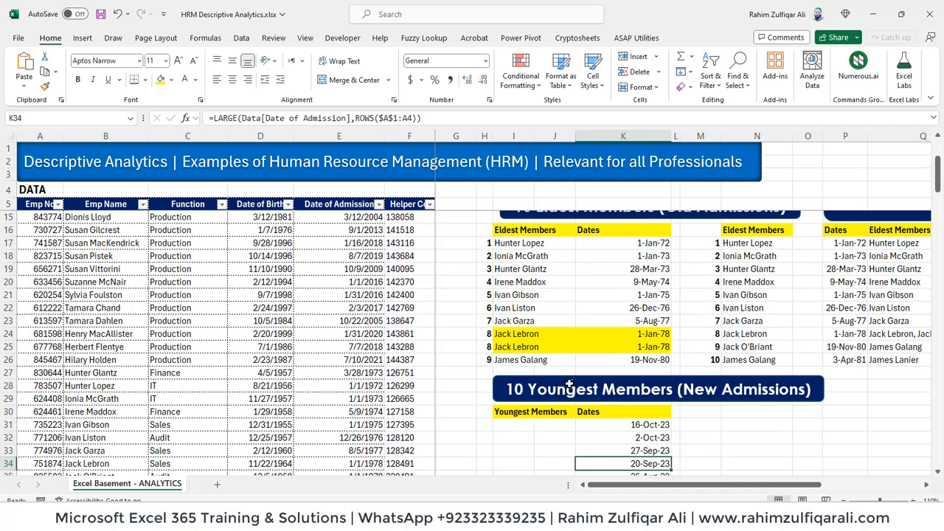
key("Down")
key("Down")
key("Down")
key("Down")
key("Down")
key("Down")
key("Down")
Go back up column K to the Eldest Members Dates and view the SMALL formula in K18.
key("Up")
key("Up")
key("Up")
key("Up")
key("Up")
key("Up")
key("Up")
key("Up")
key("Up")
key("Up")
key("Up")
key("Up")
key("Up")
key("Up")
key("Up")
key("Up")
key("Up")
key("Up")
key("Up")
key("Up")
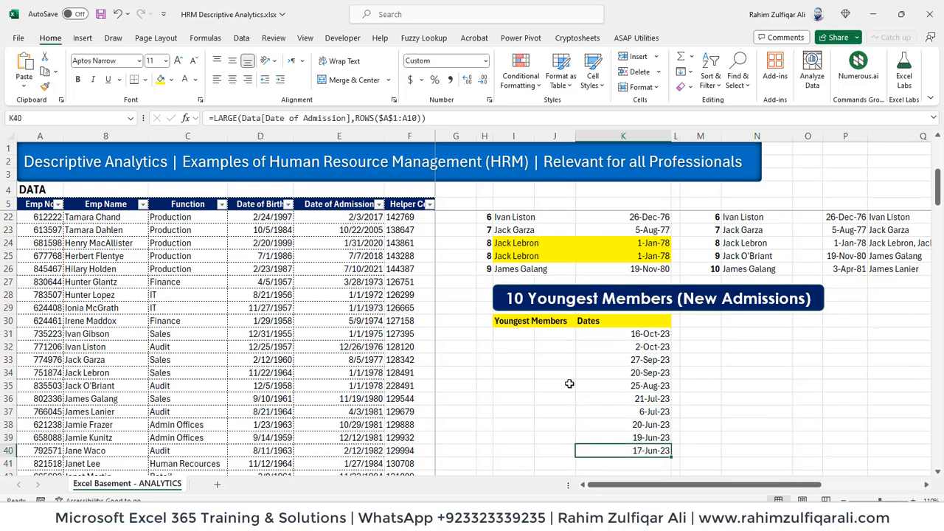
key("Down")
key("Down")
key("Down")
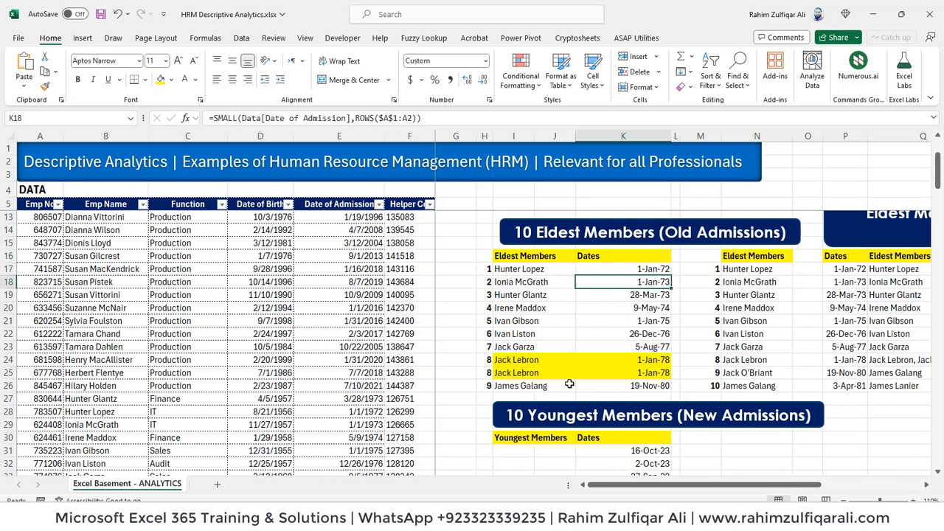
Examine the INDEX and MATCH formulas in the Eldest Members names column, including the one in I19.
key("Right")
key("Left")
key("Left")
key("Left")
key("Down")
key("Down")
key("Down")
key("Down")
key("Down")
key("Down")
key("Down")
key("Down")
key("Down")
key("Down")
key("Down")
key("Down")
key("Down")
key("Down")
key("Down")
key("Down")
key("Down")
key("Down")
key("Down")
key("Down")
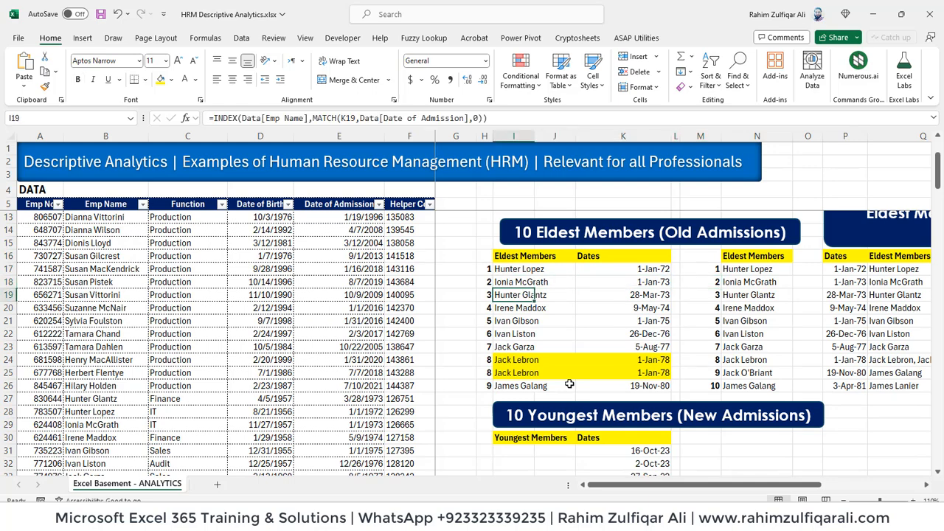
Start an INDEX formula in I31, the first Youngest Members name cell, with Data[Emp Name] as its array.
key("Up")
key("Up")
key("Up")
key("Up")
key("Up")
key("Up")
key("Up")
key("Up")
key("Up")
key("Up")
key("Up")
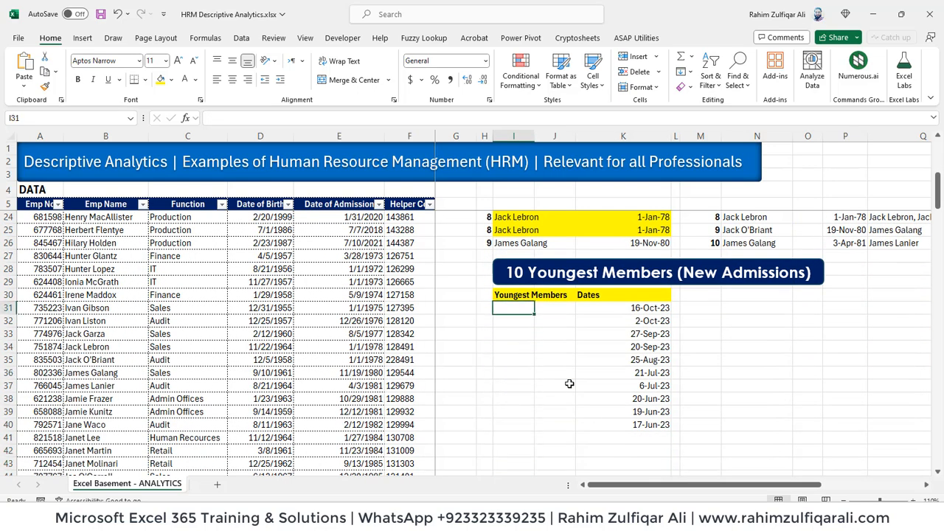
type("=INDEX(")
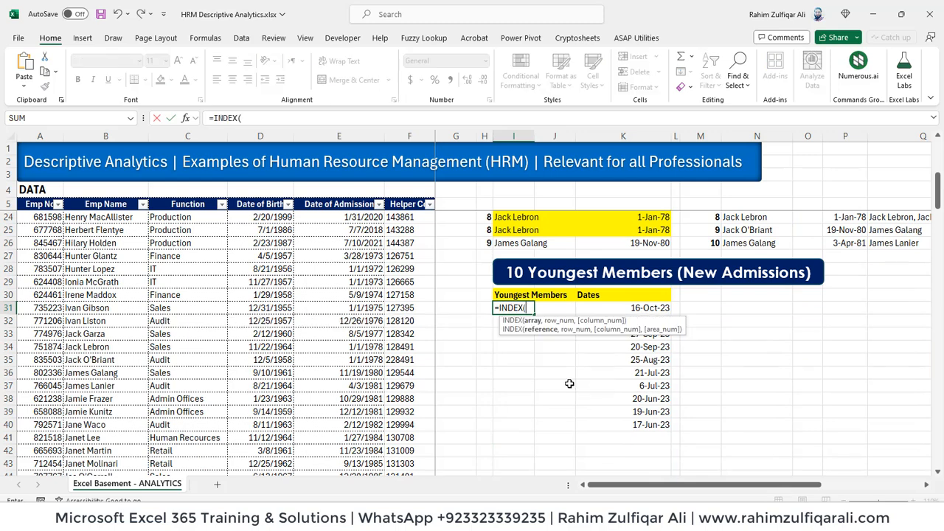
type("Data[")
key("Down")
key("Down")
key("Down")
key("Down")
key("Up")
key("Up")
key("Tab")
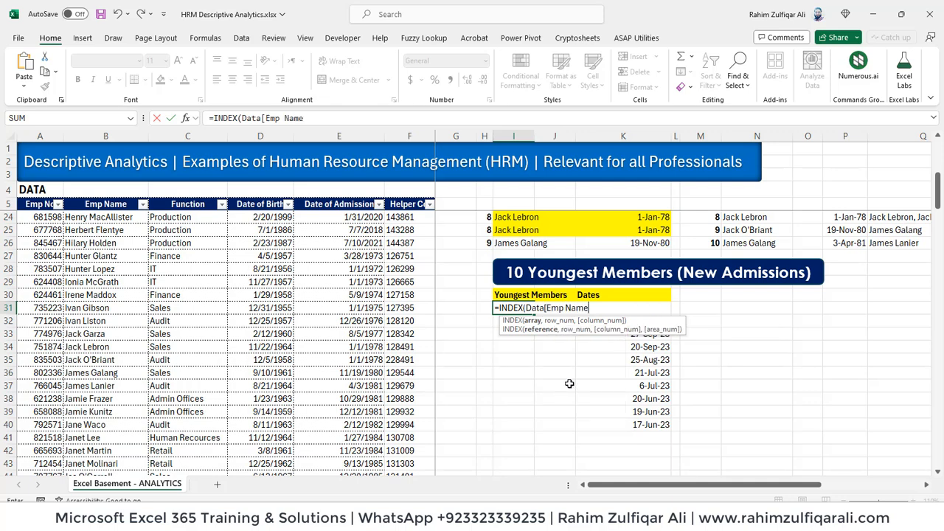
type("],")
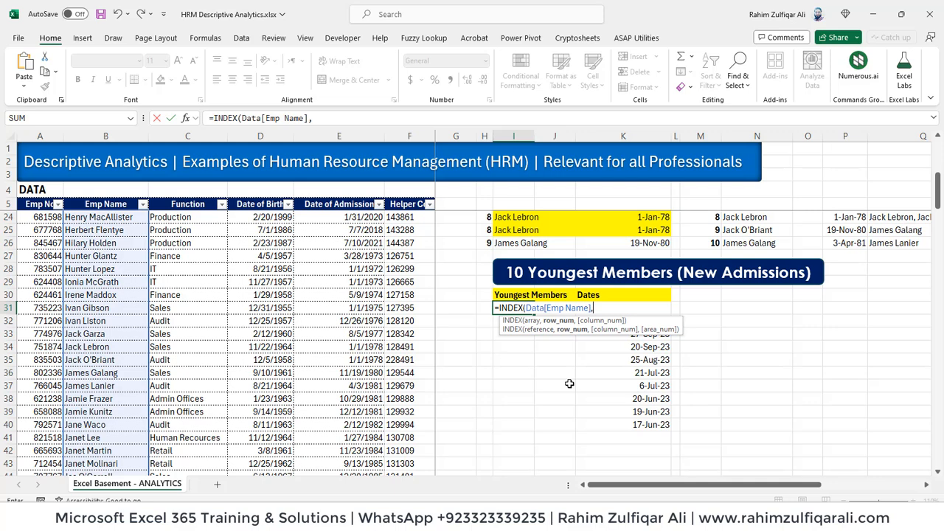
Complete the I31 formula with MATCH(K31,Data[Date of Admission],0) as the row number and enter it.
type("MATCH(")
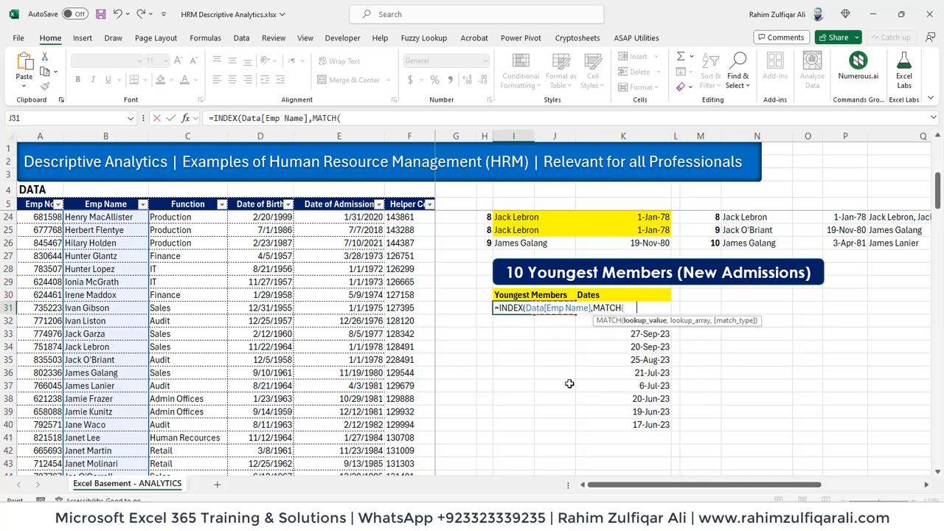
key("Right")
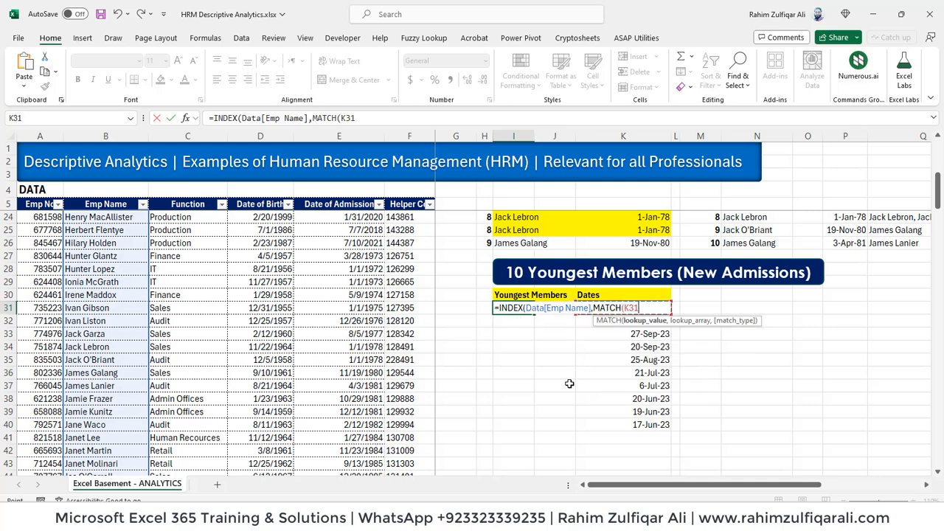
type(",")
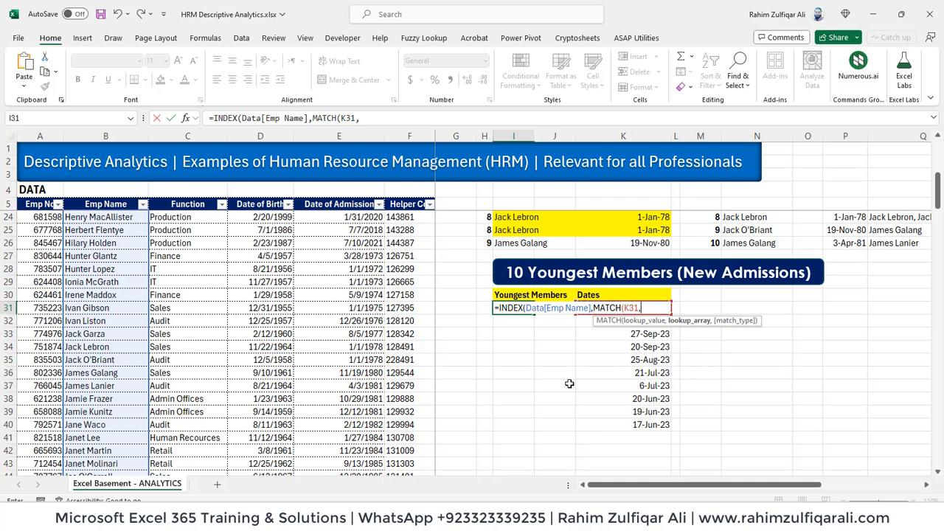
type("Data")
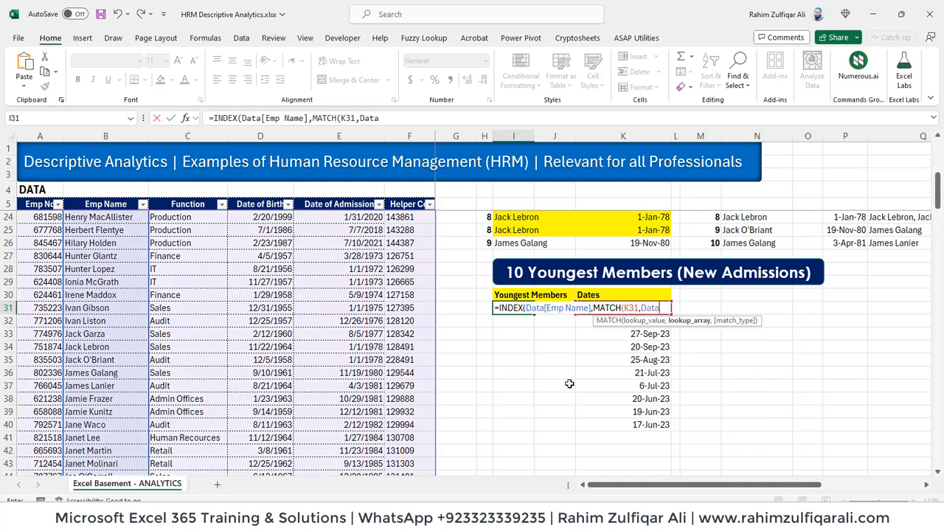
type("[")
key("Down")
key("Down")
key("Down")
key("Down")
key("Down")
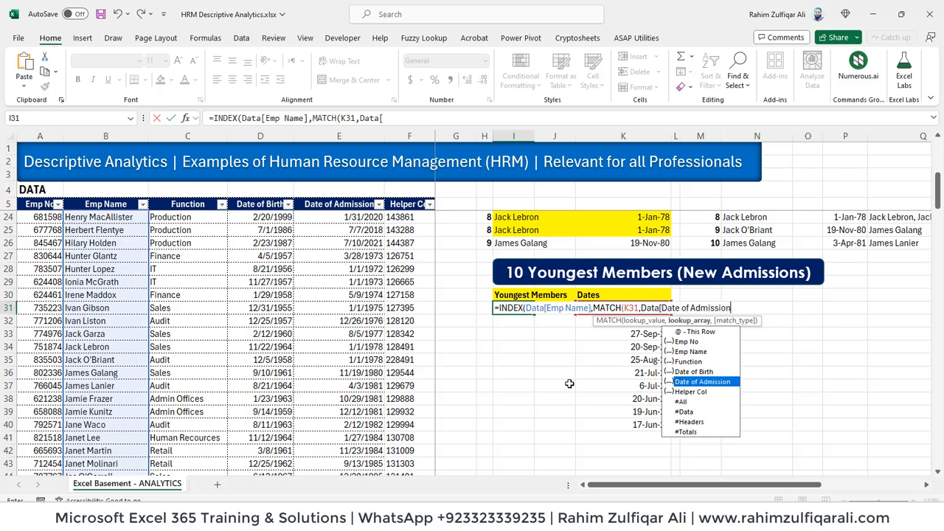
key("Tab")
type("],0")
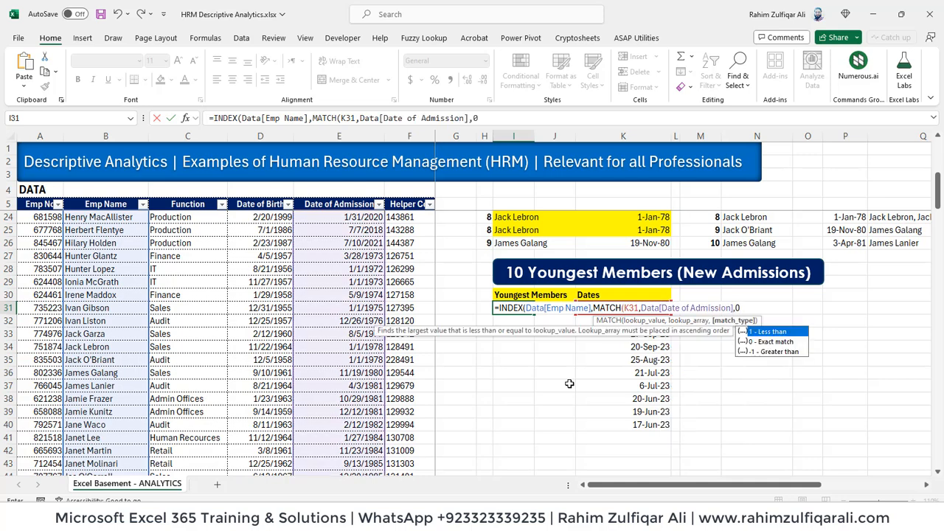
type("))")
key("Return")
Fill the I31 name formula down through I40 and go to cell H31.
key("Up")
key("shift+Down")
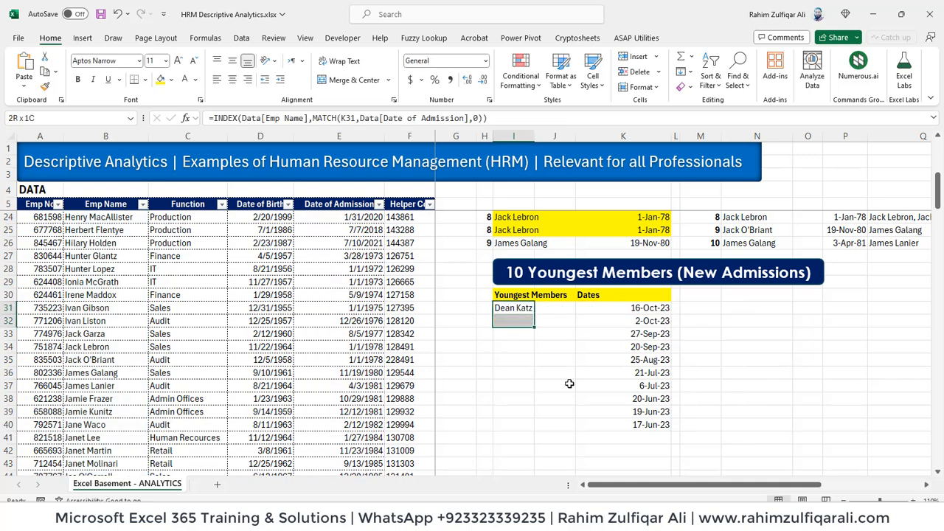
key("shift+Down")
key("shift+Down")
key("shift+Down")
key("shift+Down")
key("shift+Down")
key("shift+Down")
key("shift+Down")
key("shift+Down")
key("ctrl+d")
key("Left")
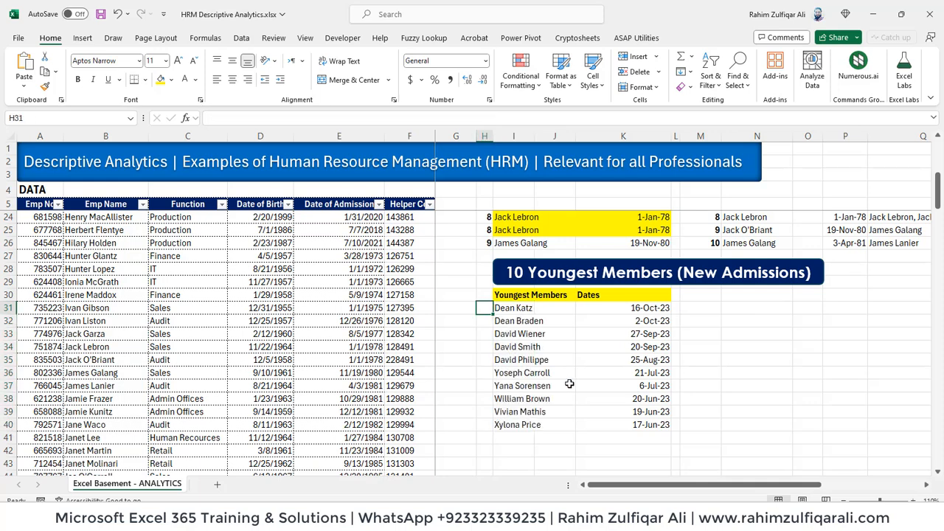
Look through the member names and lookup formulas in the 10 Youngest Members list, cells I31 to I40.
key("Right")
key("Down")
key("Down")
key("Down")
key("Down")
key("Down")
key("Down")
key("Down")
key("Down")
key("Down")
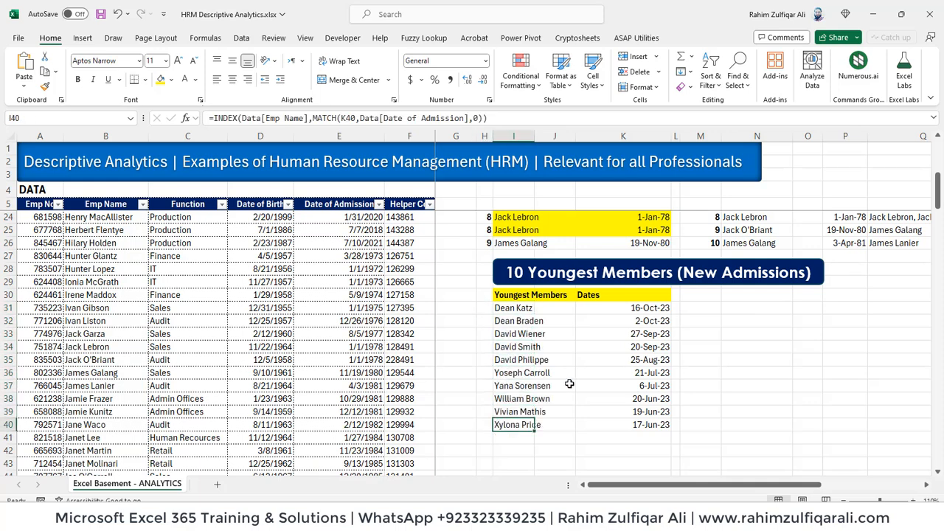
key("Up")
key("Up")
key("Up")
key("Up")
key("Up")
key("Up")
key("Up")
key("Up")
key("Up")
key("Right")
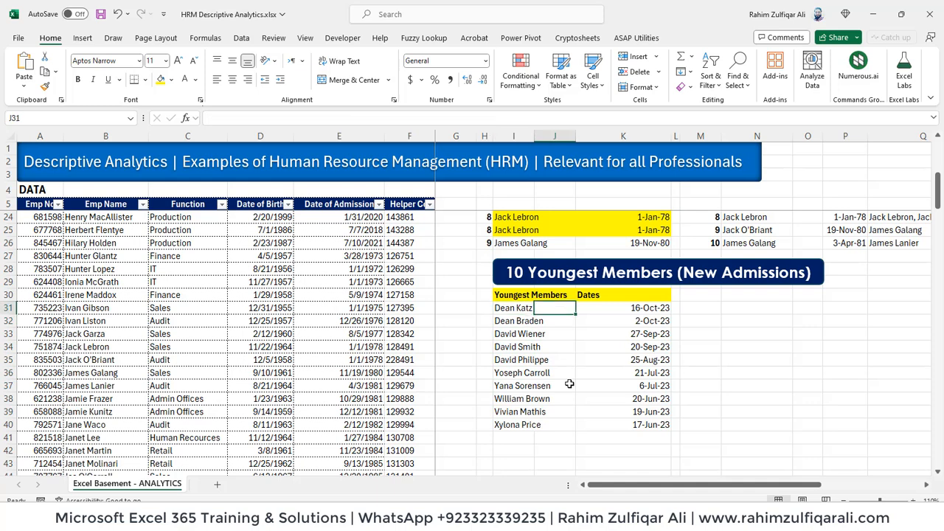
Examine the date formulas in column K of the Youngest Members list and the matching name formulas beside them.
key("Right")
key("Right")
key("Right")
key("Right")
key("Left")
key("Left")
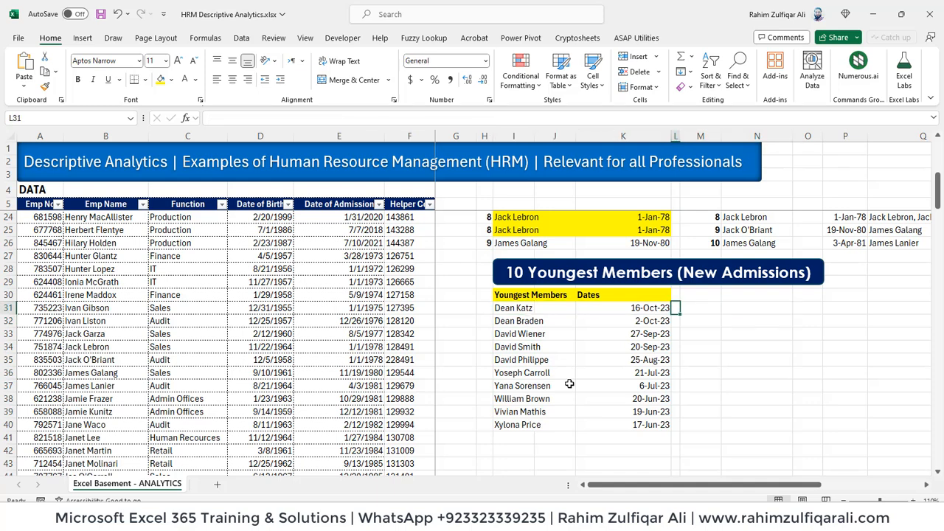
key("Left")
key("Down")
key("Down")
key("Down")
key("Down")
key("Down")
key("Up")
key("Up")
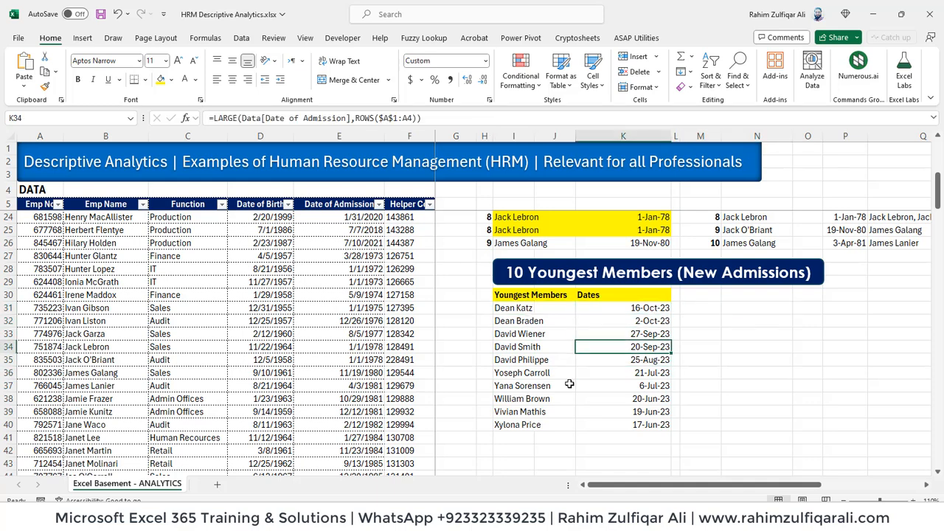
key("Up")
key("Left")
key("Left")
key("Down")
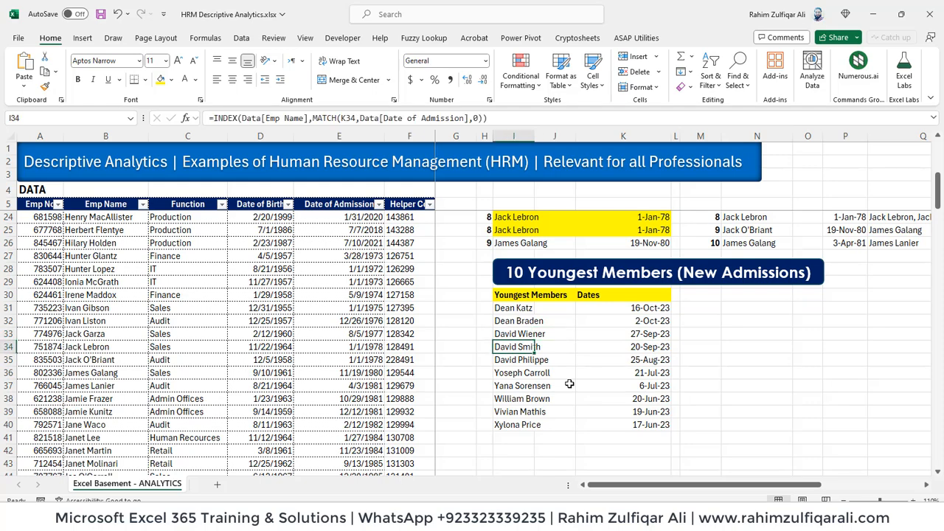
key("Up")
key("Down")
Review the first Eldest Members list in column I against the Youngest Members list below it.
key("Up")
key("Up")
key("Up")
key("Up")
key("Up")
key("Up")
key("Up")
key("Up")
key("Up")
key("Up")
key("Up")
key("Up")
key("Up")
key("Up")
key("Up")
key("Up")
key("Up")
key("Up")
key("Up")
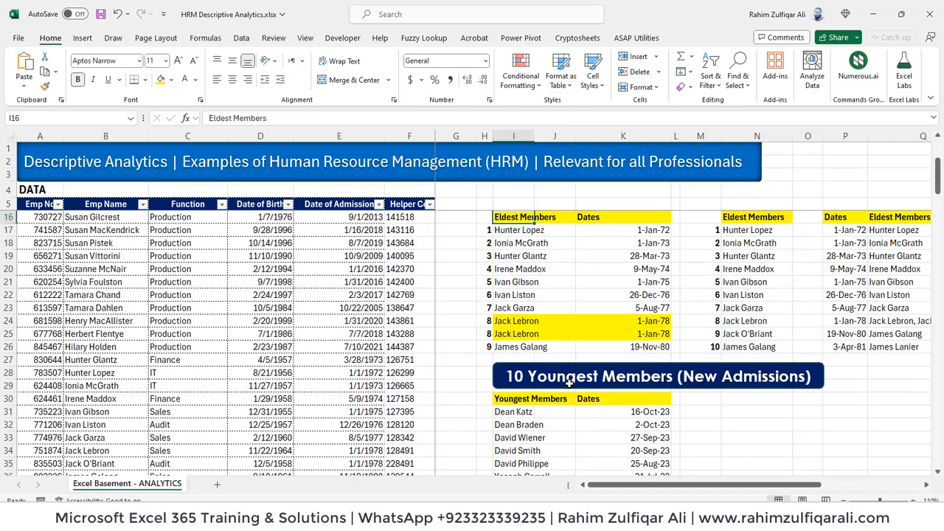
key("Down")
key("Down")
key("Down")
key("Down")
key("Down")
key("Down")
key("Down")
key("Down")
key("Down")
key("Down")
key("Down")
key("Down")
key("Down")
key("Down")
key("Down")
key("Down")
key("Down")
key("Down")
key("Down")
key("Down")
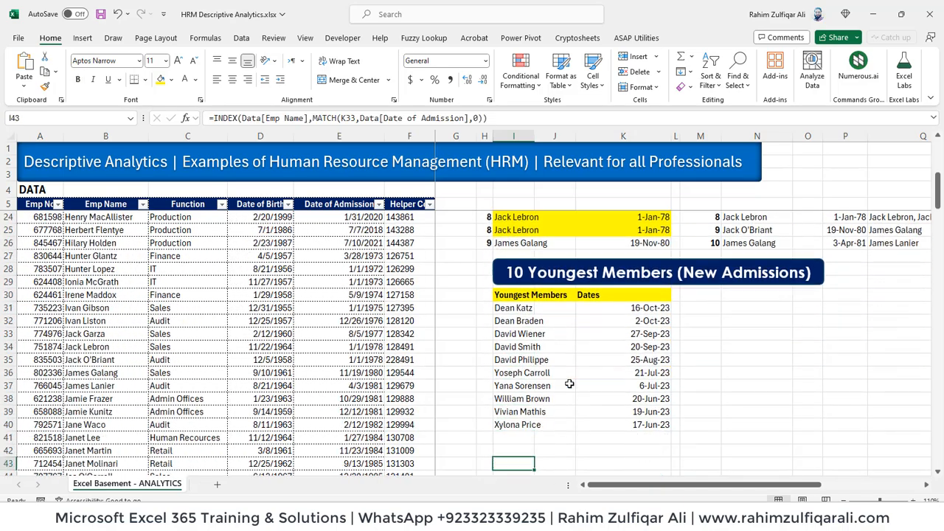
Inspect the INDEX-MATCH-COUNTIF formula in cell N17 of the second Eldest Members list without changing it.
key("Right")
key("Right")
key("Right")
key("Right")
key("Up")
key("Up")
key("Up")
key("Up")
key("Up")
key("Up")
key("Up")
key("Up")
key("Up")
key("Up")
key("Up")
key("Up")
key("Up")
key("Up")
key("Up")
key("Up")
key("Up")
key("Up")
key("Up")
key("Up")
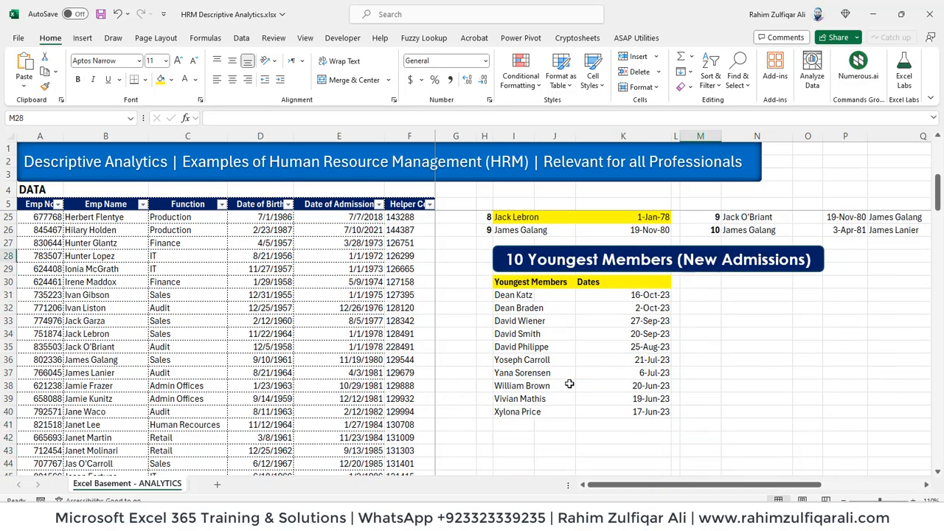
key("Down")
key("Down")
key("Right")
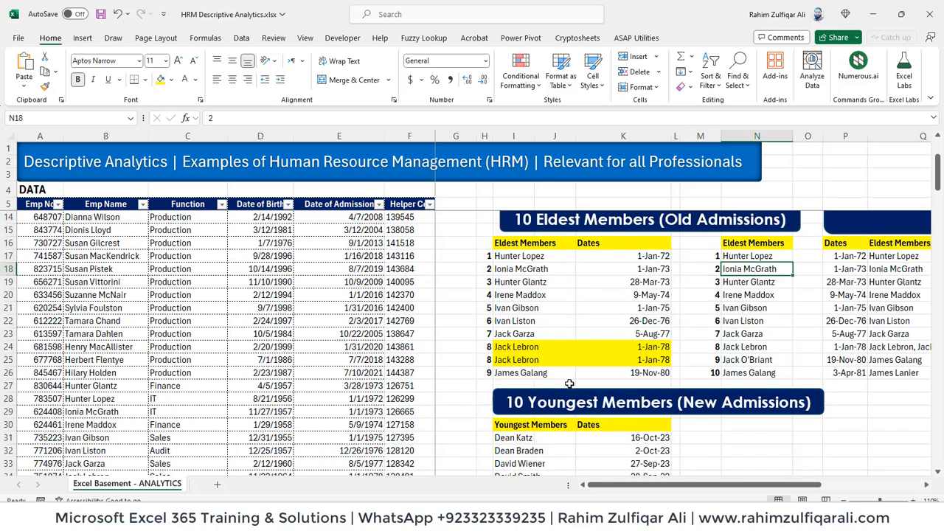
key("F2")
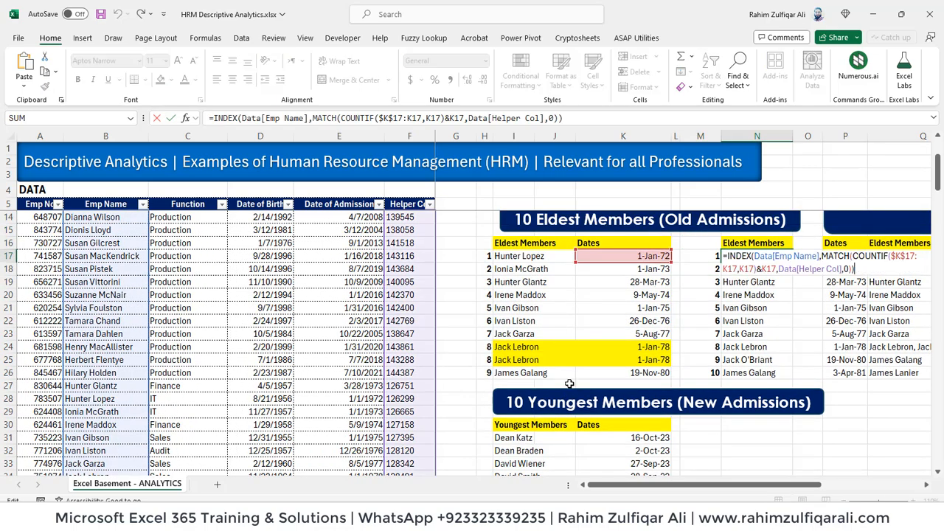
key("Escape")
Enter the heading "2nd Solution" in cell N30, on the header row of the Youngest Members list.
key("Down")
key("Down")
key("Down")
key("Down")
key("Down")
key("Down")
key("Down")
key("Down")
key("Down")
key("Down")
key("Down")
key("Down")
key("Down")
key("Down")
key("Down")
key("Down")
key("Down")
key("Down")
key("Down")
key("Down")
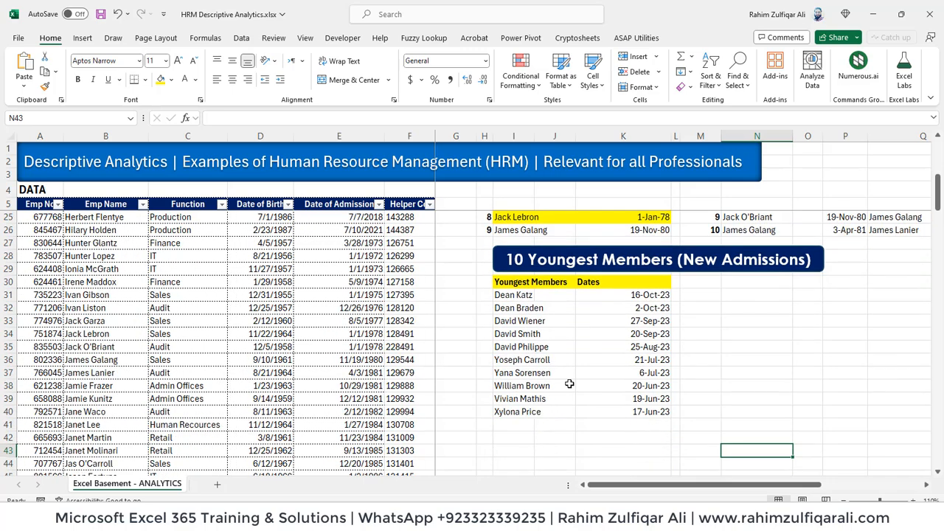
key("Up")
key("Up")
key("Up")
key("Up")
key("Up")
key("Up")
key("Up")
key("Up")
key("Up")
key("Up")
key("Up")
key("Up")
key("Up")
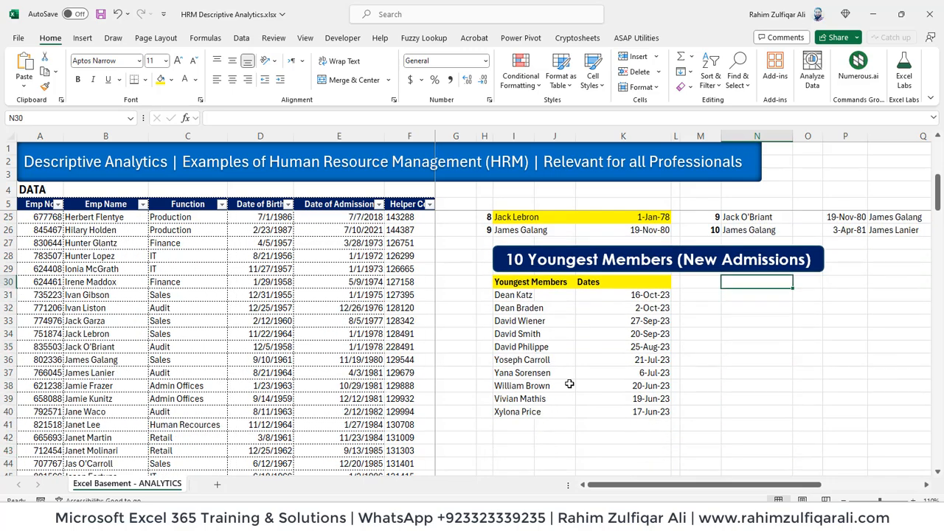
type("2nd Solution")
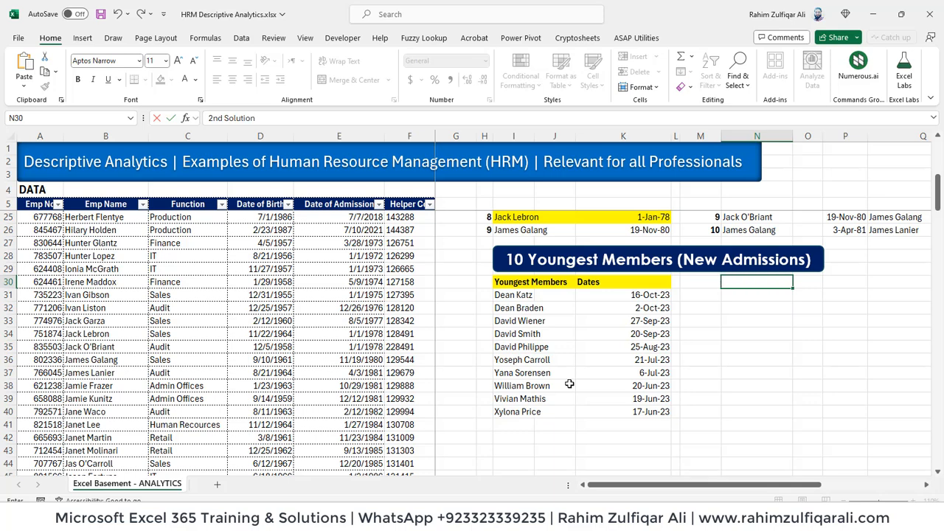
key("Return")
Begin an INDEX formula in cell N31 with Data[Emp Name] as its array argument.
type("=INDEX(")
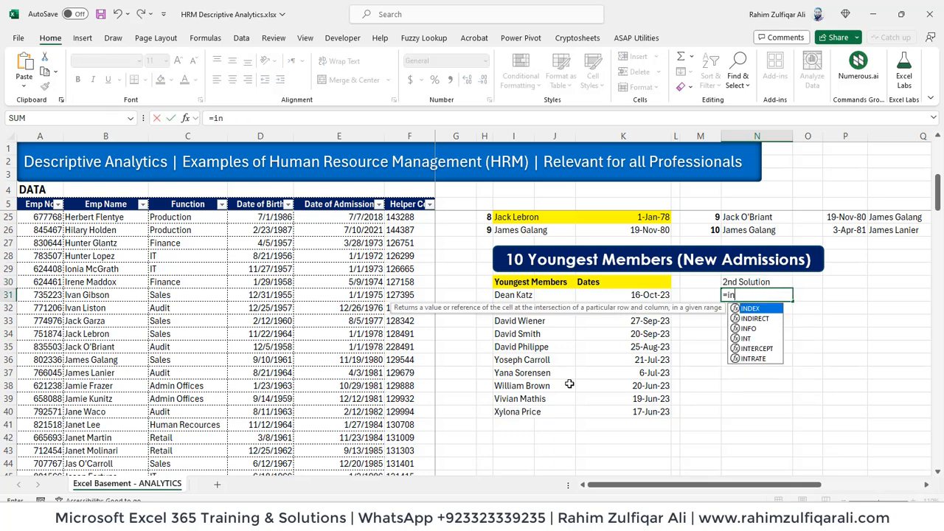
type("Data[")
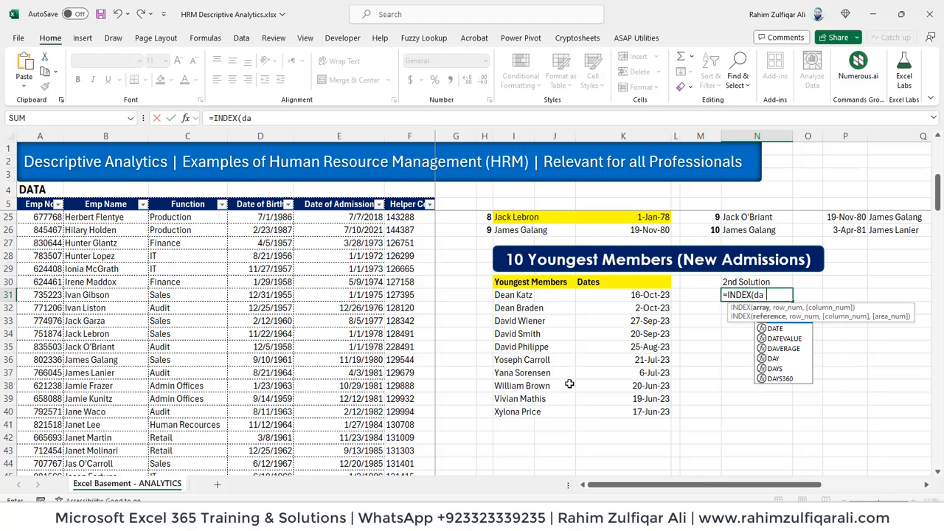
key("Down")
key("Down")
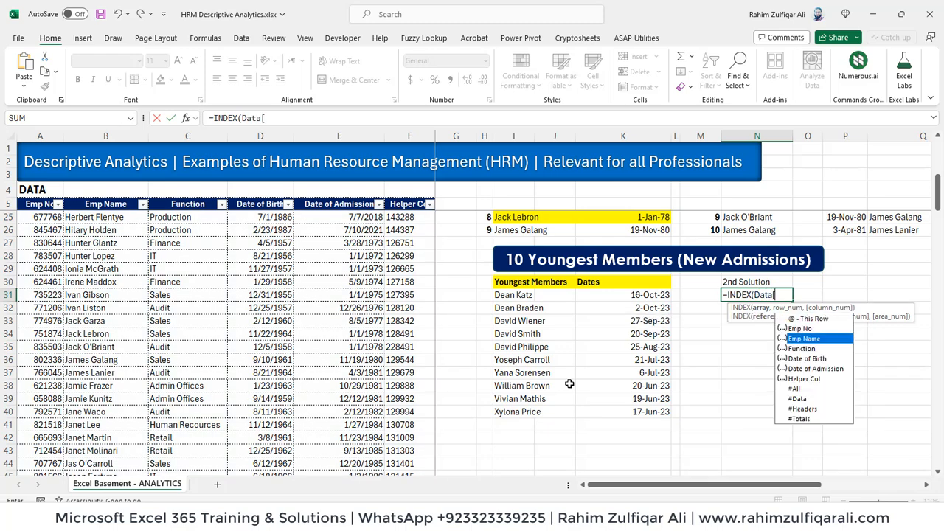
key("Tab")
type("],")
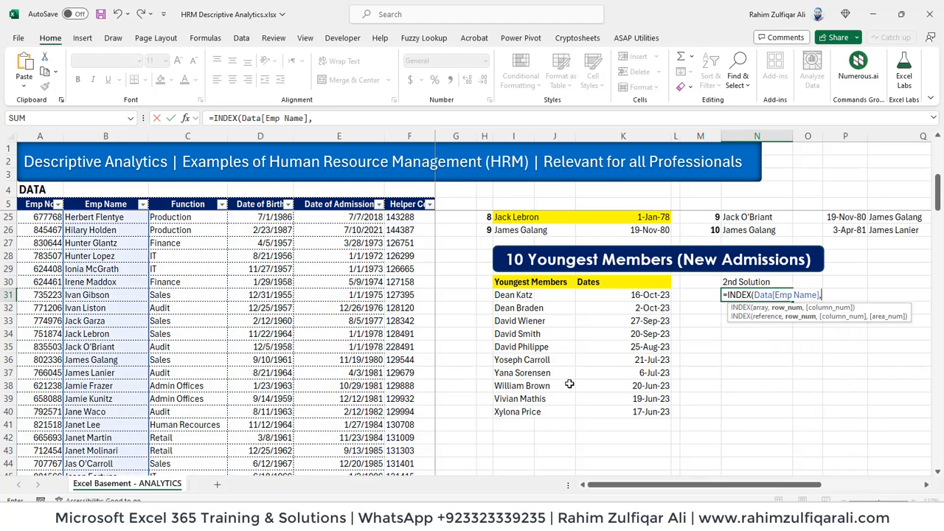
Nest a MATCH in the INDEX formula, starting its lookup value with COUNTIF(K31:K31,K31).
type("matc")
key("Tab")
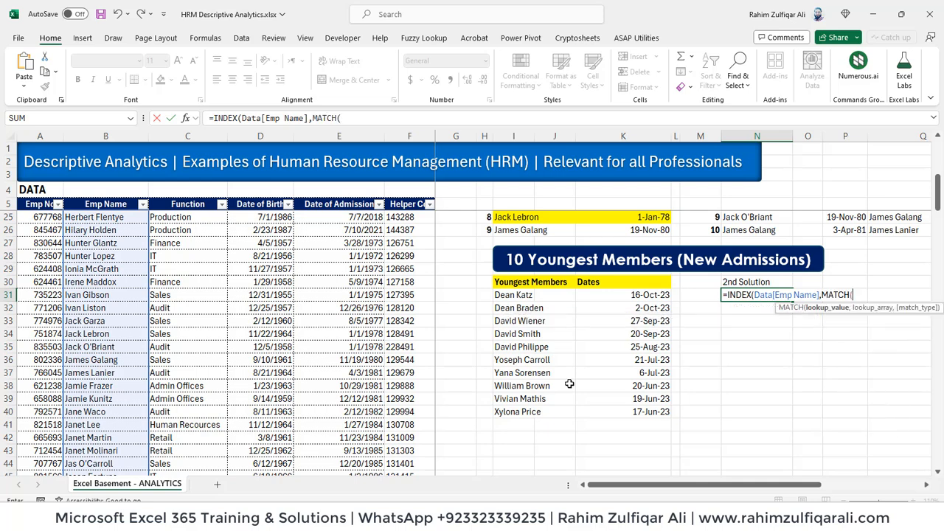
type("countif")
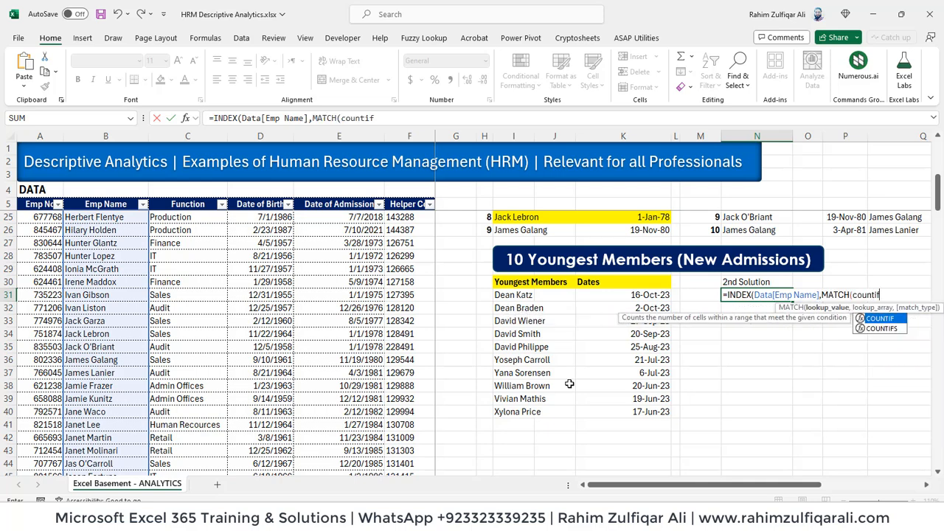
key("Tab")
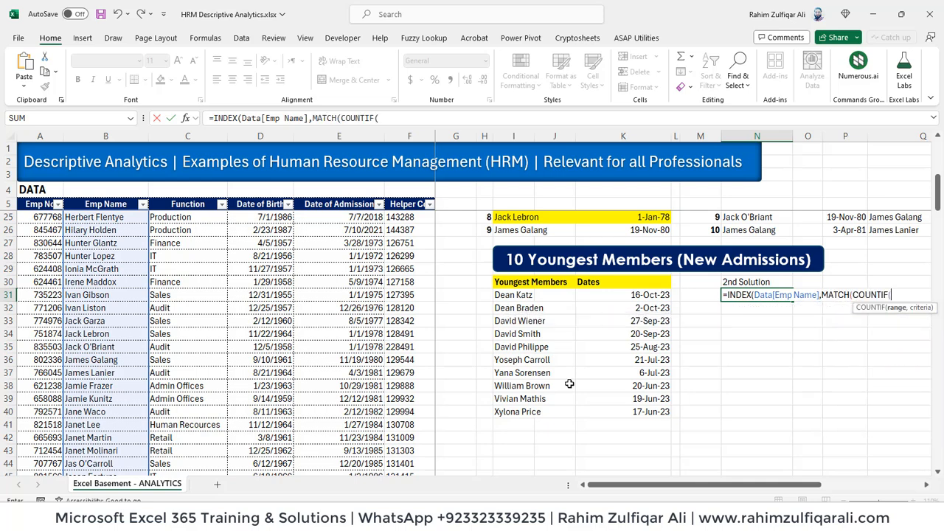
left_click(601, 299)
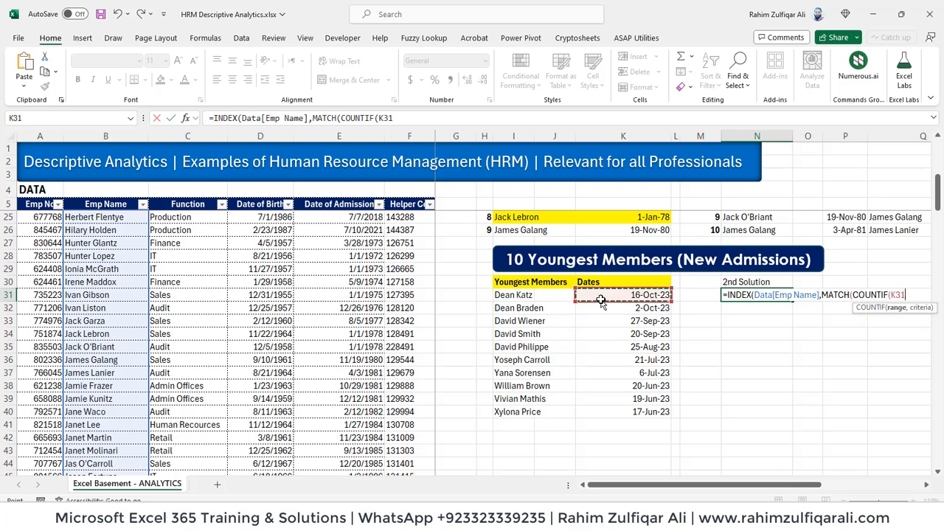
key("F8")
type(",")
left_click(601, 299)
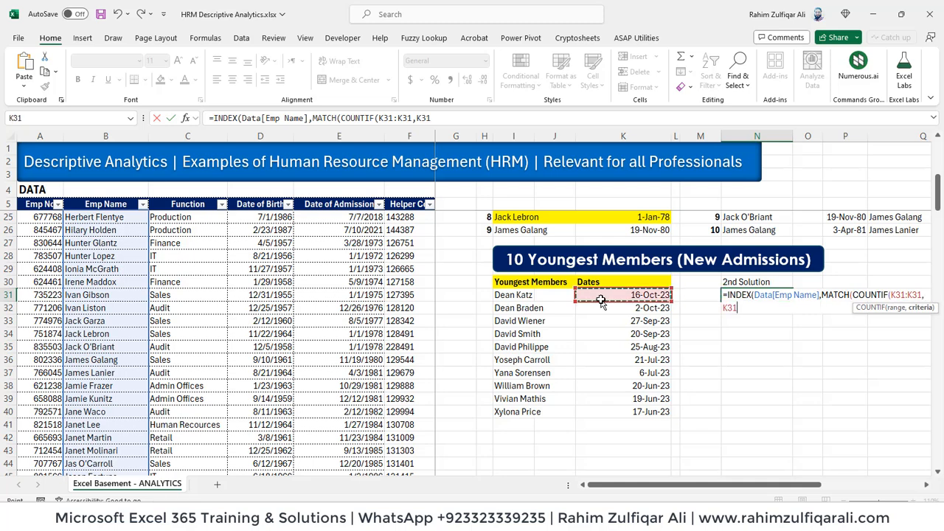
type(")")
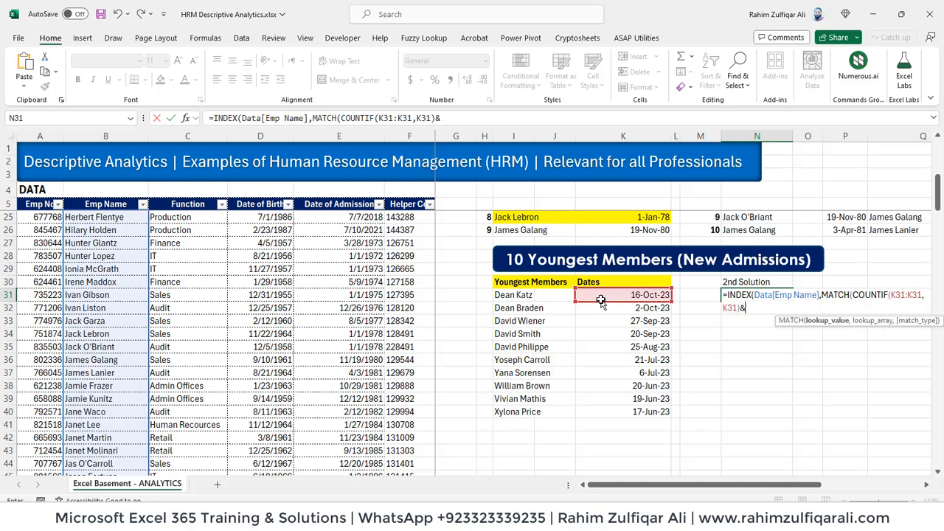
Append &K31 to the COUNTIF in the lookup value and make the start of its range absolute as $K$31.
type("&")
left_click(609, 296)
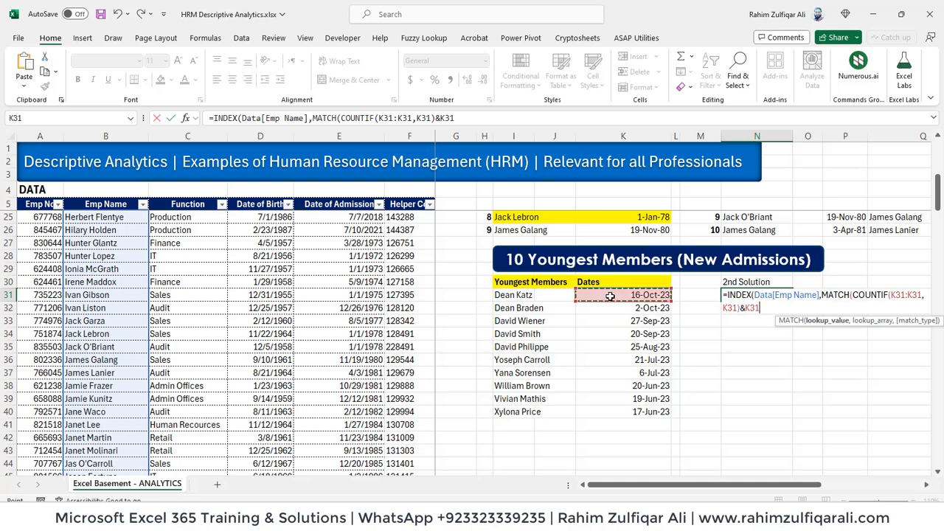
left_click(900, 294)
key("F4")
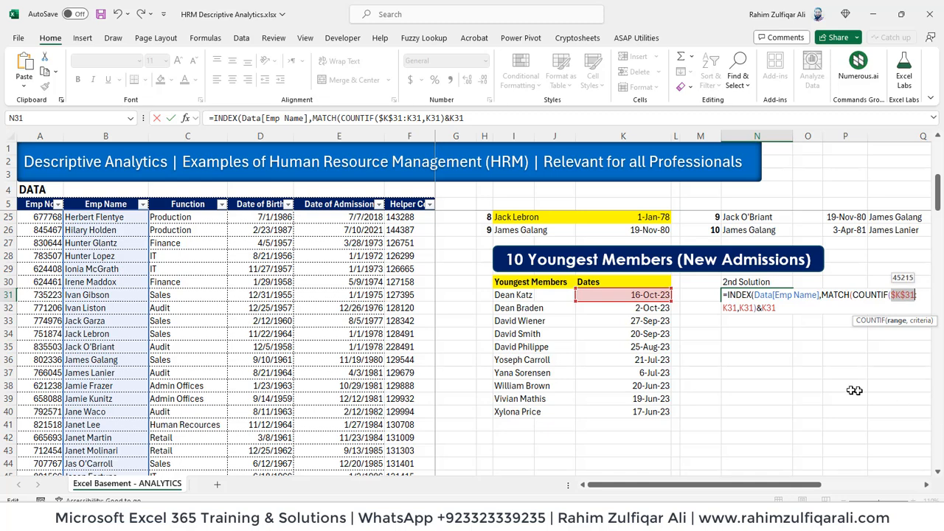
left_click(784, 308)
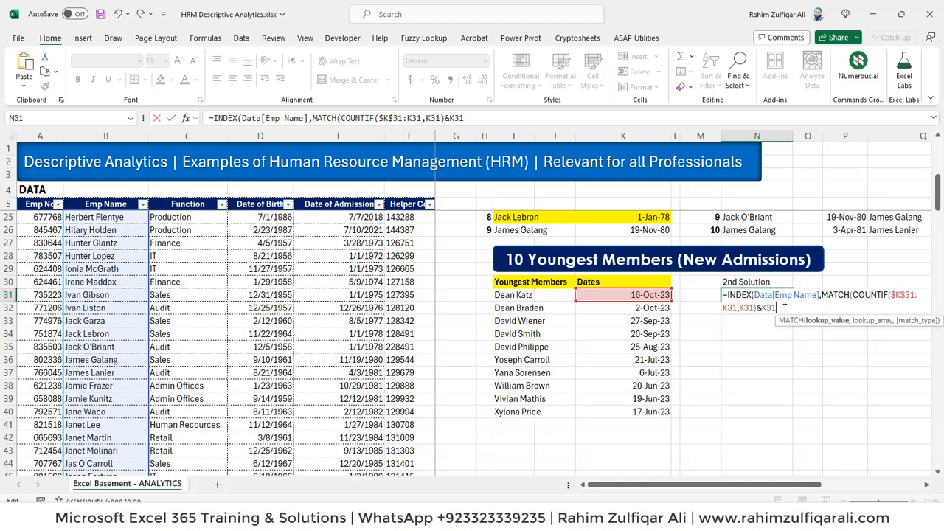
Complete the MATCH with Data[Helper Col] as lookup array and 0 for exact match, and enter the formula in N31.
type(",Data")
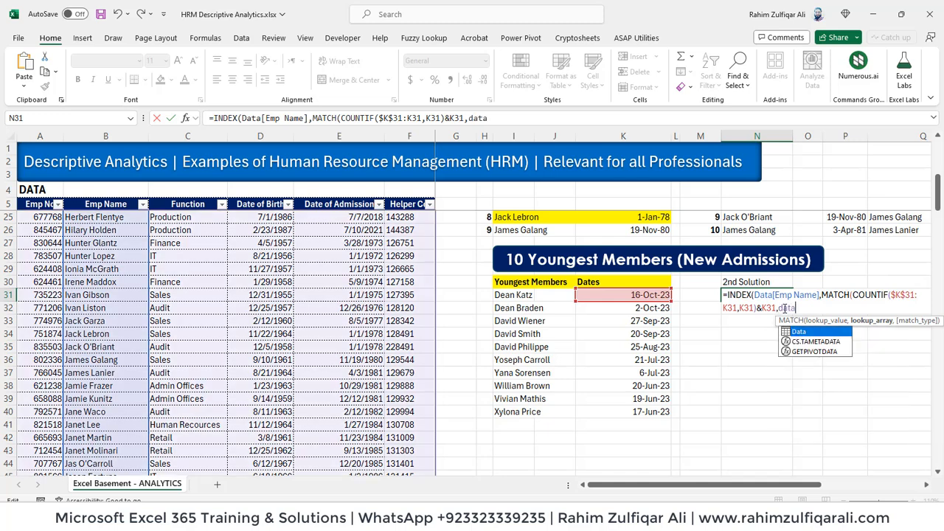
type("[")
key("Down")
key("Down")
key("Down")
key("Down")
key("Down")
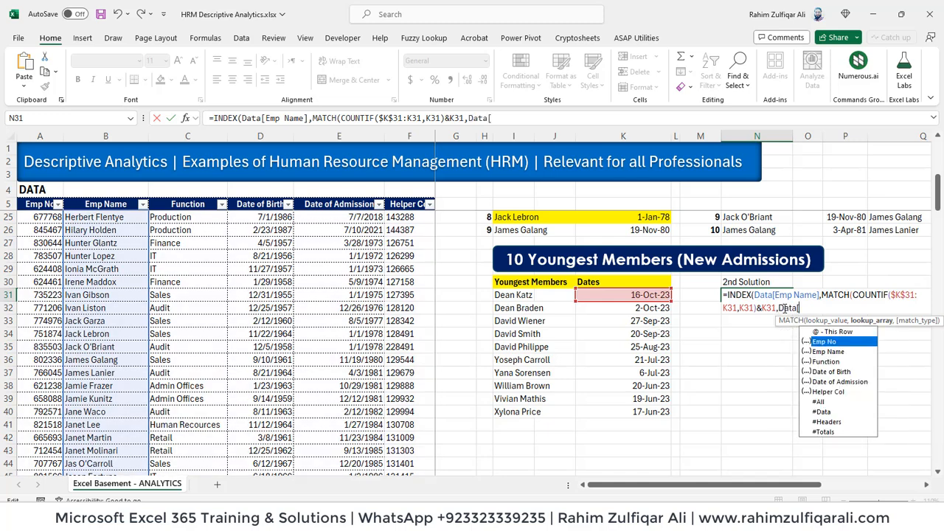
key("Down")
key("Tab")
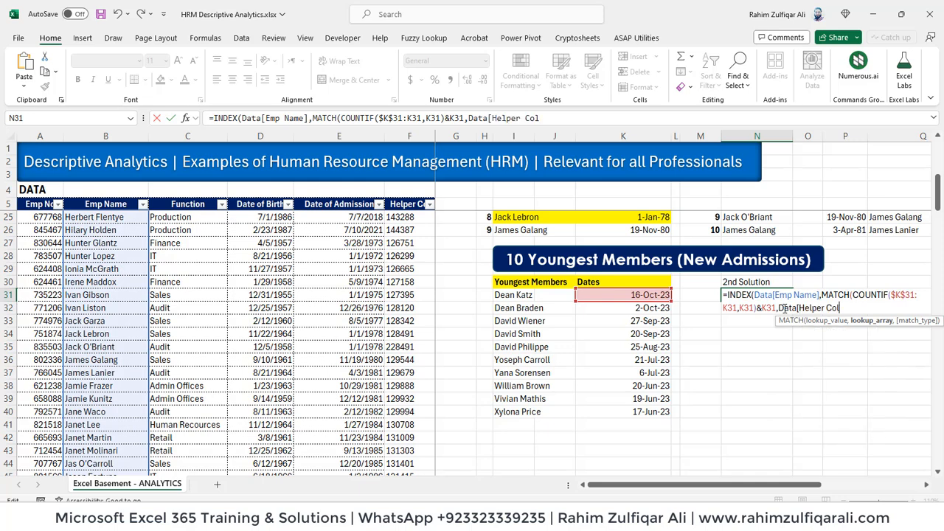
type("],0")
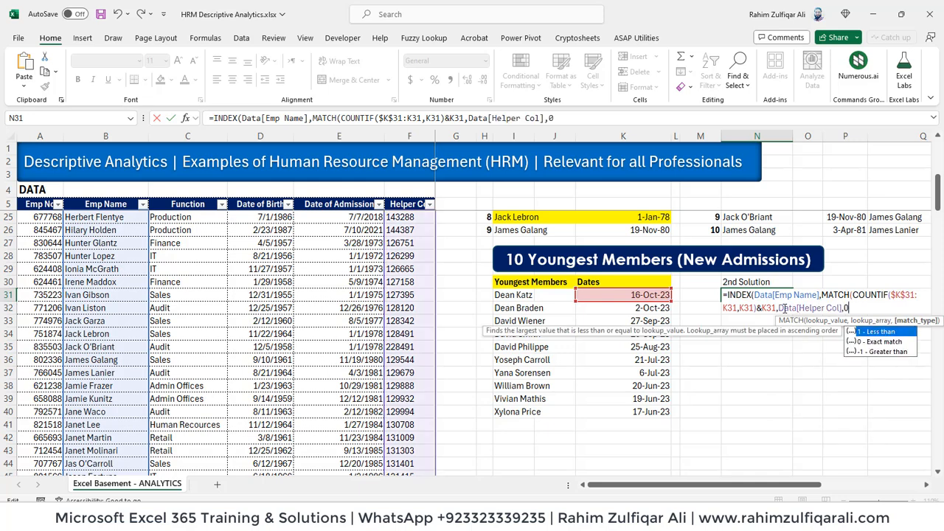
type("))")
key("Return")
Fill the N31 formula down through N40 for all 10 youngest members.
left_click_drag(767, 295, 784, 308)
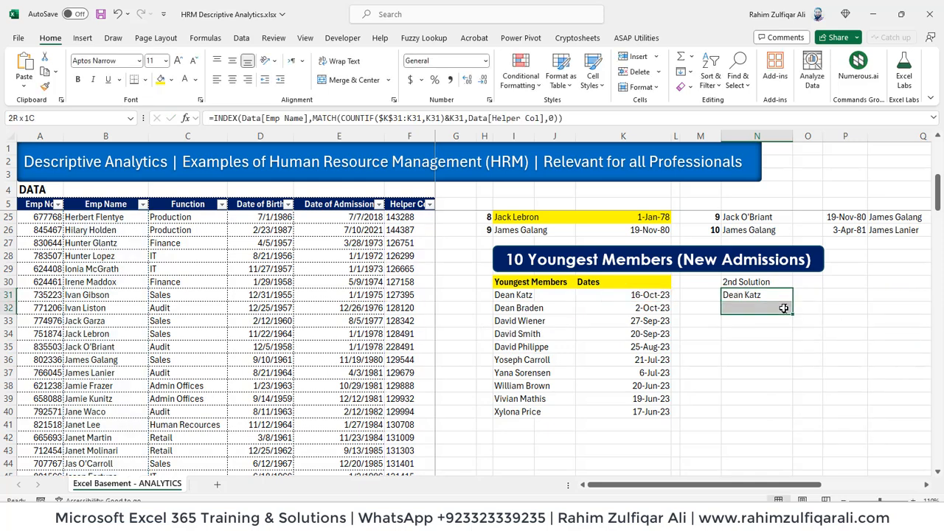
key("shift+Down")
key("shift+Down")
key("shift+Down")
key("shift+Down")
key("shift+Down")
key("shift+Down")
key("shift+Down")
key("shift+Down")
key("ctrl+d")
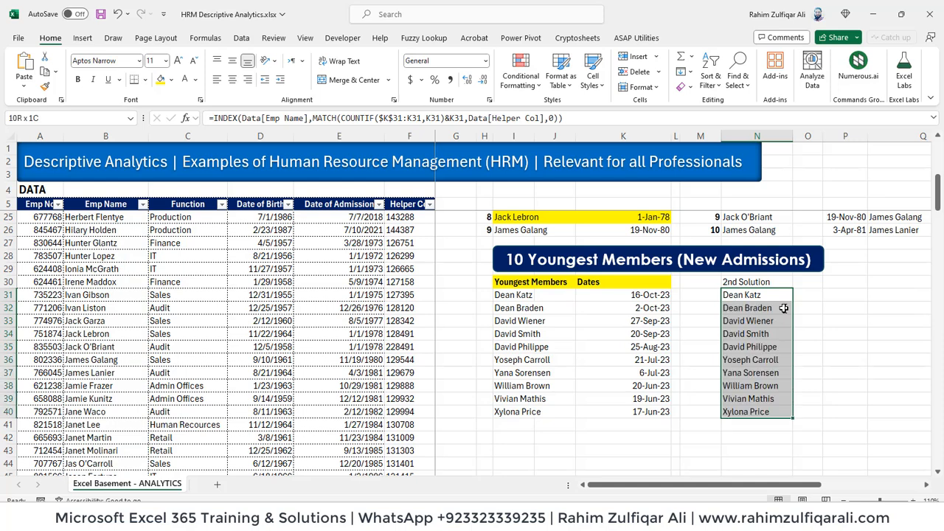
Compare the names in the 2nd Solution column with the first Youngest Members list in I31:I40.
key("Left")
key("Right")
key("Down")
key("Down")
key("Down")
key("Down")
key("Down")
key("Down")
key("Down")
key("Down")
key("Down")
key("Left")
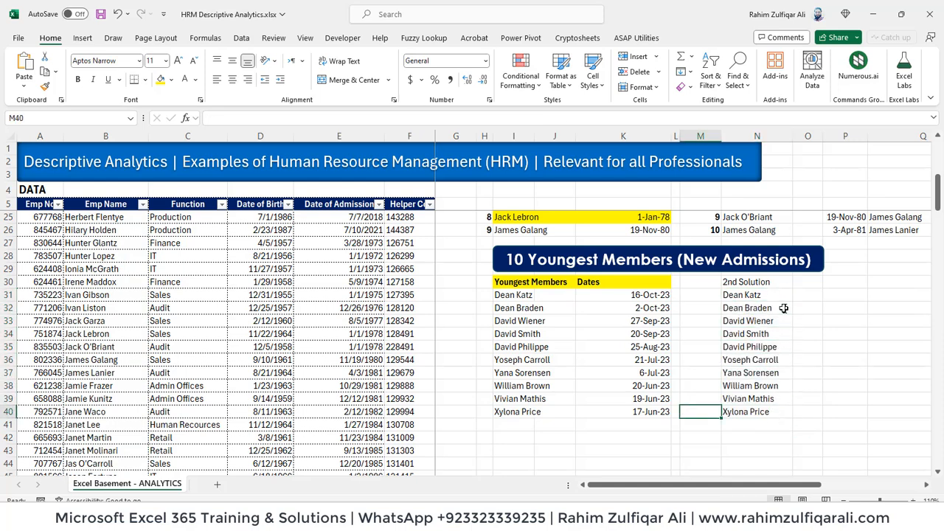
key("Left")
key("Left")
key("Left")
key("Left")
key("Up")
key("Up")
key("Up")
key("Up")
key("Up")
key("Up")
key("Up")
key("Up")
key("Up")
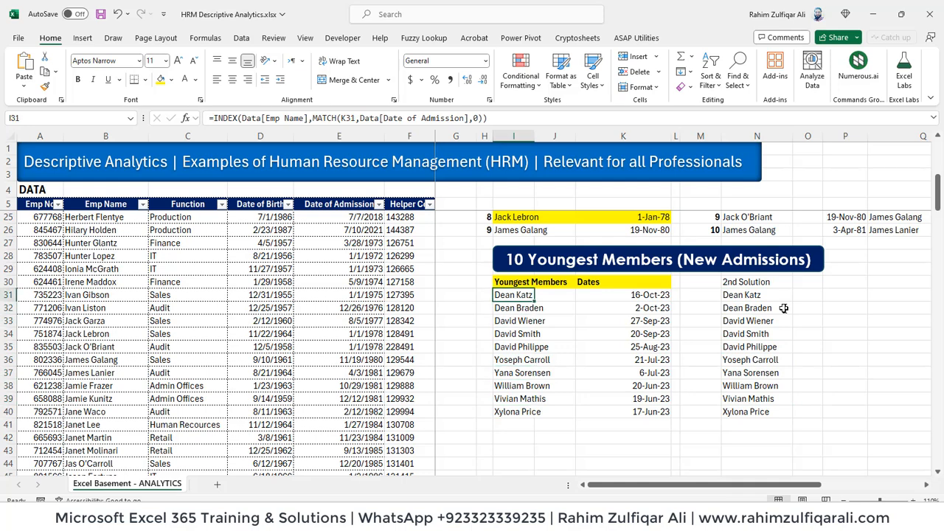
key("Down")
key("Right")
key("Right")
key("Right")
key("Right")
key("Up")
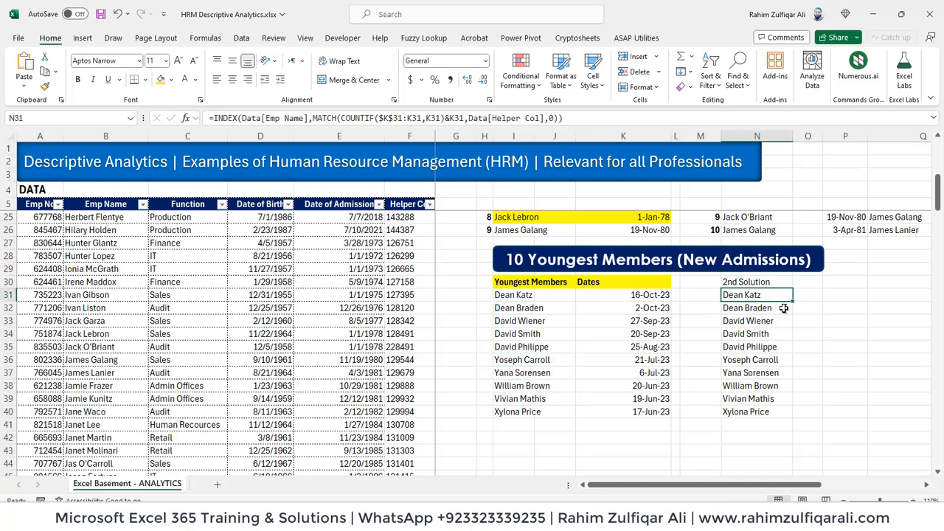
Inspect the INDEX-MATCH-COUNTIF formula in N31 and its filled copies down to N40 without changing them.
key("F2")
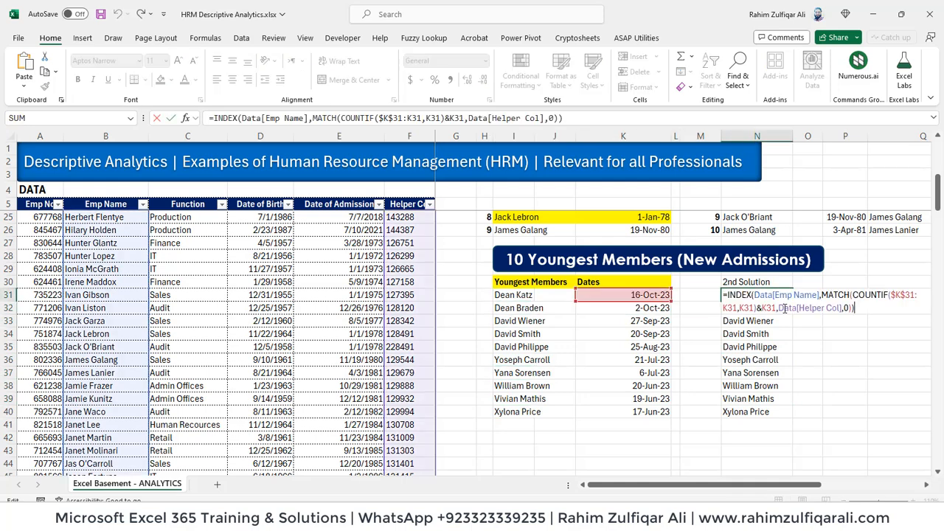
key("Escape")
key("Down")
key("Down")
key("Down")
key("Down")
key("Down")
key("Down")
key("Down")
key("Down")
key("Down")
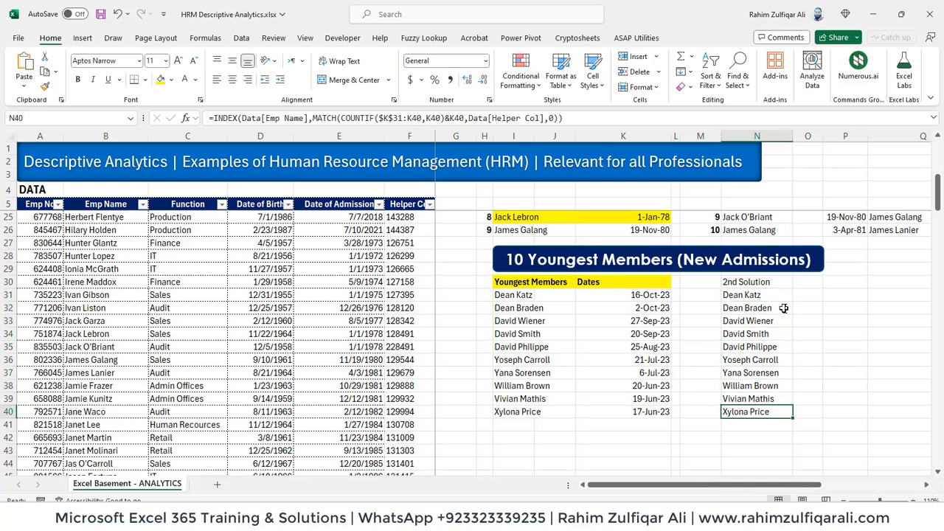
key("Down")
key("Up")
key("Up")
key("Up")
key("Up")
key("Up")
key("Up")
key("Up")
key("Up")
key("Up")
key("Up")
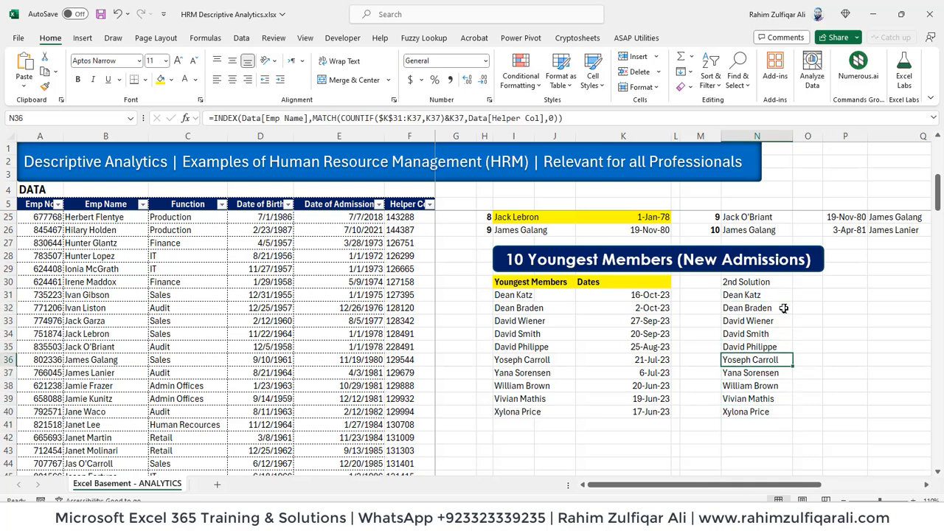
Check row 31 of the first Youngest Members list against the 2nd Solution and review the N31 formula again.
key("Left")
key("Left")
key("Left")
key("Left")
key("Left")
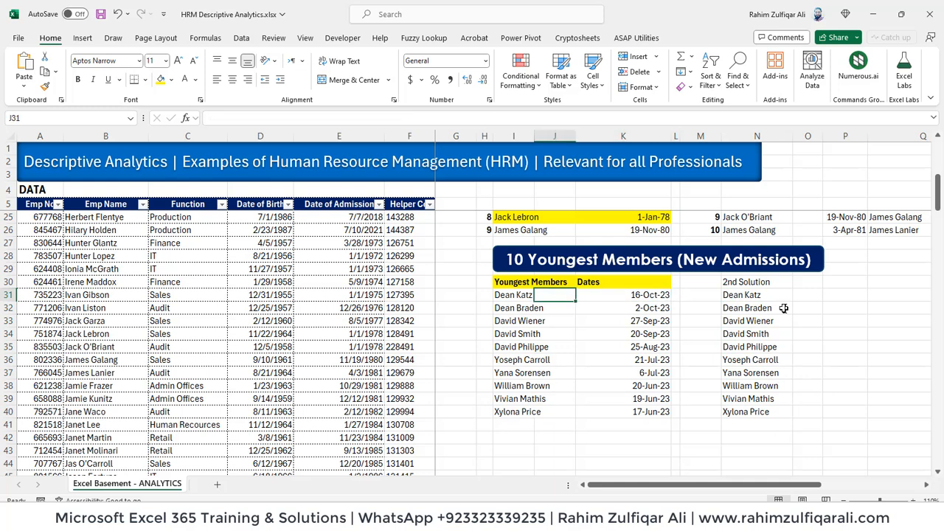
key("Right")
key("Right")
key("Right")
key("Right")
key("Right")
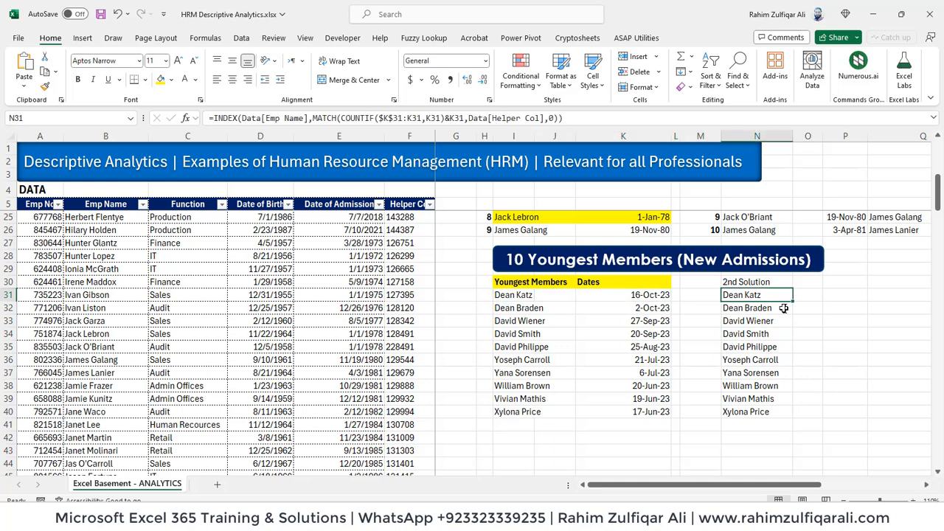
key("F2")
key("Return")
key("Down")
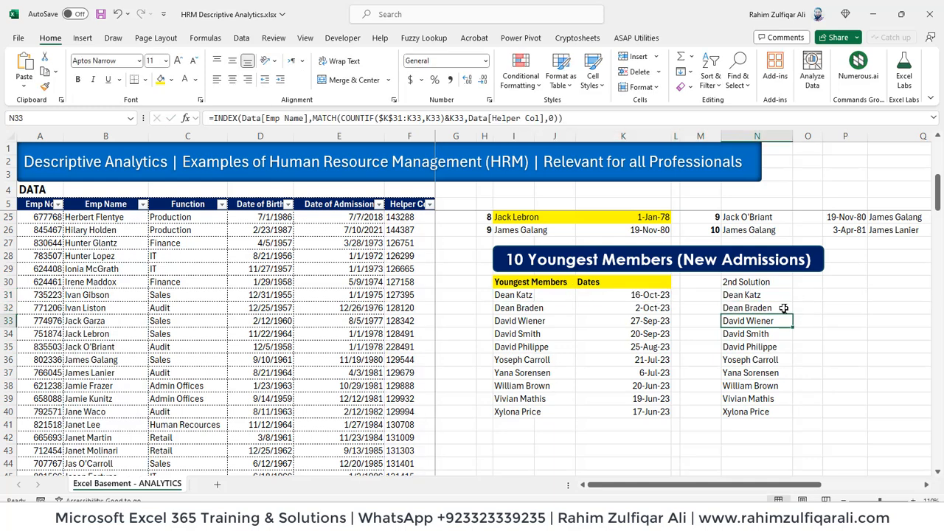
key("Down")
key("Down")
Return to the Descriptive Analytics Questions list and go to question 3, 10 Eldest Members (Date of Birth), in cell I9.
key("Up")
key("Up")
key("Up")
key("Up")
key("Up")
key("Up")
key("Up")
key("Up")
key("Up")
key("Up")
key("Up")
key("Up")
key("Up")
key("Up")
key("Up")
key("Up")
key("Up")
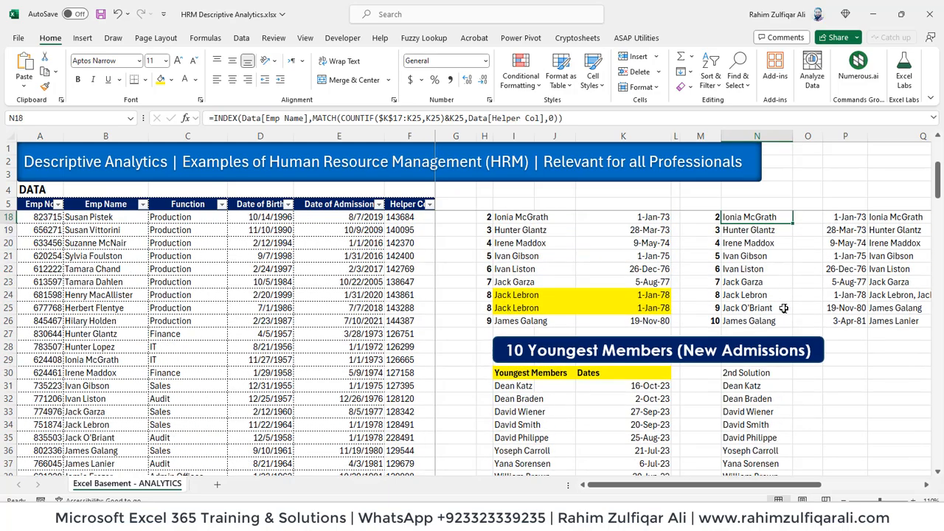
key("ctrl+Up")
key("ctrl+Up")
key("ctrl+Up")
key("Down")
key("Down")
key("Down")
key("Down")
key("Down")
key("Down")
key("Down")
key("Down")
key("Down")
key("Down")
key("Left")
key("Left")
key("Left")
key("Left")
key("Left")
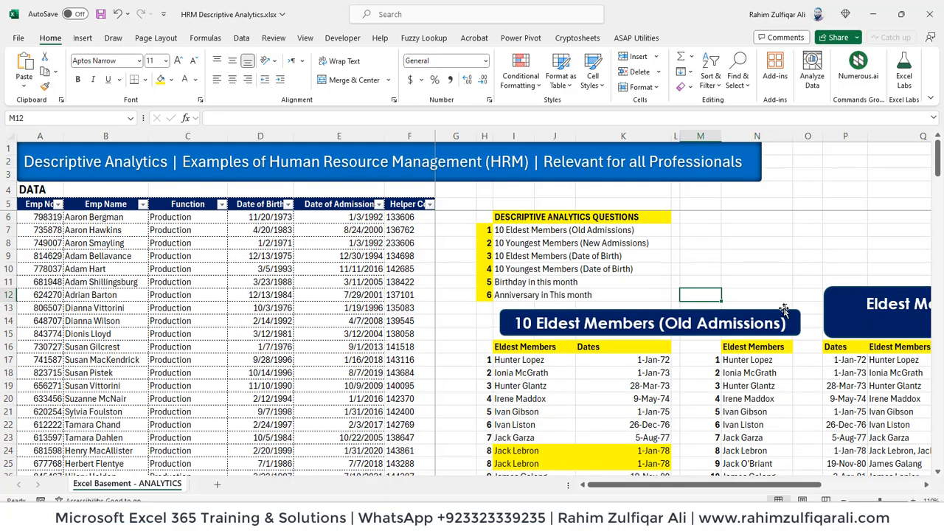
key("Up")
key("Up")
key("Up")
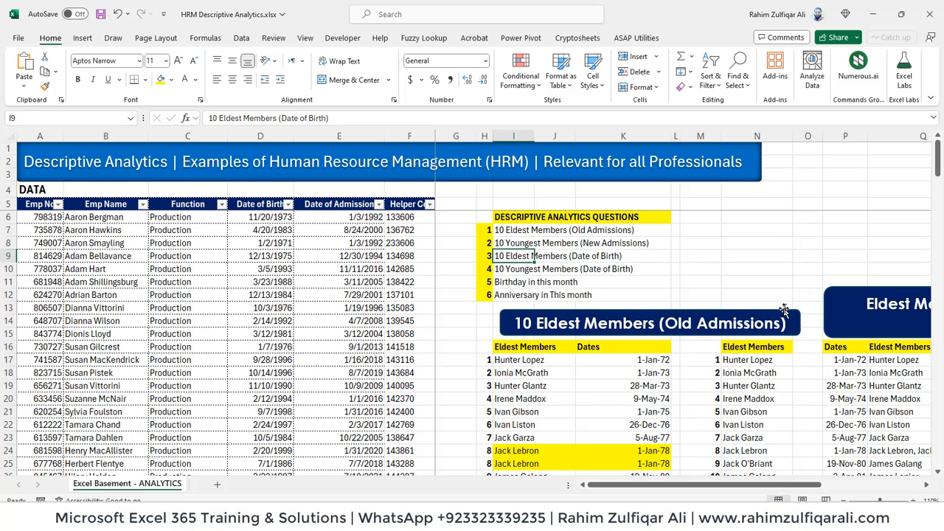
Review the date columns of the data table along row 9 in relation to the 10 Eldest Members (Date of Birth) question.
key("Left")
key("Left")
key("Left")
key("Left")
key("Left")
key("Left")
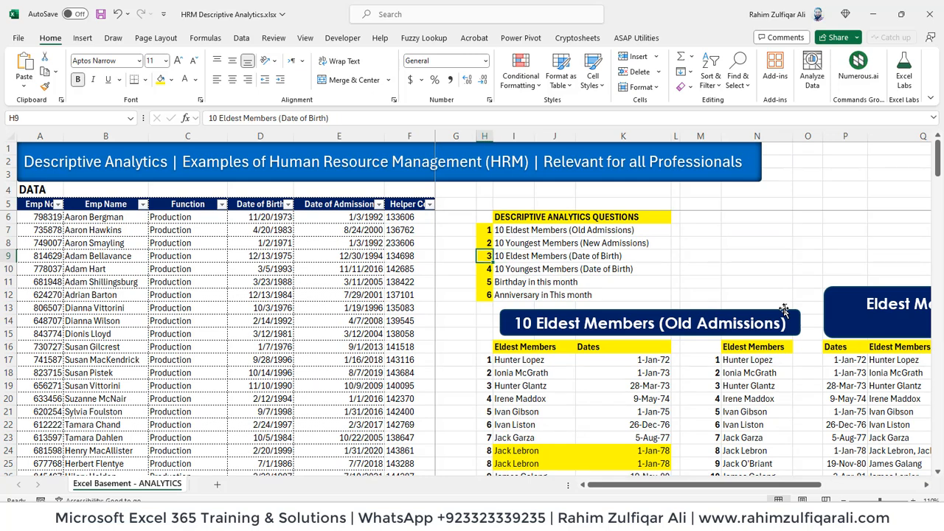
key("Right")
key("Right")
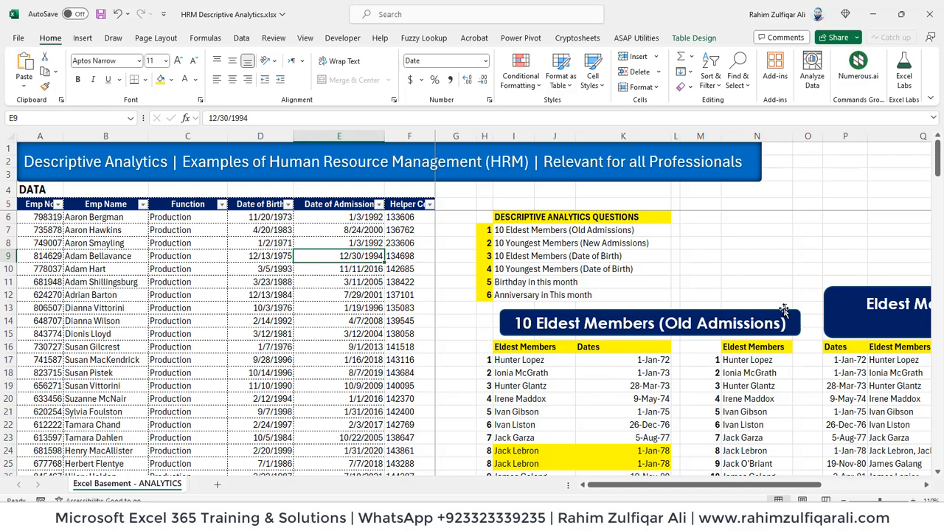
key("Right")
key("Right")
key("Right")
key("Right")
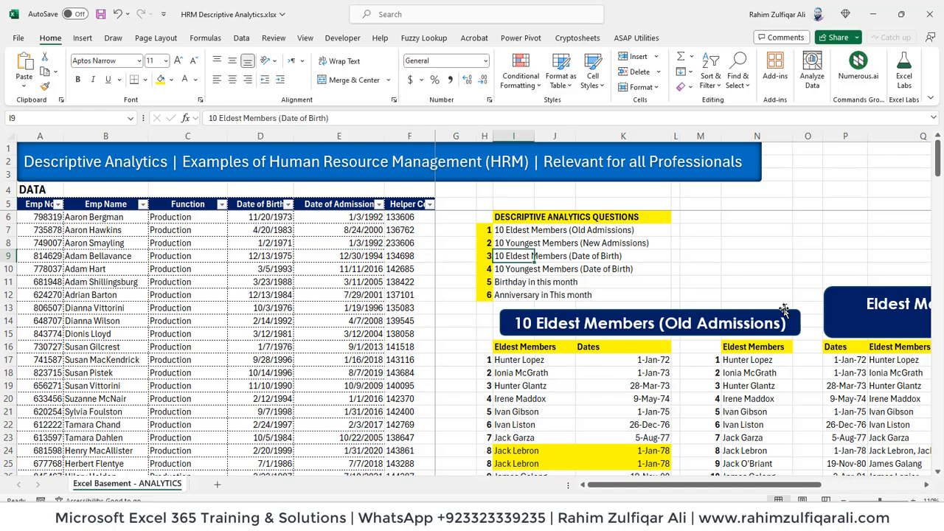
Go to K46, the first Dates cell under the 10 Eldest Members (DOB) heading.
key("Down")
key("Down")
key("Down")
key("Down")
key("Down")
key("Down")
key("Down")
key("Down")
key("Down")
key("Down")
key("Down")
key("Down")
key("Down")
key("Down")
key("Down")
key("Down")
key("Down")
key("Down")
key("Down")
key("Down")
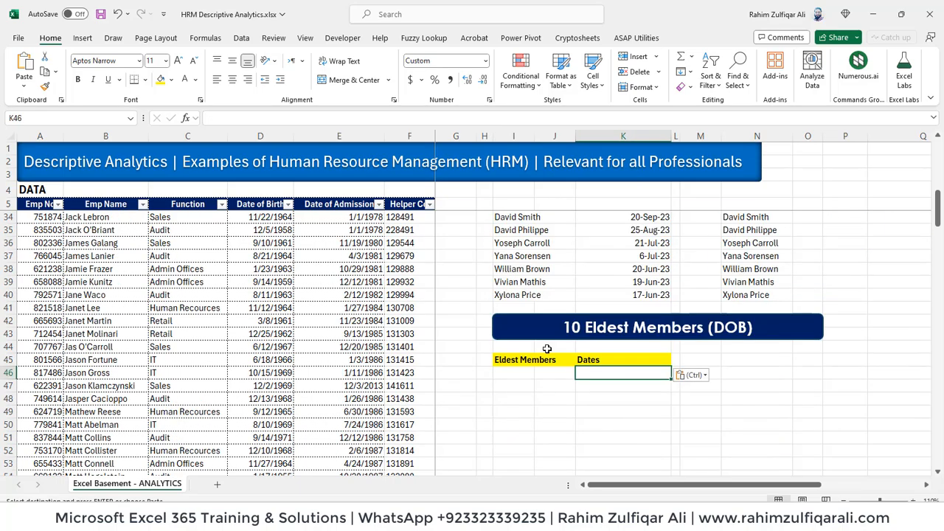
Copy the text of the SMALL formula in K17, the first date of the 10 Eldest Members (Old Admissions) list.
key("Up")
key("Up")
key("Up")
key("Up")
key("Up")
key("Up")
key("Up")
key("Up")
key("Up")
key("Up")
key("Up")
key("Up")
key("Up")
key("Up")
key("Up")
key("Up")
key("Up")
key("Up")
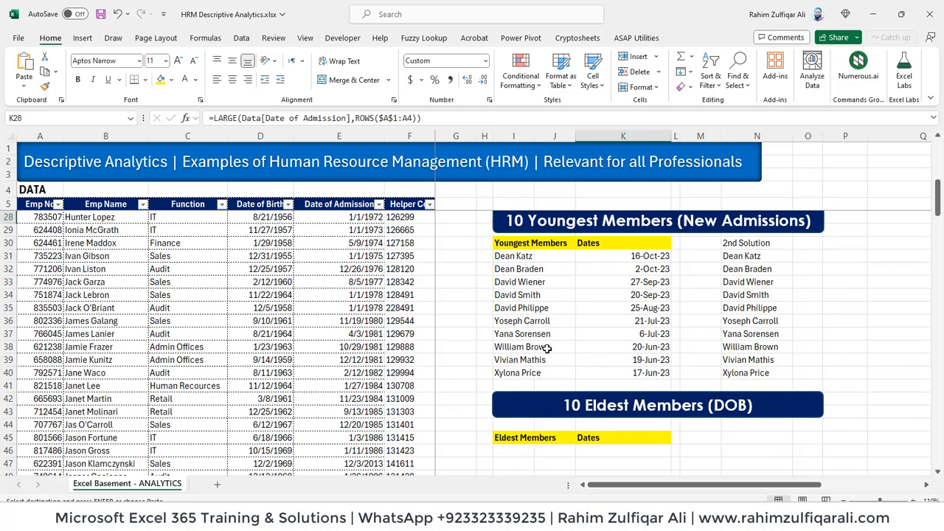
key("Up")
key("Up")
key("Up")
key("Up")
key("Up")
key("Up")
key("Up")
key("Up")
key("Up")
key("Up")
key("Up")
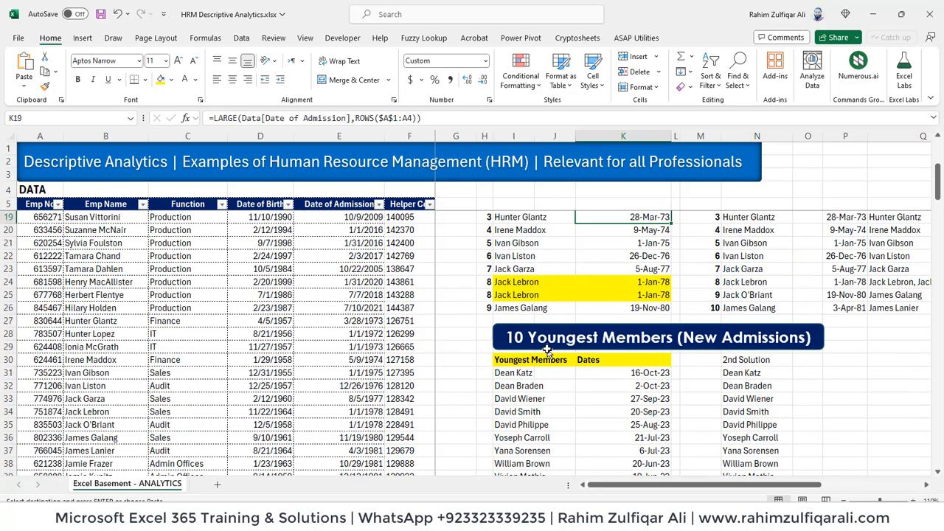
key("F2")
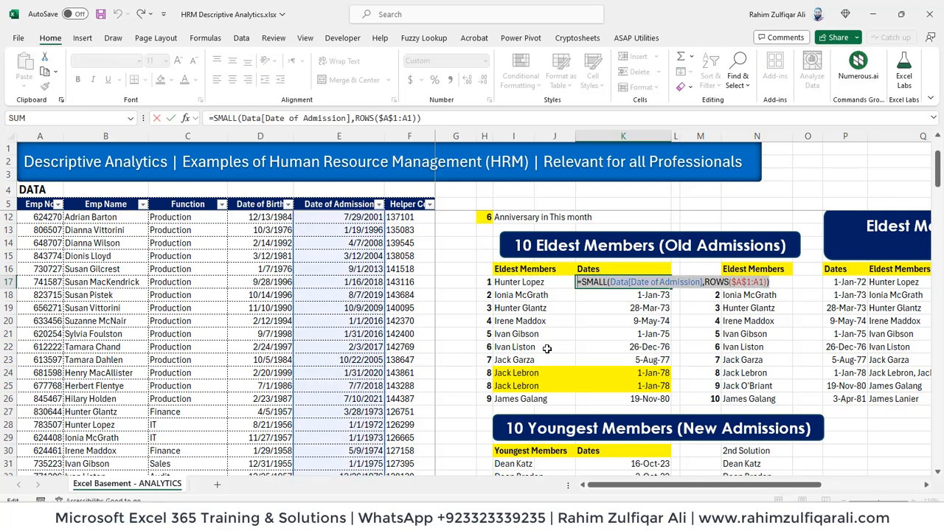
key("Return")
Paste =SMALL(Data[Date of Admission],ROWS($A$1:A1)) into K46, the first Dates cell of the 10 Eldest Members (DOB) list.
key("Down")
key("Down")
key("Down")
key("Down")
key("Down")
key("Down")
key("Down")
key("Down")
key("Down")
key("Down")
key("Down")
key("Down")
key("Down")
key("Down")
key("Down")
key("Down")
key("Down")
key("Down")
key("Down")
key("Down")
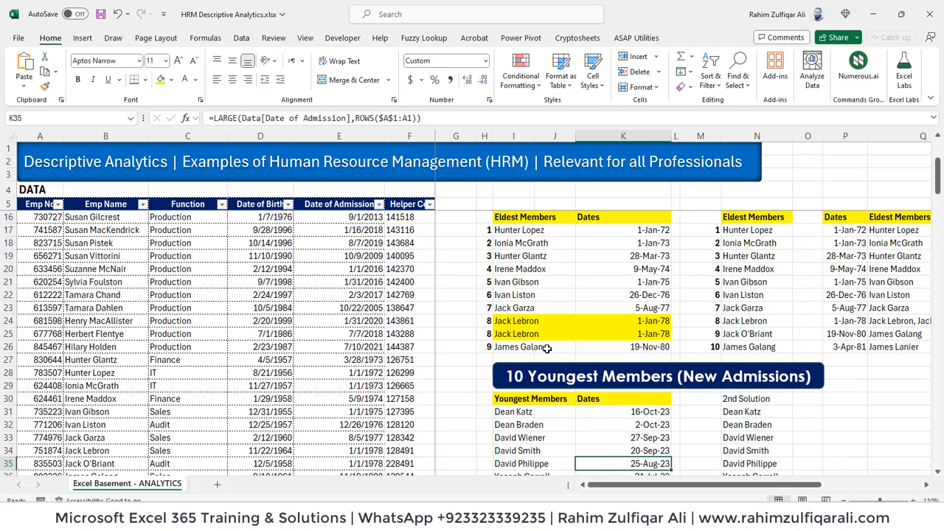
key("Down")
key("Down")
key("Up")
key("Up")
key("Up")
key("Up")
key("Up")
key("Up")
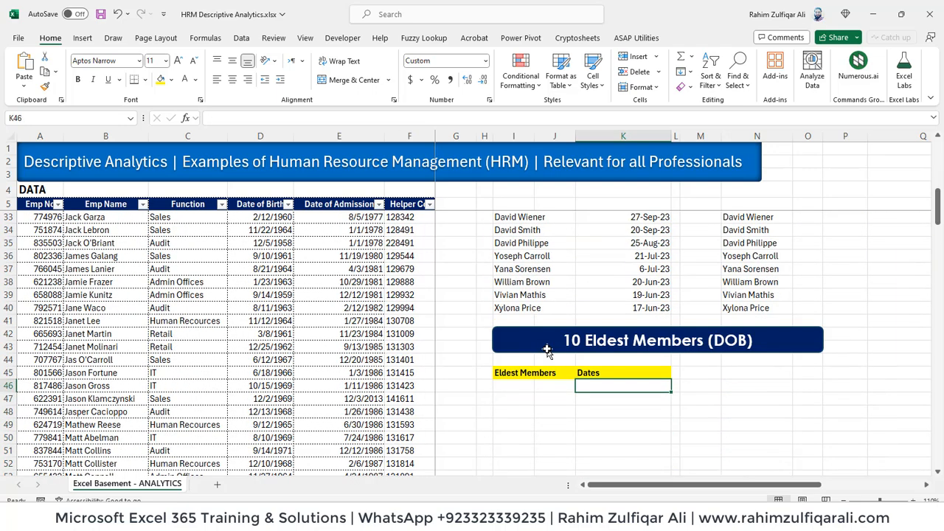
key("F2")
type("=SMALL(Data[Date of Admission],ROWS($A$1:A1))")
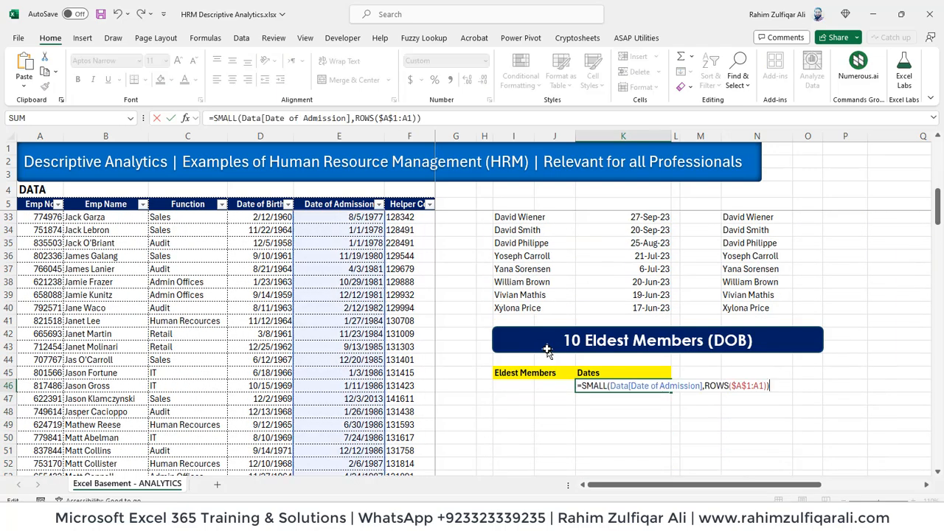
Change the column reference in the K46 formula to Date of Birth, giving =SMALL(Data[Date of Birth],ROWS($A$1:A1)).
key("Left")
key("Left")
key("Left")
key("Left")
key("Left")
key("Left")
key("Left")
key("Left")
key("Left")
key("Left")
key("Left")
key("Left")
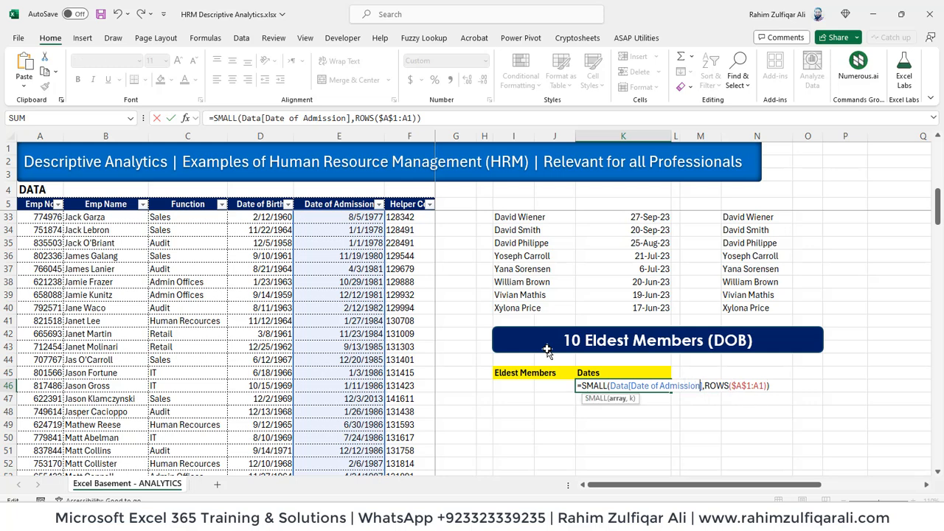
key("BackSpace")
key("BackSpace")
key("BackSpace")
key("BackSpace")
key("BackSpace")
key("BackSpace")
key("BackSpace")
key("BackSpace")
key("BackSpace")
key("BackSpace")
key("BackSpace")
key("BackSpace")
key("BackSpace")
key("BackSpace")
key("BackSpace")
key("BackSpace")
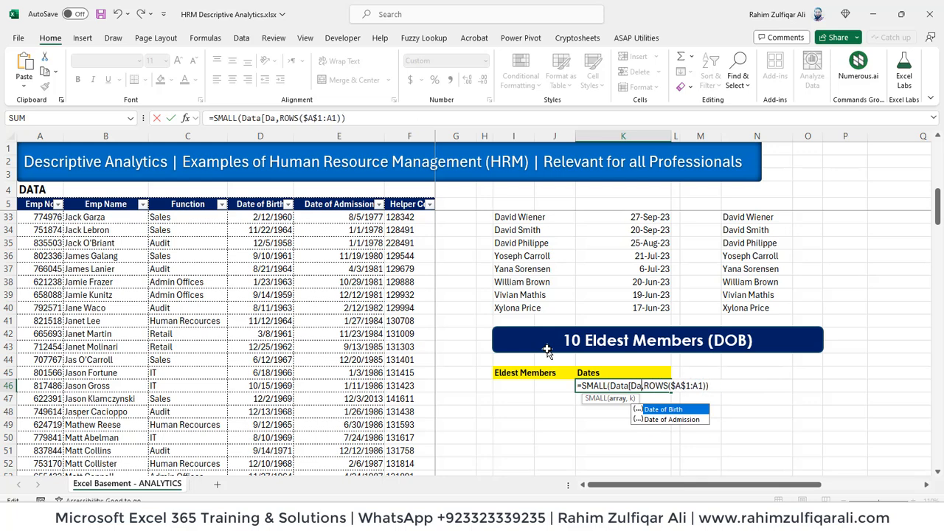
key("Tab")
type("]")
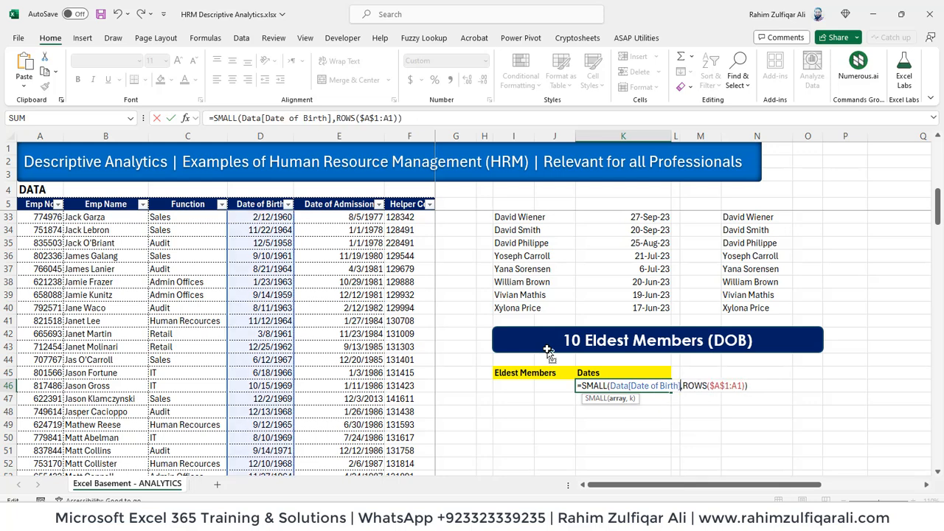
key("Right")
key("Right")
key("Right")
key("Right")
key("Right")
key("Right")
key("Right")
key("ctrl+Return")
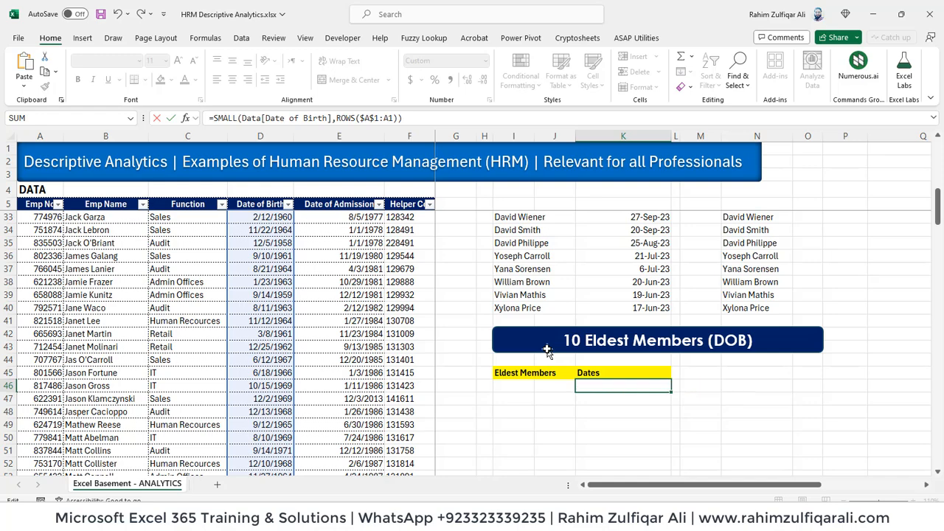
Fill the K46 formula down to K56 and clear the extra eleventh date in K56, keeping K46:K55.
key("shift+Down")
key("shift+Down")
key("shift+Down")
key("shift+Down")
key("shift+Down")
key("shift+Down")
key("shift+Down")
key("shift+Down")
key("shift+Down")
key("shift+Down")
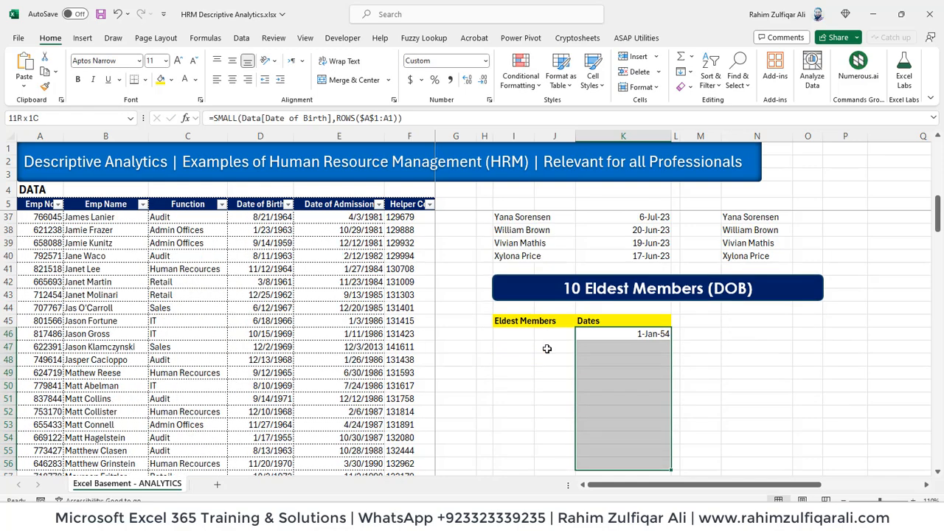
key("ctrl+d")
key("Down")
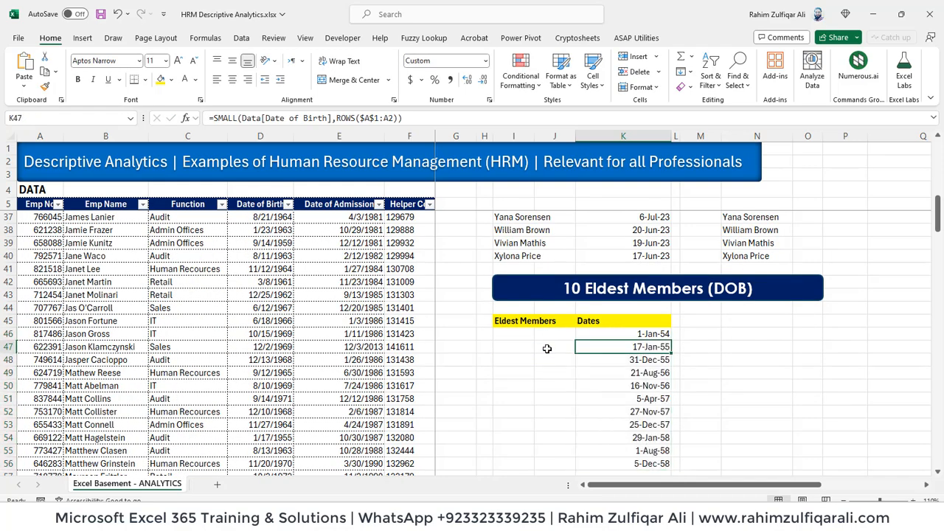
key("ctrl+Down")
key("Delete")
Review the ten filled dates of birth and their SMALL formulas in K46:K55.
key("Up")
key("Up")
key("Up")
key("Up")
key("Up")
key("Up")
key("Up")
key("Up")
key("Up")
key("Up")
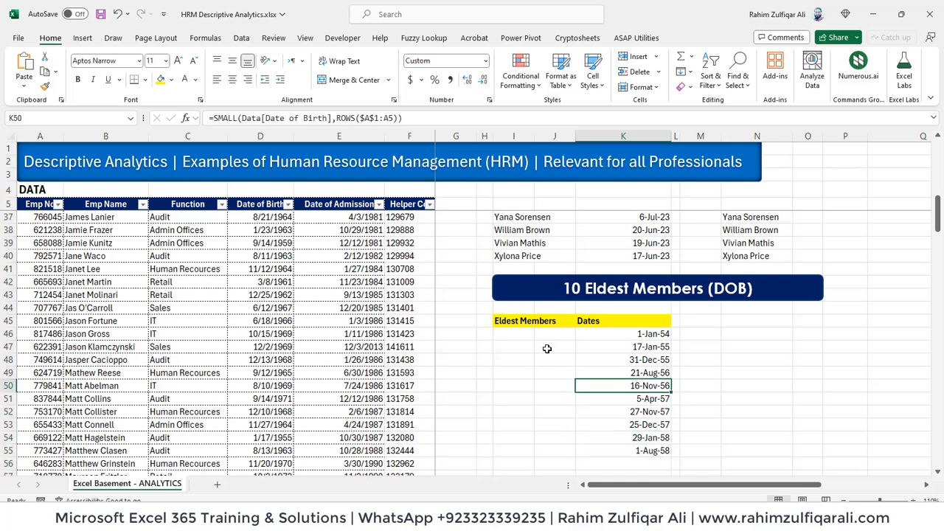
key("Down")
key("Down")
key("Down")
key("Down")
key("Down")
key("Down")
key("Down")
key("Down")
key("Down")
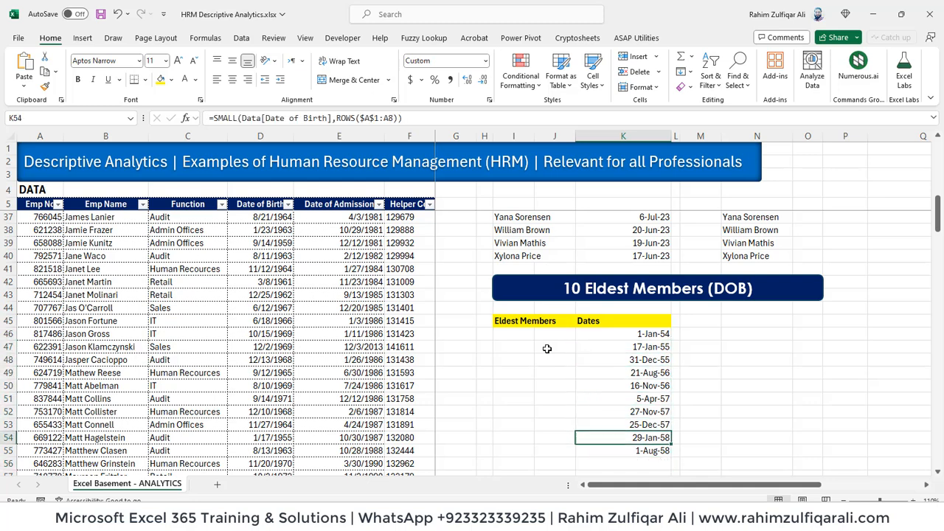
key("Up")
key("Up")
key("Up")
key("Up")
key("Up")
key("Up")
key("Up")
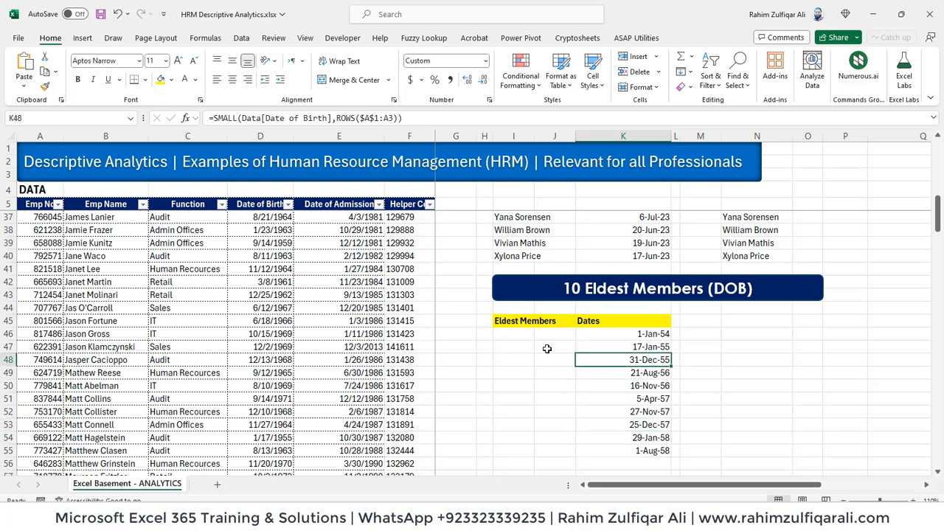
Check the dates of birth in K46:K55 alongside the empty Eldest Members column of the 10 Eldest Members (DOB) list.
key("Down")
key("Down")
key("Down")
key("Down")
key("Down")
key("Down")
key("Down")
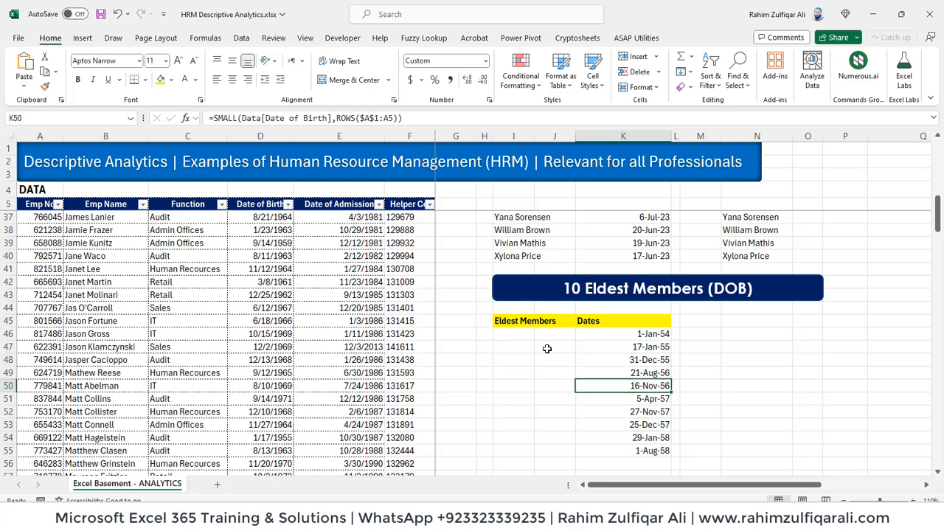
key("Left")
key("Left")
key("Up")
key("Up")
key("Up")
key("Up")
key("Up")
key("Up")
key("Up")
key("Up")
key("Up")
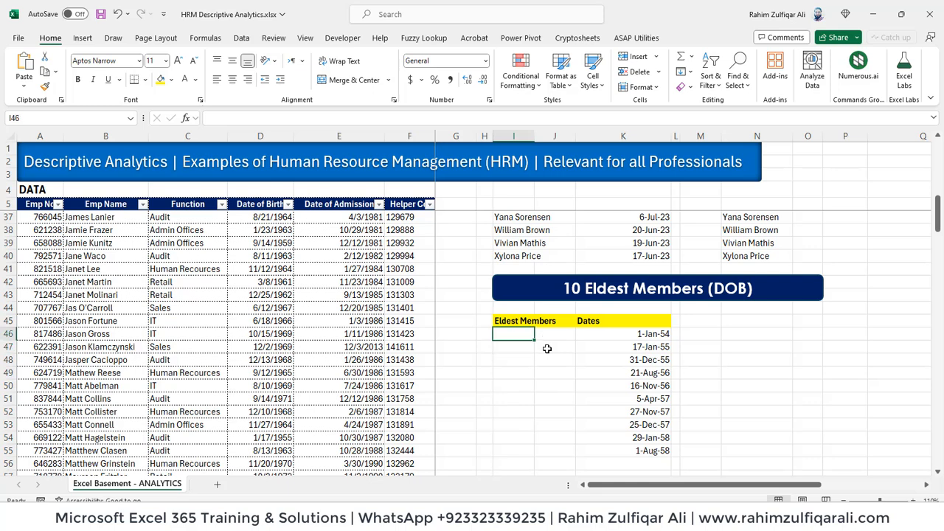
key("Right")
key("Right")
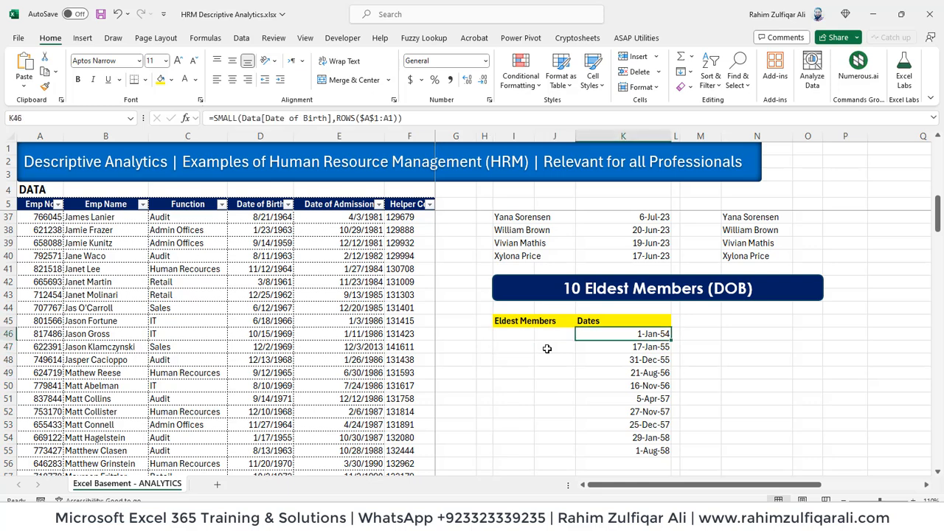
key("Down")
key("Down")
key("Down")
key("Down")
key("Down")
key("Down")
key("Down")
key("Down")
key("Down")
key("Down")
key("Up")
key("Up")
key("Up")
key("Up")
key("Up")
key("Up")
key("Up")
key("Up")
key("Up")
key("Up")
Start the first Eldest Members formula in I46 with =INDEX(Data[Emp Name],MATCH(K46.
key("Left")
key("Left")
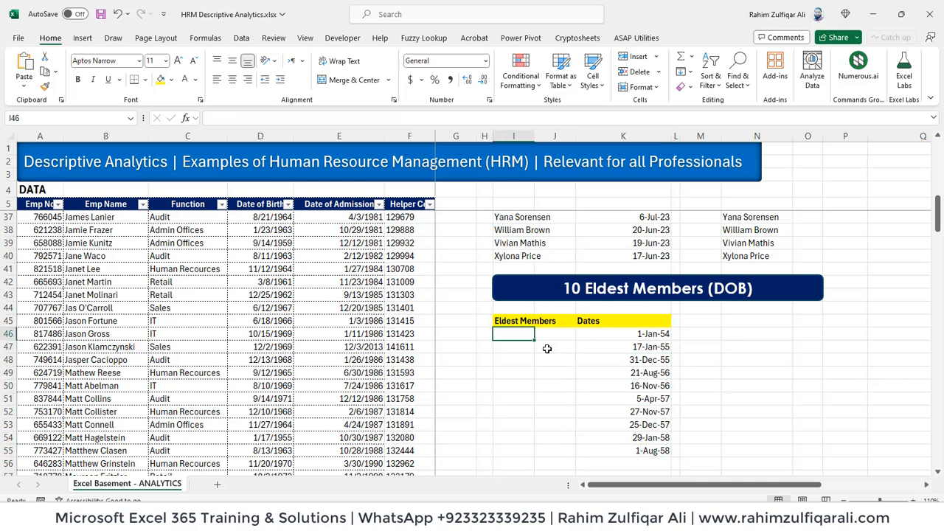
type("=INDEX(")
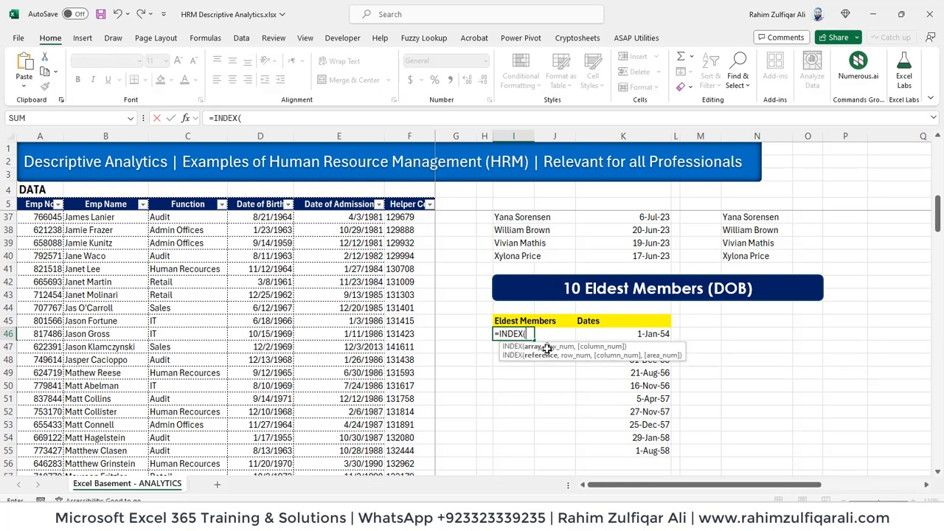
type("Data[")
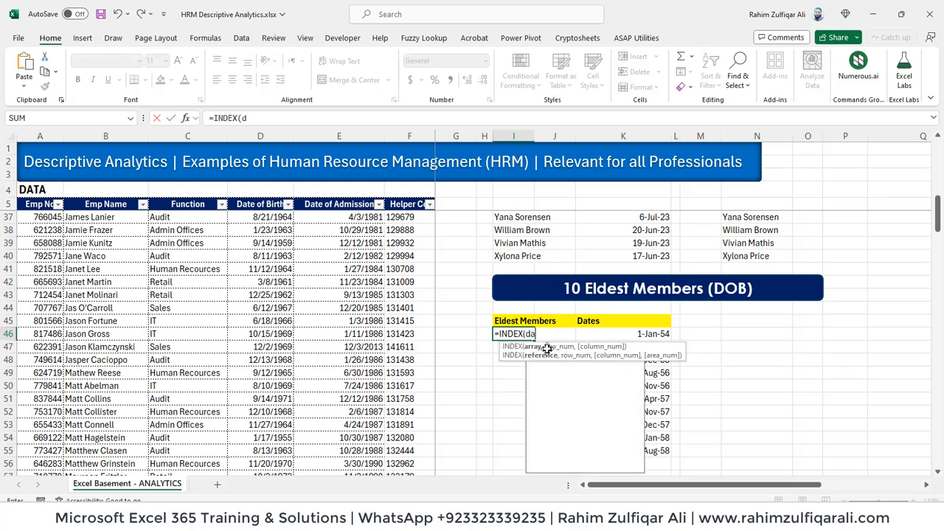
key("Down")
key("Down")
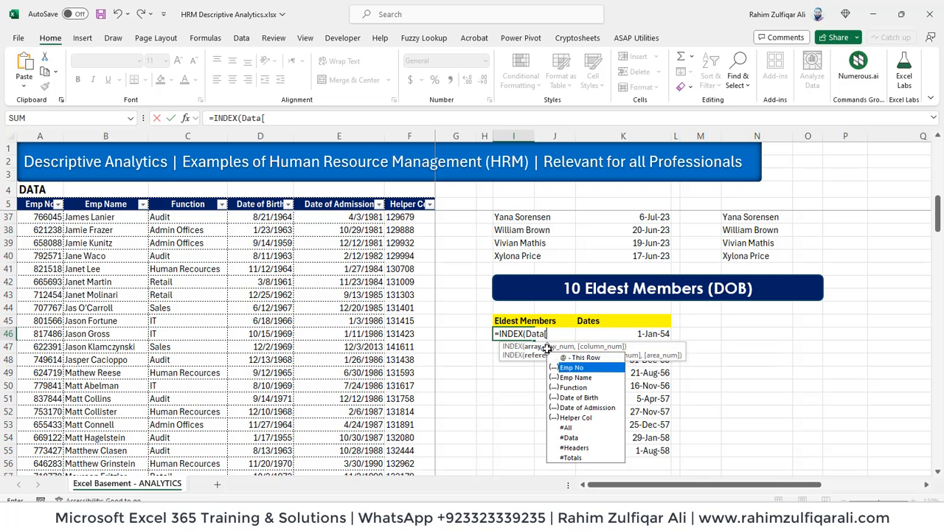
key("Tab")
type("],match")
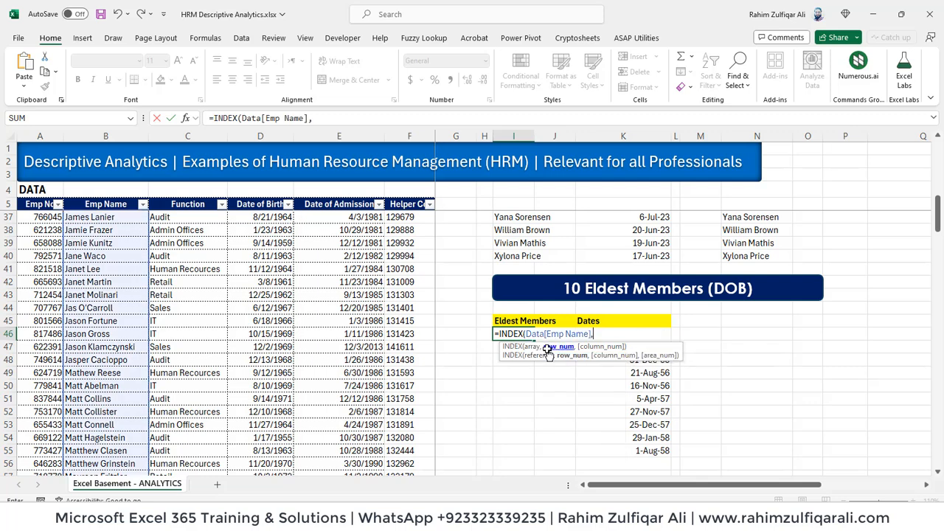
key("Tab")
key("Right")
key("Right")
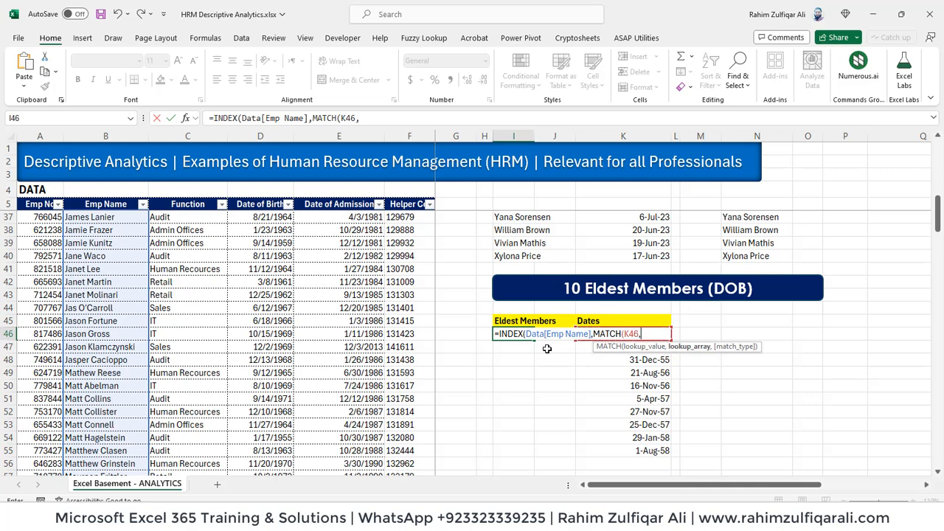
Complete the I46 formula with Data[Date of Birth] as lookup array and exact match 0, giving =INDEX(Data[Emp Name],MATCH(K46,Data[Date of Birth],0)).
type(",data")
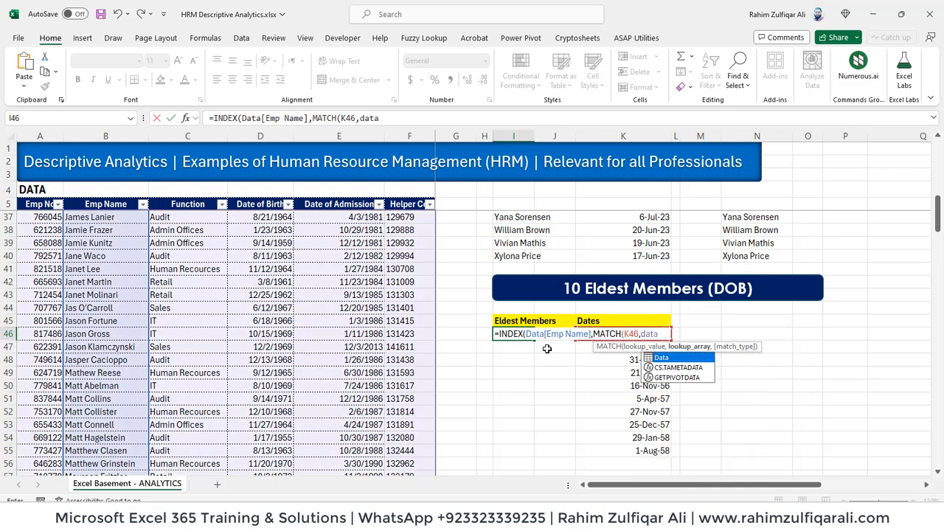
key("Tab")
type("[")
key("Down")
key("Down")
key("Down")
key("Down")
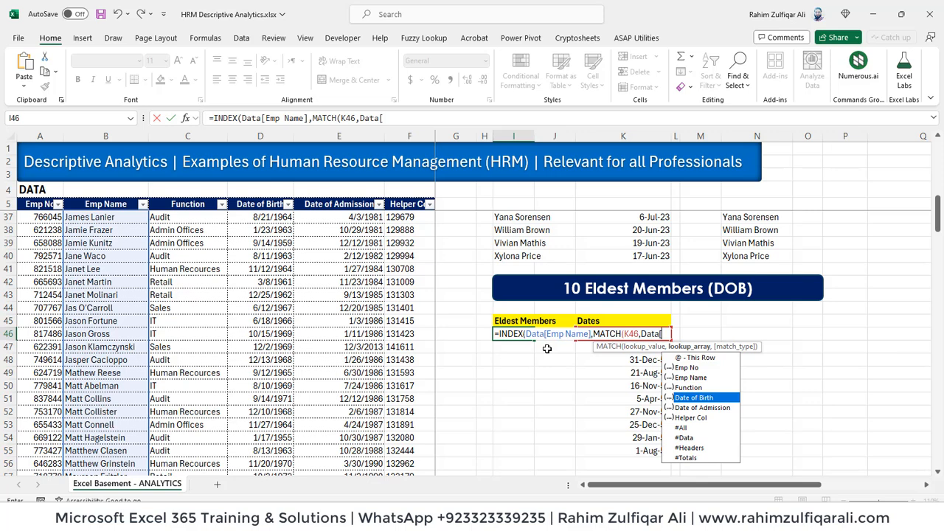
key("Tab")
type("],0")
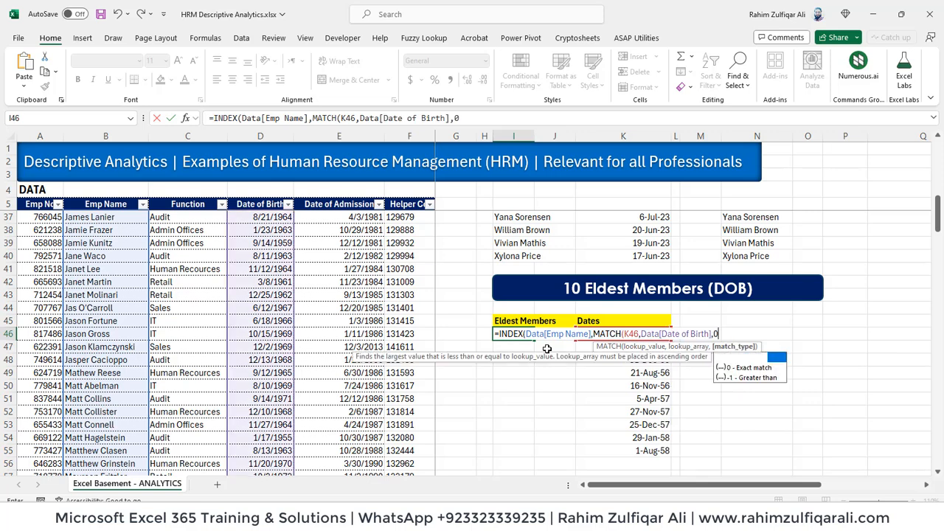
type(")")
key("Return")
Fill the I46 name lookup formula down through I55.
key("Up")
key("shift+Down")
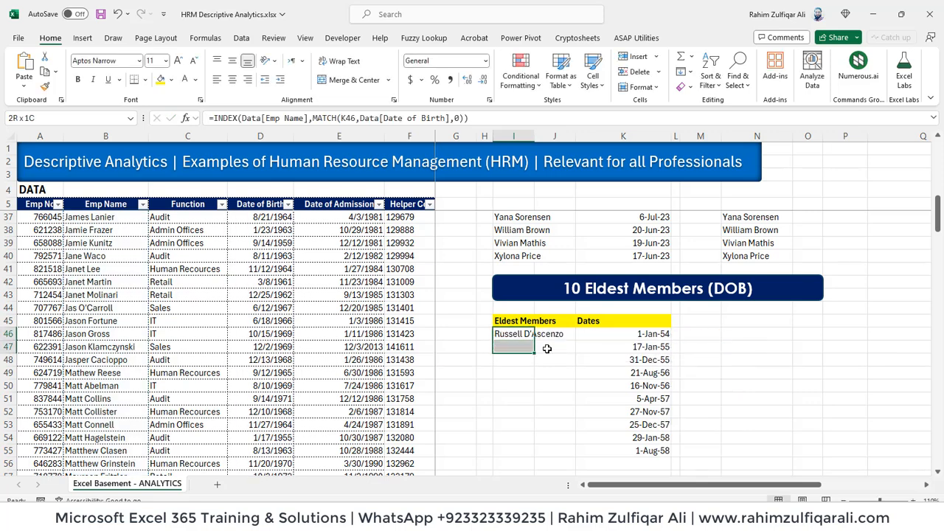
key("shift+Down")
key("shift+Down")
key("shift+Down")
key("shift+Down")
key("shift+Down")
key("shift+Down")
key("shift+Down")
key("shift+Down")
key("ctrl+d")
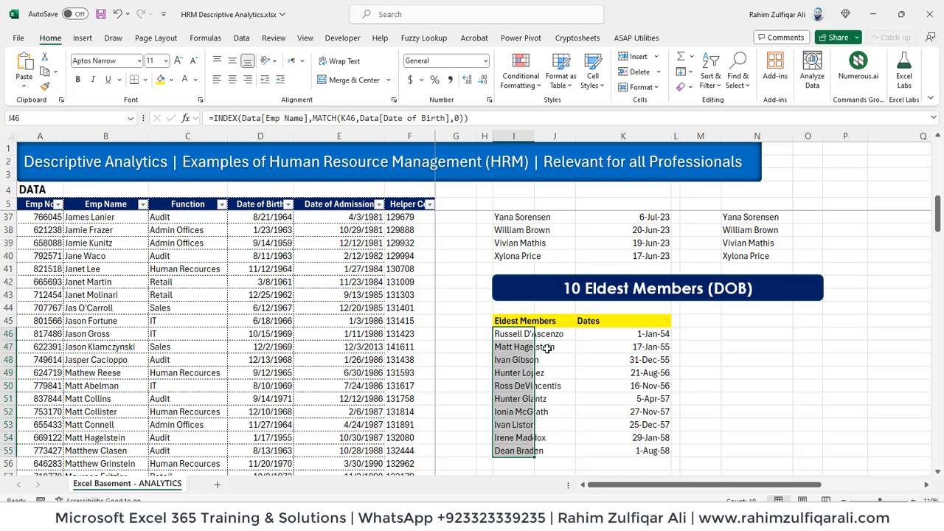
Review the names in I46:I55 and their INDEX/MATCH formulas against the neighbouring dates of birth.
key("Right")
key("Left")
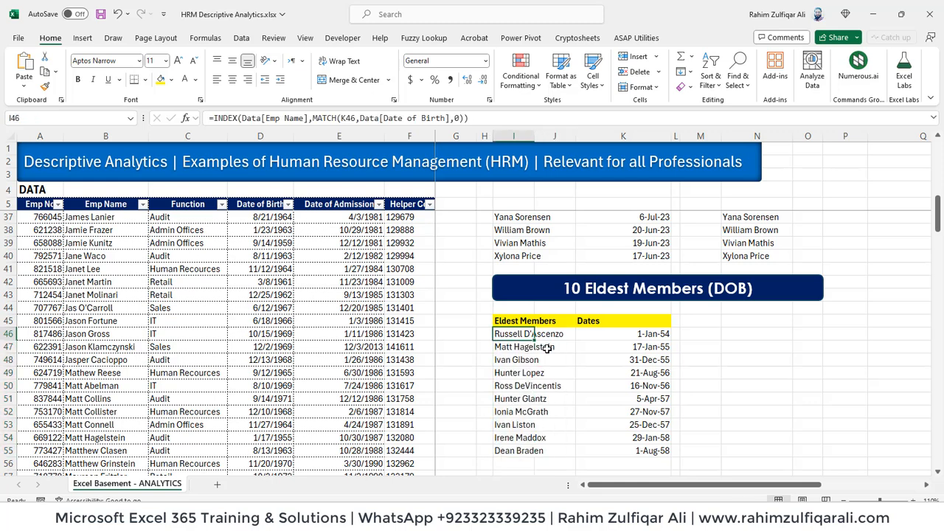
key("Down")
key("Down")
key("Down")
key("Down")
key("Down")
key("Down")
key("Down")
key("Down")
key("Down")
key("Up")
key("Up")
key("Up")
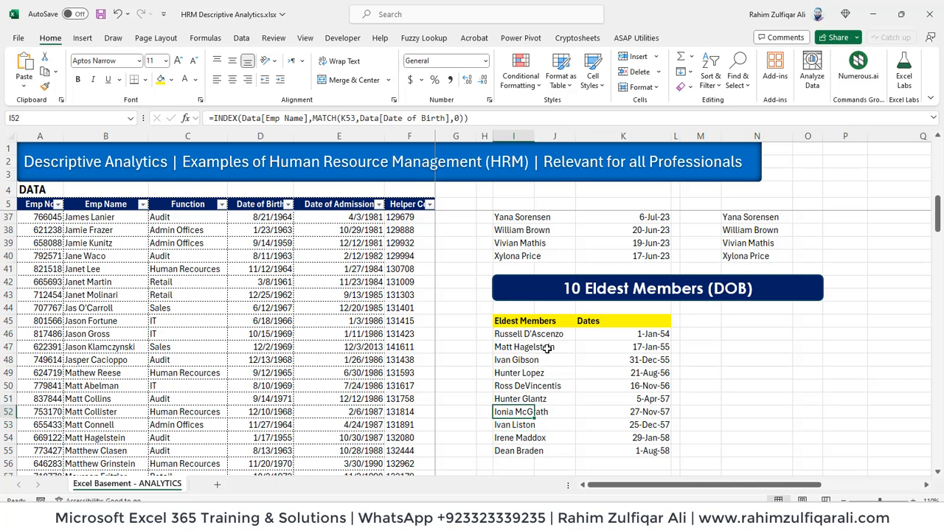
key("Up")
key("Up")
key("Up")
key("Up")
key("Up")
key("Up")
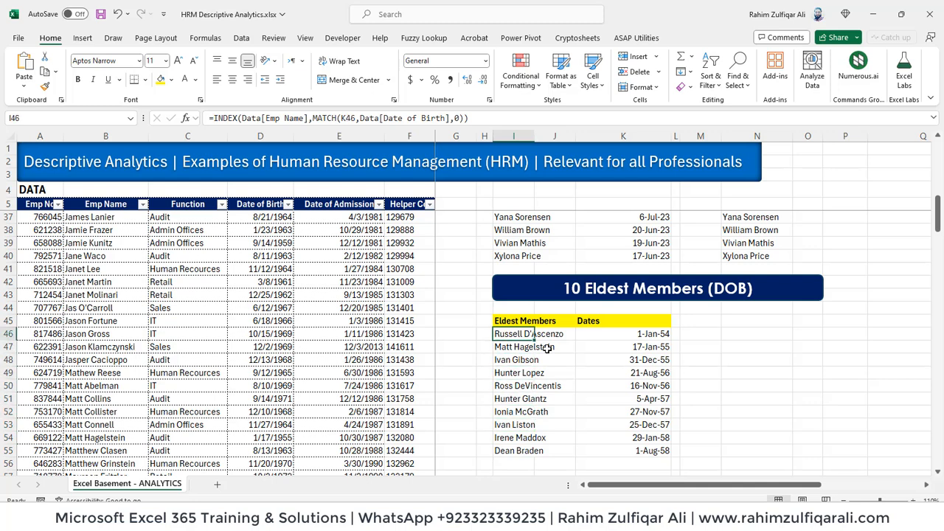
key("Down")
key("Down")
key("Down")
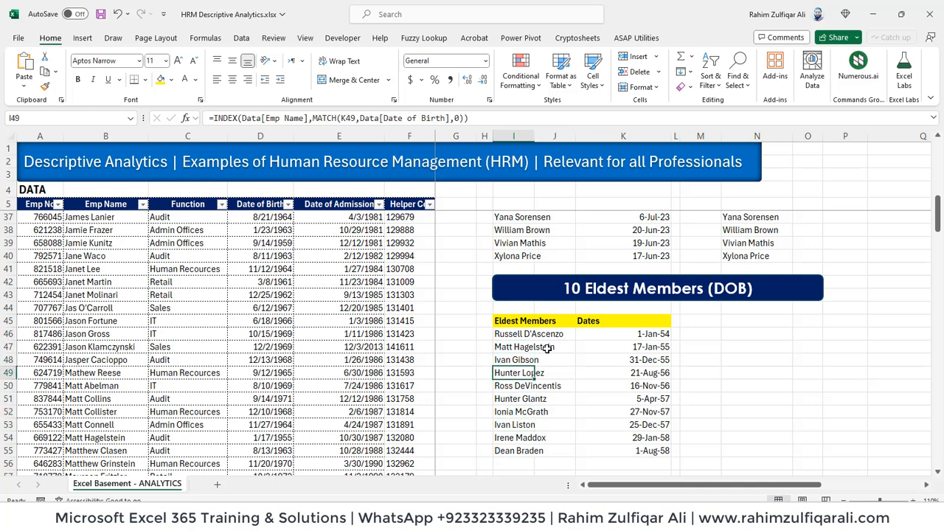
key("Right")
key("Right")
key("Down")
key("Down")
key("Down")
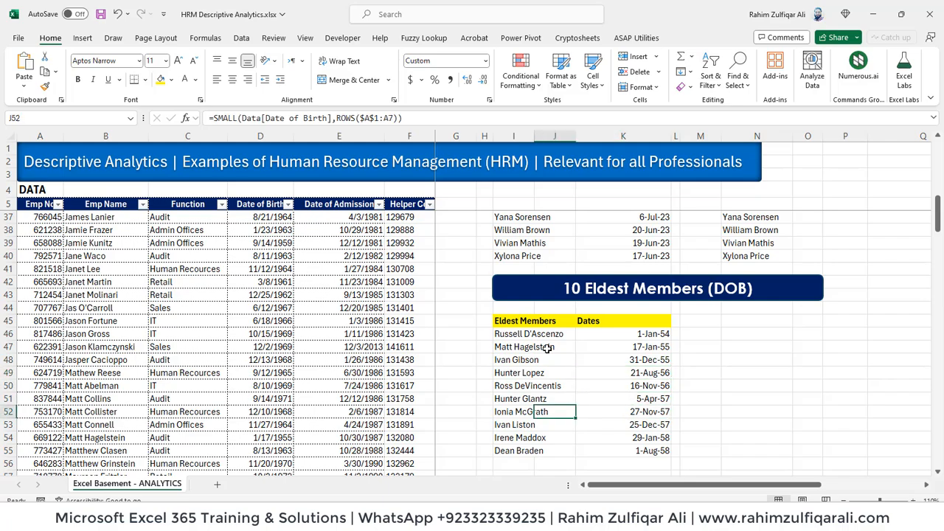
key("Left")
key("Left")
key("Up")
key("Up")
key("Up")
key("Up")
key("Down")
Inspect the COUNTIF and Helper Col based INDEX/MATCH formula in N17, beside the 10 Eldest Members (Old Admissions) list.
key("Up")
key("Up")
key("Up")
key("Up")
key("Up")
key("Up")
key("Up")
key("Up")
key("Up")
key("Up")
key("Up")
key("Up")
key("Up")
key("Up")
key("Up")
key("Up")
key("Up")
key("Up")
key("Up")
key("Up")
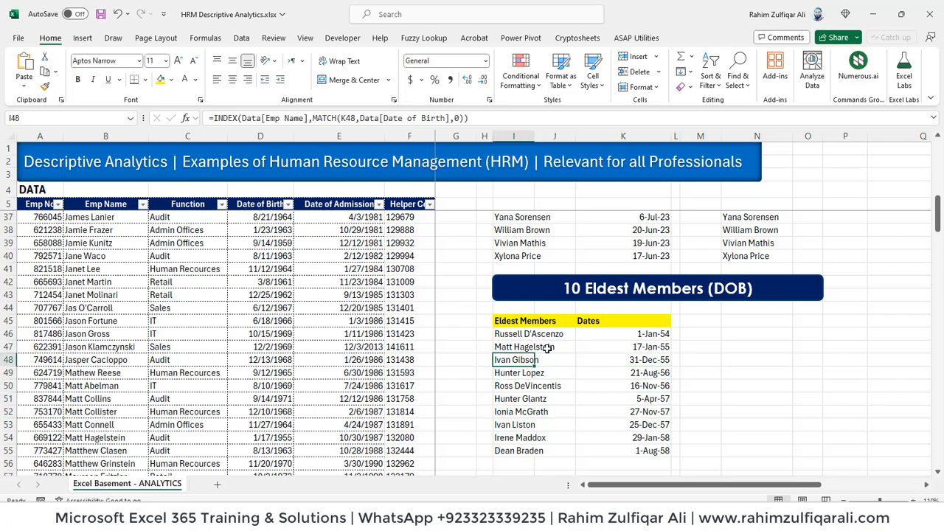
key("Up")
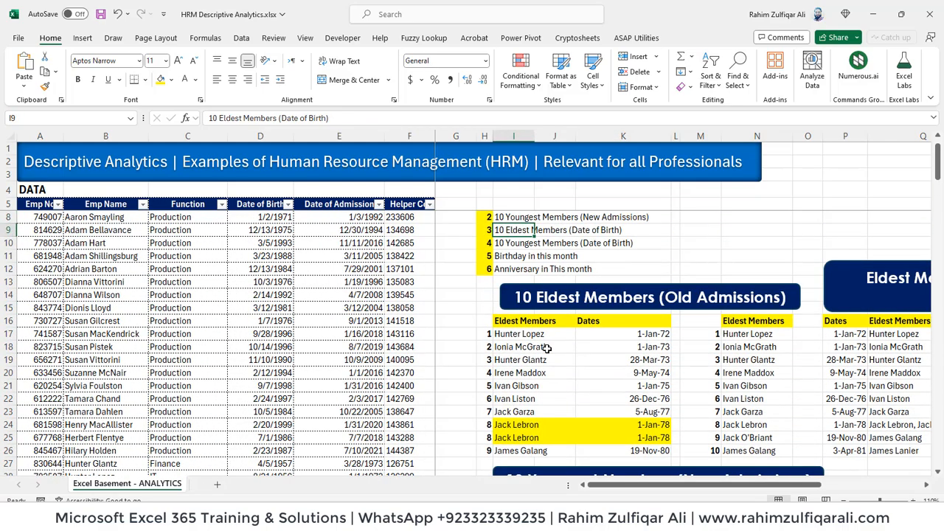
key("Down")
key("Down")
key("Down")
key("Down")
key("Down")
key("Down")
key("Down")
key("Down")
key("Down")
key("Down")
key("Down")
key("Down")
key("Right")
key("Right")
key("Right")
key("Right")
key("Up")
key("Up")
key("Up")
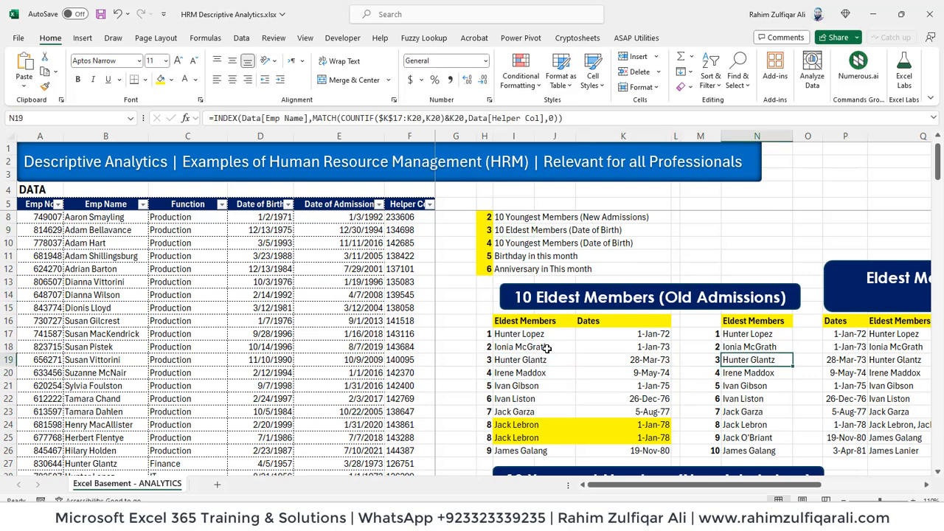
key("F2")
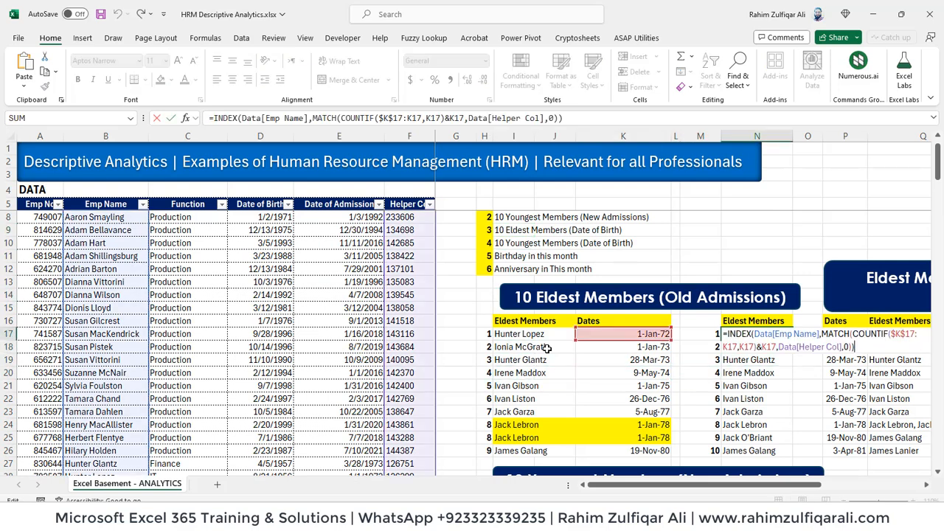
key("Escape")
Examine the COUNTIF formula in F6, the first cell of the Helper Col column.
key("Left")
key("Left")
key("Left")
key("Left")
key("Left")
key("Left")
key("Left")
key("Left")
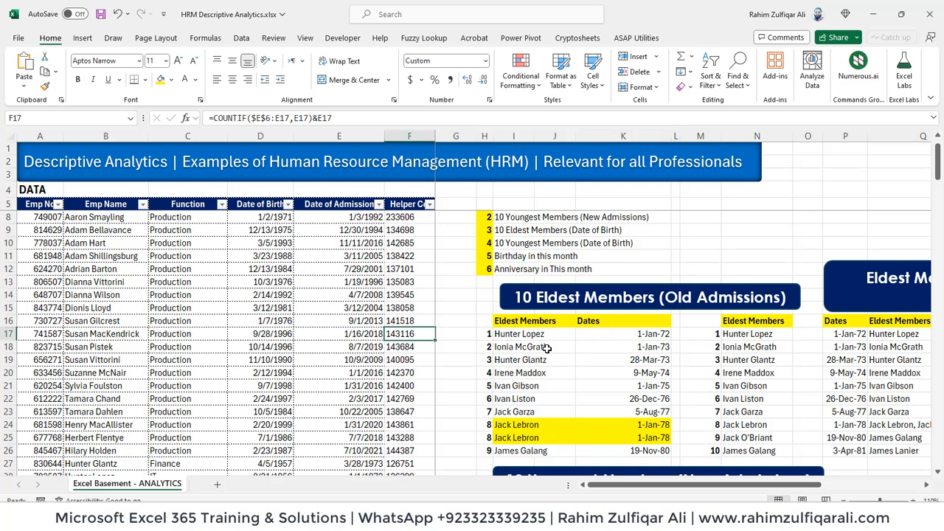
key("ctrl+Up")
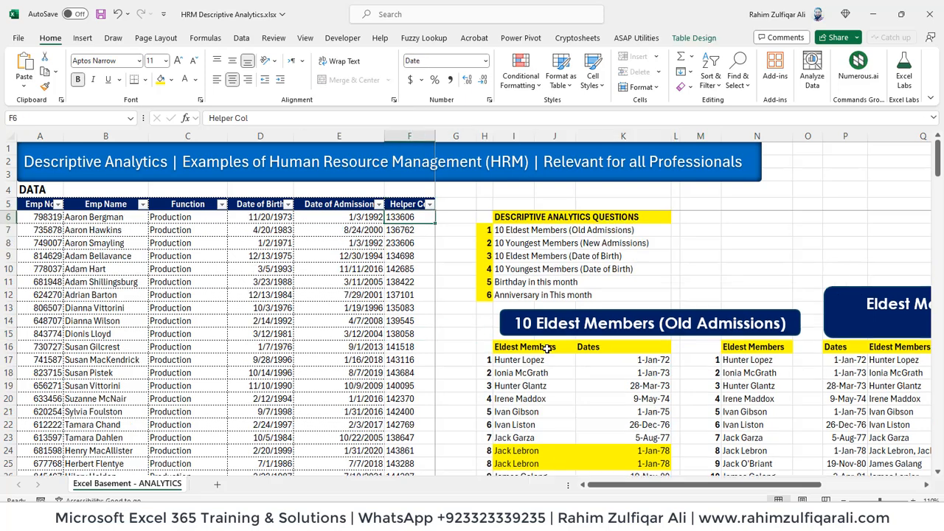
key("F2")
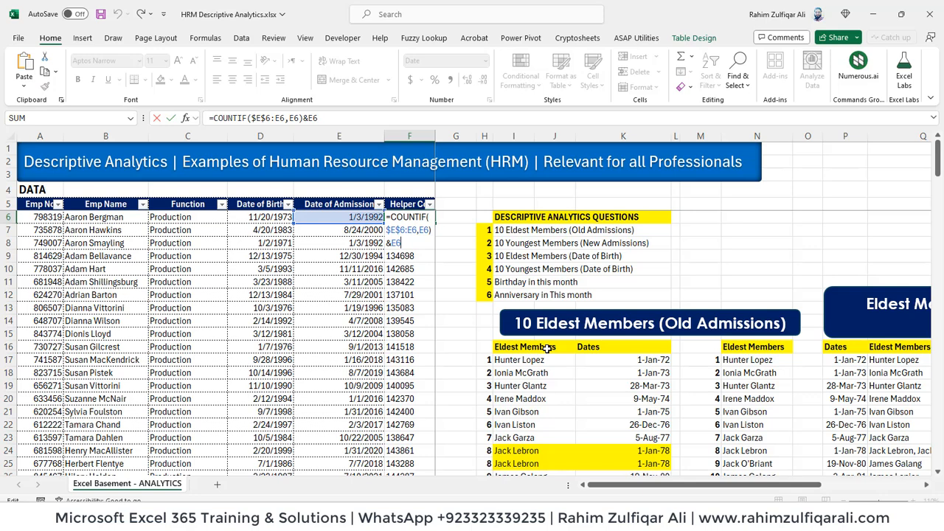
key("Escape")
Check the Date of Birth and Date of Admission entries in row 6 against the adjacent helper column.
key("Left")
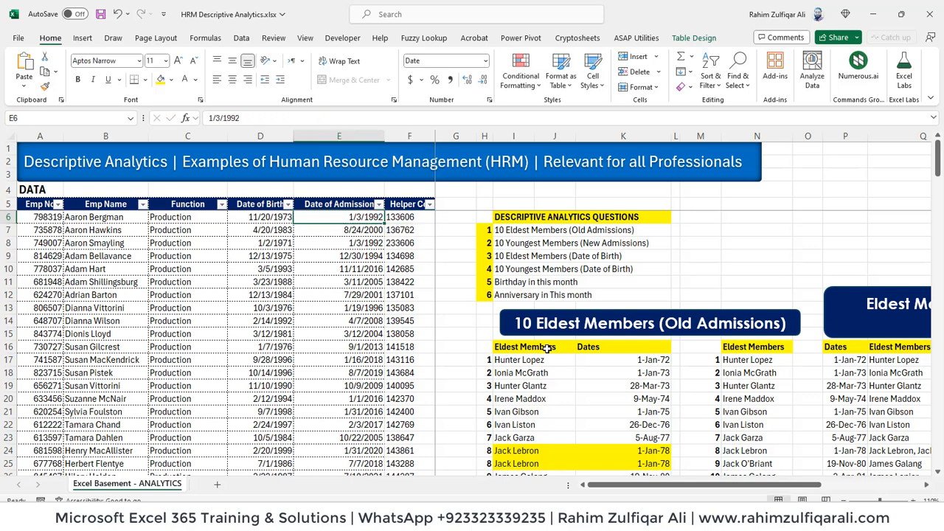
key("Left")
key("Right")
key("Right")
key("Right")
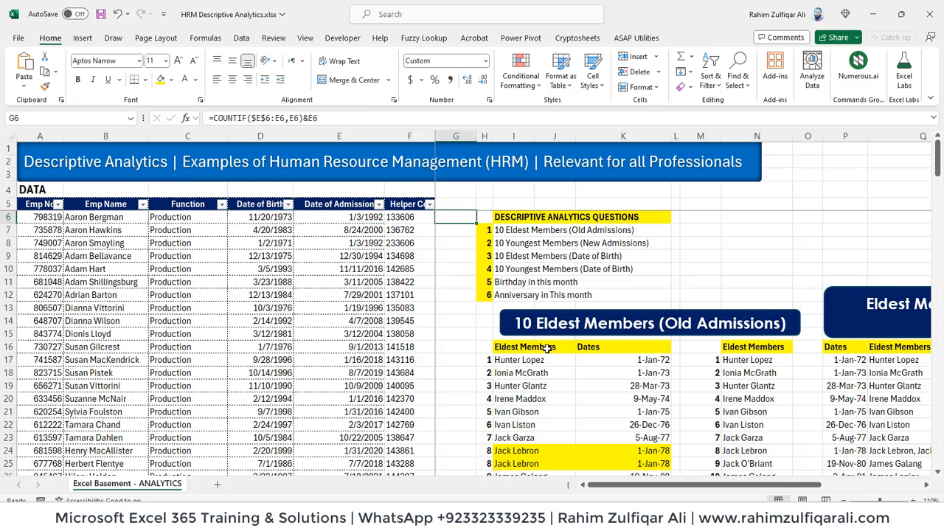
key("Left")
key("Left")
key("Left")
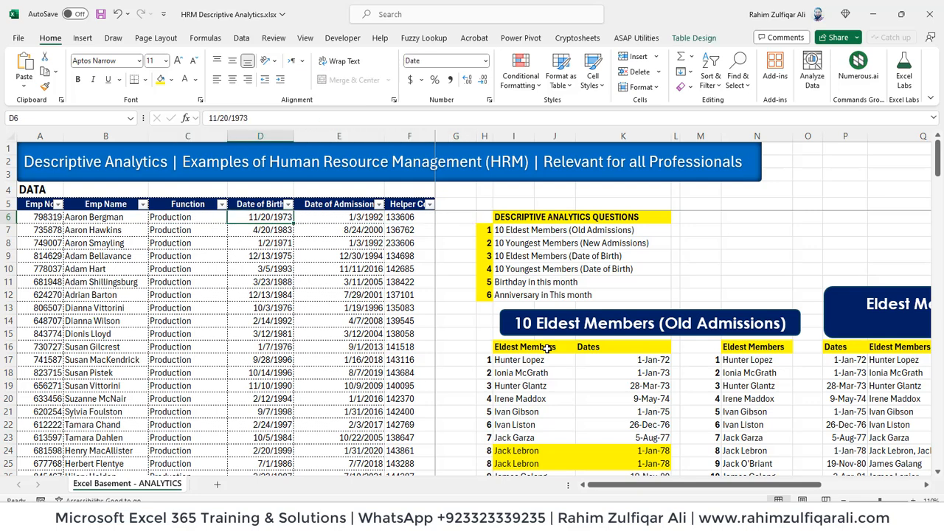
key("Right")
key("Right")
key("Right")
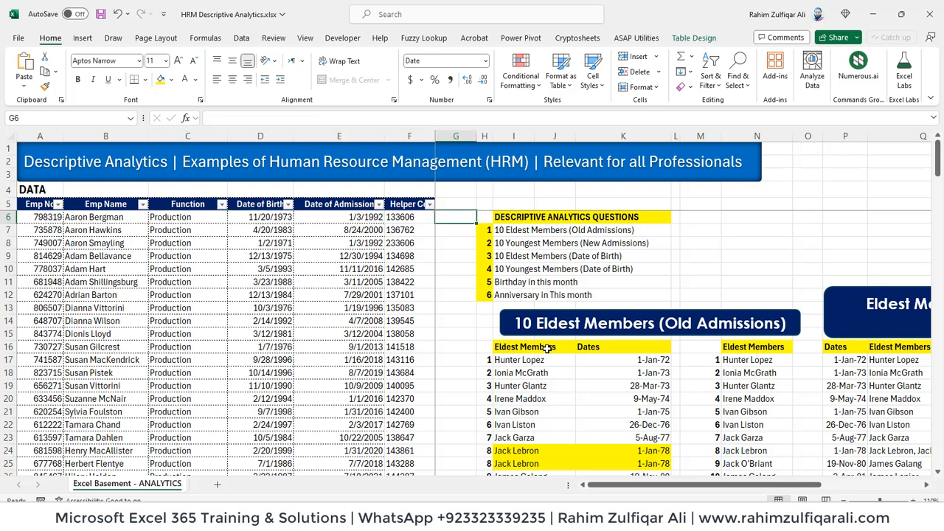
Examine the TEXTJOIN and FILTER formula in Q17 of the Eldest Members (Old Admissions) 10 Eldest Dates table.
key("Right")
key("Right")
key("Right")
key("Right")
key("Right")
key("Right")
key("Right")
key("Right")
key("Right")
key("Right")
key("Right")
key("Right")
key("Right")
key("Right")
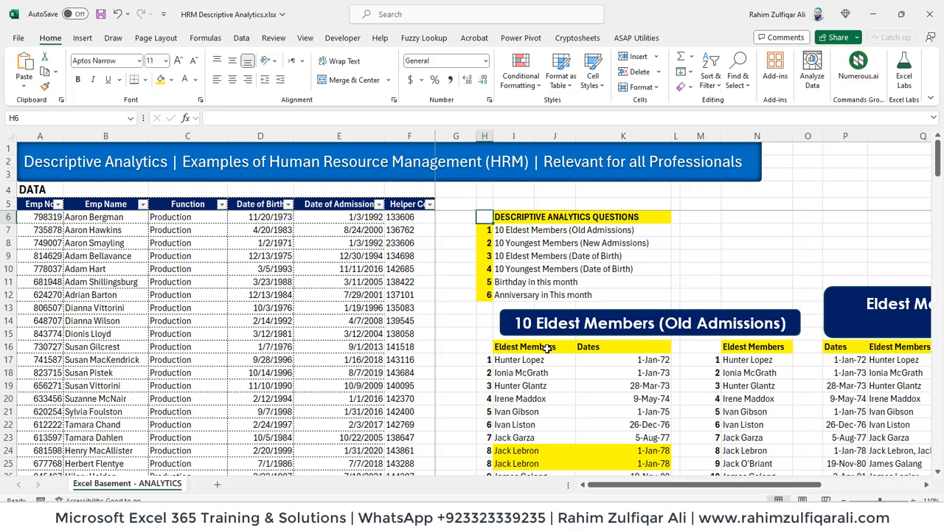
key("Down")
key("Down")
key("Down")
key("Down")
key("Down")
key("Down")
key("Down")
key("Down")
key("Down")
key("Down")
key("Down")
key("Down")
key("Down")
key("Down")
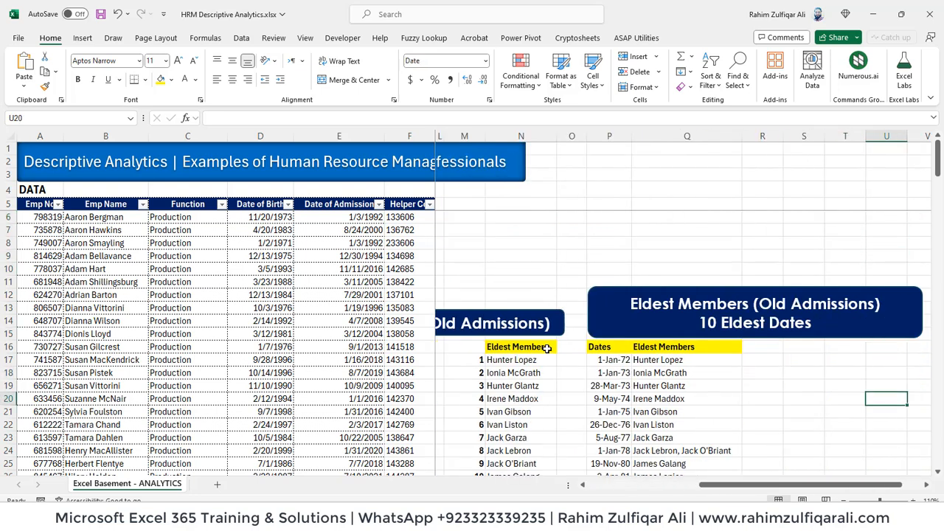
key("Left")
key("Left")
key("Left")
key("Left")
key("Up")
key("Up")
key("Up")
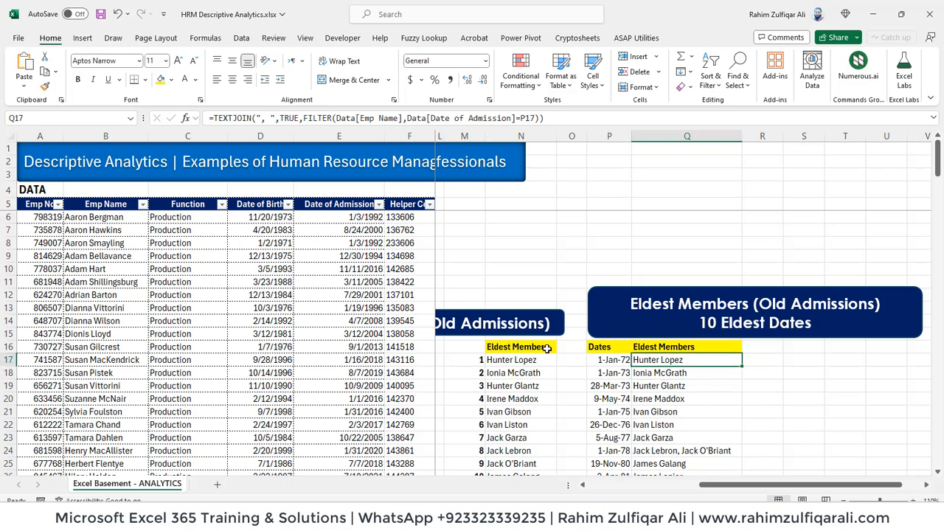
key("F2")
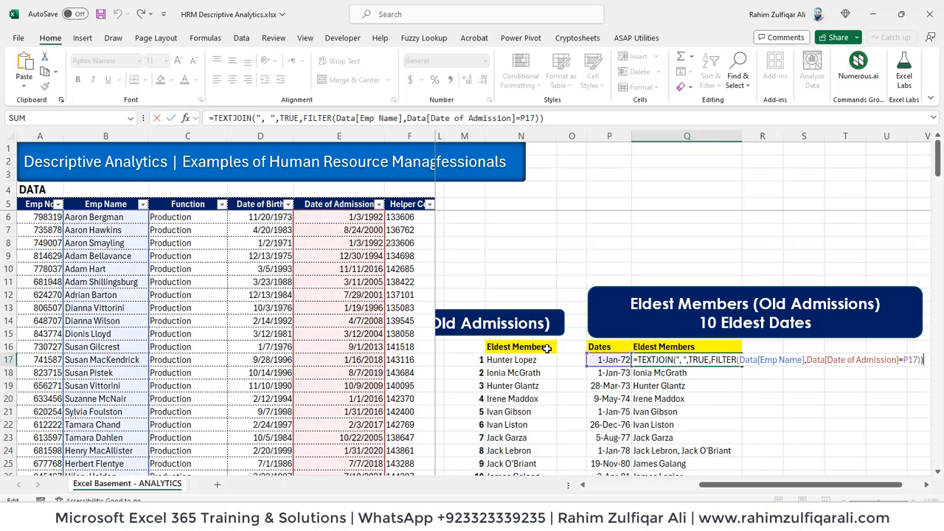
key("Escape")
Look through the 10 Youngest Members (New Admissions) list and the 10 Eldest Members (DOB) list with its dates.
key("Down")
key("Down")
key("Down")
key("Down")
key("Down")
key("Down")
key("Down")
key("Down")
key("Down")
key("Down")
key("Down")
key("Down")
key("Down")
key("Down")
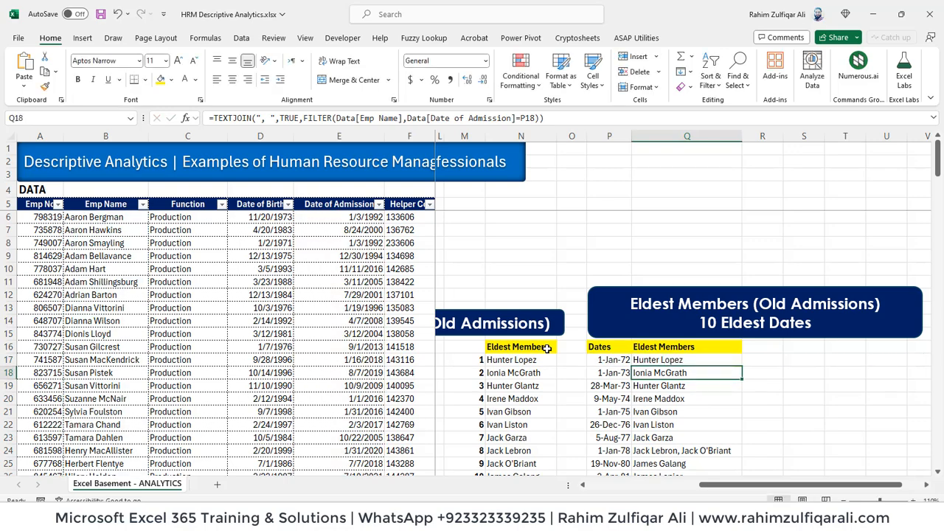
key("Left")
key("Left")
key("Left")
key("Left")
key("Left")
key("Left")
key("Left")
key("Left")
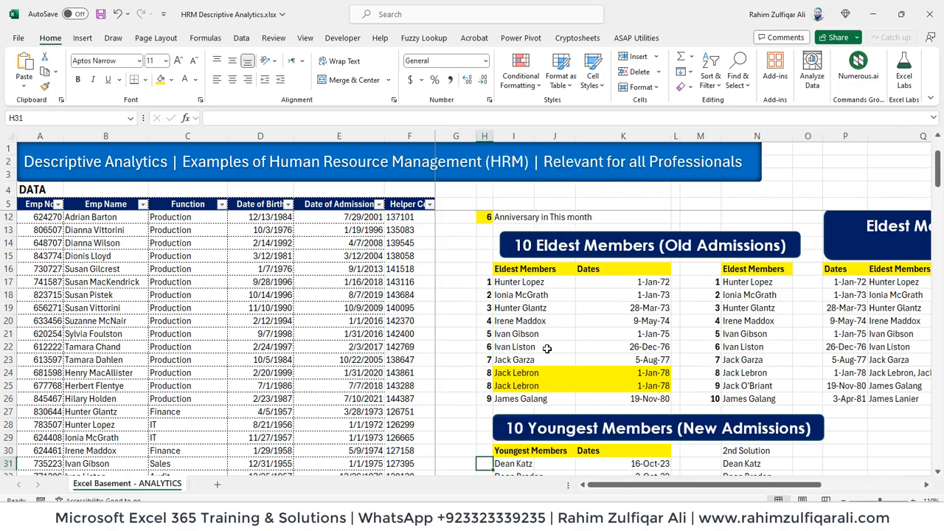
key("Down")
key("Down")
key("Down")
key("Down")
key("Down")
key("Down")
key("Down")
key("Down")
key("Down")
key("Down")
key("Down")
key("Down")
key("Down")
key("Down")
key("Down")
key("Down")
key("Down")
key("Down")
key("Down")
key("Down")
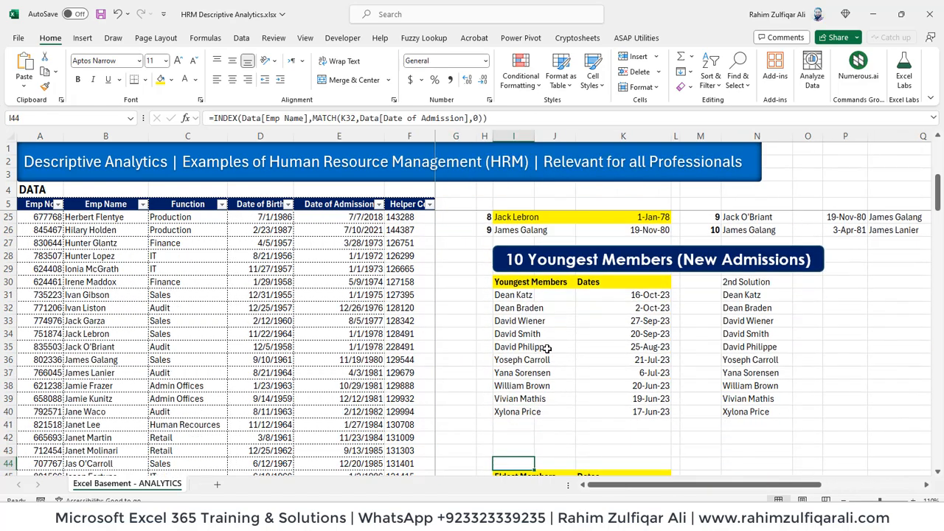
key("Down")
key("Down")
key("Down")
key("Down")
key("Down")
key("Down")
key("Down")
key("Down")
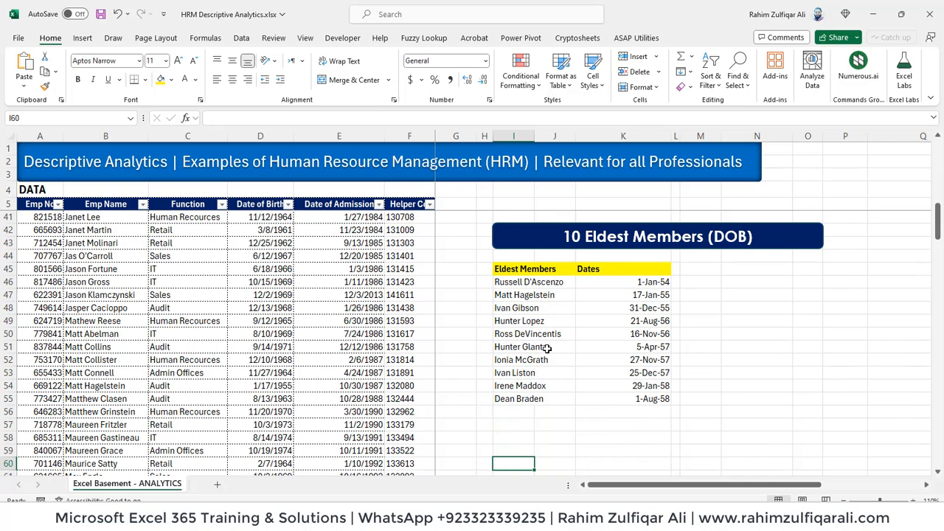
key("Up")
key("Up")
key("Up")
key("Up")
key("Up")
key("Up")
key("Up")
key("Up")
key("Up")
key("Up")
key("Up")
key("Up")
key("Up")
key("Up")
key("Up")
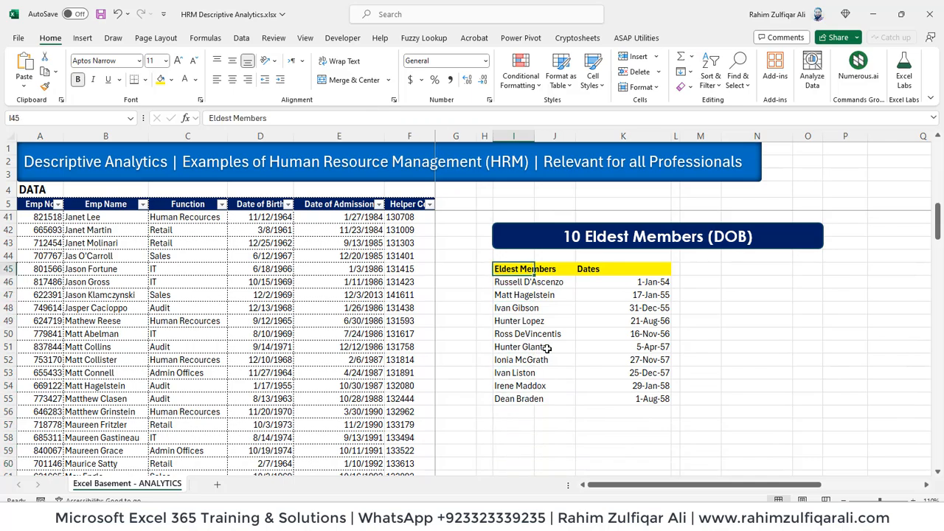
key("Right")
key("Right")
key("Down")
key("Left")
Go back to the Descriptive Analytics Questions list to review the remaining questions.
key("Up")
key("Up")
key("Up")
key("Up")
key("Up")
key("Up")
key("Up")
key("Up")
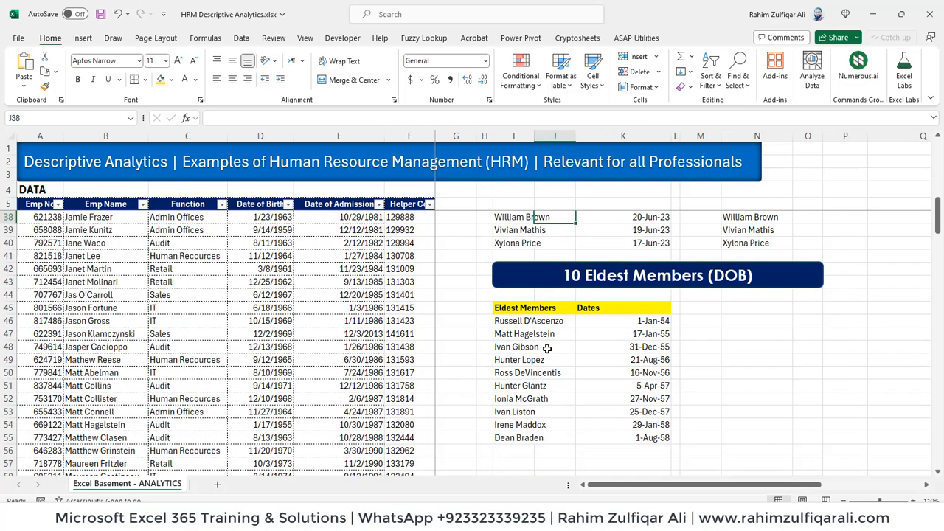
key("Up")
key("Up")
key("Up")
key("Up")
key("Up")
key("Up")
key("Up")
key("Up")
key("Up")
key("Up")
key("Up")
key("Up")
key("Up")
key("Up")
key("Up")
key("Up")
key("Up")
key("Up")
key("Up")
key("Up")
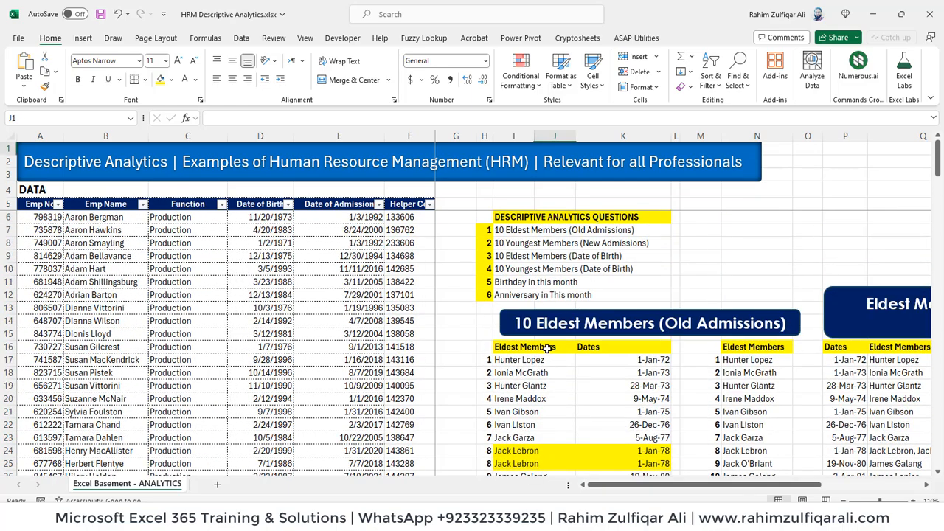
Read through the remaining Descriptive Analytics Questions, from 10 Youngest Members (Date of Birth) to Anniversary in This month.
key("Down")
key("Down")
key("Down")
key("Down")
key("Down")
key("Down")
key("Down")
key("Left")
key("Up")
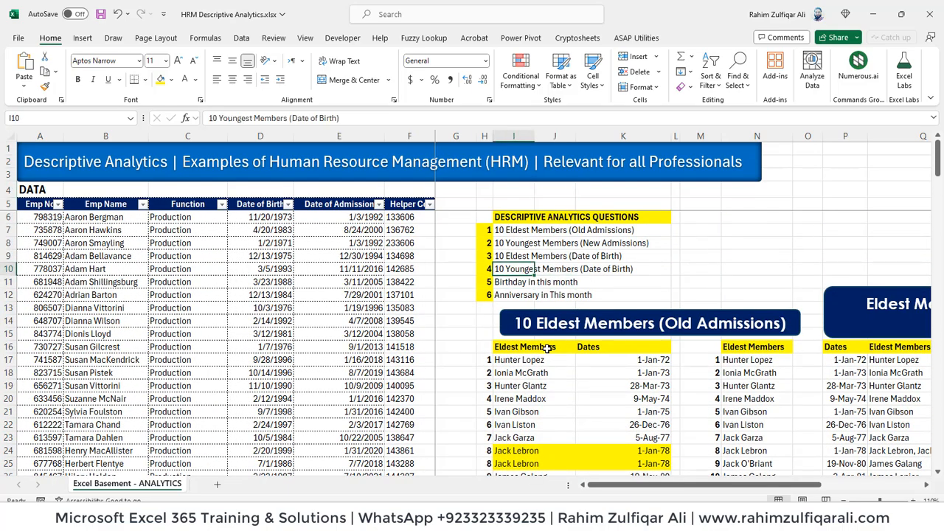
key("Down")
key("Down")
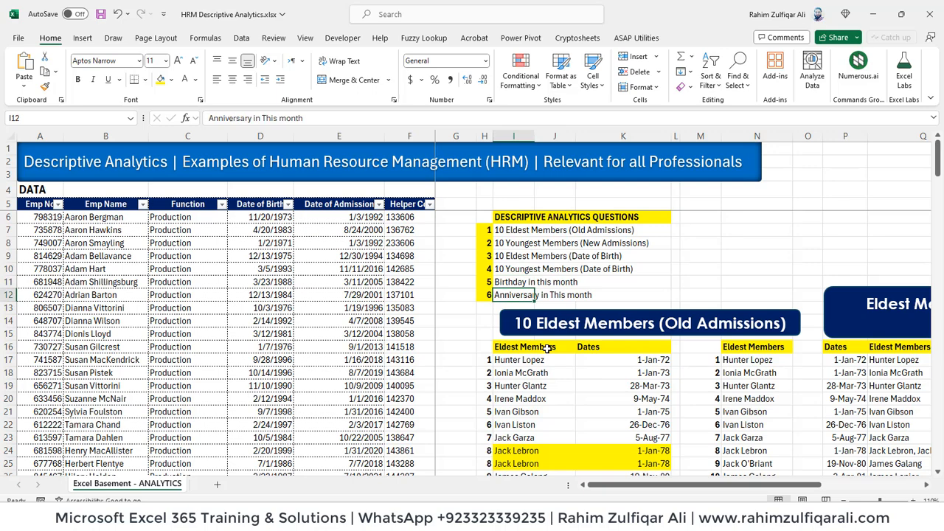
key("Up")
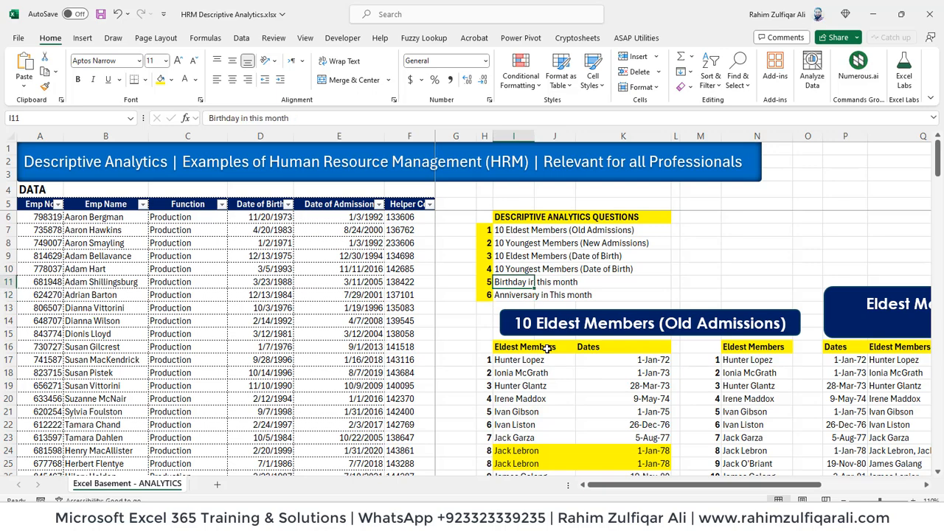
Copy the text of the SMALL formula from K46, the first date in the 10 Eldest Members (DOB) table.
key("Down")
key("Down")
key("Down")
key("Down")
key("Down")
key("Down")
key("Down")
key("Down")
key("Down")
key("Down")
key("Down")
key("Down")
key("Down")
key("Down")
key("Down")
key("Down")
key("Down")
key("Down")
key("Down")
key("Down")
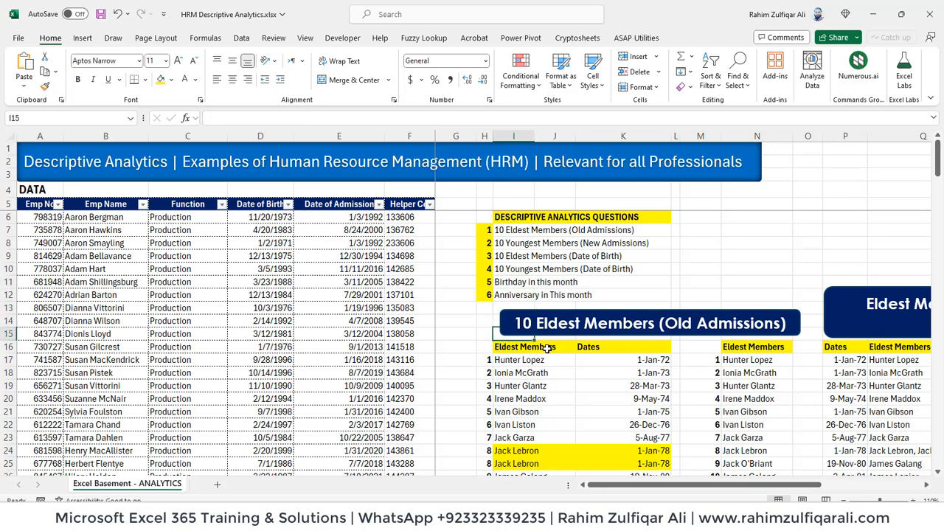
key("Down")
key("Down")
key("Down")
key("Down")
key("Right")
key("Right")
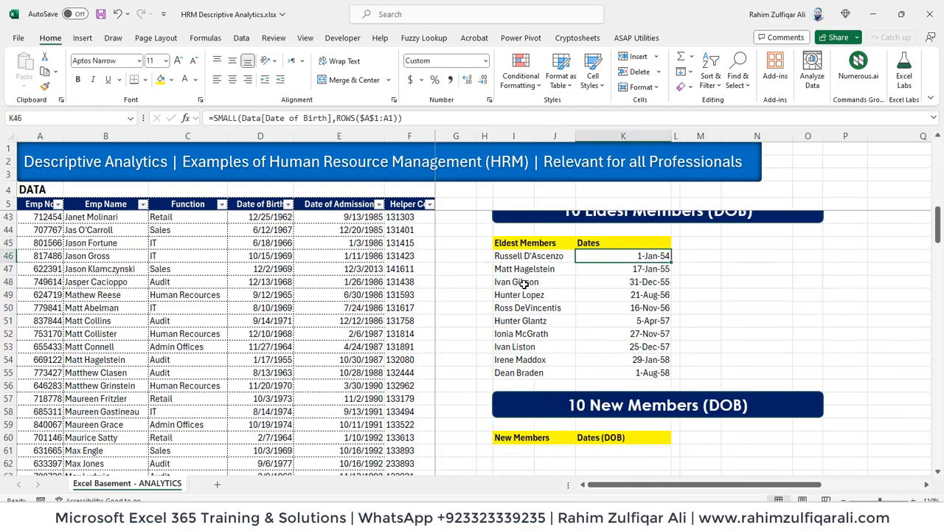
key("F2")
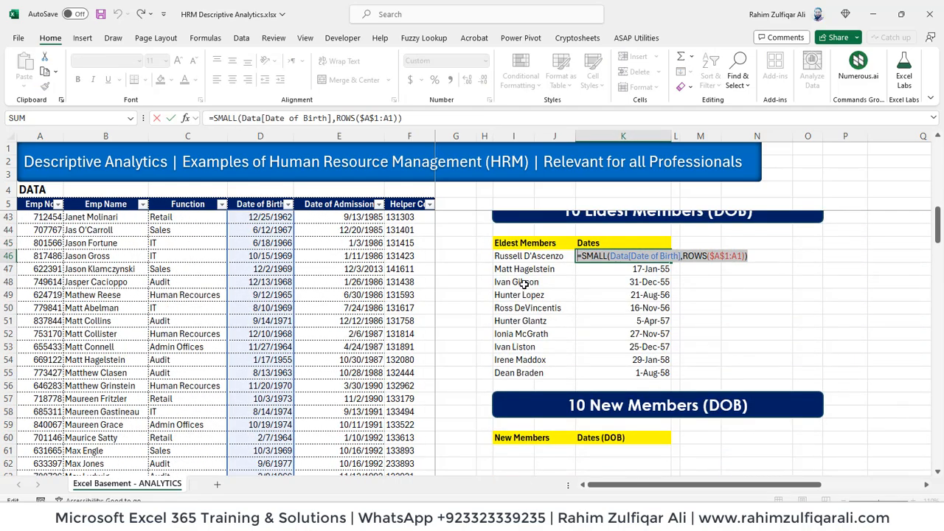
key("Return")
Insert the copied formula =SMALL(Data[Date of Birth],ROWS($A$1:A1)) in K61, under Dates (DOB) in the 10 New Members (DOB) table.
key("Down")
key("Down")
key("Down")
key("Down")
key("Down")
key("Down")
key("Down")
key("Down")
key("Down")
key("Down")
key("Down")
key("Down")
key("Down")
key("Down")
key("Down")
key("Down")
key("Down")
key("Down")
key("Down")
key("Up")
key("Up")
key("Up")
key("Up")
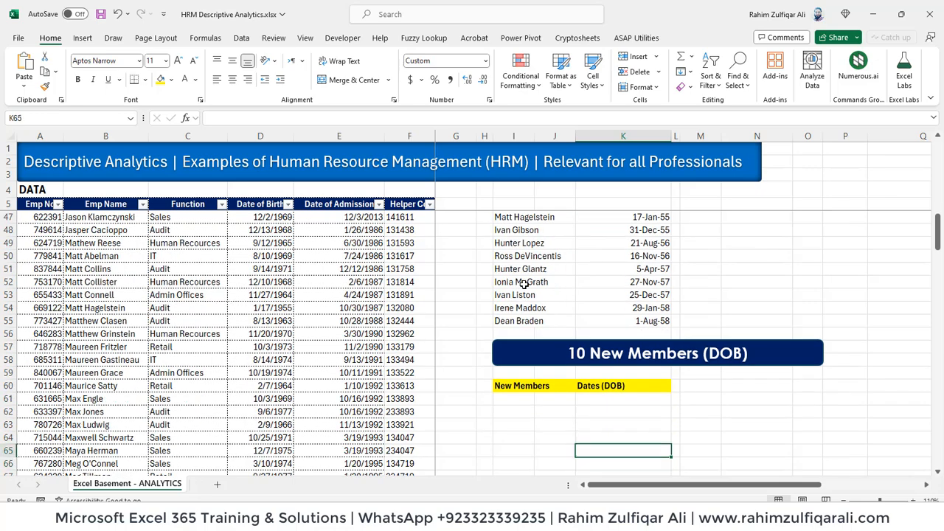
key("Up")
key("F2")
type("=SMALL(Data[Date of Birth],ROWS($A$1:A1))")
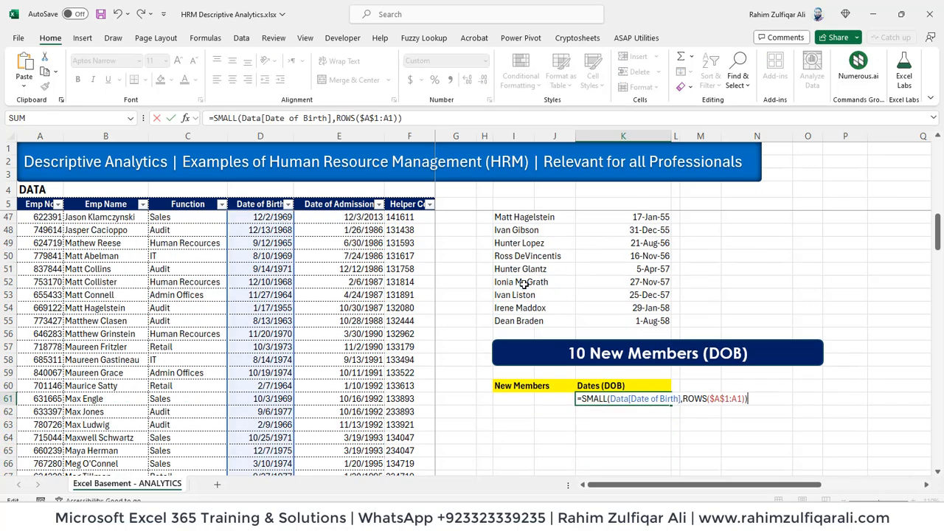
Replace SMALL with LARGE in the K61 formula and commit it.
key("Right")
key("Right")
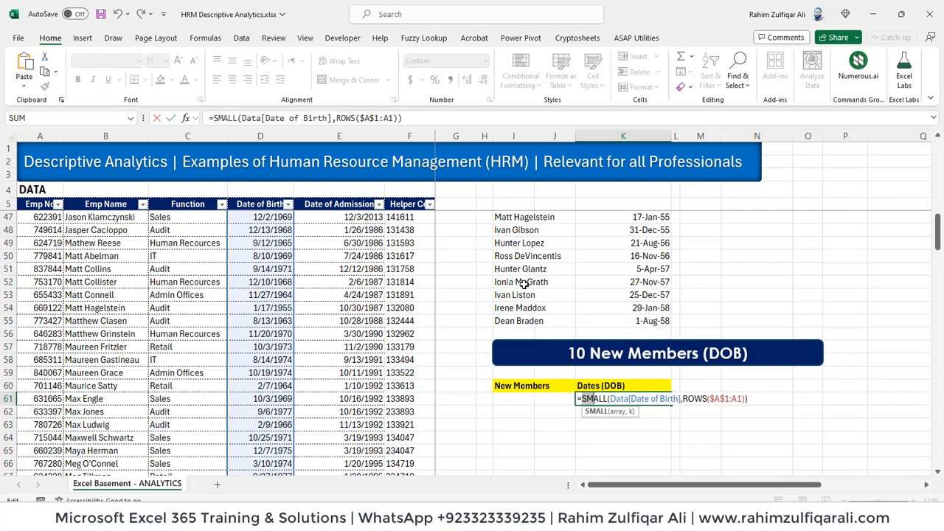
type("large")
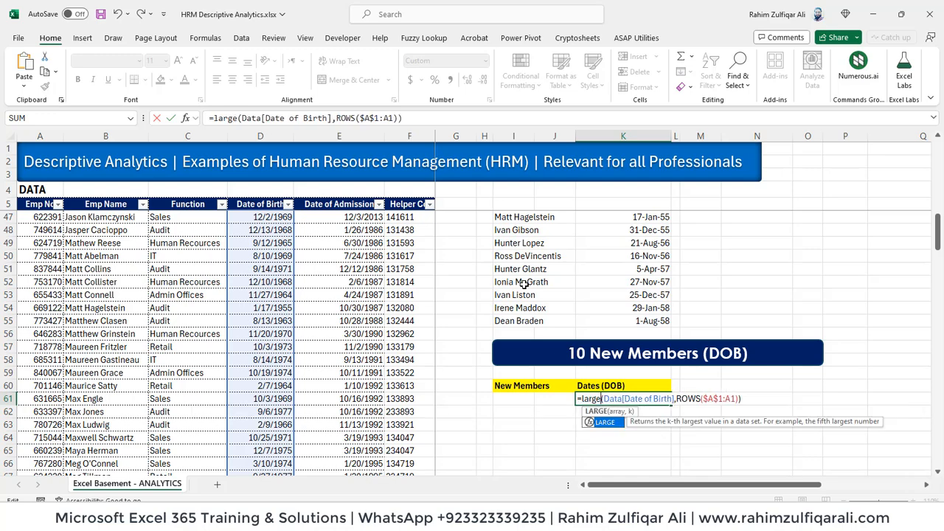
key("ctrl+Return")
Fill the LARGE formula from K61 down through K71 in the Dates (DOB) column.
key("shift+Down")
key("shift+Down")
key("shift+Down")
key("shift+Down")
key("shift+Down")
key("shift+Down")
key("shift+Down")
key("shift+Down")
key("shift+Down")
key("shift+Down")
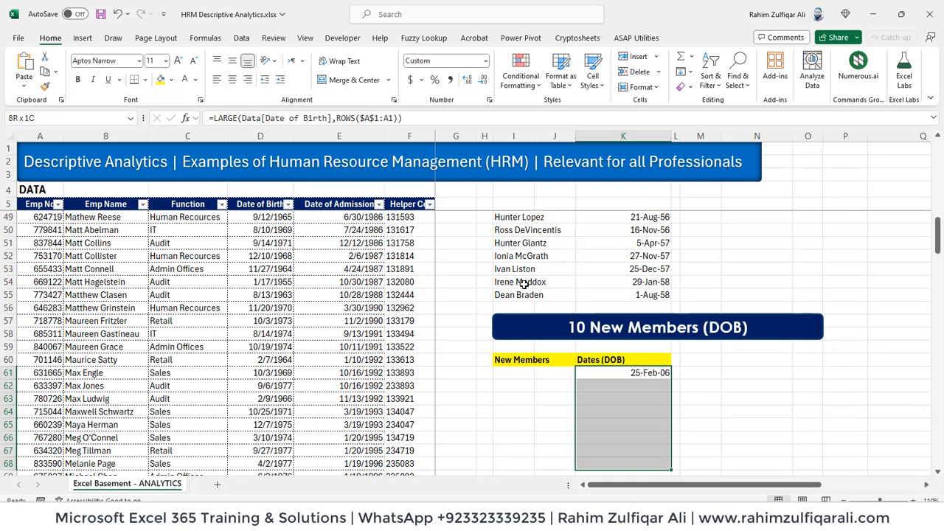
key("ctrl+d")
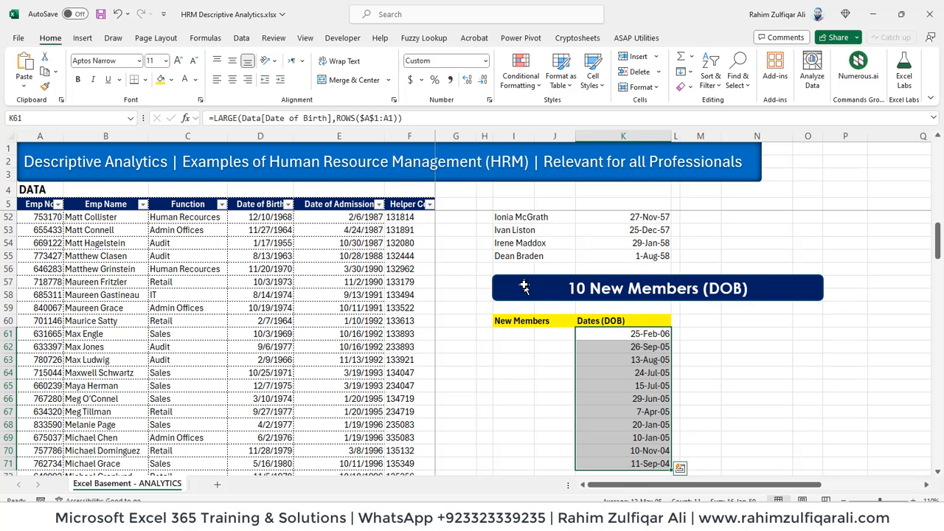
Clear the surplus eleventh date in K71 so the Dates (DOB) list ends at K70.
key("Down")
key("ctrl+Down")
key("Delete")
key("Up")
key("Up")
key("Up")
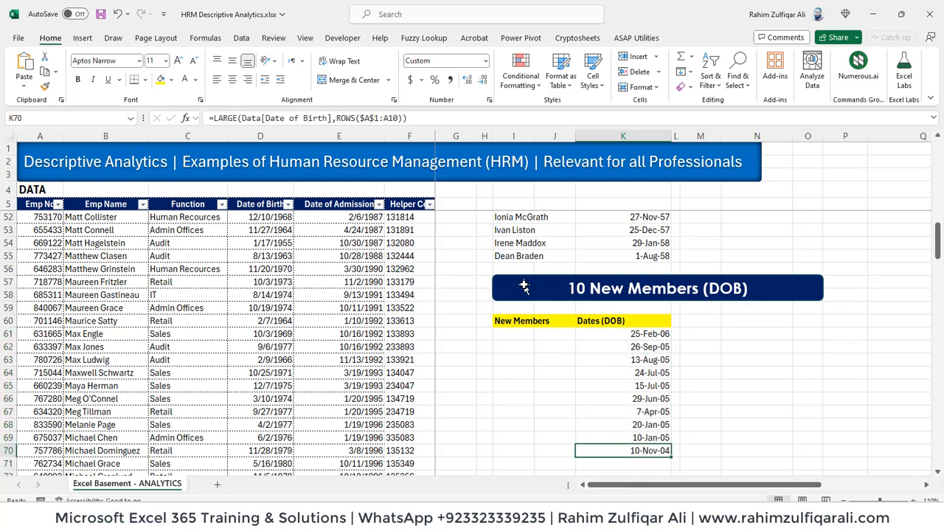
Look over the dates and their LARGE formulas in the Dates (DOB) column of the 10 New Members (DOB) table.
key("Up")
key("Up")
key("Up")
key("Up")
key("Up")
key("Up")
key("Down")
key("Down")
key("Down")
key("Down")
key("Down")
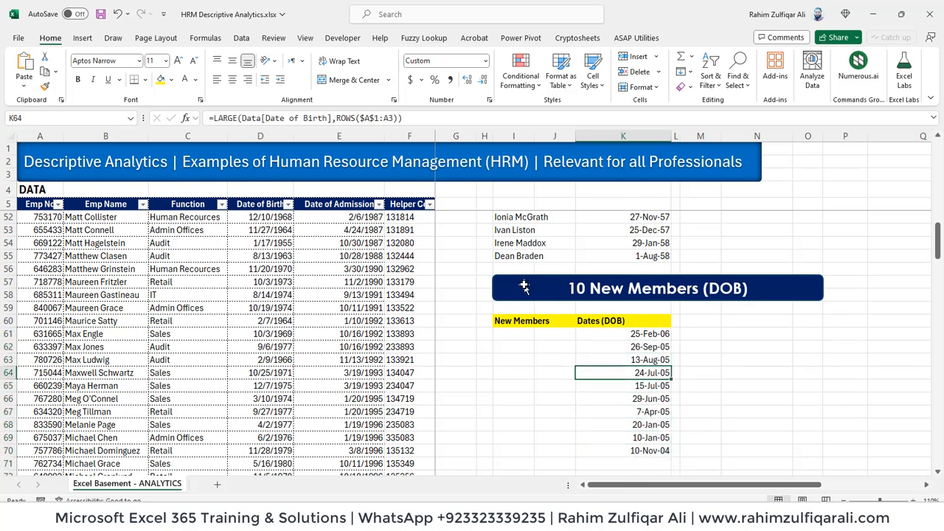
key("Down")
key("Down")
key("Down")
key("Up")
key("Up")
key("Up")
key("Up")
key("Up")
key("Up")
key("Up")
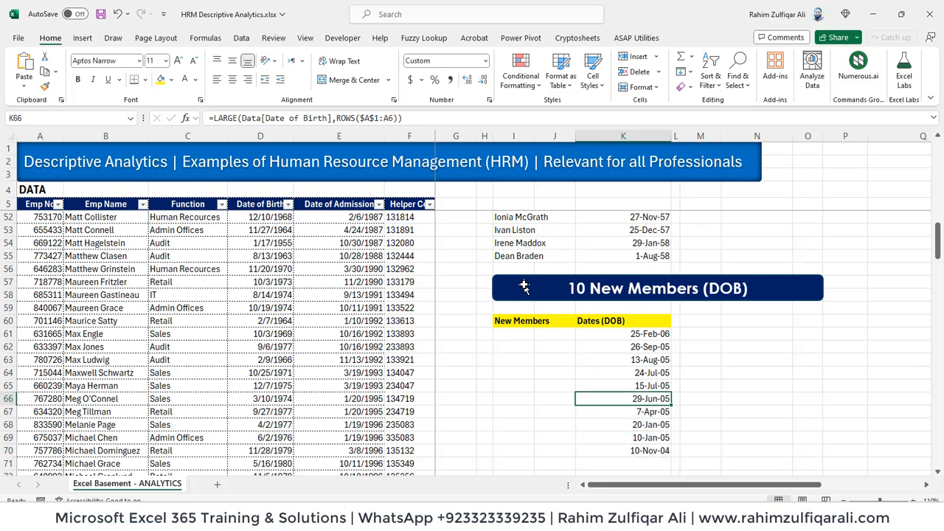
key("Up")
key("Up")
Copy the text of the INDEX and MATCH formula from I46, the first name in the Eldest Members (DOB) list.
key("Left")
key("Left")
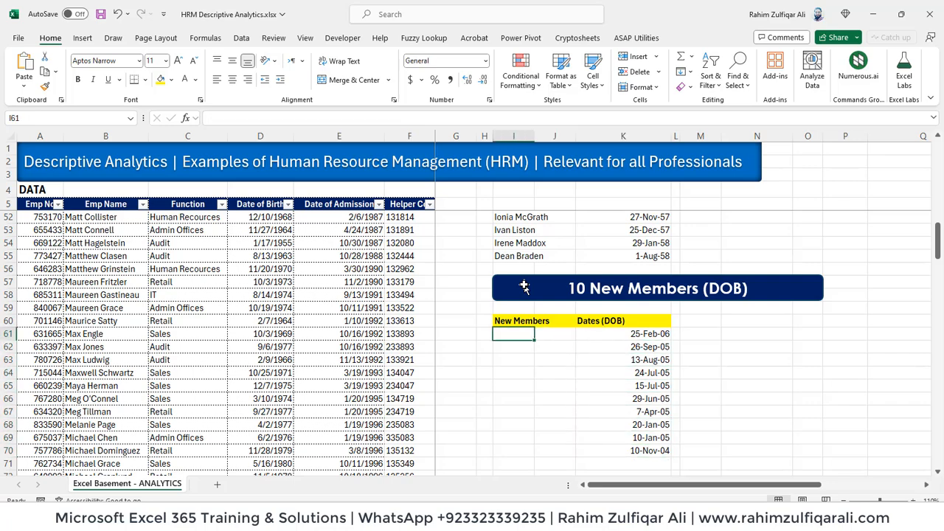
key("Up")
key("Up")
key("Up")
key("Up")
key("Up")
key("Up")
key("Up")
key("Up")
key("Up")
key("Up")
key("Up")
key("Up")
key("Up")
key("Down")
key("Down")
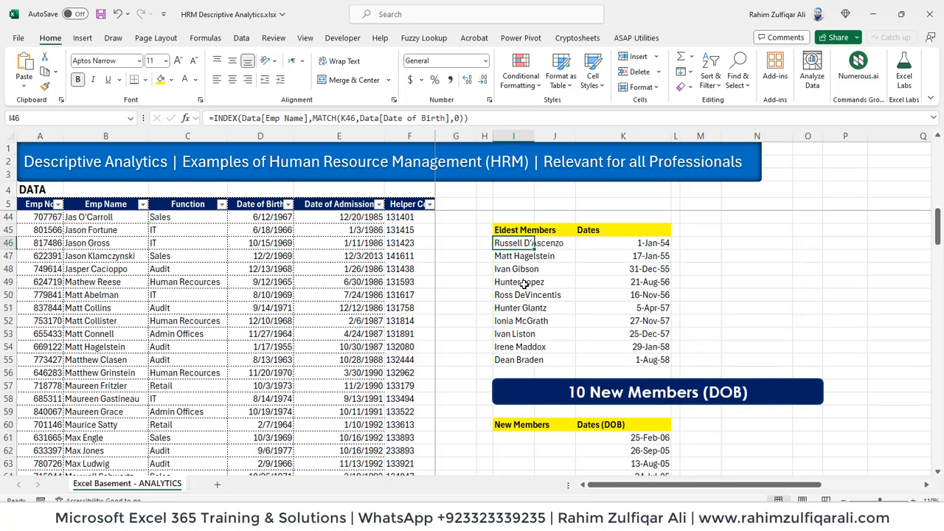
key("F2")
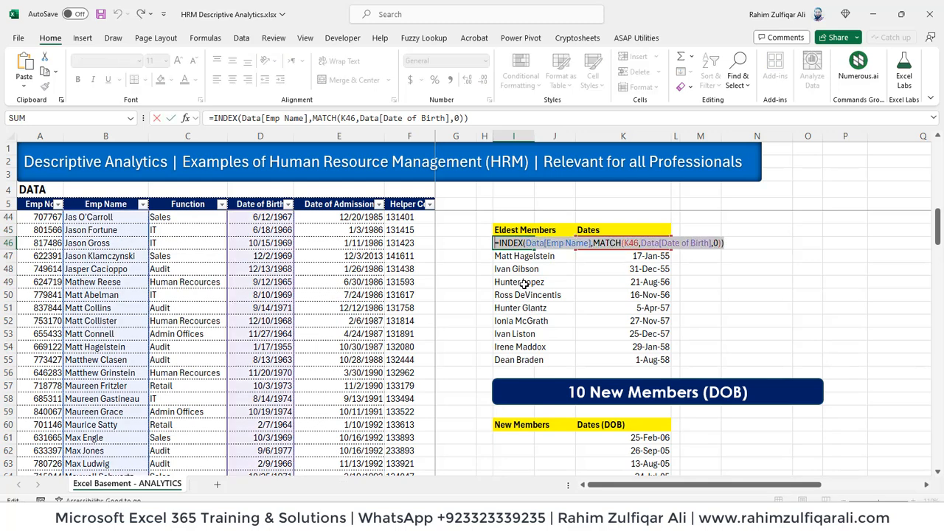
key("Return")
Paste the copied INDEX and MATCH formula into I61, the first cell under New Members.
key("Down")
key("Down")
key("Down")
key("Down")
key("Down")
key("Down")
key("Down")
key("Down")
key("Down")
key("Down")
key("Down")
key("Down")
key("Down")
key("Down")
key("Down")
key("Down")
key("Down")
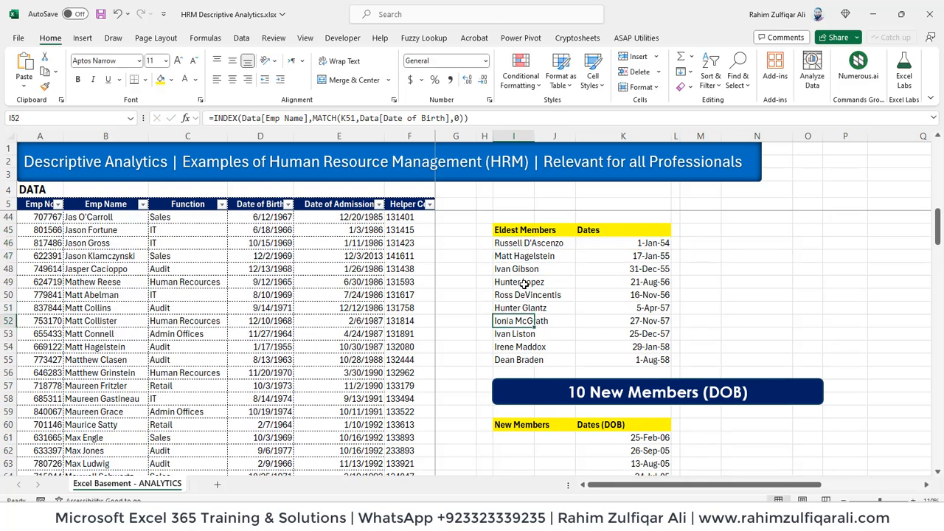
key("Up")
key("Up")
key("Up")
type("=INDEX(Data[Emp Name],MATCH(K46,Data[Date of Birth],0))")
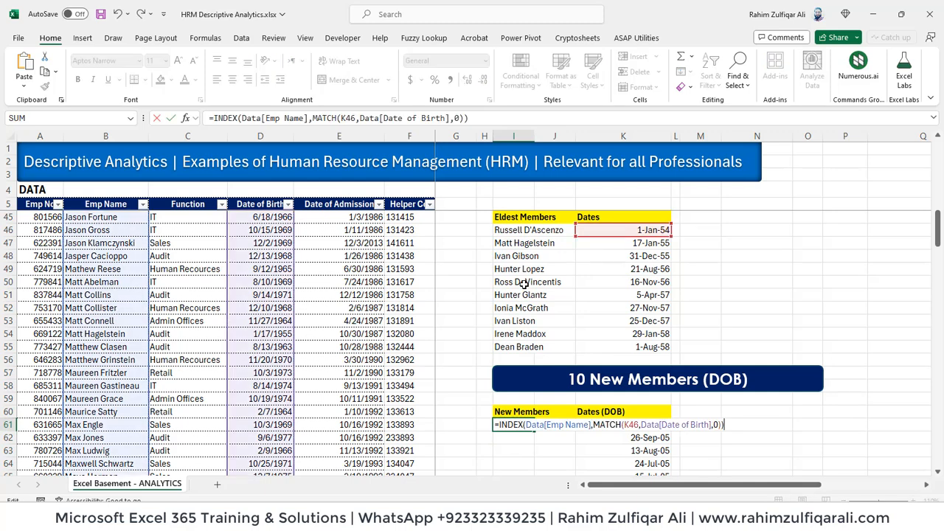
Change the MATCH lookup value in the I61 formula to K61, the first date in the Dates (DOB) column.
key("Left")
key("Left")
key("Left")
key("Left")
key("Left")
key("Left")
key("Left")
key("Left")
key("Left")
key("Left")
key("Left")
key("Left")
key("Left")
key("Left")
key("Left")
key("Left")
key("Left")
key("Left")
key("Left")
key("Left")
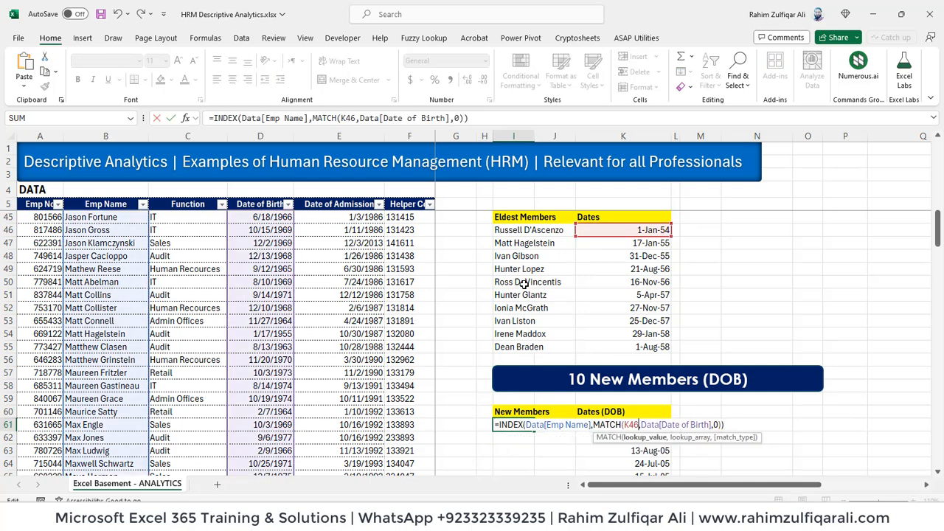
key("BackSpace")
key("BackSpace")
key("BackSpace")
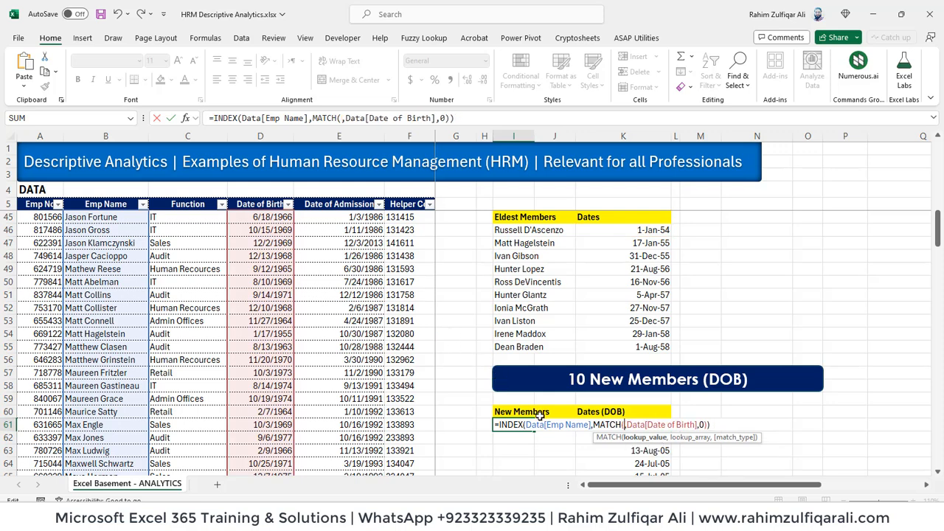
left_click(554, 446)
key("Right")
key("Right")
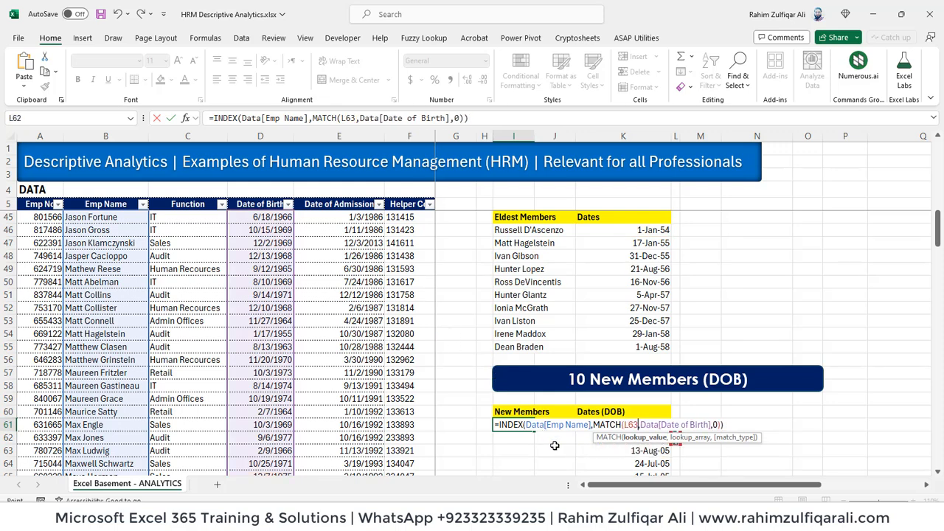
key("Left")
key("Up")
key("Up")
key("ctrl+Return")
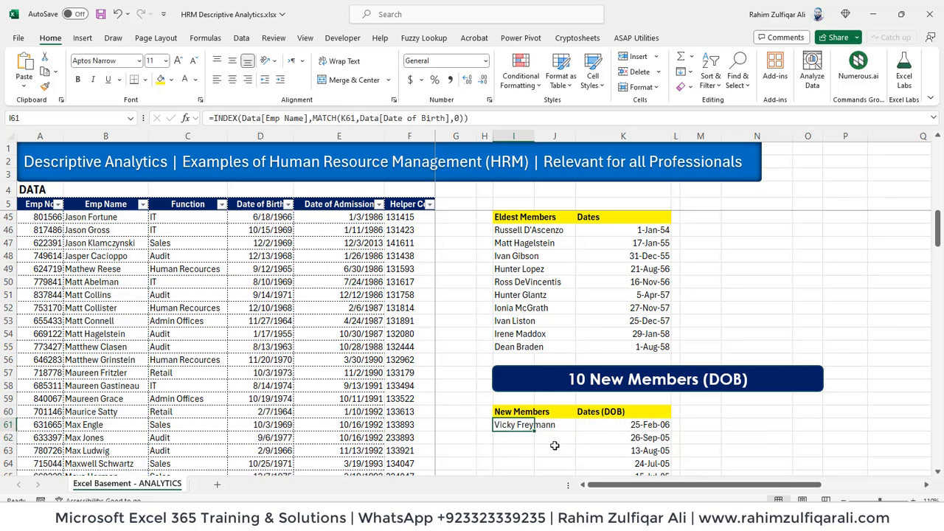
Fill the INDEX and MATCH formula from I61 down through I70 in the New Members column.
key("shift+Down")
key("shift+Down")
key("shift+Down")
key("shift+Down")
key("shift+Down")
key("shift+Down")
key("shift+Down")
key("shift+Down")
key("shift+Down")
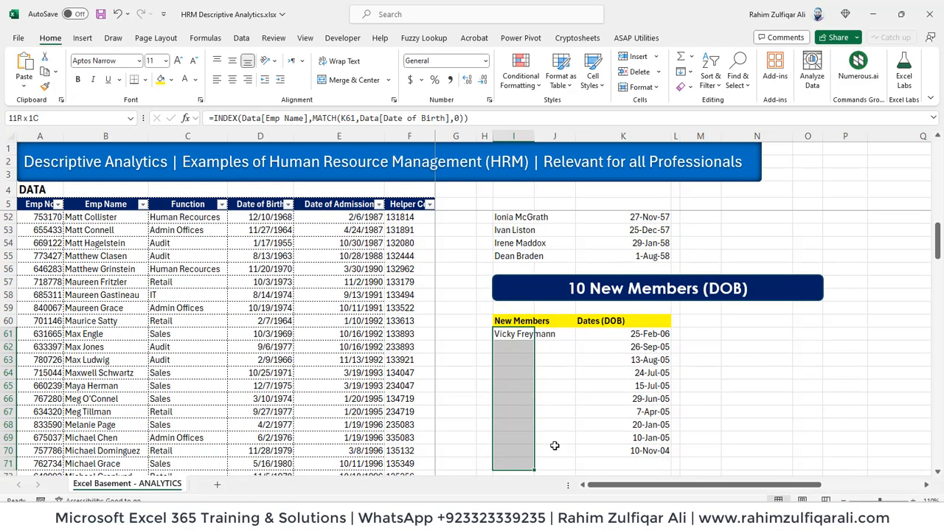
key("ctrl+Return")
key("shift+BackSpace")
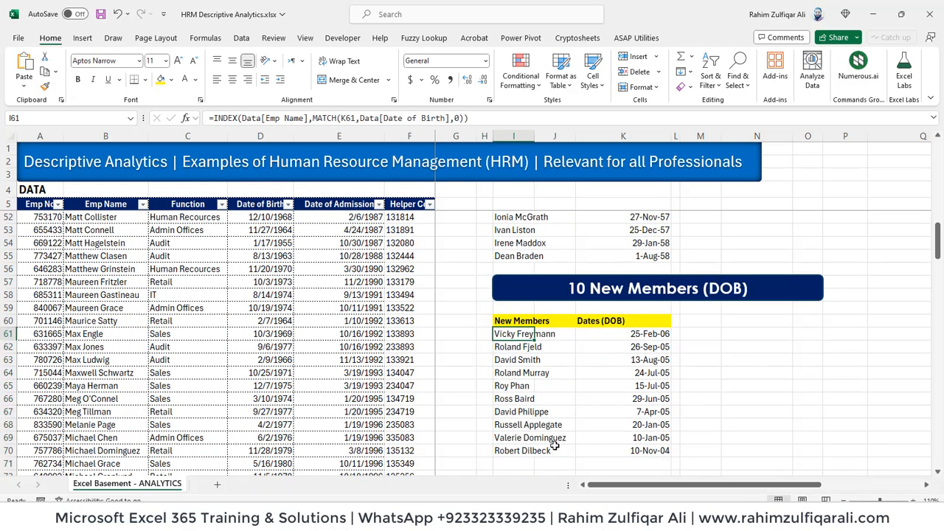
Look over the New Members names and their matching dates in the 10 New Members (DOB) table.
key("Down")
key("Down")
key("Down")
key("Down")
key("Down")
key("Down")
key("Down")
key("Down")
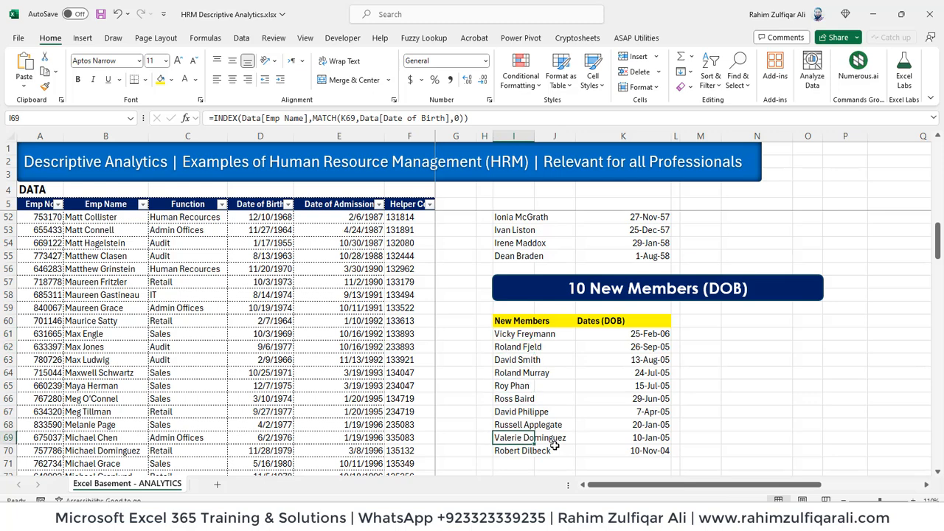
key("Right")
key("Right")
key("Up")
key("Up")
key("Up")
key("Up")
key("Up")
key("Up")
key("Up")
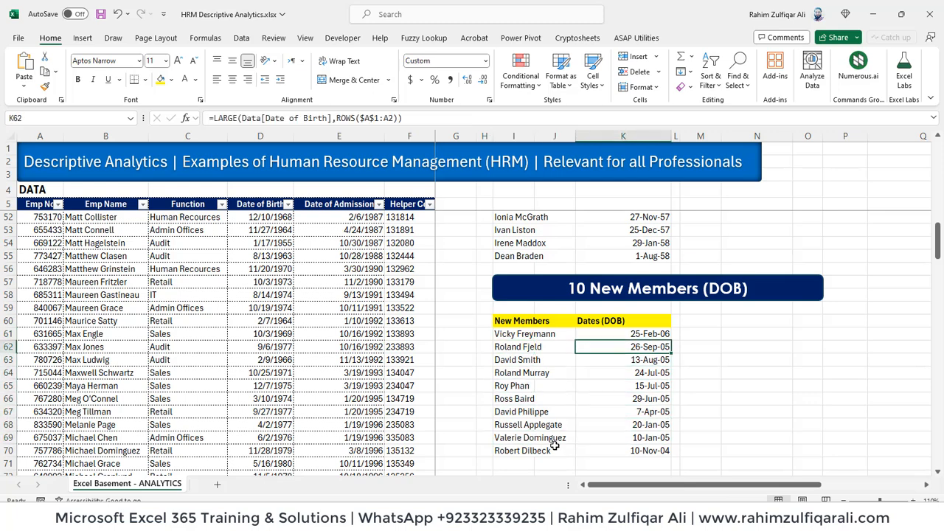
key("Up")
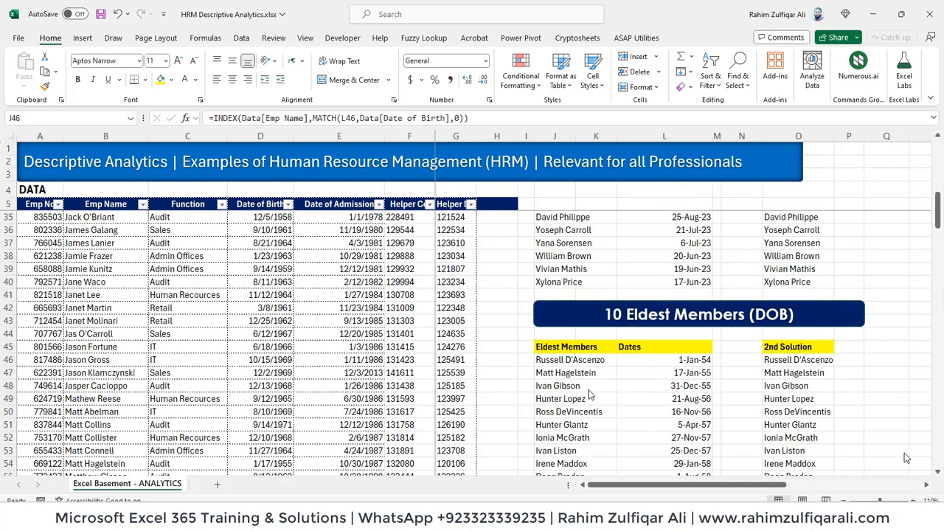
Examine the COUNTIF-based INDEX and MATCH formula in O46 under 2nd Solution and the SMALL formula in L46.
key("Right")
key("Right")
key("Right")
key("Right")
key("Right")
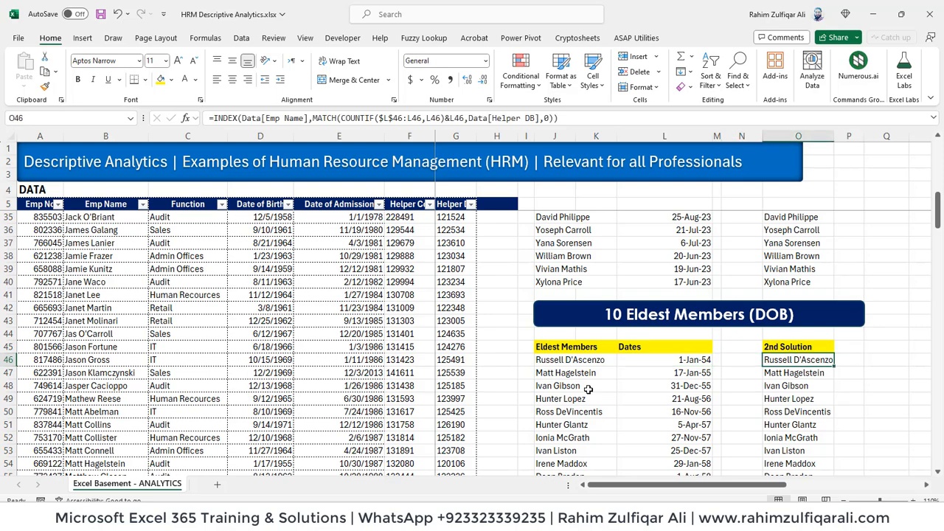
key("Left")
key("Left")
key("Left")
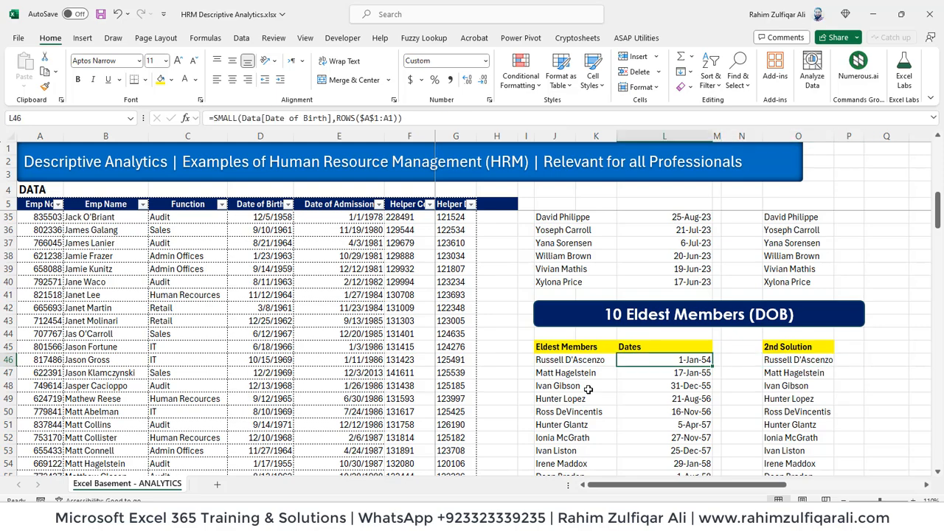
Look over the dates and their SMALL formulas in the Dates column of the 10 Eldest Members (DOB) table.
key("Down")
key("Down")
key("Down")
key("Down")
key("Down")
key("Down")
key("Down")
key("Down")
key("Down")
key("Down")
key("Down")
key("Down")
key("Up")
key("Up")
key("Up")
key("Up")
key("Up")
key("Up")
key("Up")
key("Up")
key("Up")
key("Up")
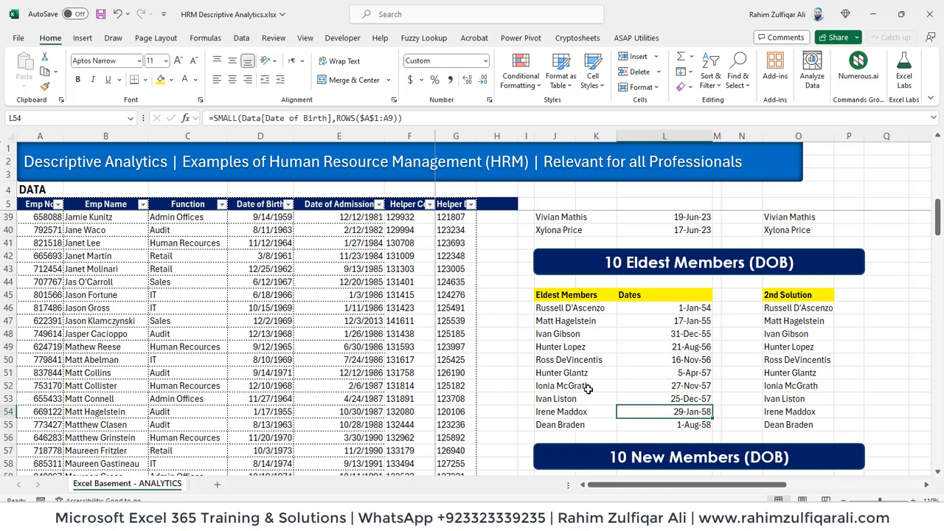
key("Up")
key("Up")
key("shift+Down")
key("shift+Down")
key("shift+Down")
key("shift+Down")
key("shift+Down")
key("shift+Down")
key("shift+Down")
key("shift+Down")
key("shift+Down")
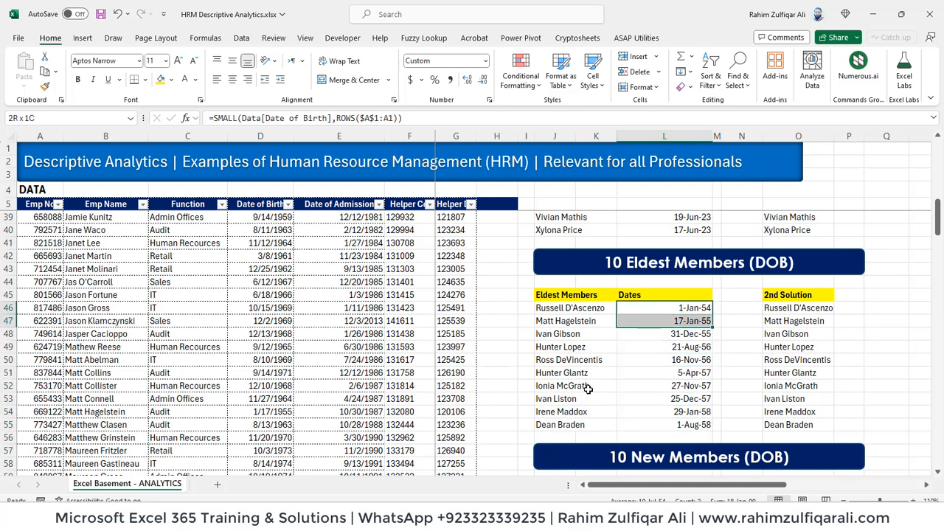
key("shift+Down")
key("Up")
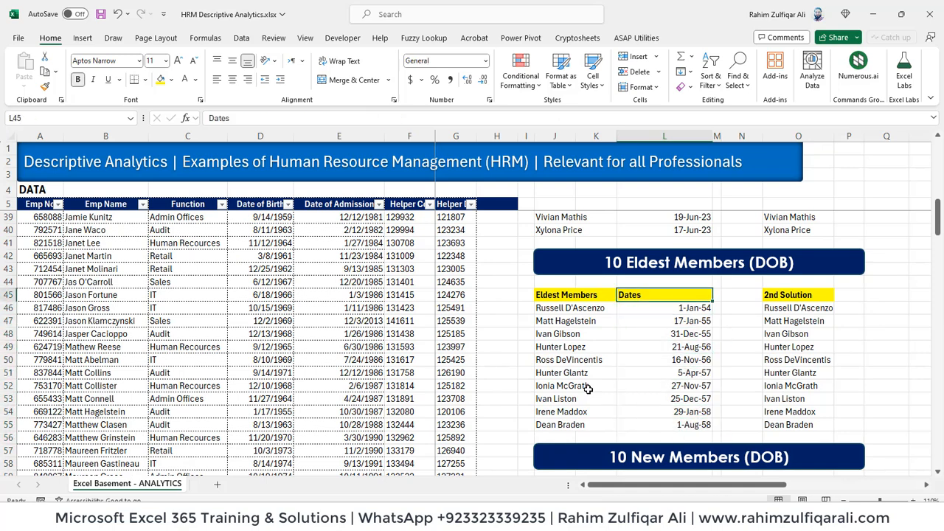
key("Down")
key("Down")
key("Down")
key("Down")
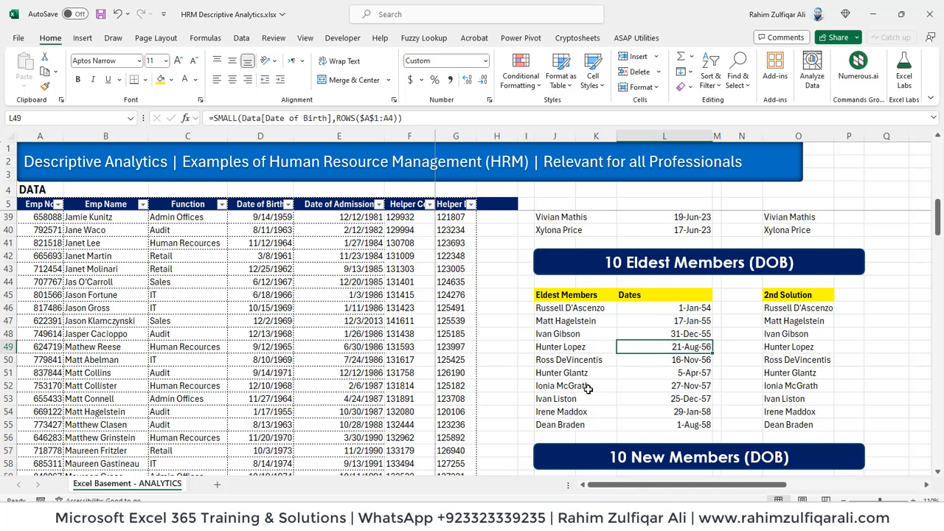
key("Down")
key("Down")
key("Down")
Compare the name formulas in the Eldest Members column with the 2nd Solution formula in O52.
key("Left")
key("Left")
key("Up")
key("Up")
key("Up")
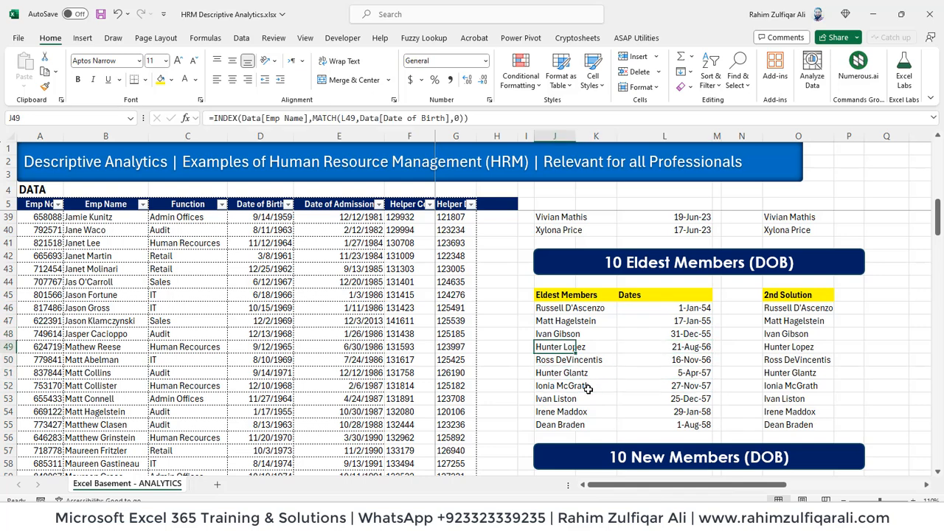
key("Down")
key("Down")
key("Down")
key("Right")
key("Right")
key("Right")
key("Right")
key("Right")
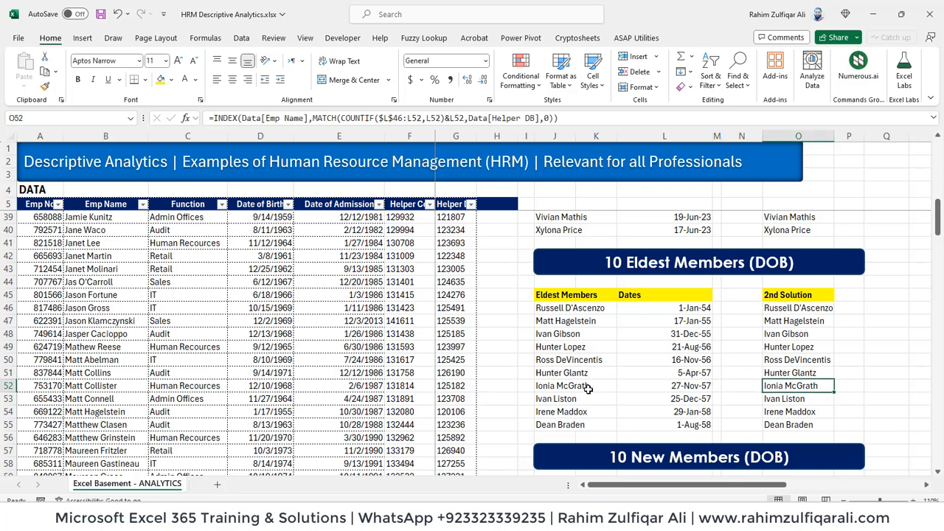
Compare the COUNTIF formulas in helper cells G6 and F6, and check the Helper DB column down to its last row.
key("Up")
key("ctrl+Up")
key("ctrl+Home")
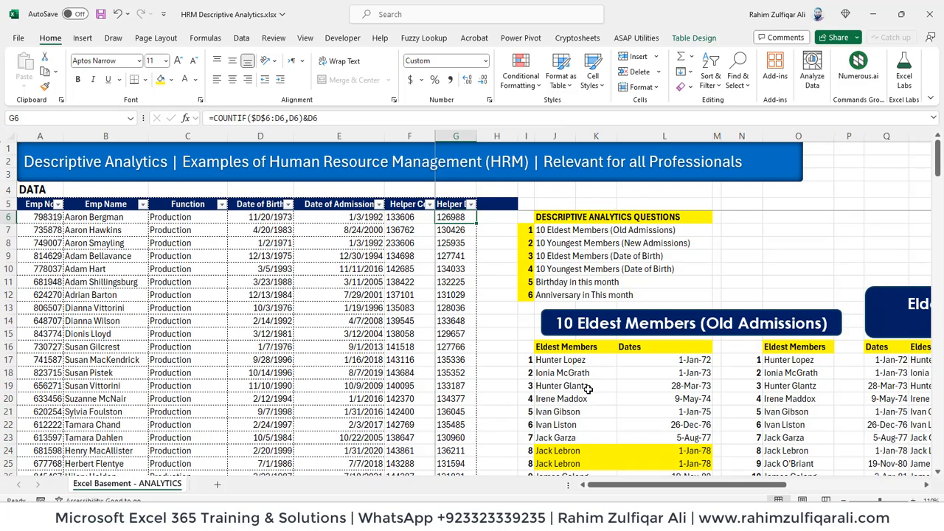
key("F2")
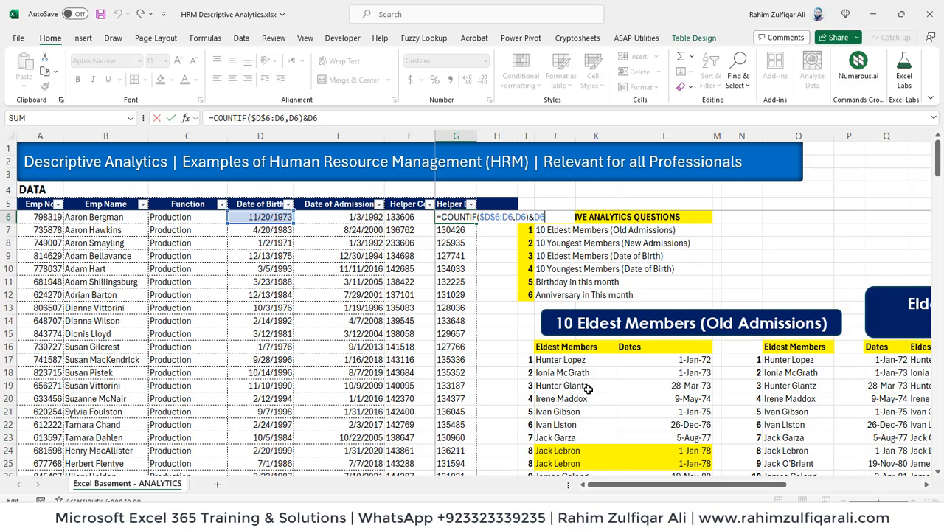
key("Escape")
key("Left")
key("F2")
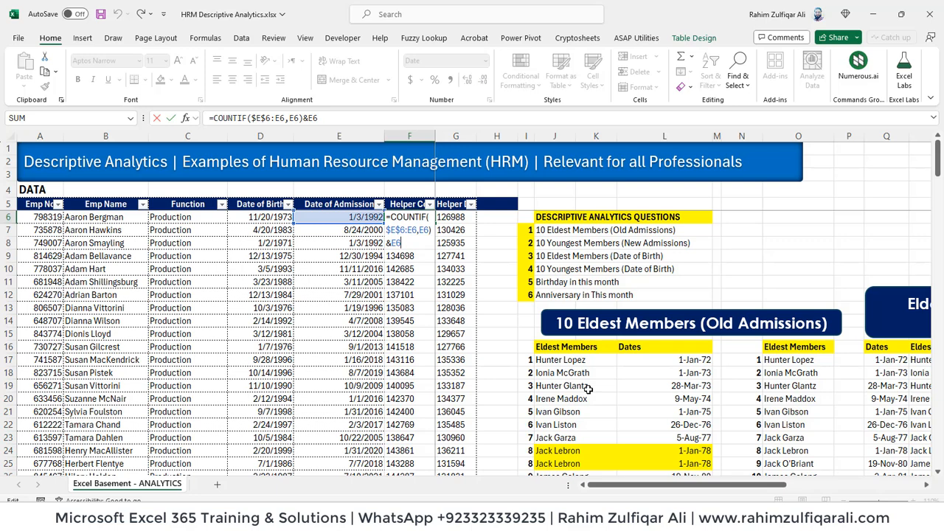
key("Escape")
key("Right")
key("F2")
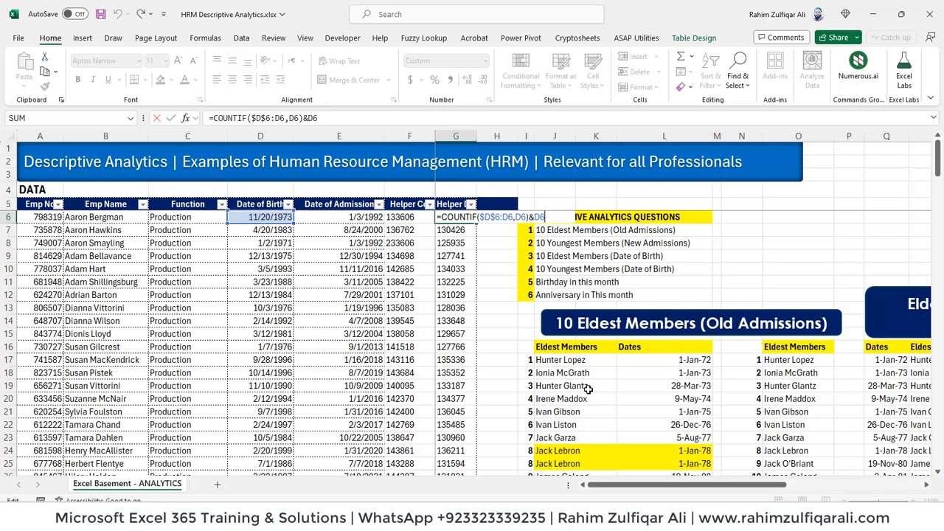
key("Escape")
key("ctrl+Down")
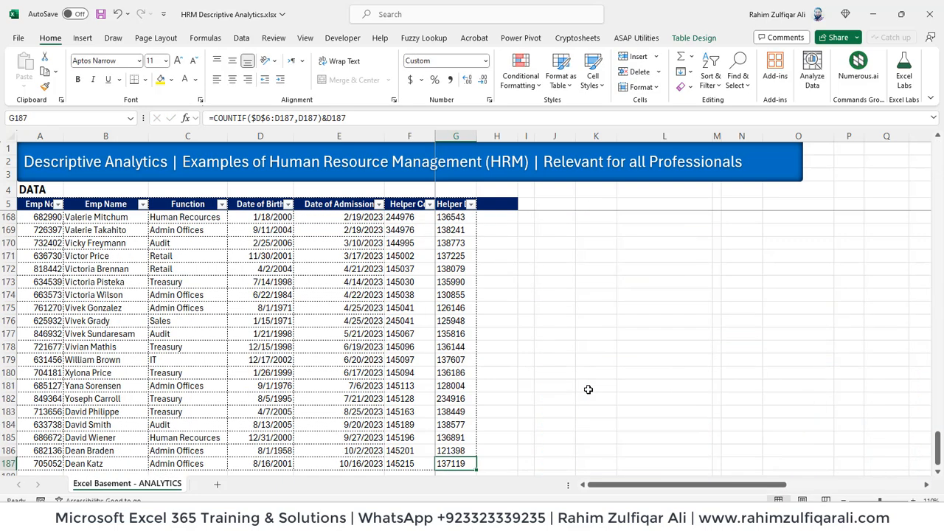
Examine the INDEX and MATCH formula with COUNTIF in O46, the first 2nd Solution name for the eldest members by date of birth.
key("Right")
key("Right")
key("Right")
key("Right")
key("Right")
key("ctrl+Up")
key("ctrl+Up")
key("ctrl+Up")
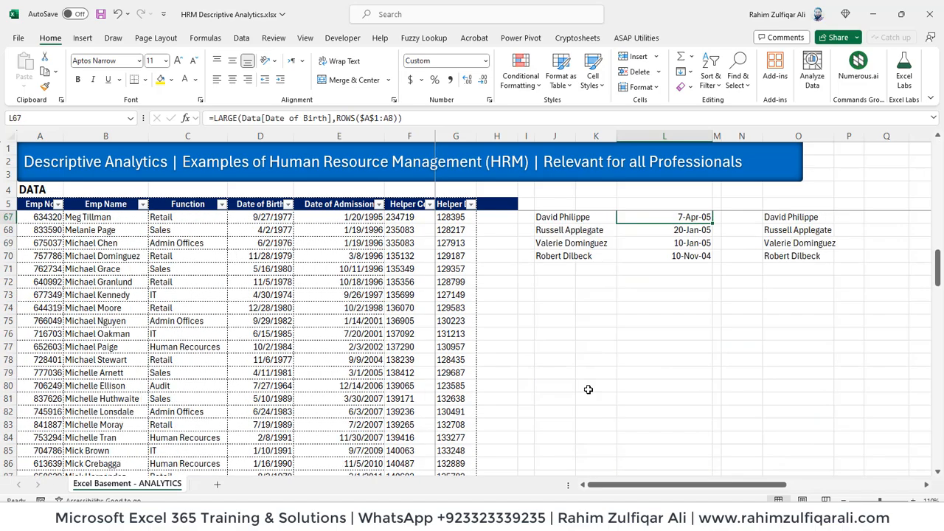
key("Up")
key("Up")
key("Up")
key("Up")
key("Up")
key("Up")
key("Up")
key("Up")
key("Up")
key("Up")
key("Up")
key("Up")
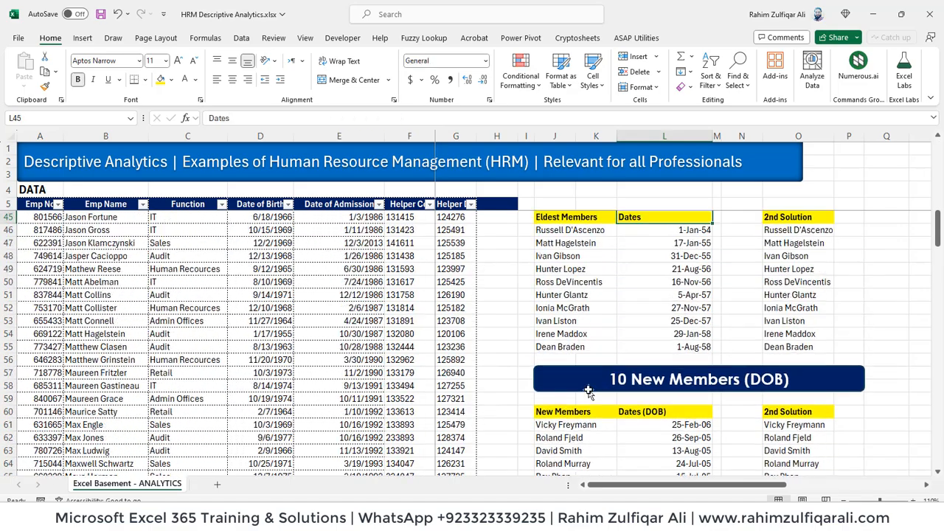
key("Right")
key("Right")
key("Right")
key("Down")
key("Down")
key("F2")
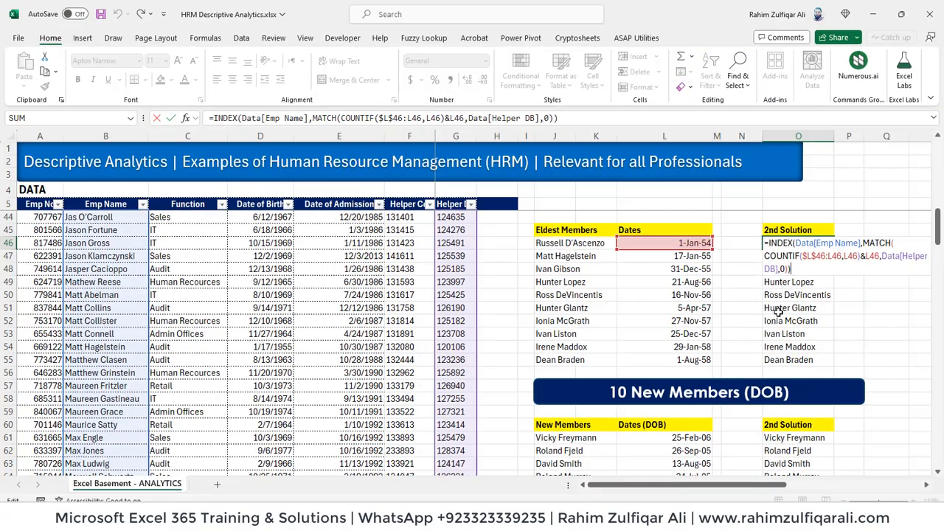
key("Return")
key("Down")
key("Down")
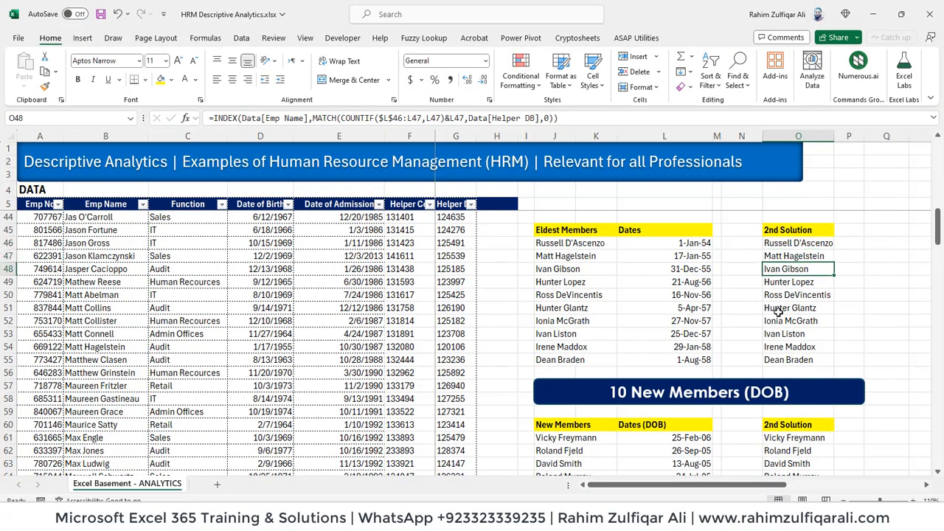
Examine the 2nd Solution formula in O61 of the 10 New Members (DOB) table.
key("Down")
key("Down")
key("Down")
key("Down")
key("Down")
key("Down")
key("Down")
key("Down")
key("Down")
key("Down")
key("Down")
key("Down")
key("Down")
key("Down")
key("Down")
key("Down")
key("Down")
key("Down")
key("Down")
key("Down")
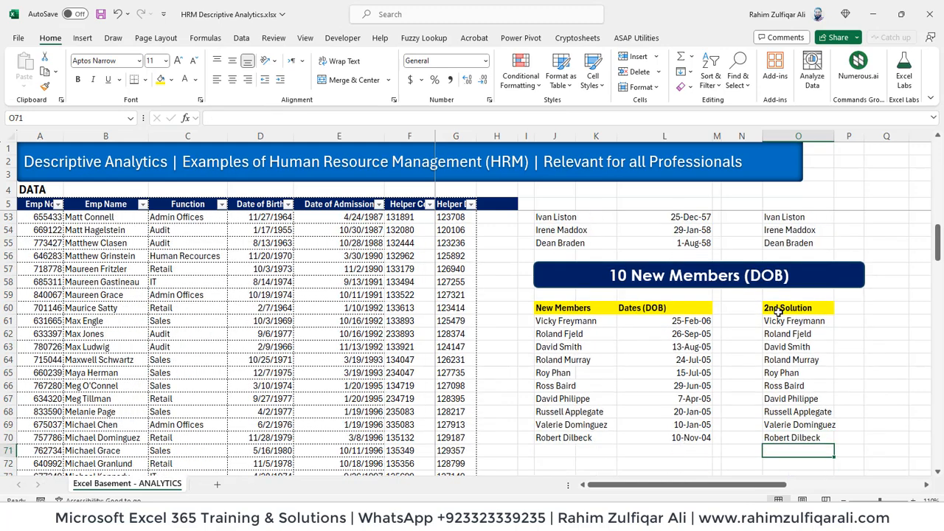
key("Up")
key("Up")
key("Up")
key("Up")
key("Up")
key("Up")
key("Up")
key("Up")
key("Up")
key("Up")
key("F2")
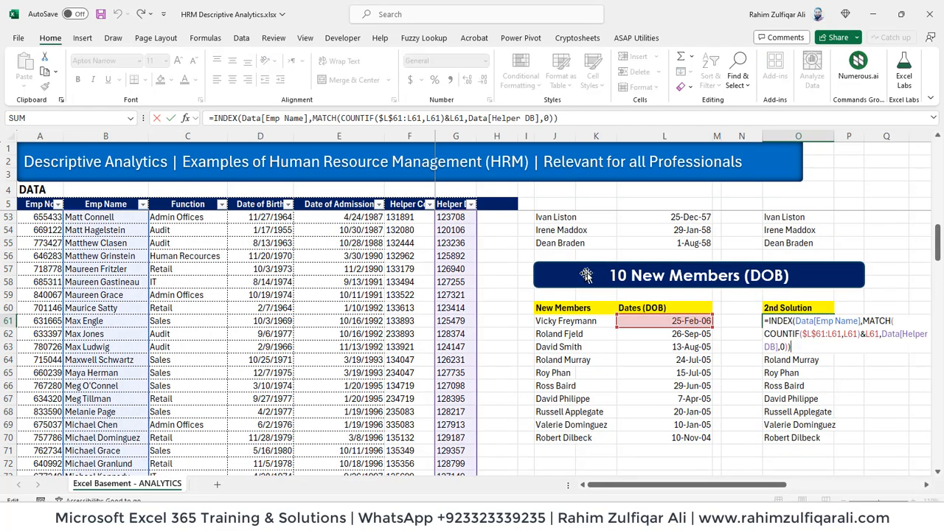
key("Return")
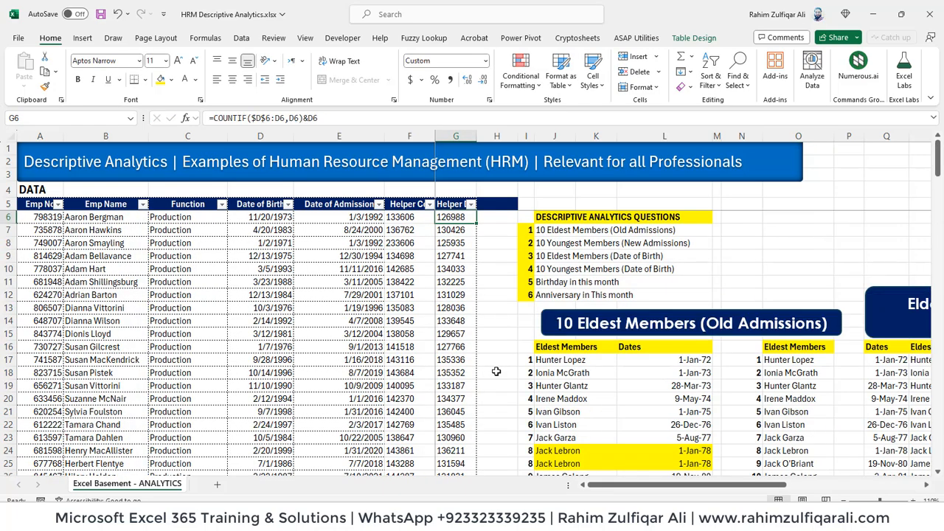
Review the Descriptive Analytics Questions list down to Birthday in this month and Anniversary in This month.
key("Right")
key("Right")
key("Right")
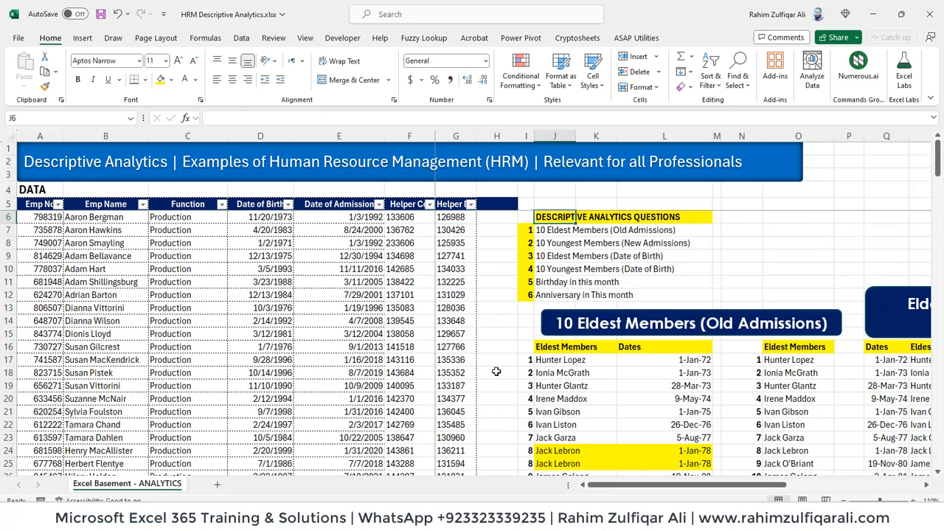
key("Down")
key("Down")
key("Down")
key("Down")
key("Down")
key("Down")
key("Up")
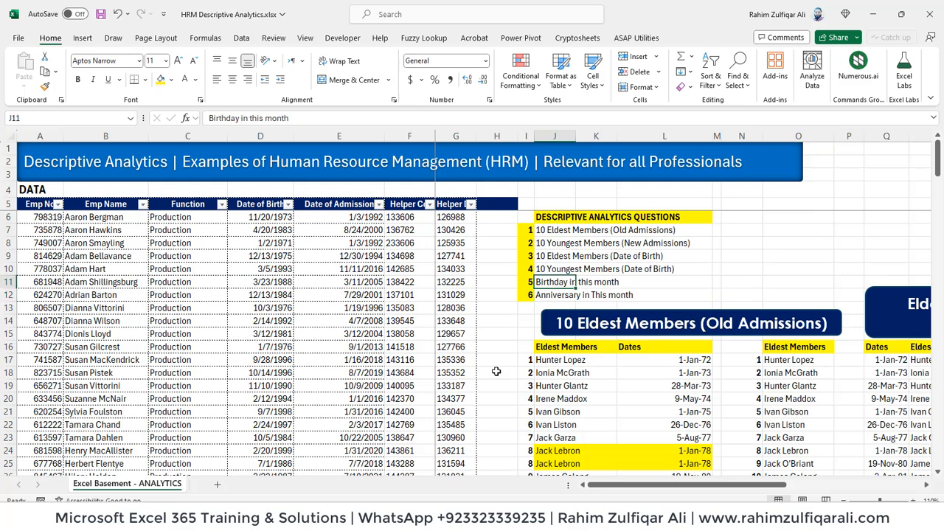
left_click(542, 295)
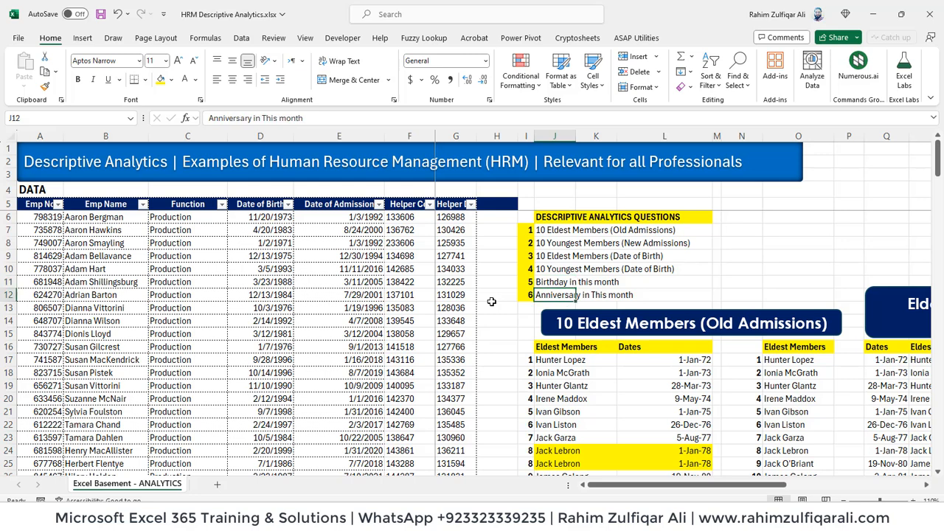
key("Up")
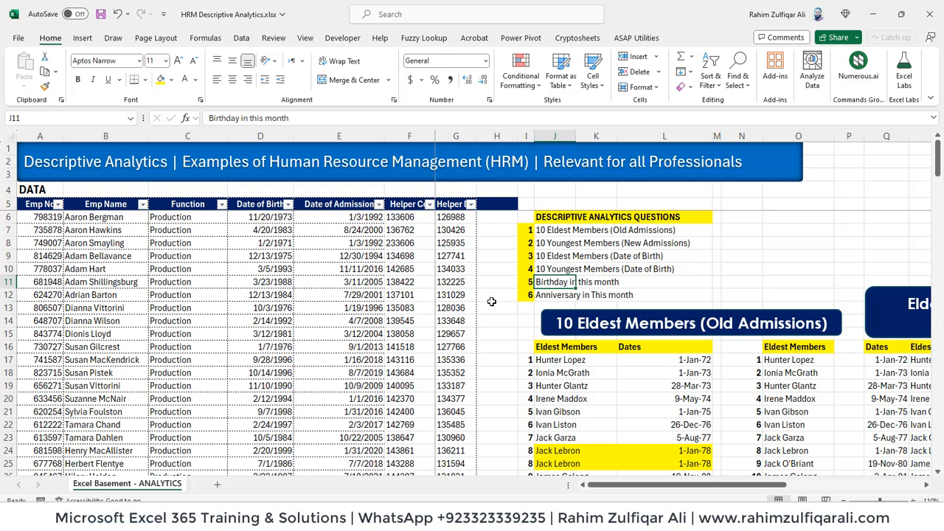
Look through the dates in the Date of Birth column from row 6 down to row 14.
key("Left")
key("Left")
key("Left")
key("Left")
key("Left")
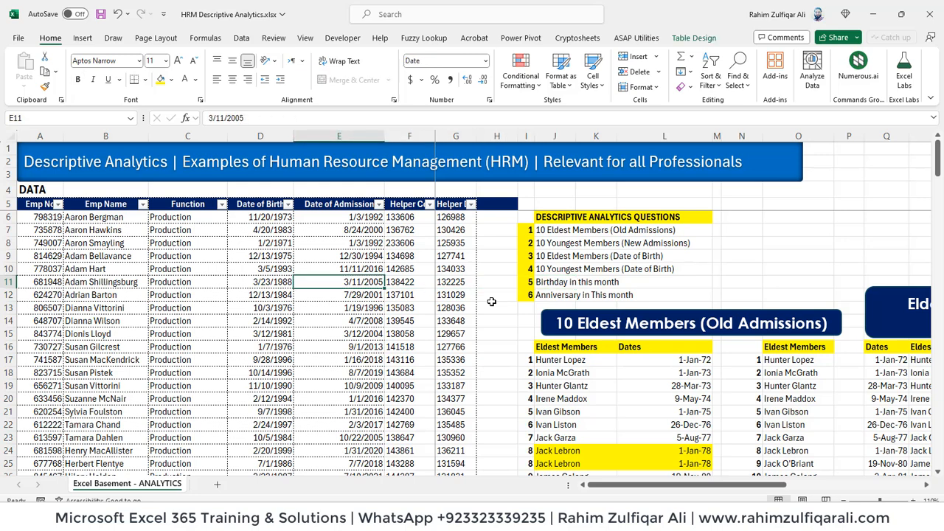
key("Left")
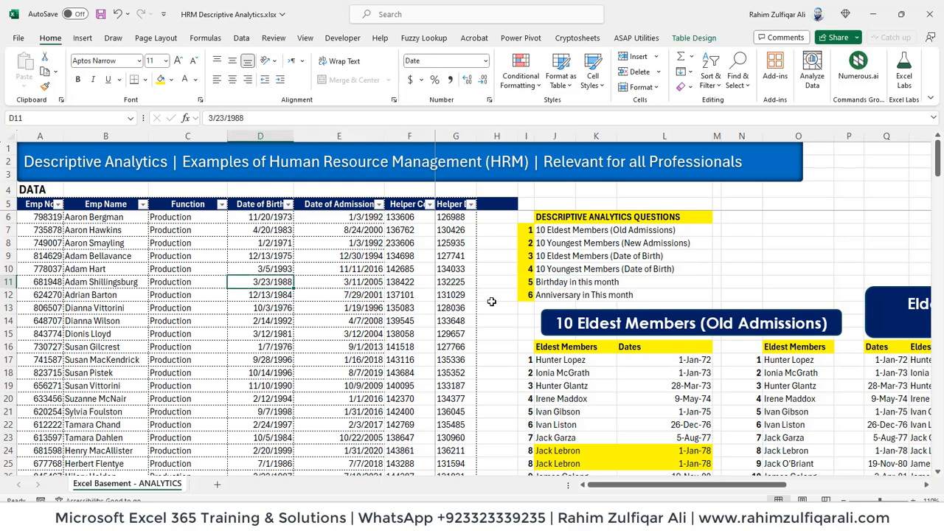
key("Up")
key("ctrl+Up")
key("Down")
key("Down")
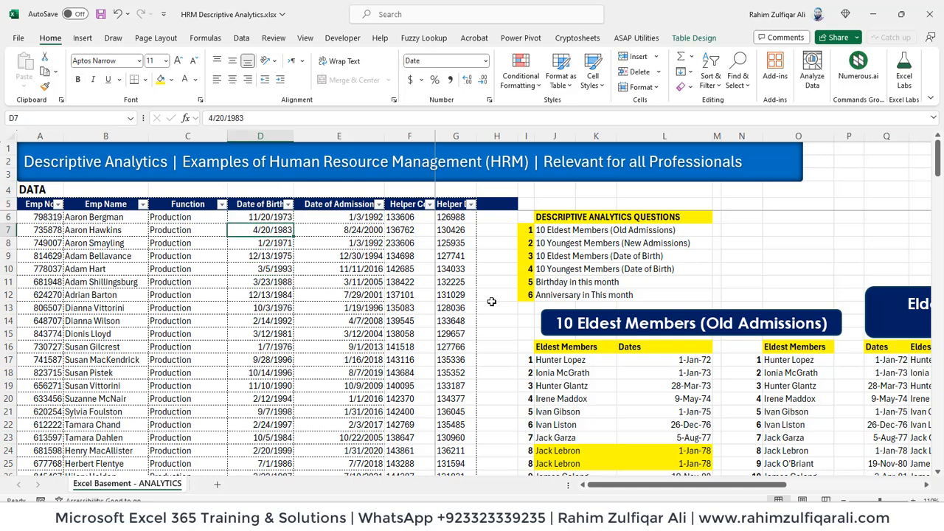
key("Down")
key("Down")
key("Down")
key("Down")
key("Down")
key("Down")
key("Down")
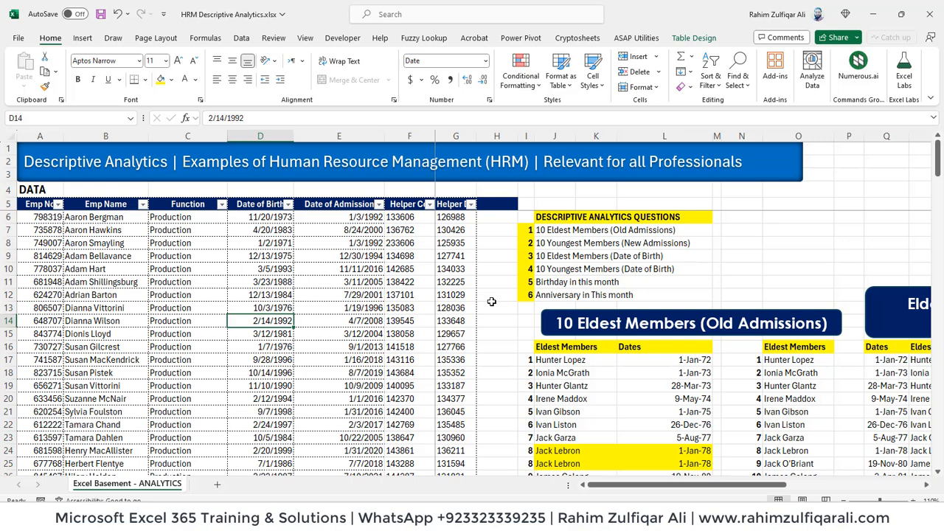
Add a BD column to the data table by entering the header in H5 beside Helper DB.
key("Right")
key("Right")
key("Right")
key("Right")
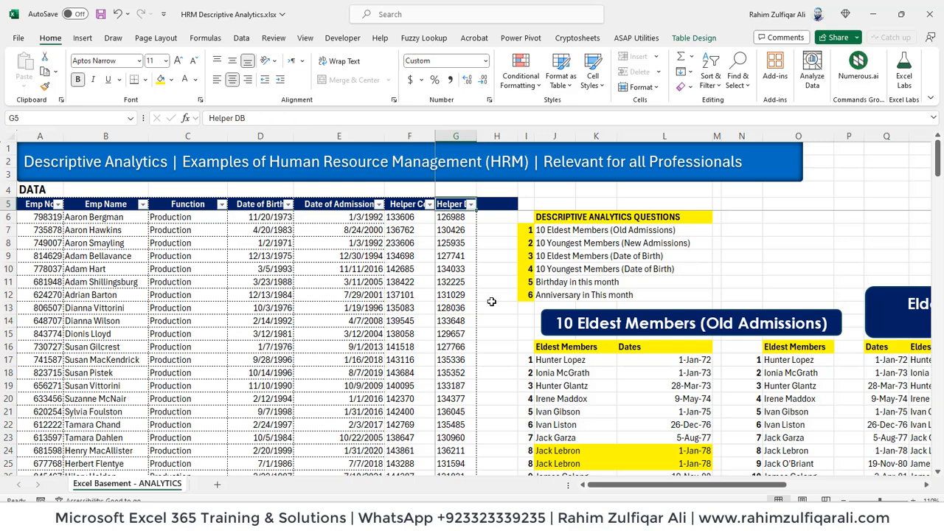
key("ctrl+Up")
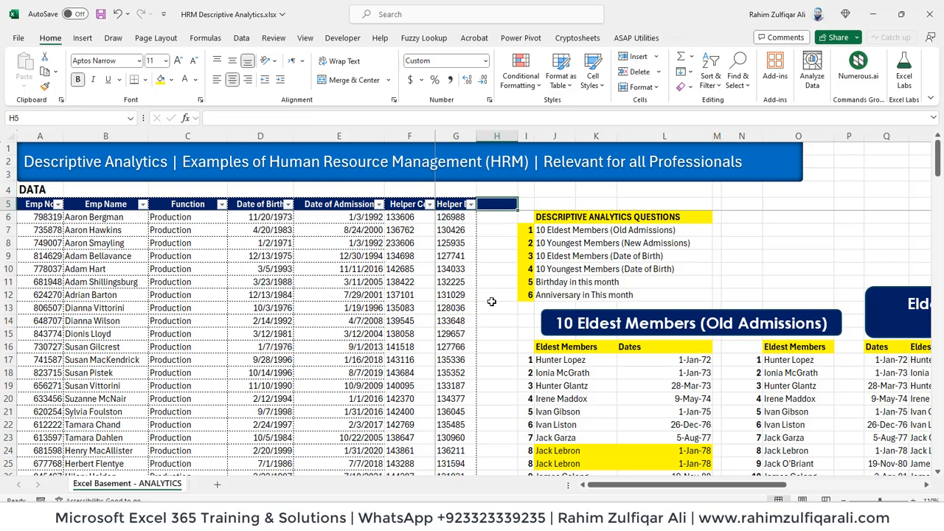
type("BD")
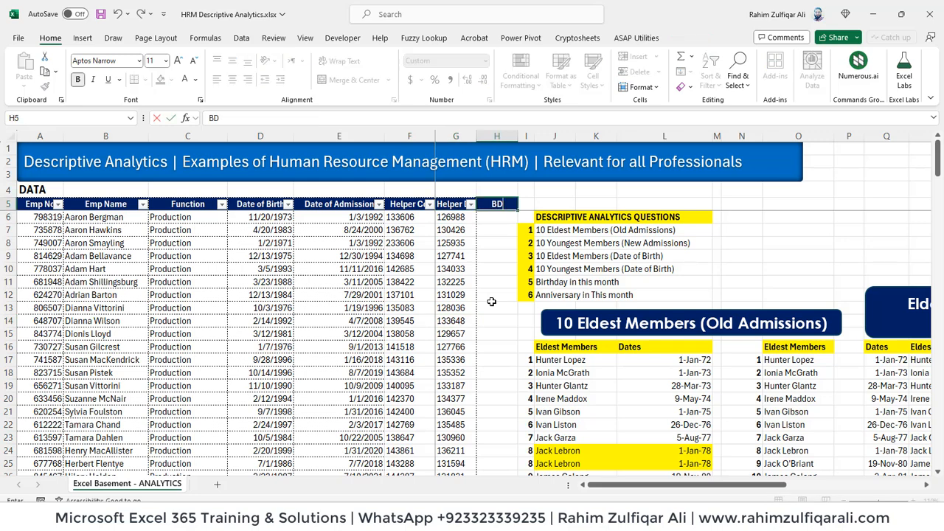
key("Return")
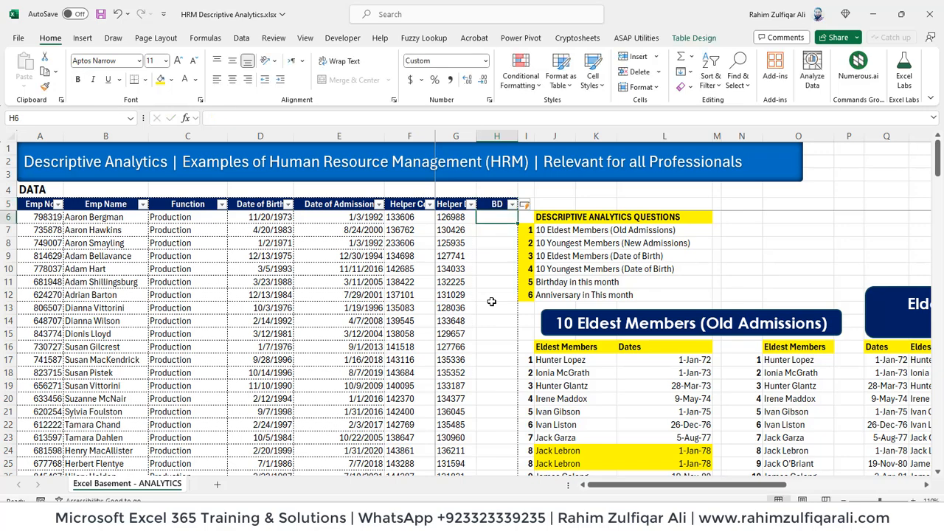
Begin an IF formula in H6 that compares TEXT(today(),"mmm") with a second TEXT function.
type("=")
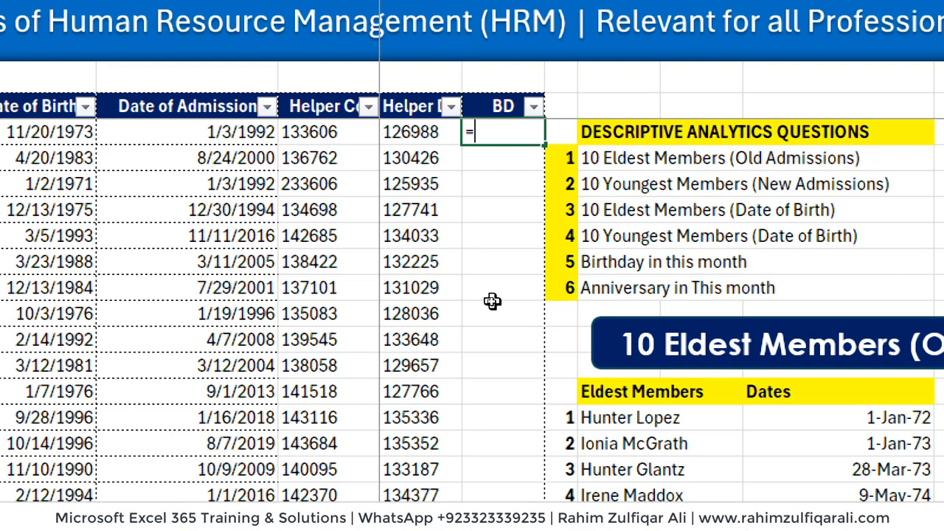
type("IF(")
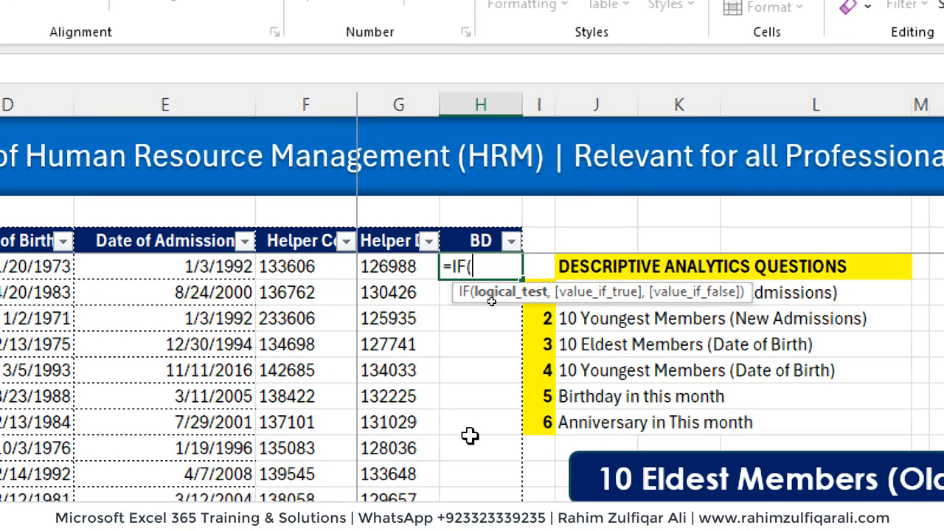
type("text")
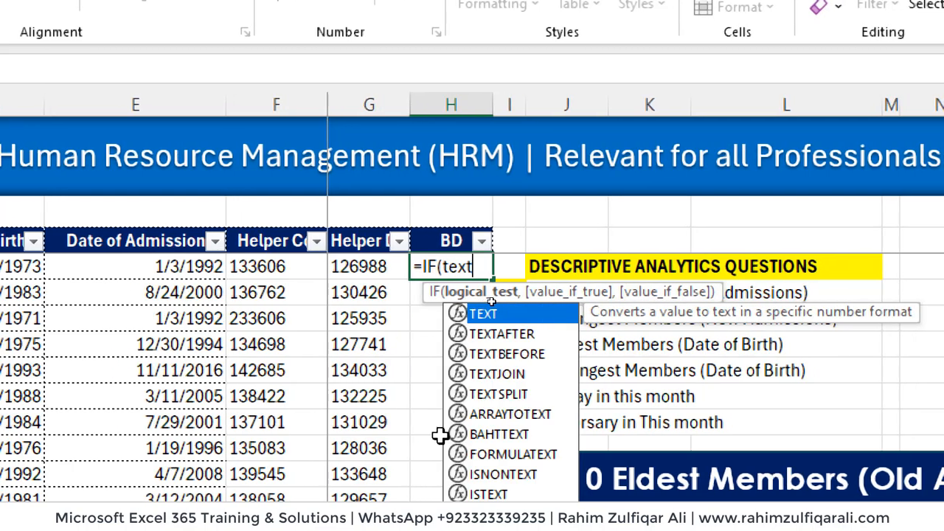
key("Tab")
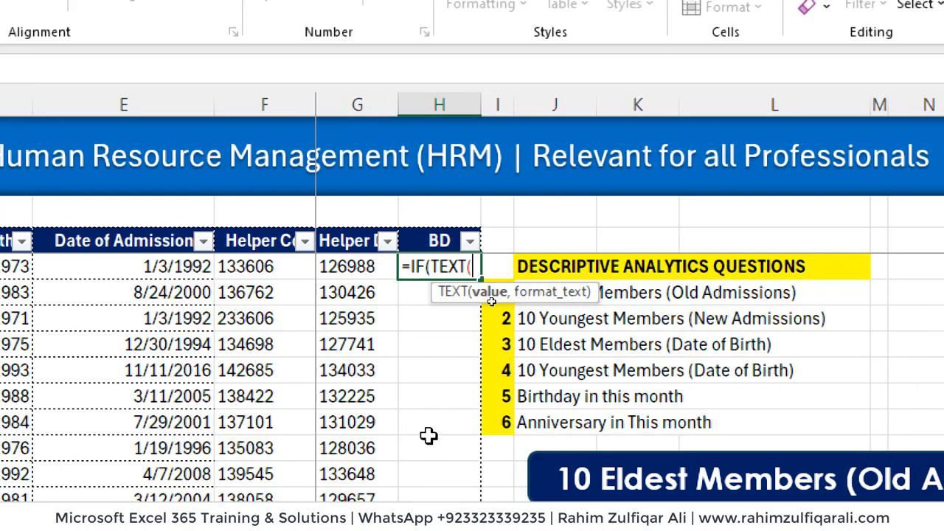
type("today")
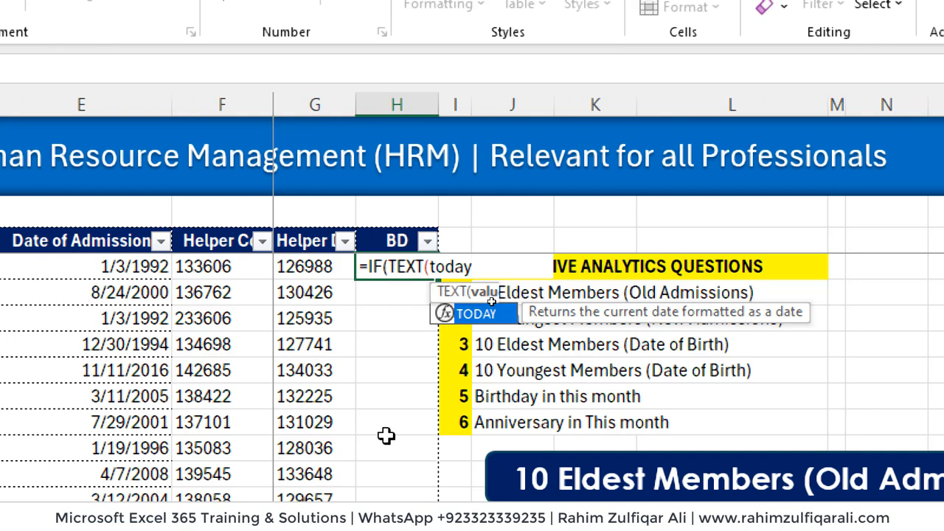
type("()")
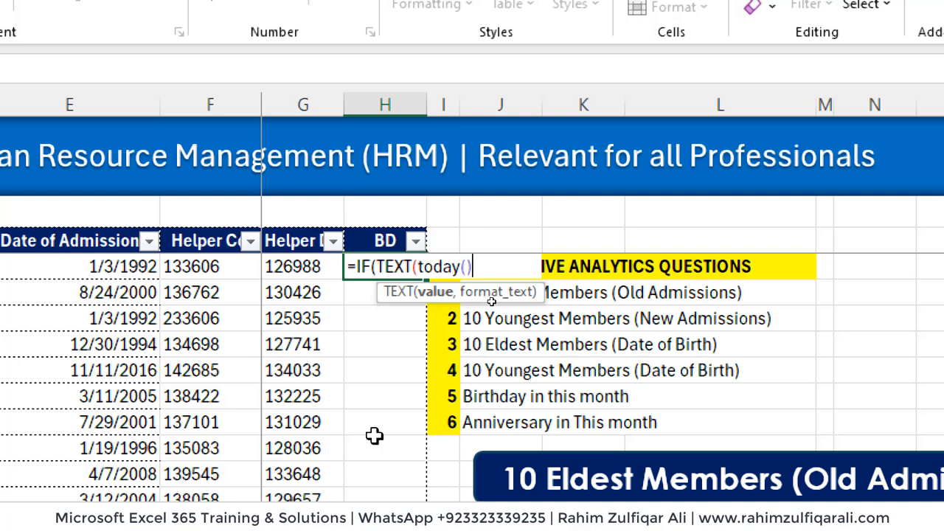
type(",\"")
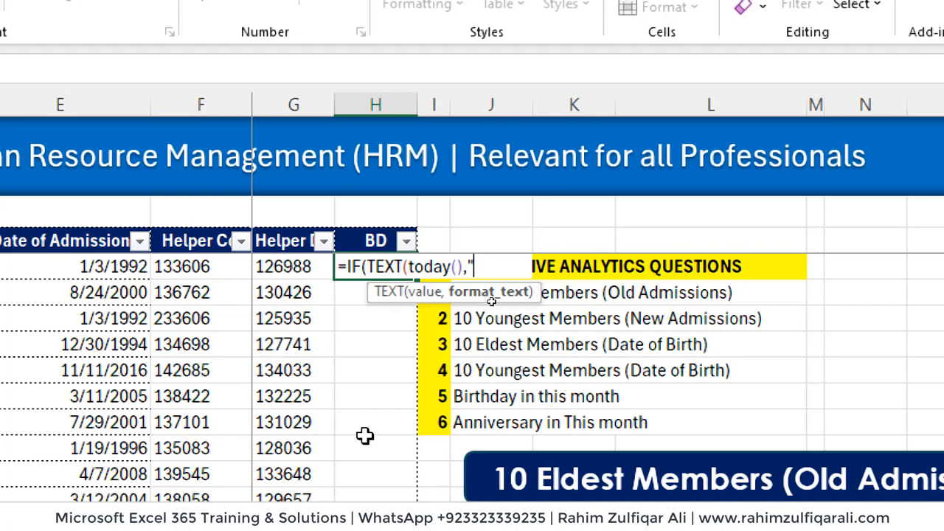
type("mmm\"")
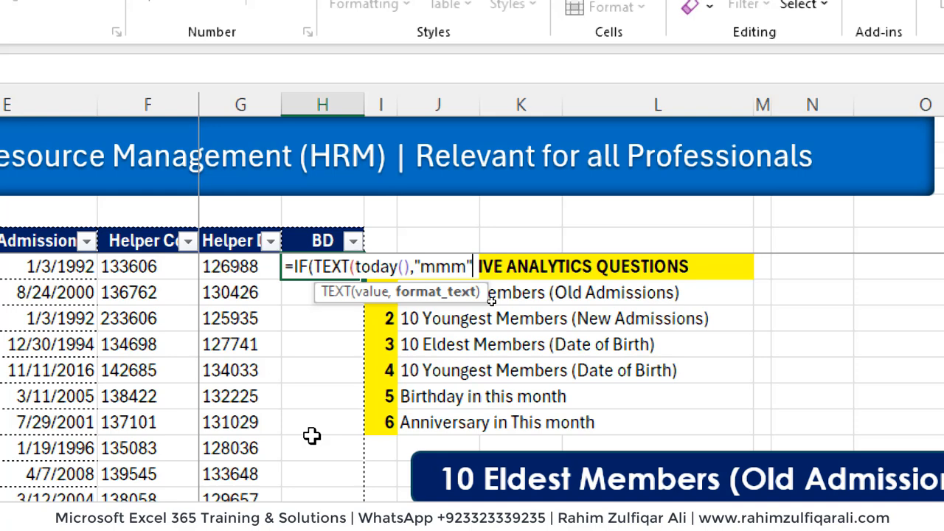
type(")")
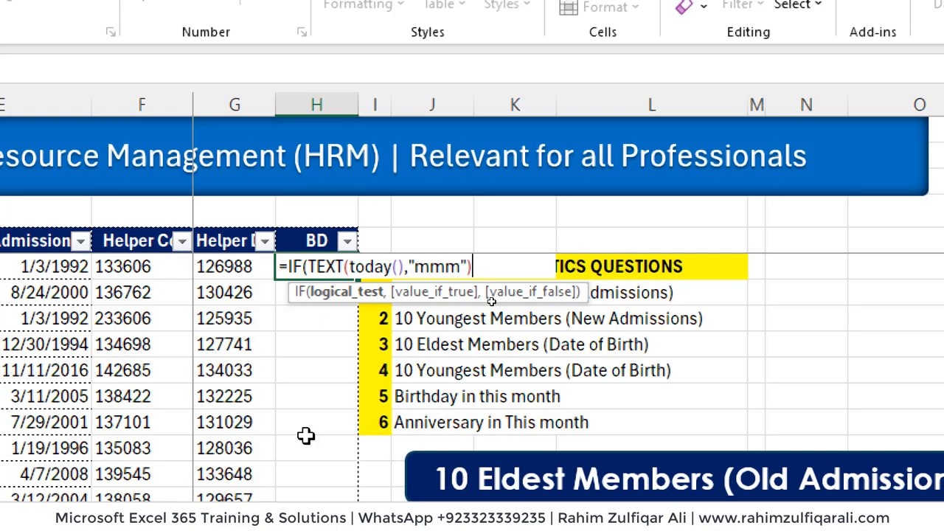
type("=text")
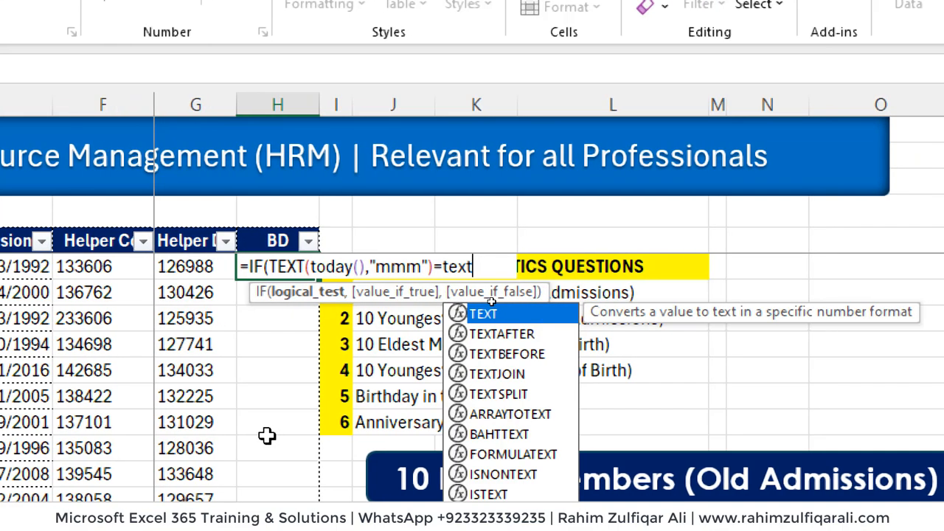
key("Tab")
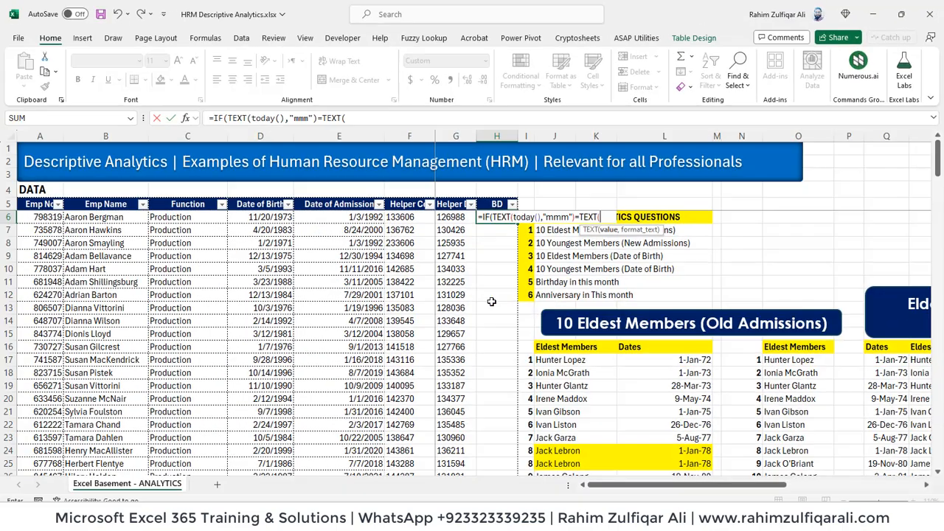
key("Left")
key("Left")
key("Left")
key("Left")
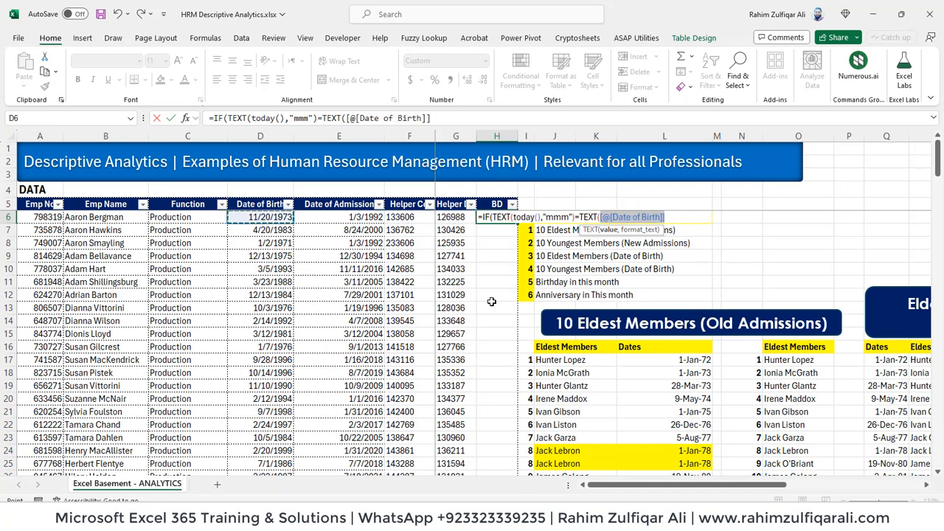
key("BackSpace")
key("BackSpace")
type("(")
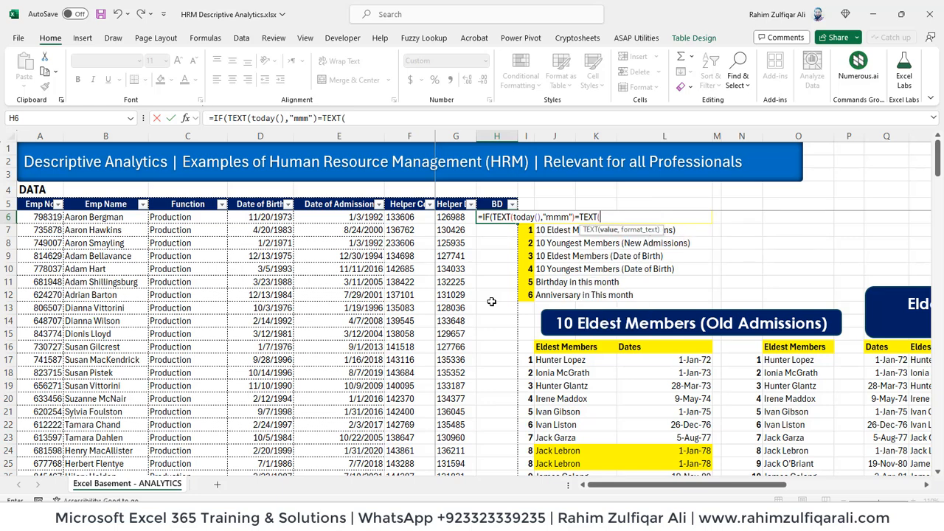
Complete the IF formula in H6 with TEXT(d6,"mmm") as the compared month, returning "Yes" when it matches and "No" otherwise.
type("d6,\"")
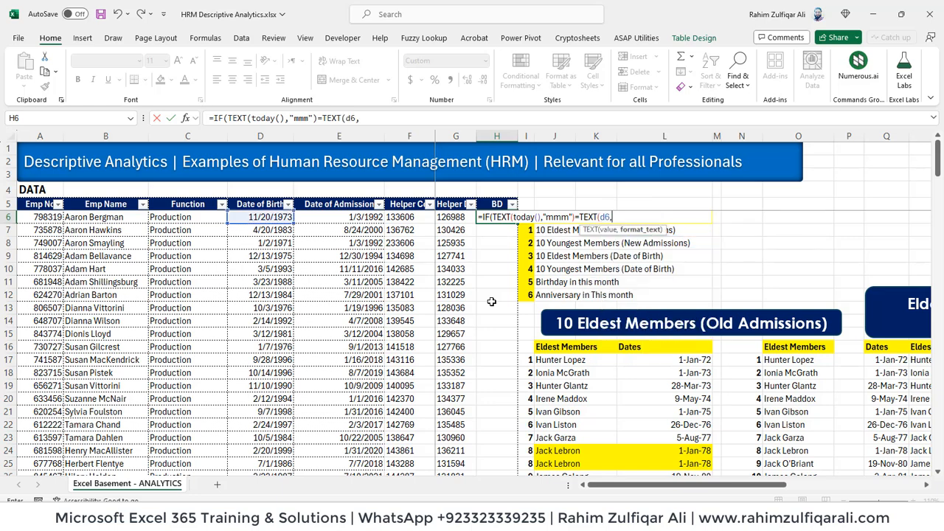
type("mmm\")")
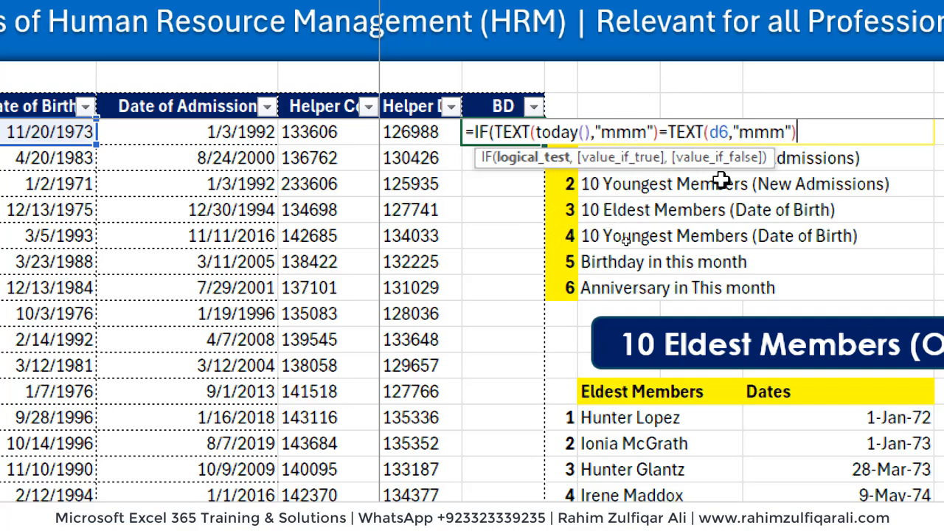
type(",\"Yes")
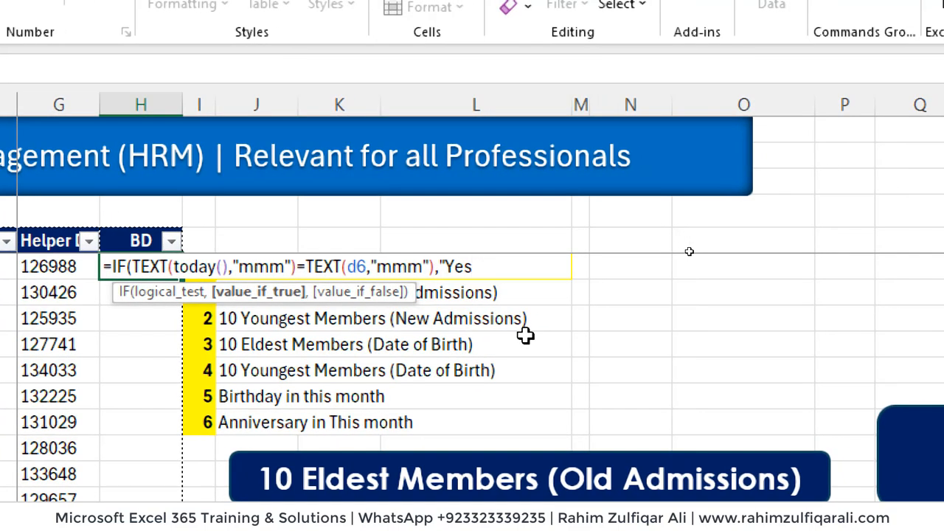
type("\",\"No")
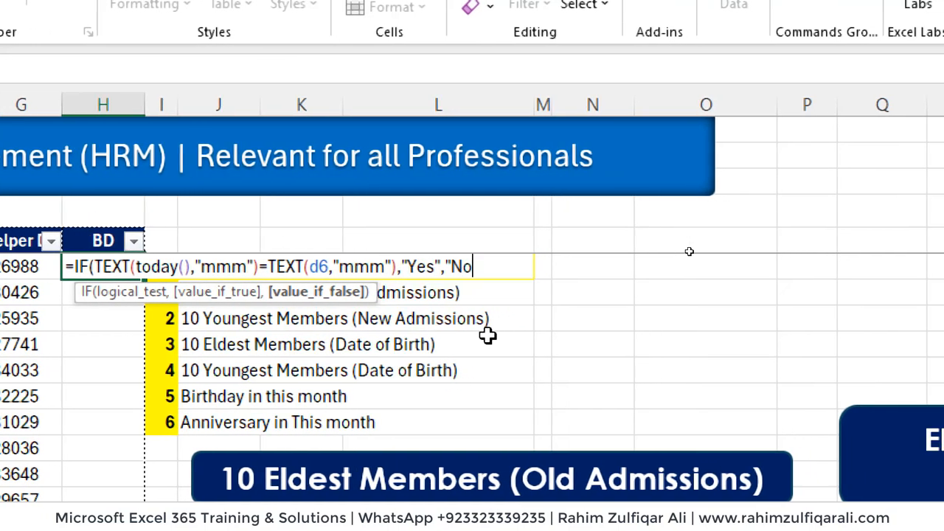
type("\")")
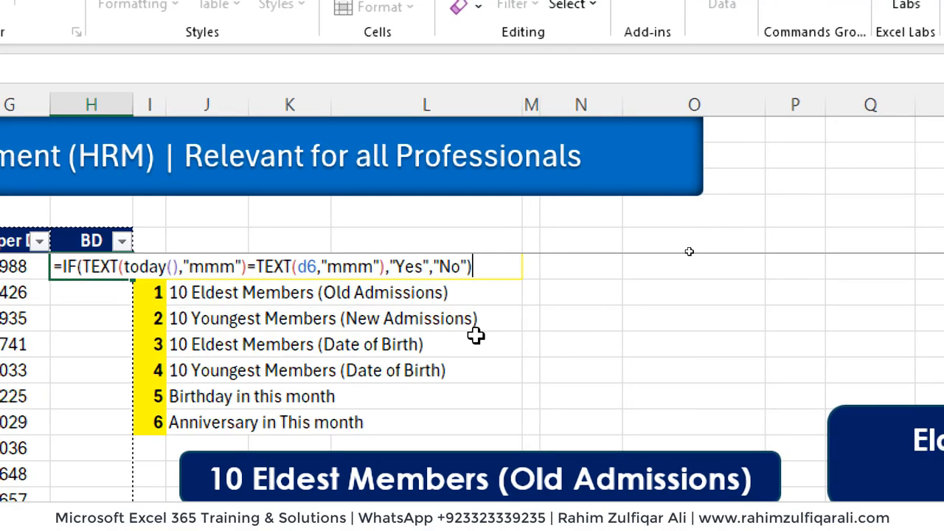
key("Return")
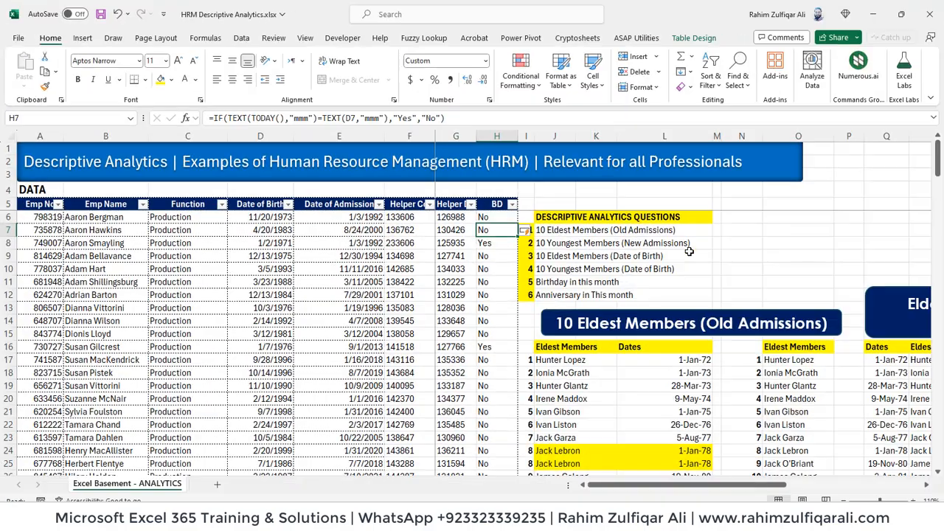
Look through the Yes and No flags down the BD column and return to the first rows.
key("Down")
key("Down")
key("Down")
key("Down")
key("Down")
key("Down")
key("Down")
key("Down")
key("Down")
key("Down")
key("Down")
key("Down")
key("Down")
key("Down")
key("Down")
key("Down")
key("Down")
key("Down")
key("Down")
key("Down")
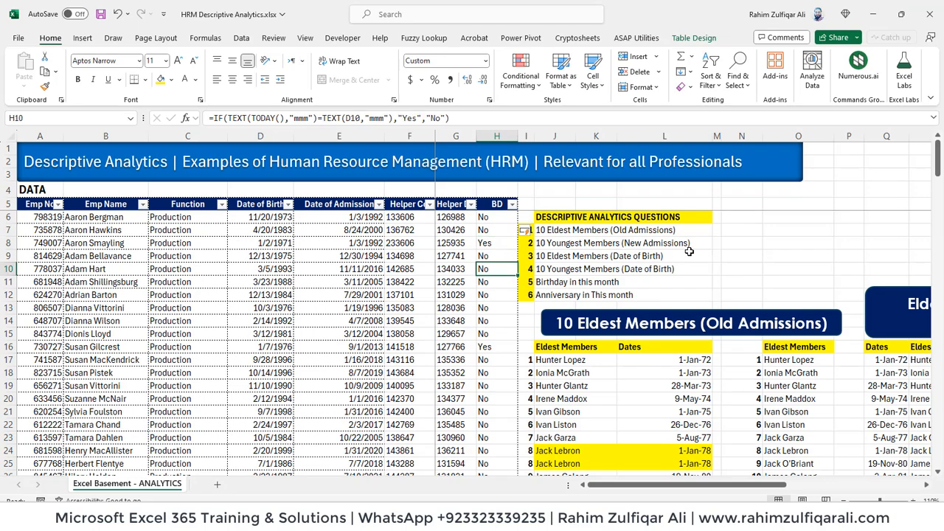
key("Page_Down")
key("Page_Down")
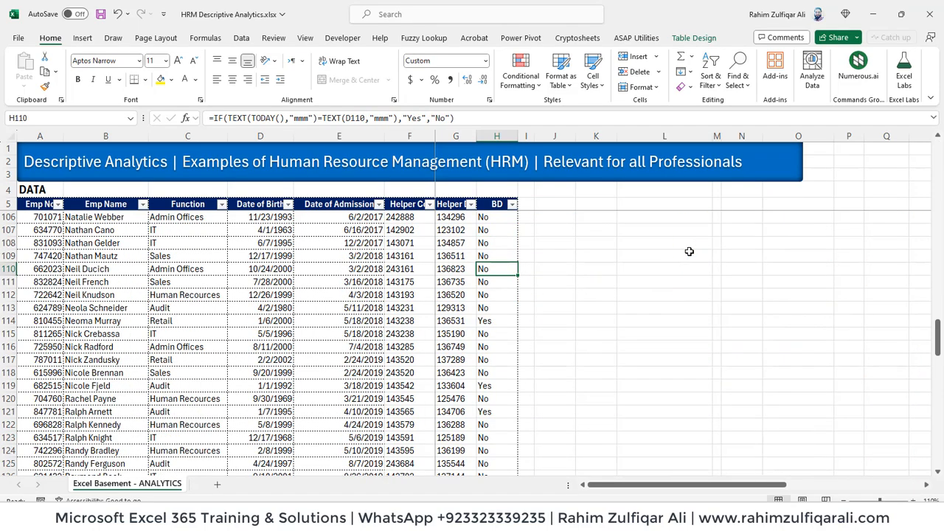
key("Page_Up")
key("Page_Up")
key("Page_Up")
key("Page_Up")
key("Page_Up")
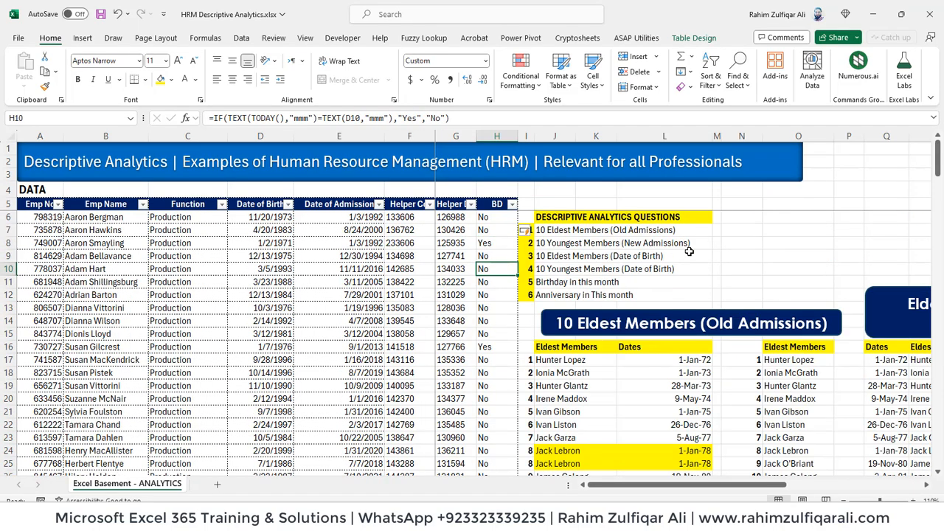
Compare the BD flag in row 8 with the Date of Birth in D8.
key("ctrl+Up")
key("Down")
key("Down")
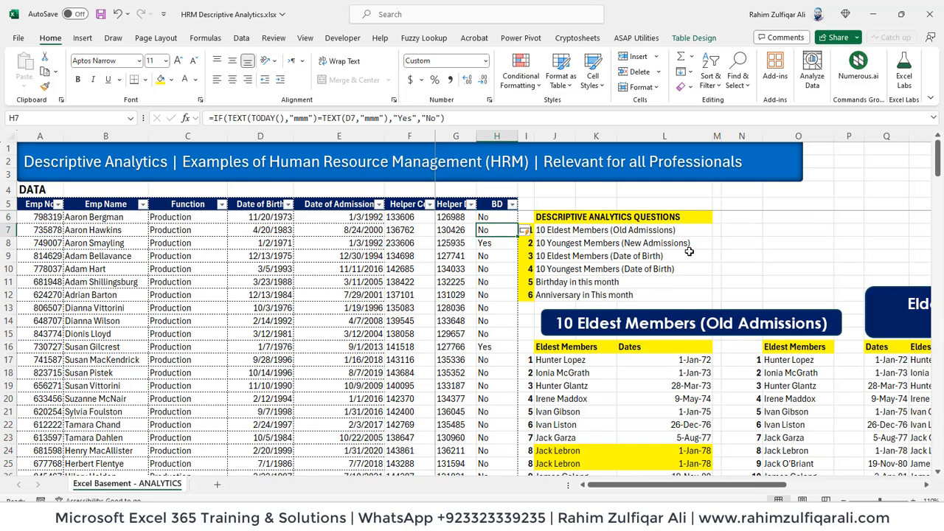
key("Down")
key("Down")
key("Up")
key("Left")
key("Left")
key("Left")
key("Left")
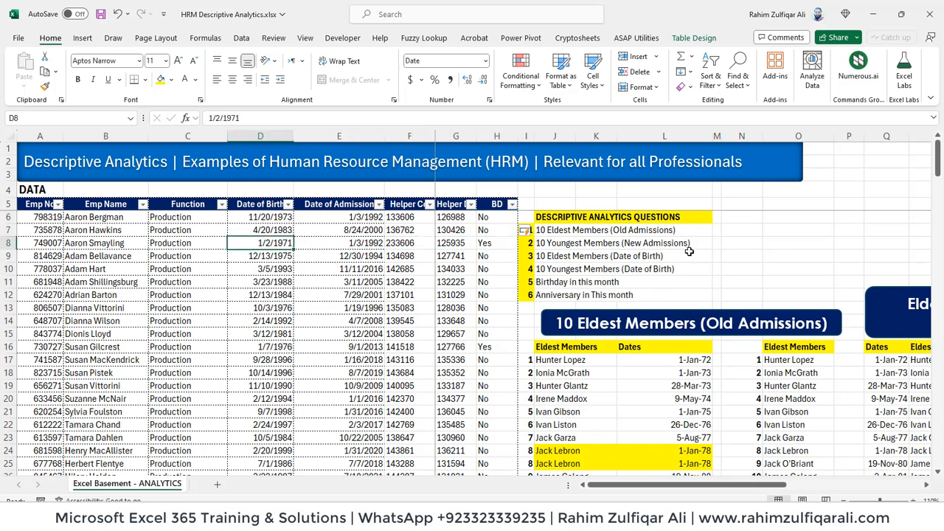
key("Right")
key("Right")
key("Right")
key("Right")
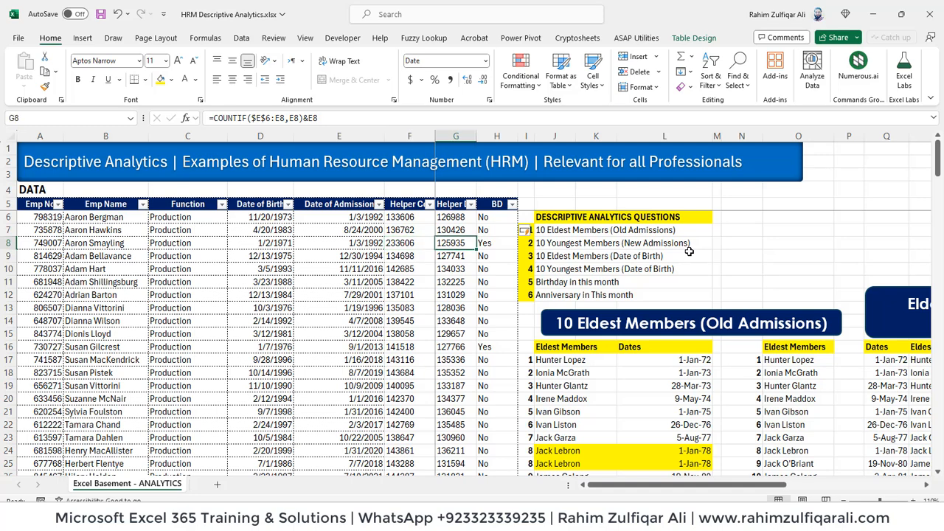
Filter the BD column to show only the Yes rows.
key("ctrl+Up")
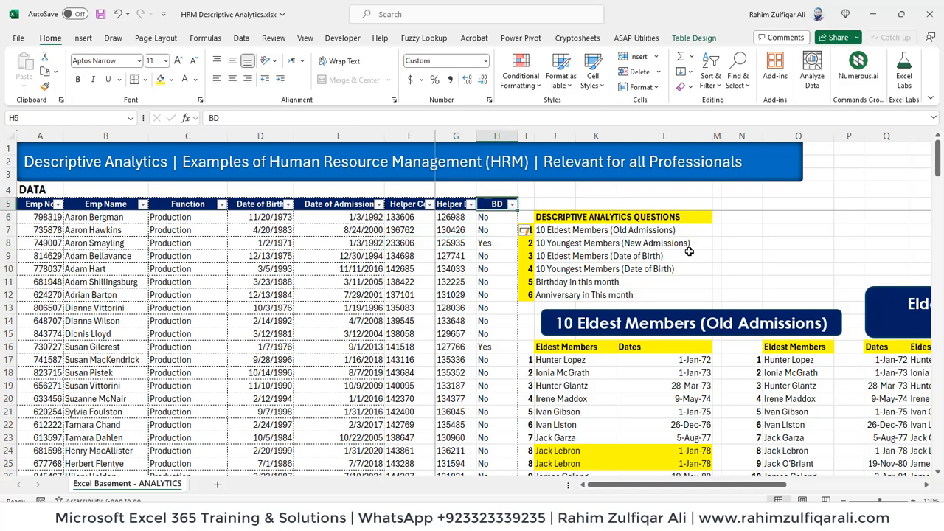
key("alt+Down")
key("Down")
key("Down")
key("Down")
key("Down")
key("Down")
key("Up")
key("Up")
key("space")
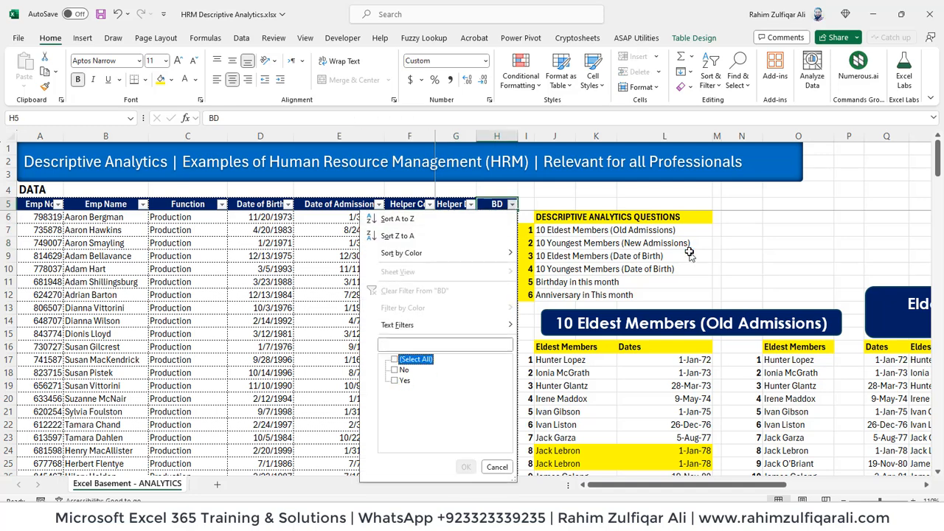
key("Down")
key("Down")
key("space")
key("Return")
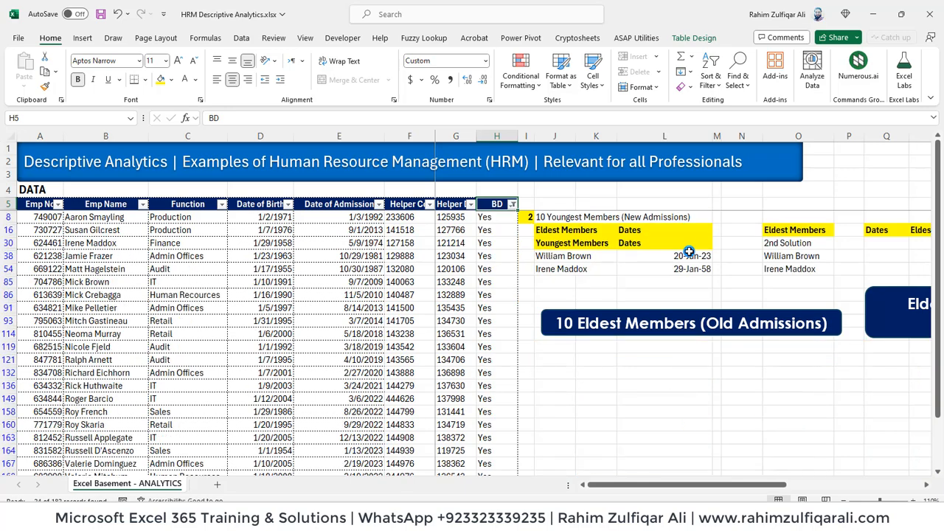
Check the birth months in the Date of Birth column for all the filtered employees.
key("Down")
key("Left")
key("Right")
key("ctrl+Down")
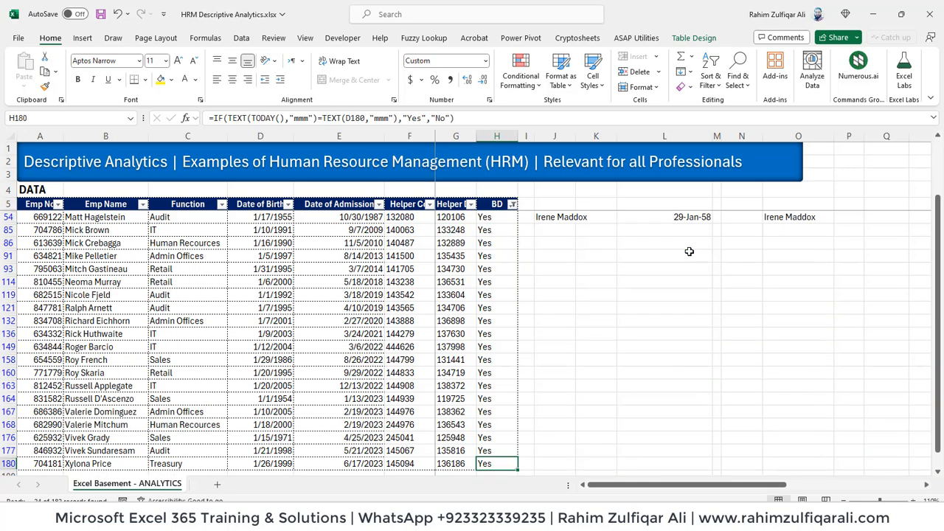
key("Left")
key("Left")
key("Left")
key("Left")
key("ctrl+Up")
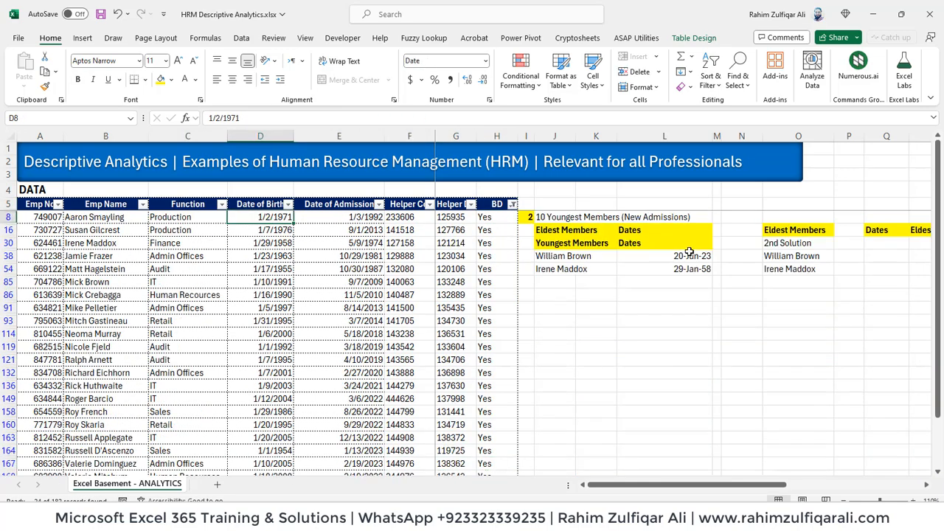
key("ctrl+shift+Down")
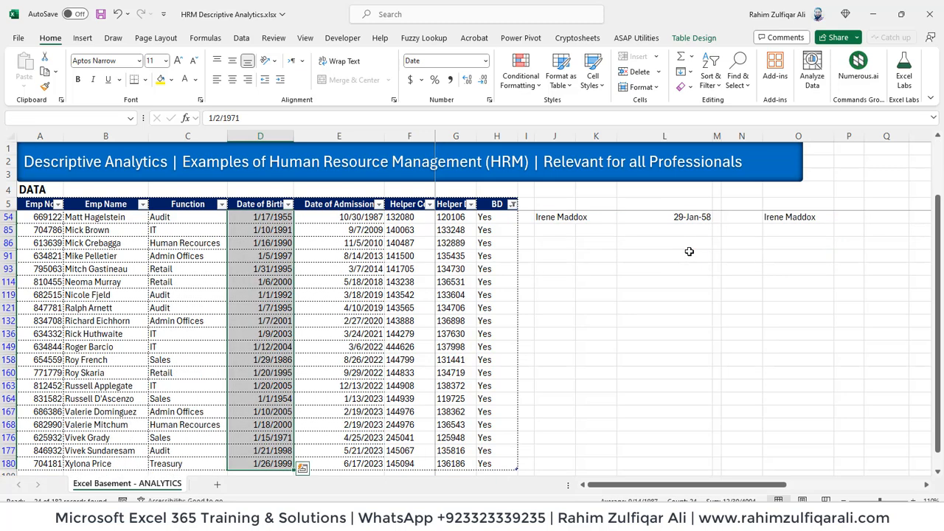
key("Up")
key("Down")
key("Right")
key("Right")
key("Right")
key("Right")
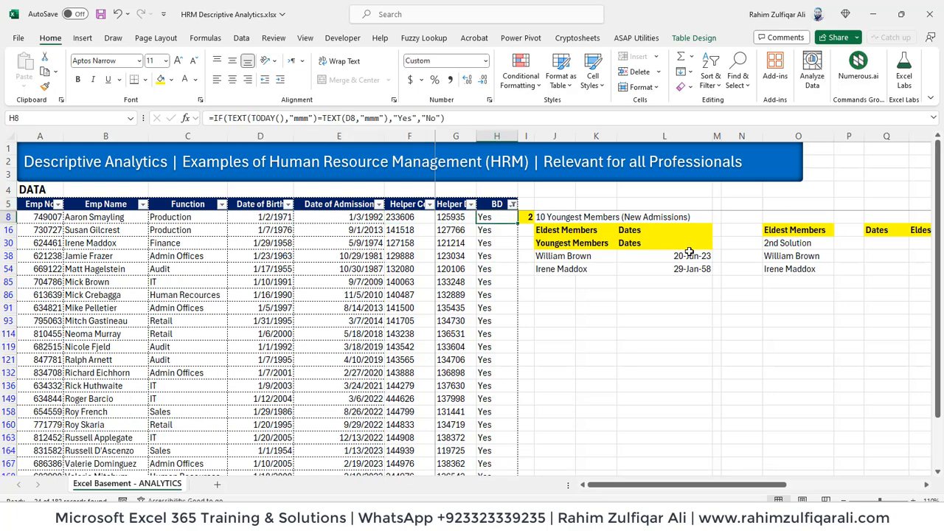
Inspect the IF formula in H8 and the BD flags of the filtered rows down to row 38.
key("F2")
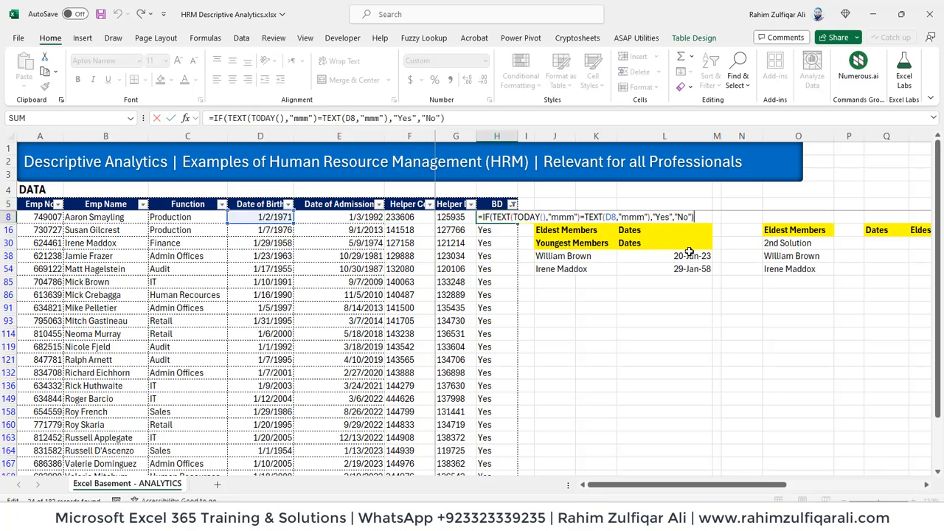
key("Escape")
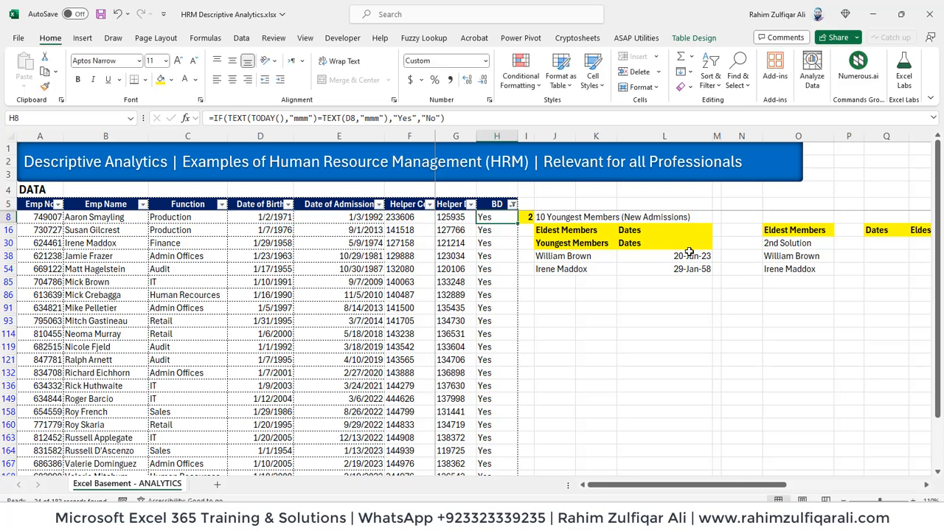
key("F2")
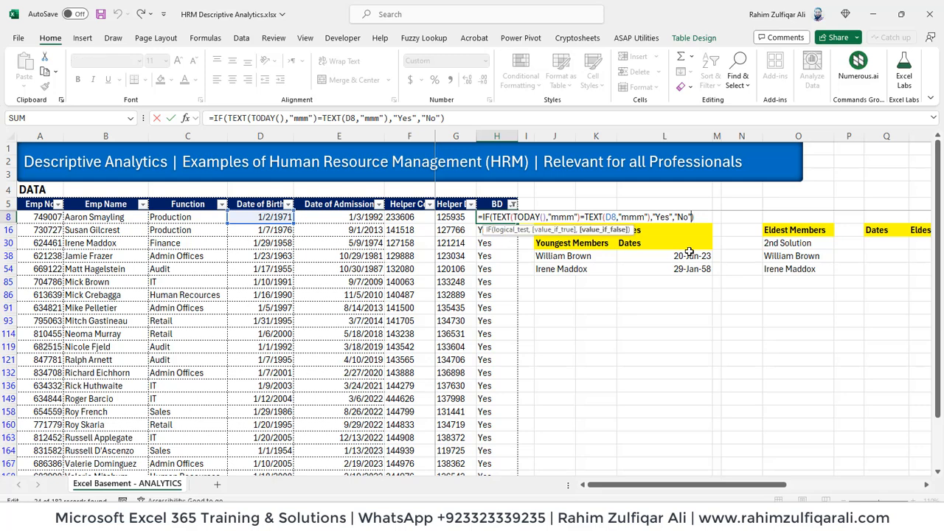
key("Escape")
key("Down")
key("Down")
key("Down")
key("Down")
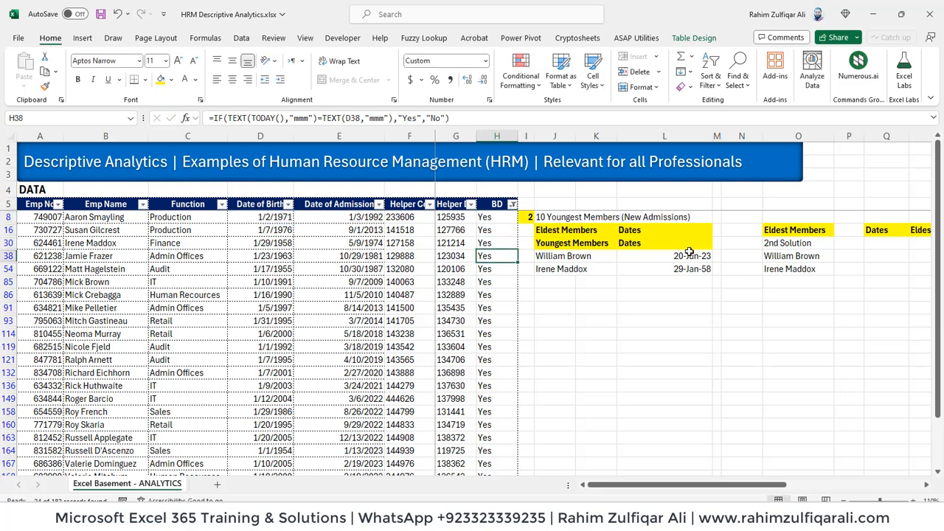
key("Up")
key("Up")
key("Up")
key("Up")
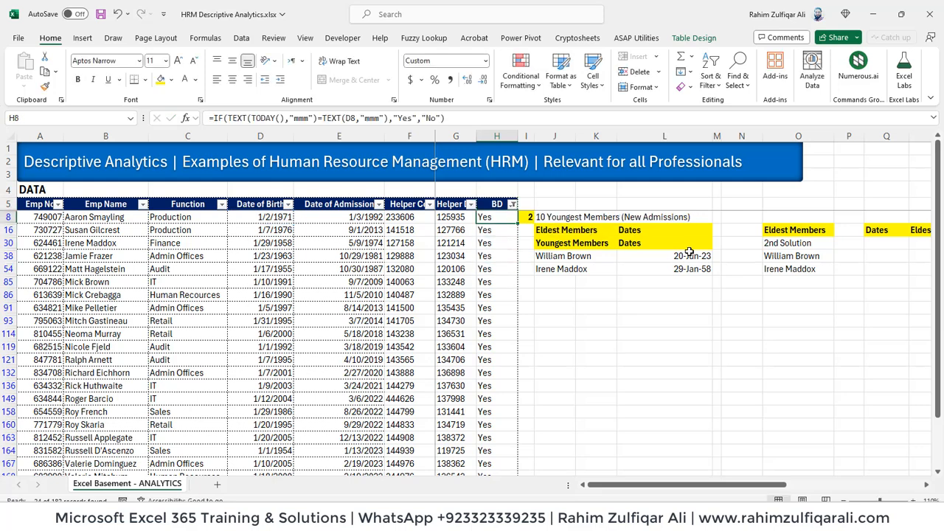
Go through the H8 formula argument by argument, from TODAY() to the D8 month comparison and the "Yes" result, leaving it unedited.
key("F2")
key("Left")
key("Left")
key("Left")
key("Left")
key("Left")
key("Left")
key("Left")
key("Left")
key("Left")
key("Left")
key("Left")
key("Left")
key("Left")
key("Left")
key("Left")
key("Left")
key("Left")
key("Left")
key("Left")
key("Left")
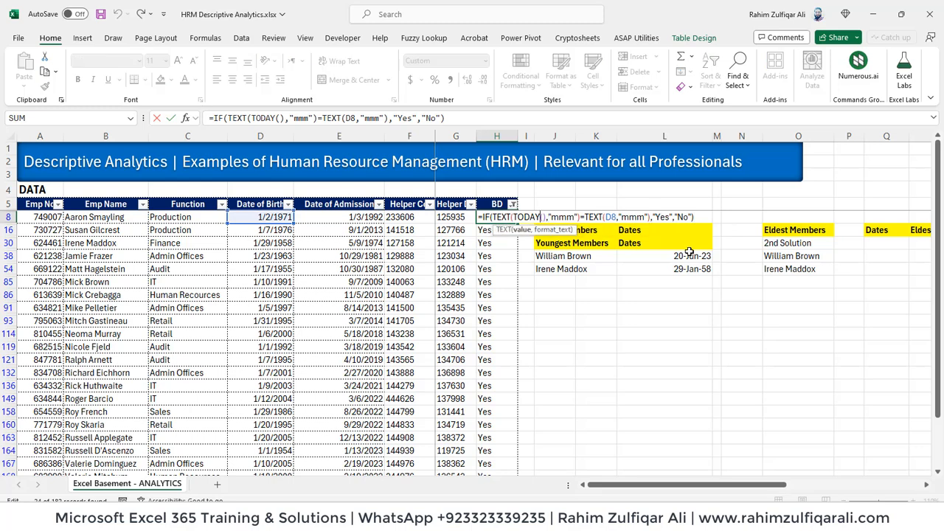
key("Right")
key("Right")
key("Right")
key("Right")
key("Right")
key("Right")
key("Right")
key("Right")
key("Right")
key("Right")
key("Right")
key("Right")
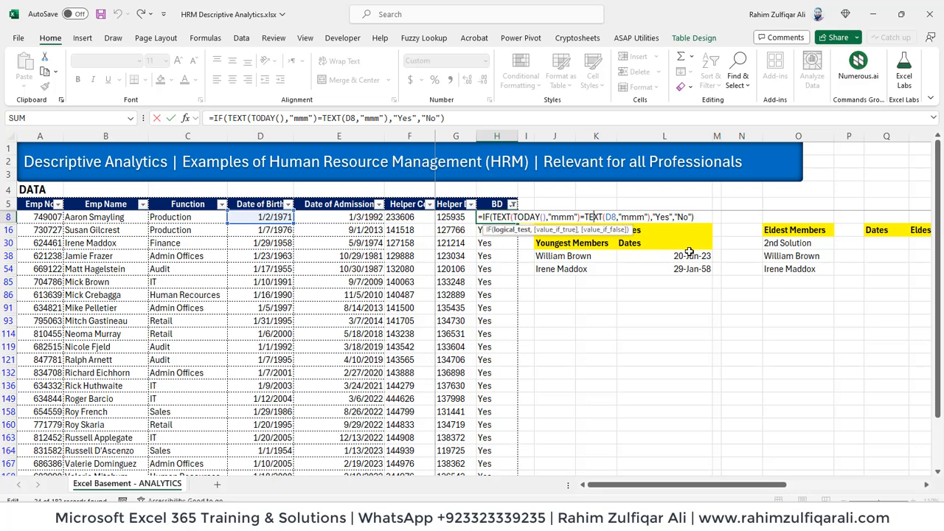
key("Right")
key("Right")
key("Right")
key("Right")
key("Right")
key("Right")
key("Right")
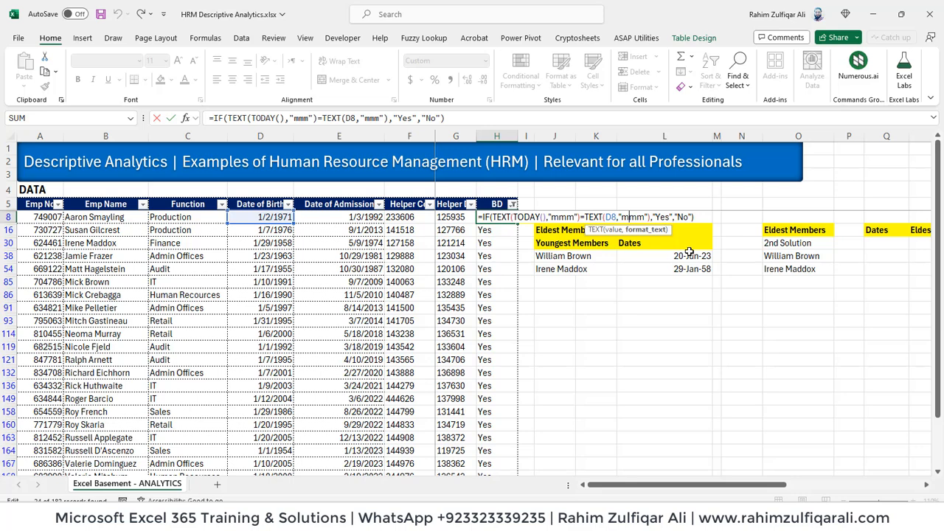
key("Right")
key("Right")
key("Right")
key("Right")
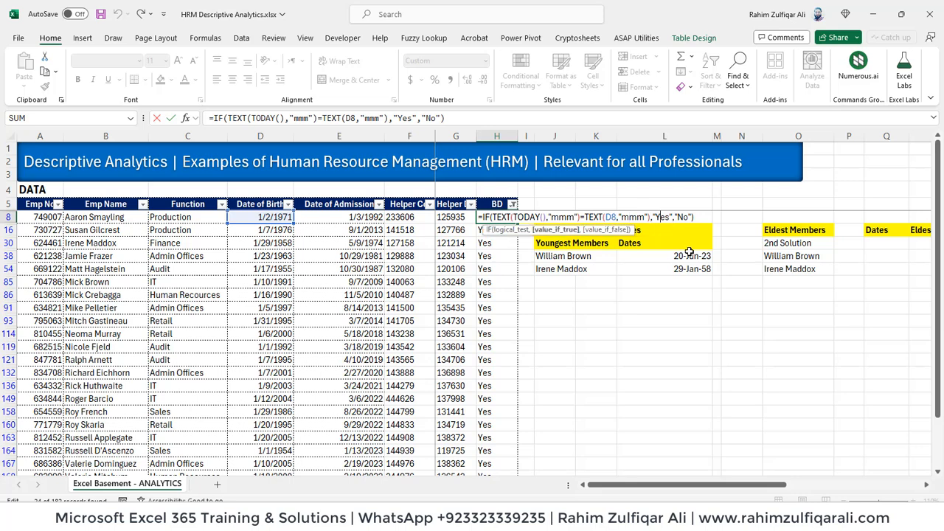
key("alt+a")
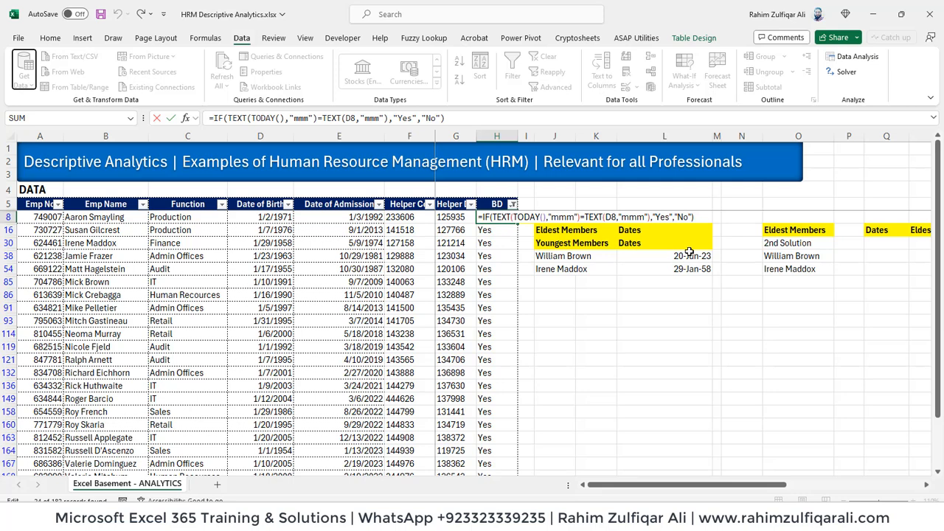
key("Escape")
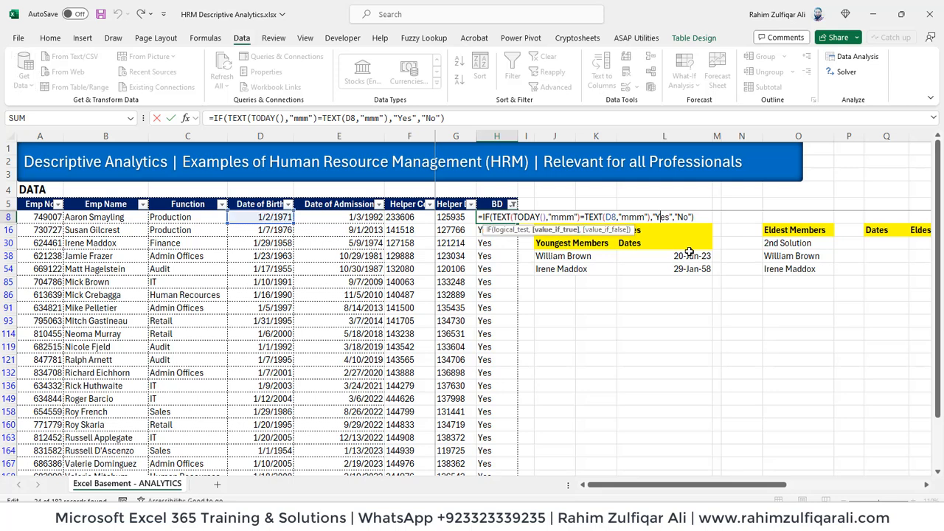
key("alt")
key("Escape")
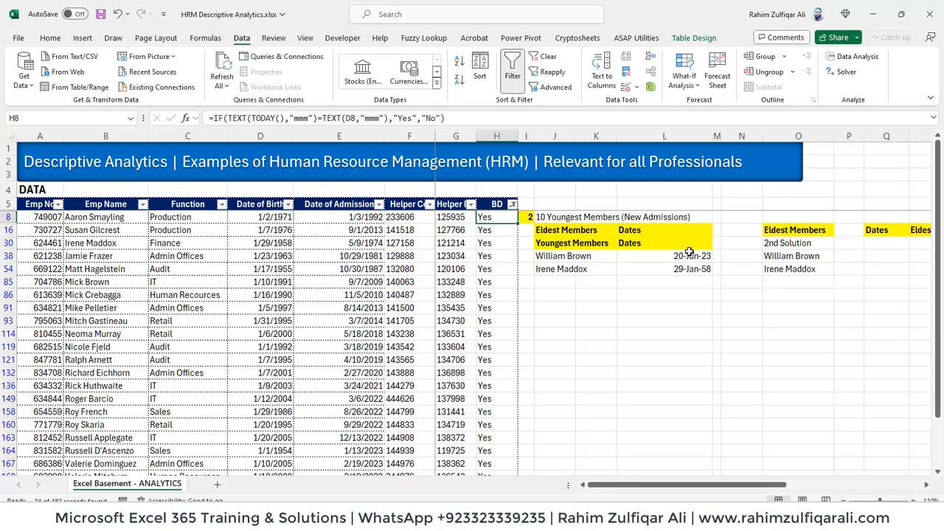
Clear the filter on the BD column so the table shows every employee again.
key("alt")
key("a")
key("c")
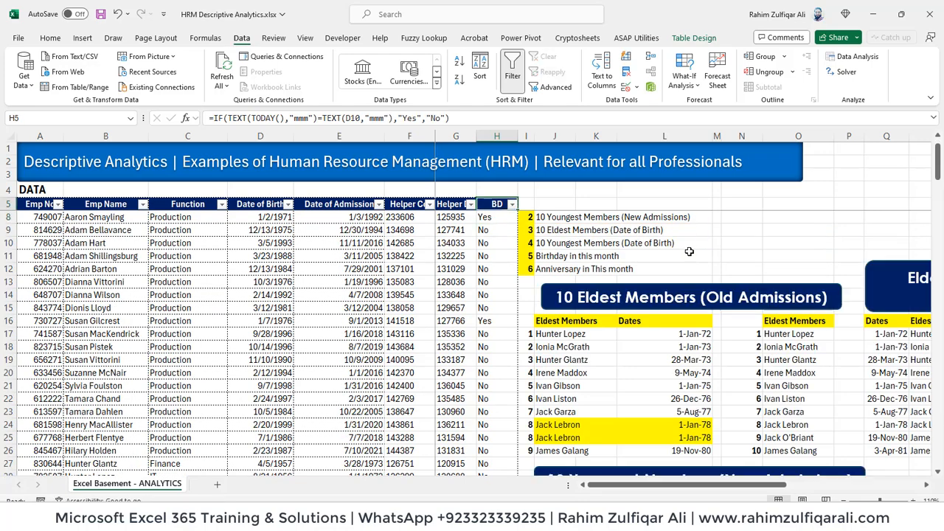
key("ctrl+Down")
key("ctrl+Up")
key("Down")
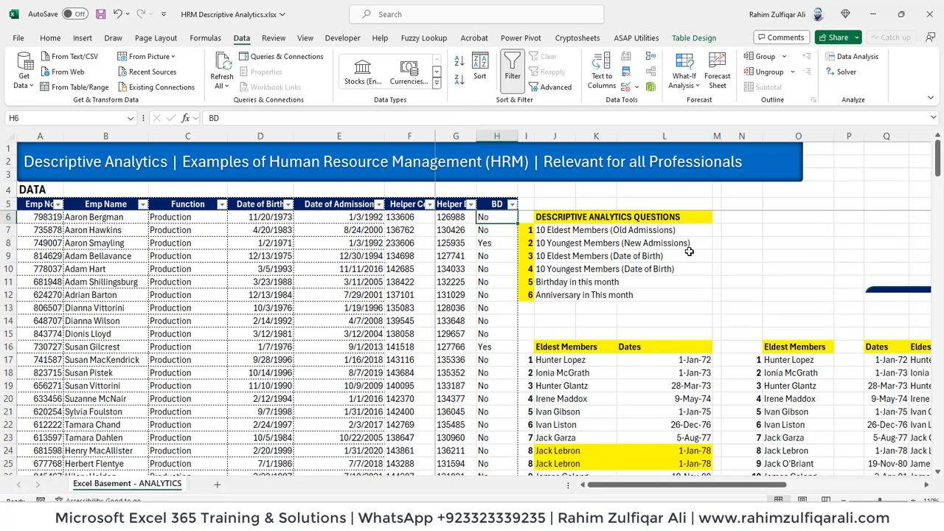
Go from the end of the BD column back to the Descriptive Analytics Questions list at K7.
key("ctrl+Down")
key("Right")
key("Right")
key("Right")
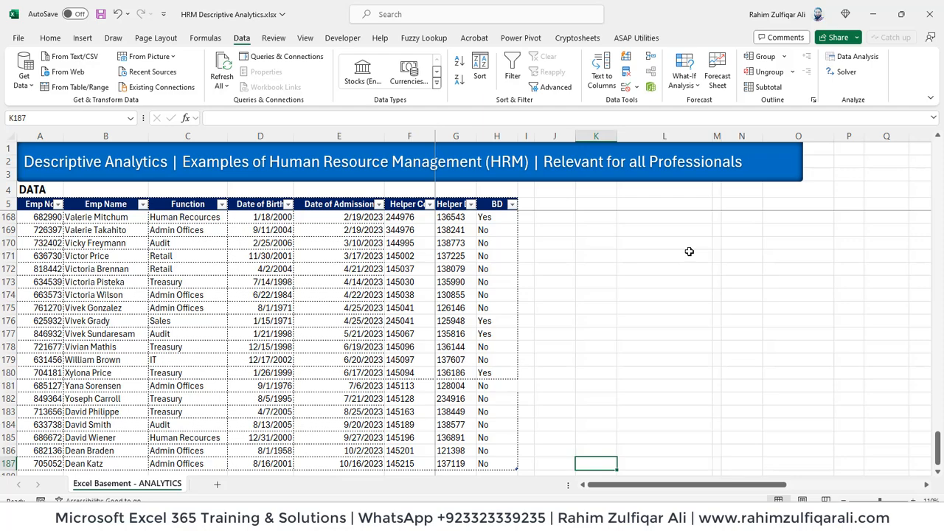
key("ctrl+Up")
key("Down")
key("Down")
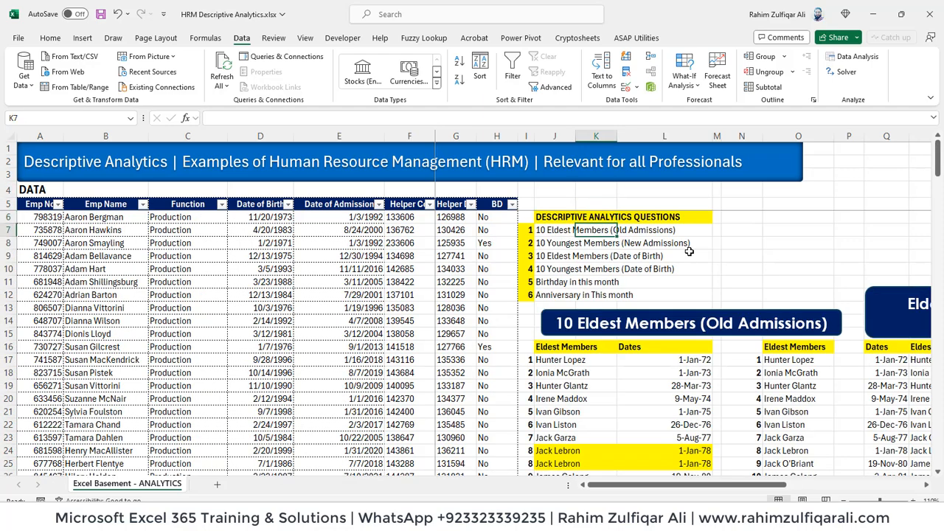
Start an INDEX formula on Data[Emp Name] in J76, under Names in the Birthday in this Month section.
key("Page_Down")
key("Page_Down")
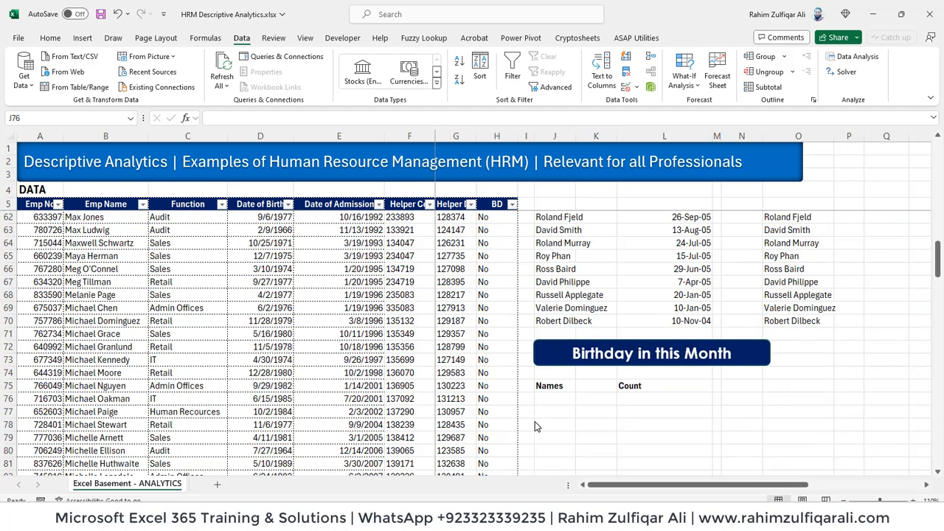
left_click(555, 399)
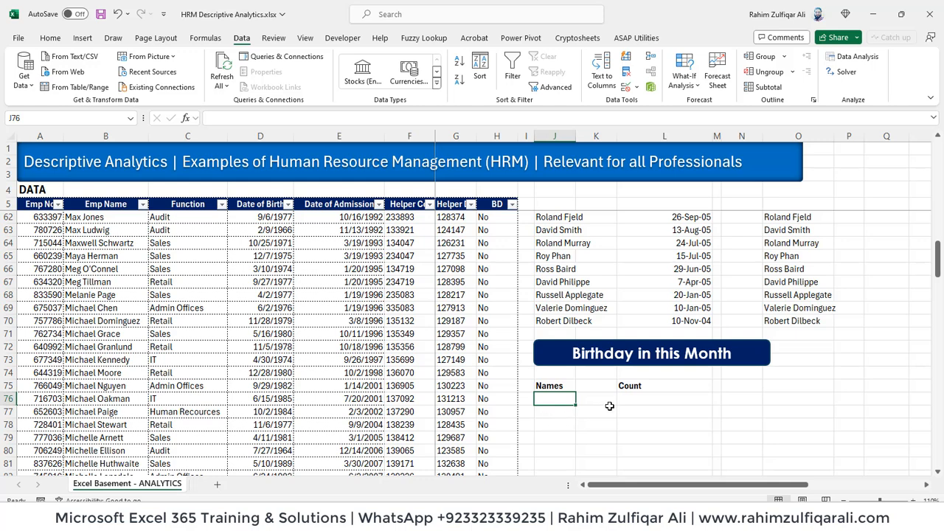
key("Left")
key("Left")
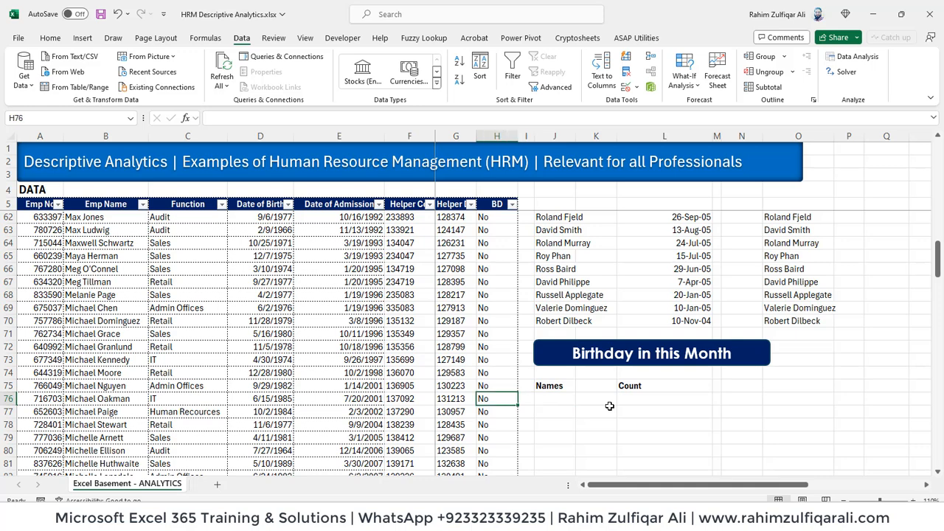
key("Right")
key("Right")
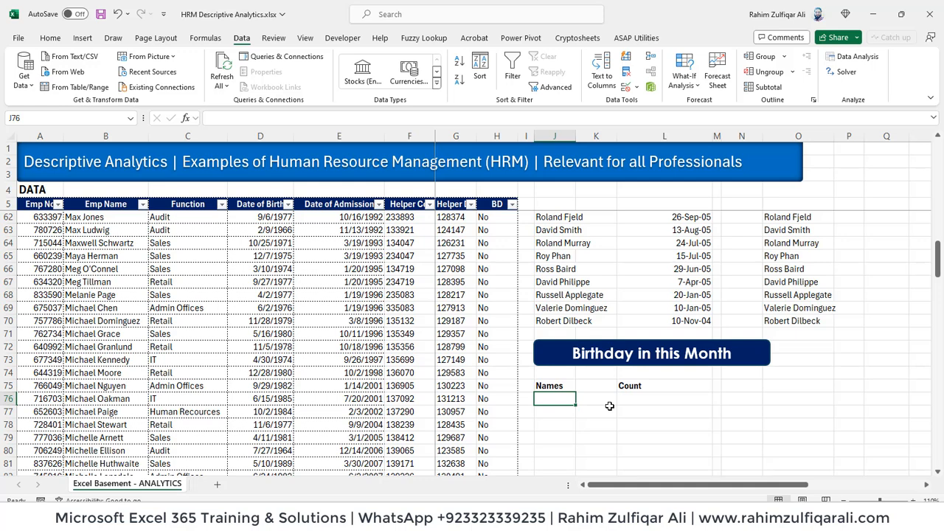
type("=index")
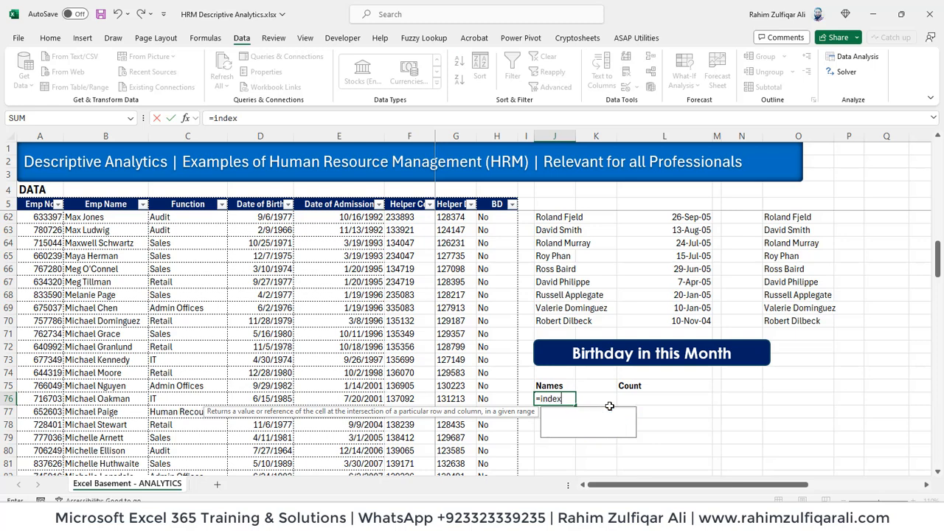
key("Tab")
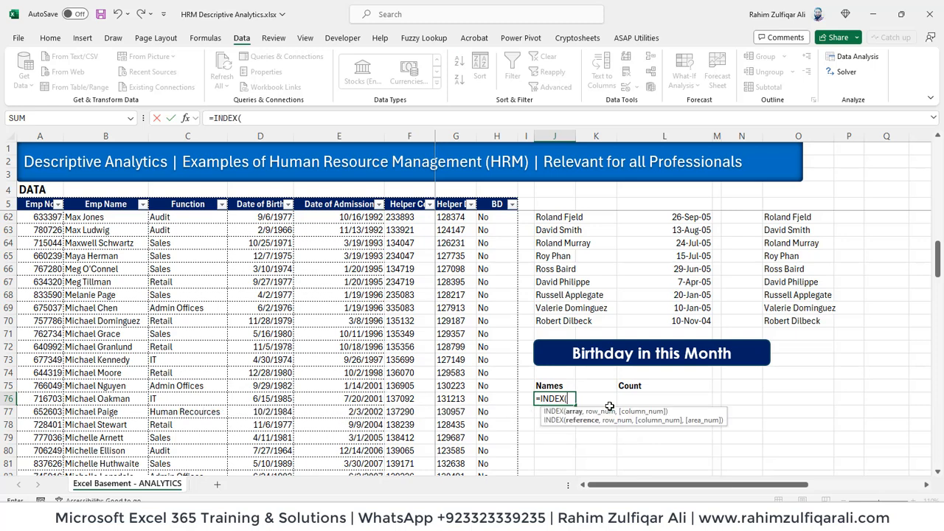
type("data")
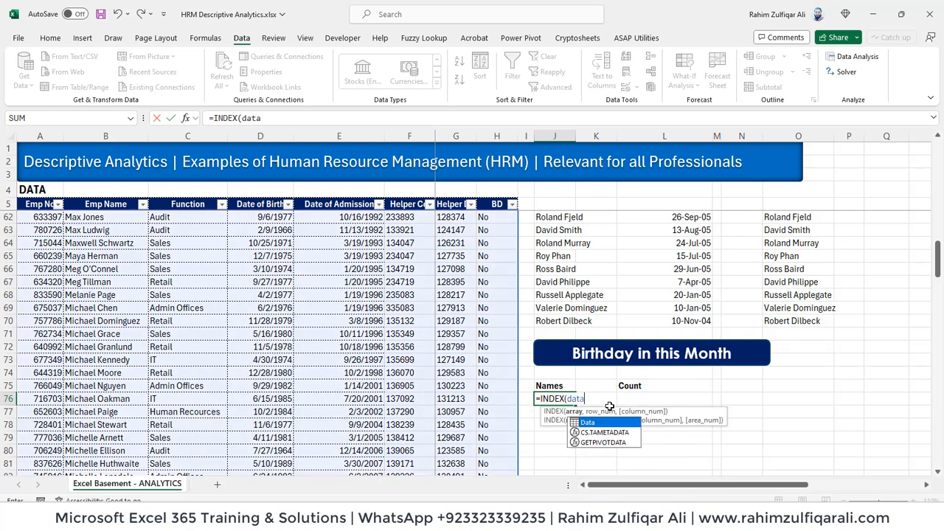
type("[")
key("Down")
key("Tab")
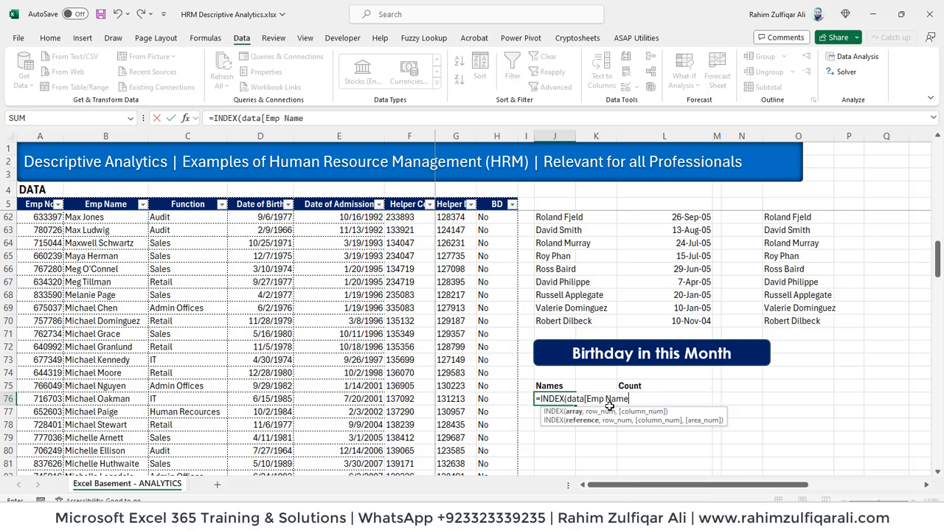
type("],")
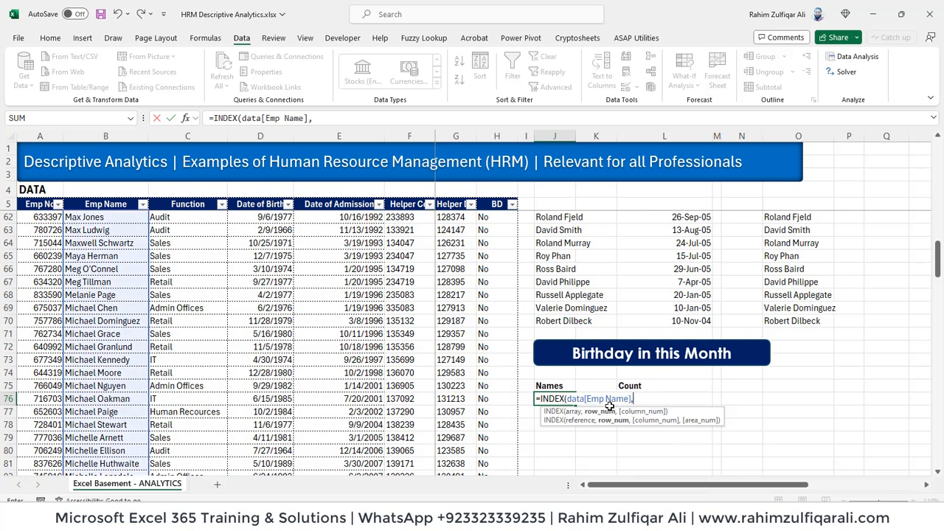
Add a MATCH for "Yes" in Data[BD] with match type 0 as the INDEX row number.
type("match")
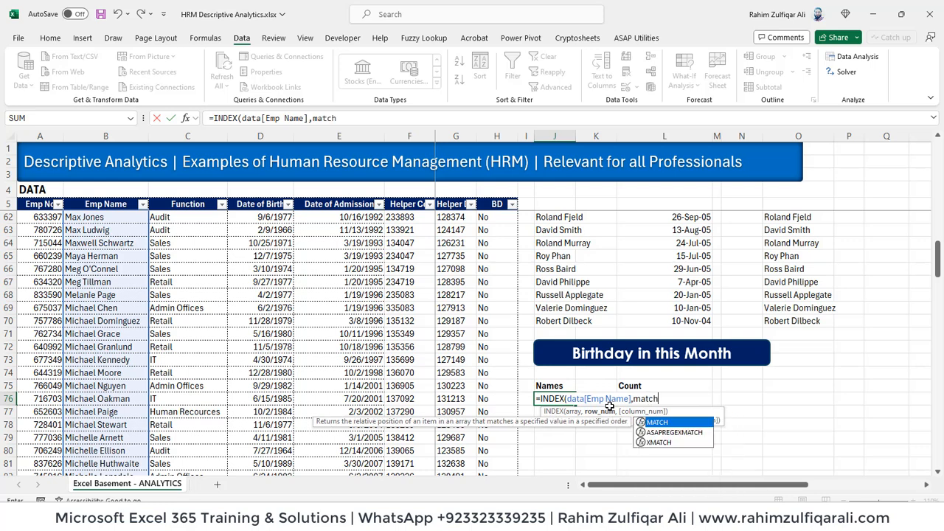
key("Tab")
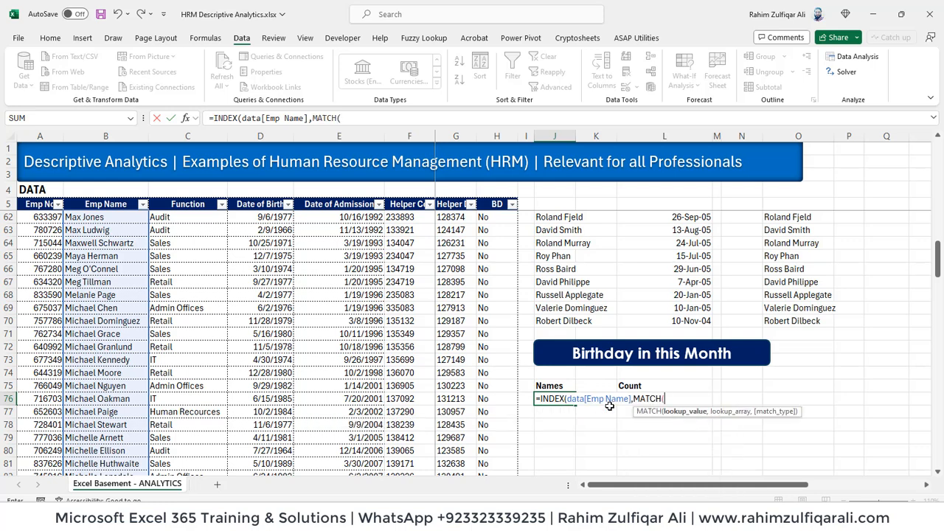
type("\"Yes\",")
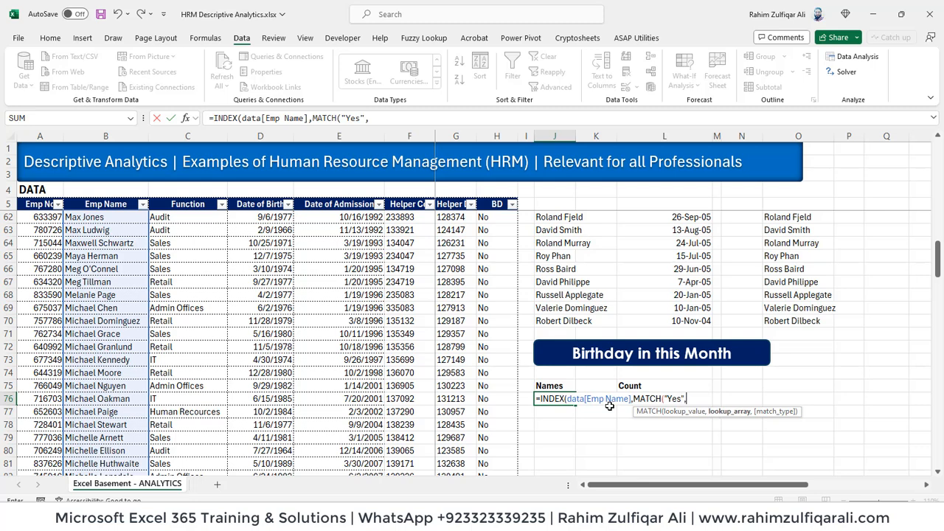
type("data")
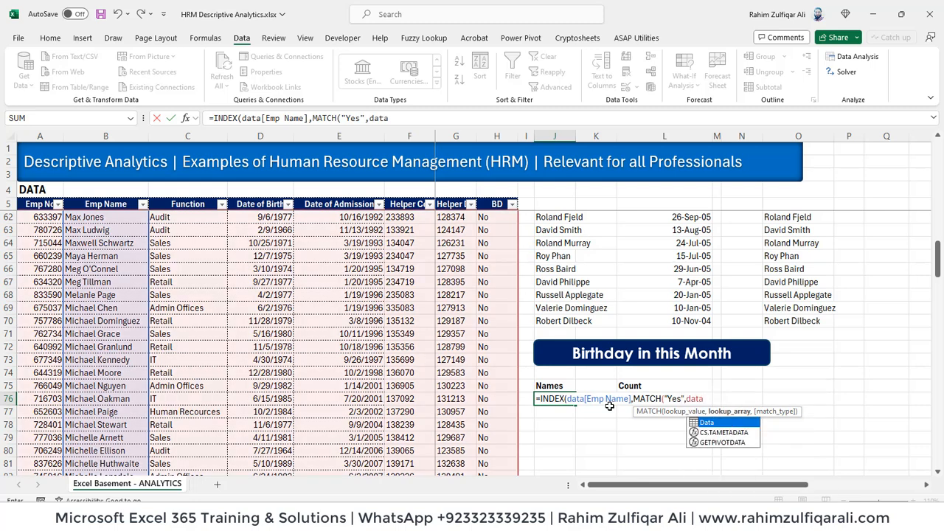
key("Tab")
key("Down")
key("Down")
key("Down")
key("Down")
key("Down")
key("Down")
key("Down")
key("Down")
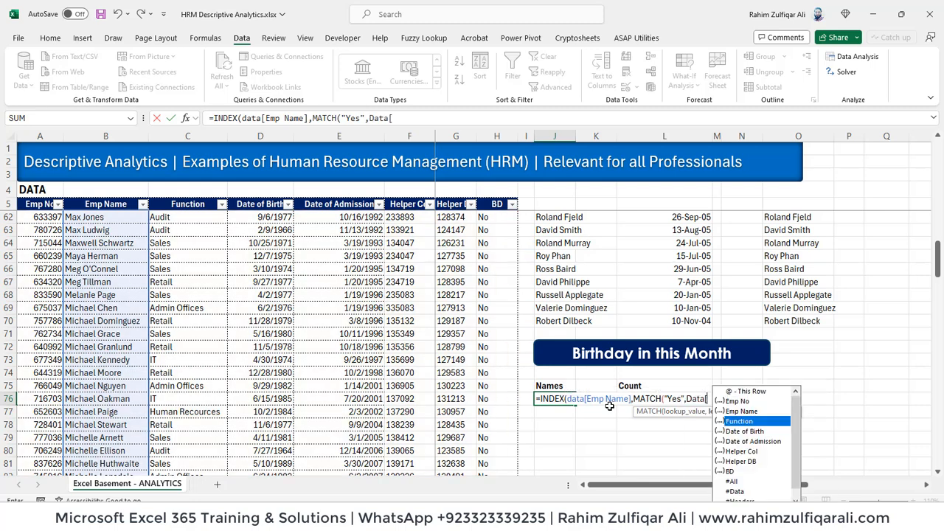
key("Tab")
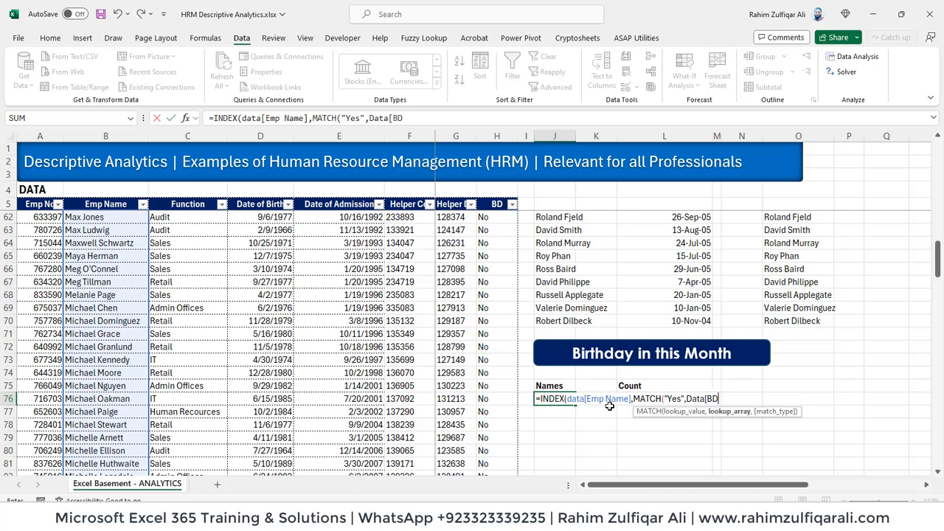
type("]")
type(",0)")
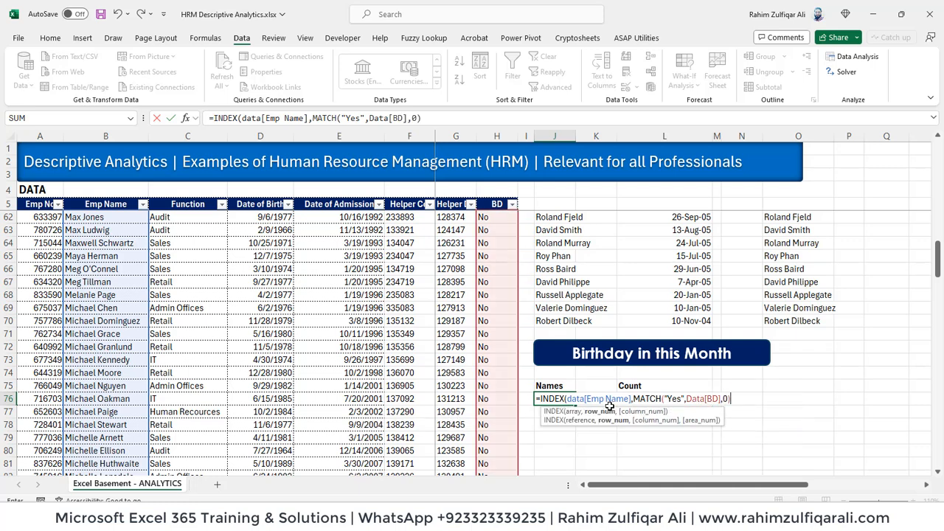
Complete the J76 formula with the closing parenthesis for INDEX and commit it.
key("Return")
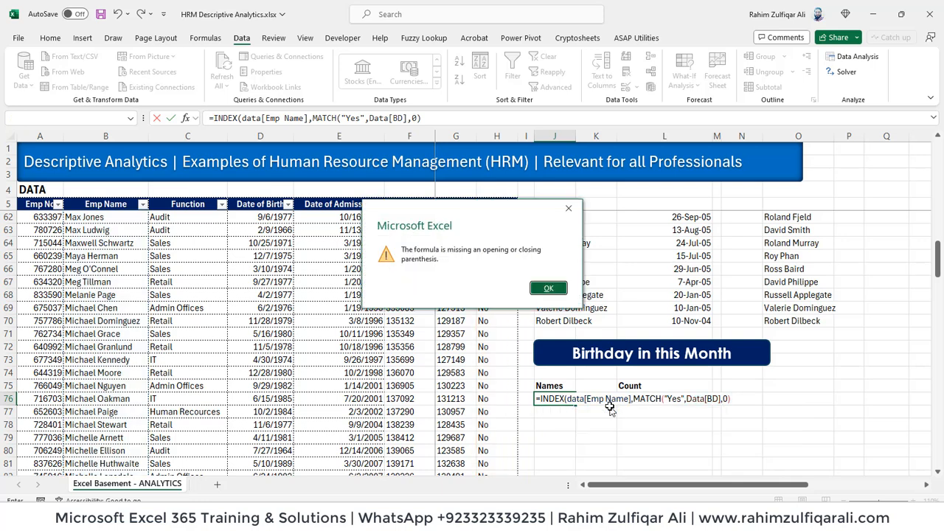
key("Return")
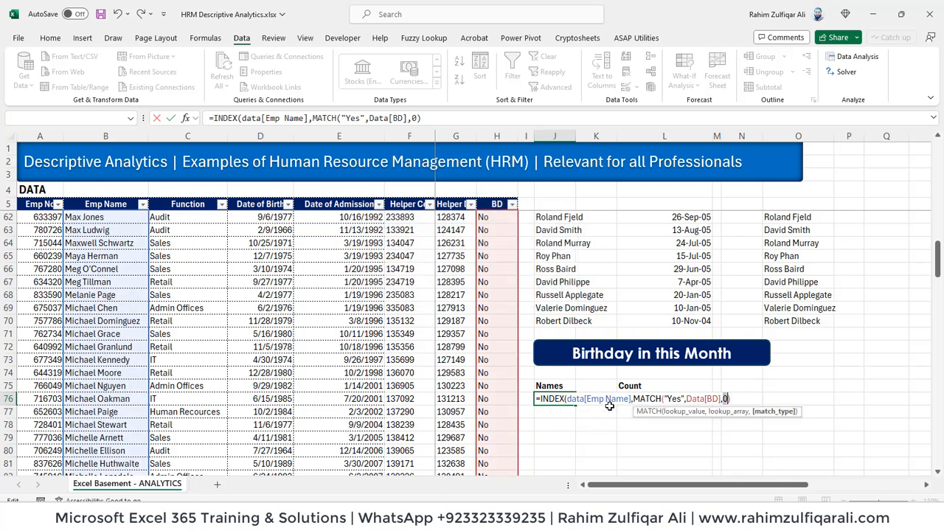
key("Right")
type(")")
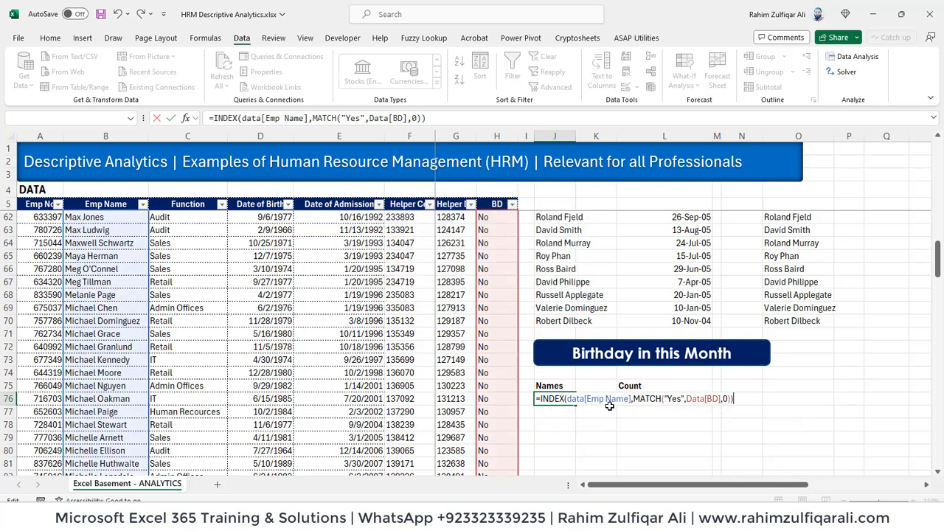
key("Return")
key("Up")
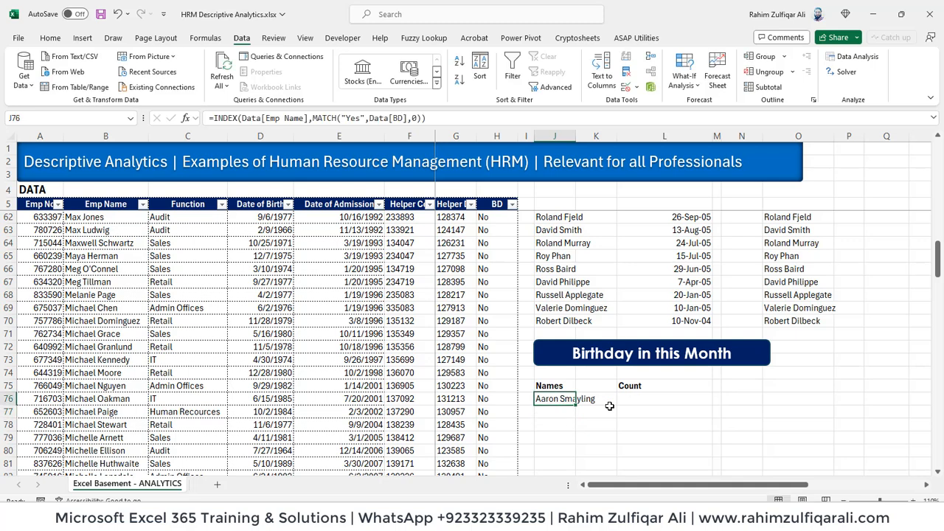
Fill the J76 INDEX/MATCH formula down the Names column to J97.
key("F2")
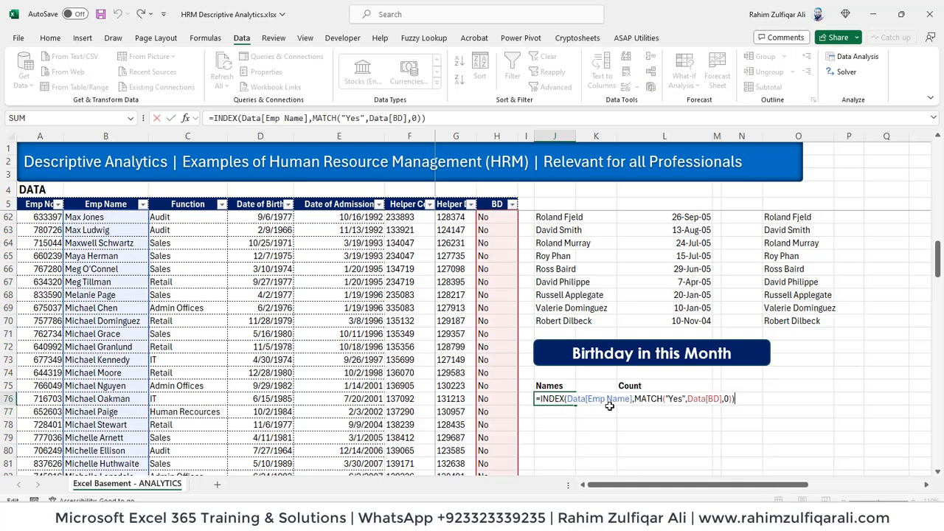
key("Escape")
key("shift+Down")
key("shift+Down")
key("shift+Down")
key("shift+Down")
key("shift+Down")
key("shift+Down")
key("shift+Down")
key("shift+Down")
key("shift+Down")
key("shift+Down")
key("shift+Down")
key("shift+Down")
key("shift+Down")
key("shift+Down")
key("shift+Down")
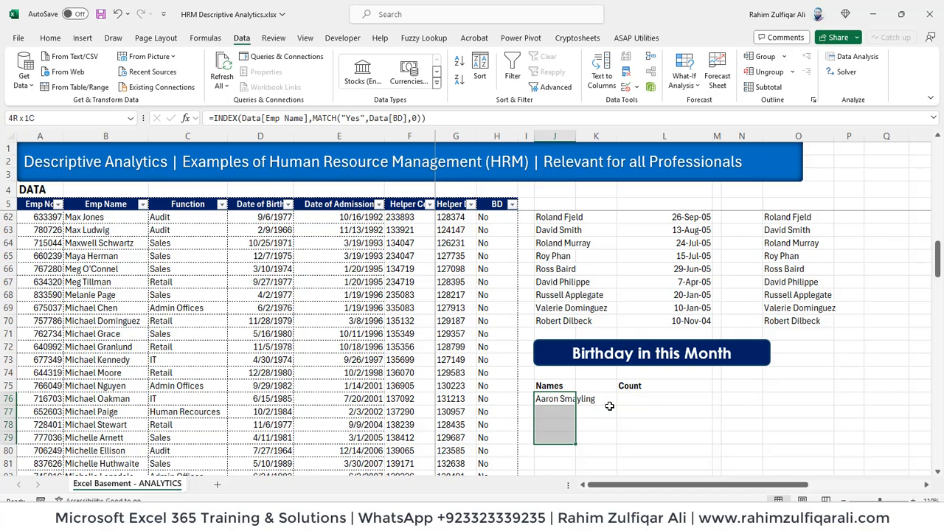
key("shift+Down")
key("shift+Down")
key("shift+Down")
key("shift+Down")
key("shift+Down")
key("shift+Down")
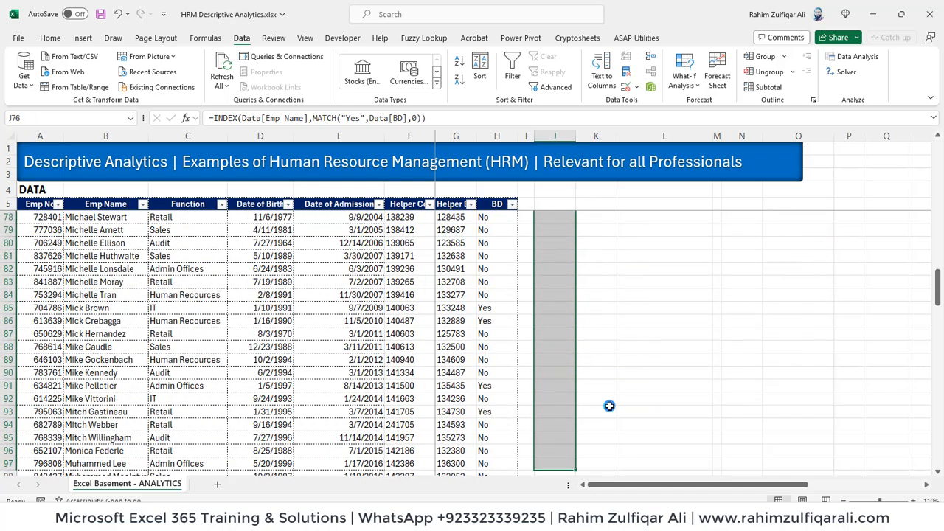
key("ctrl+d")
key("Up")
key("Up")
key("Down")
key("Down")
key("Down")
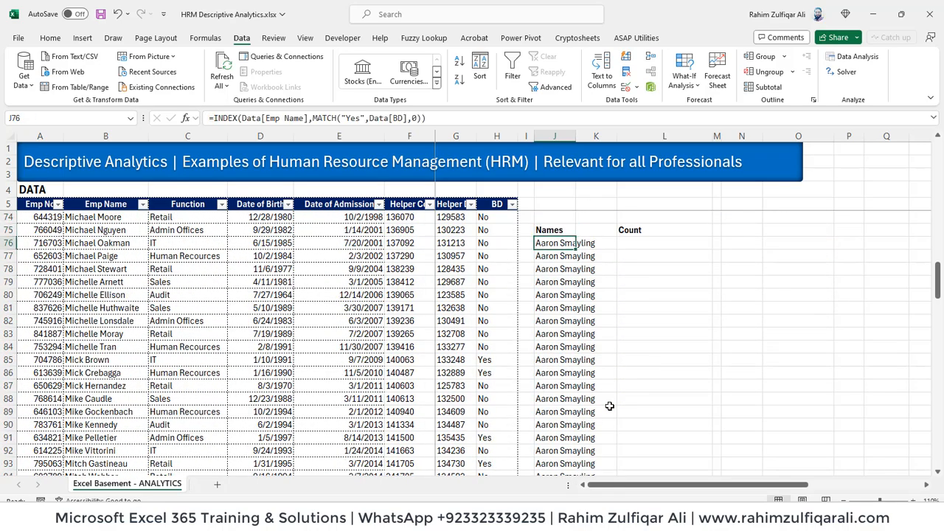
Compare the INDEX/MATCH formulas in J76 and J77 without editing them.
key("Up")
key("F2")
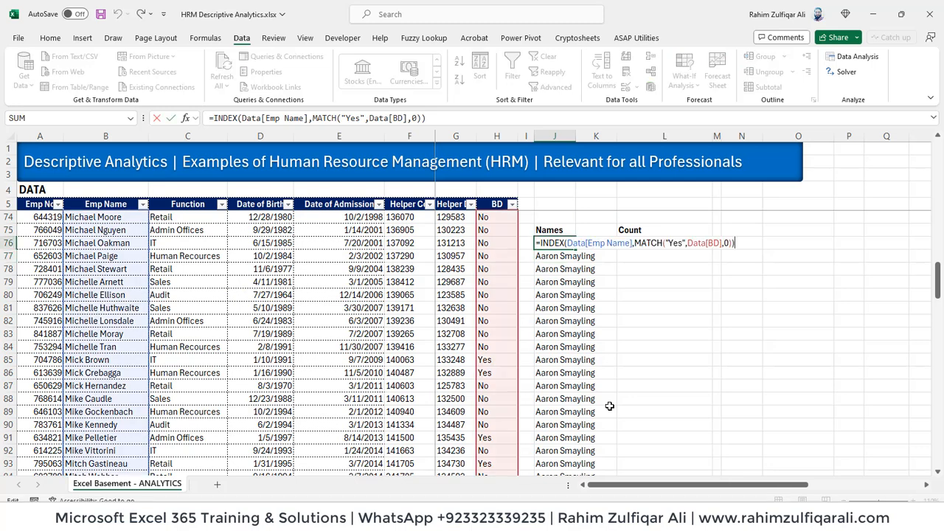
key("Escape")
key("Down")
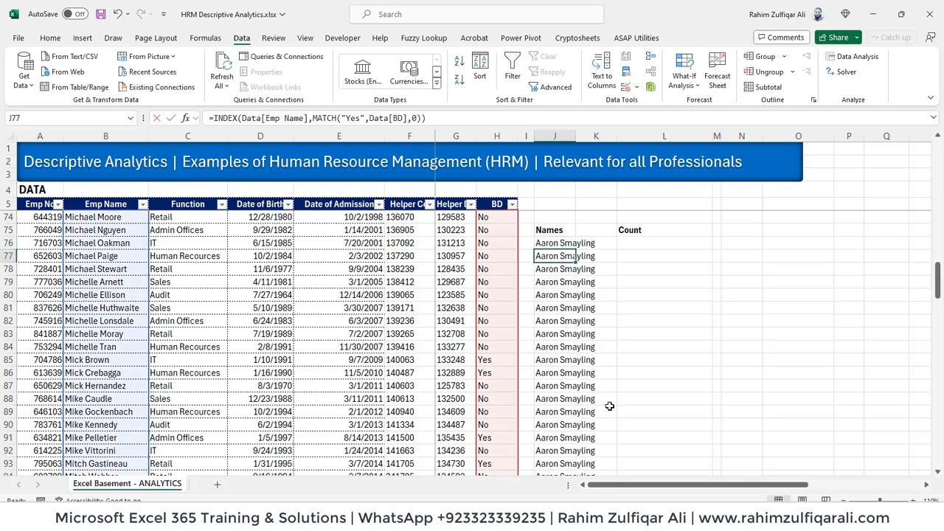
key("F2")
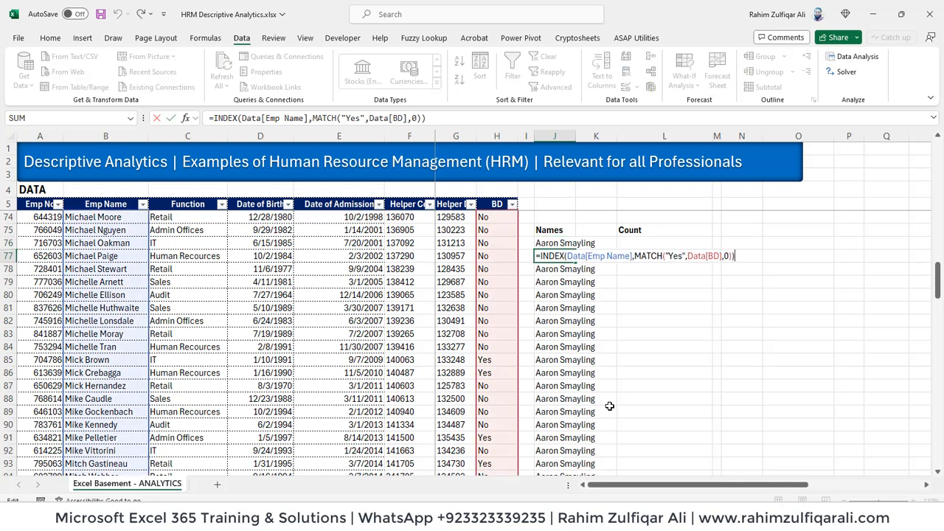
key("Escape")
key("Up")
Examine the "Yes" lookup value inside the MATCH part of the J76 formula, leaving it unedited.
key("F2")
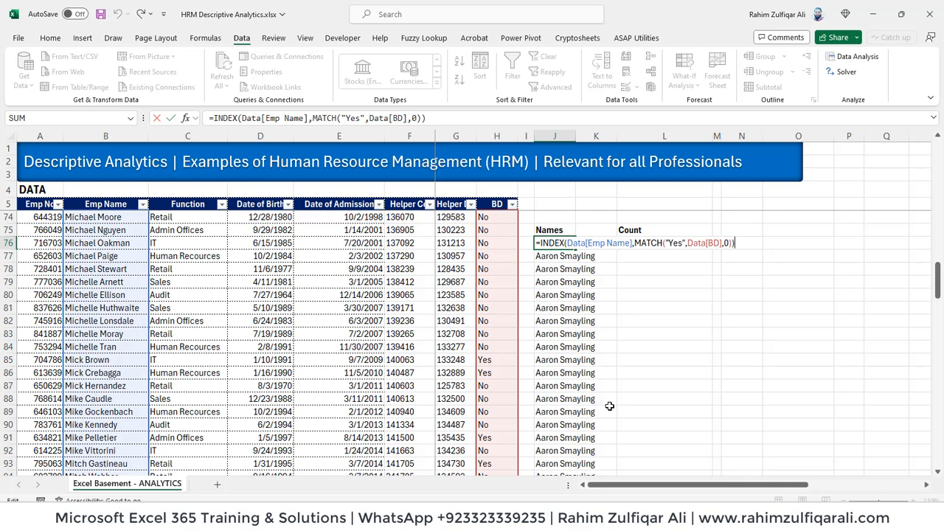
key("Left")
key("Left")
key("Left")
key("Left")
key("Left")
key("Left")
key("Left")
key("Left")
key("Left")
key("Left")
key("Left")
key("Left")
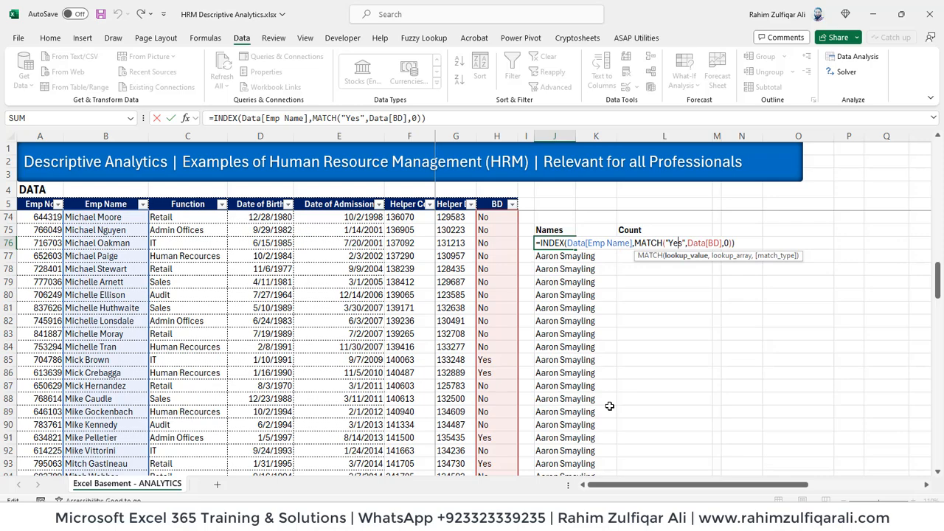
key("Return")
Look through the filled birthday names in column J and return to the Names heading in J75.
key("Down")
key("Down")
key("Down")
key("Down")
key("Down")
key("Down")
key("Down")
key("Down")
key("Down")
key("Down")
key("Down")
key("Down")
key("Down")
key("Down")
key("Down")
key("Down")
key("Down")
key("Down")
key("Down")
key("Down")
key("Up")
key("Up")
key("Up")
key("ctrl+Up")
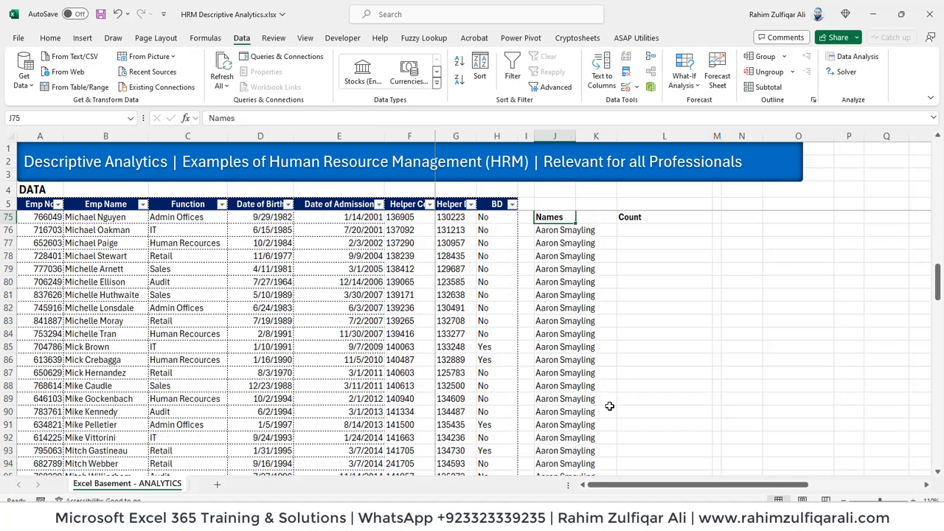
Review the INDEX/MATCH formulas in J76 through J78 one after another, ending back on J76.
key("Up")
key("Down")
key("Down")
key("F2")
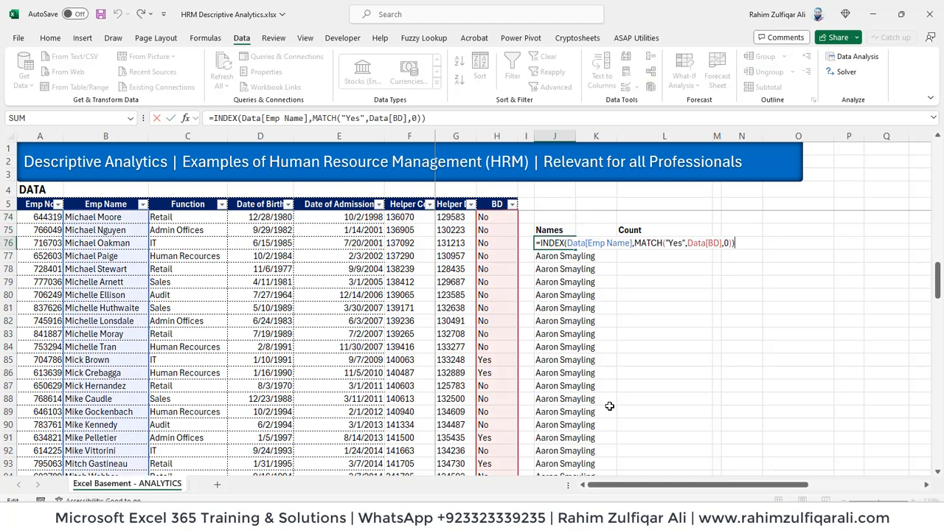
key("Return")
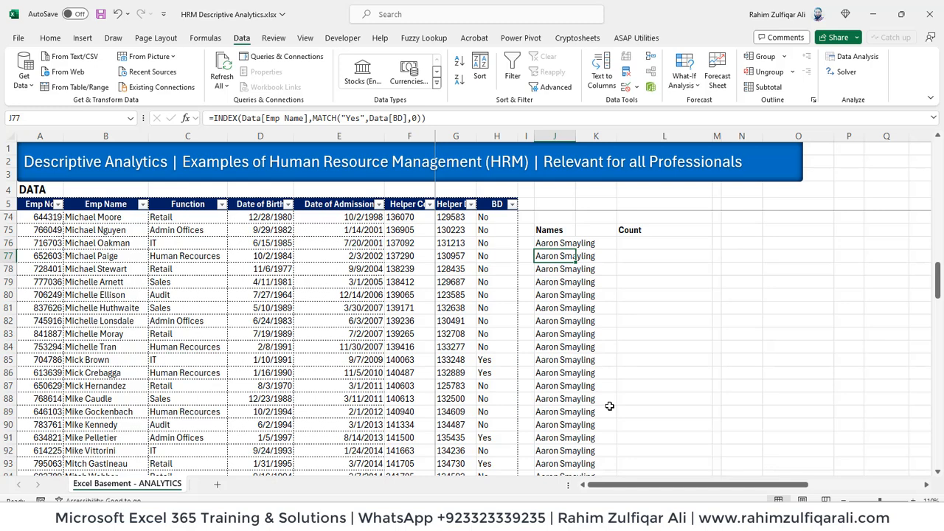
key("F2")
key("Return")
key("F2")
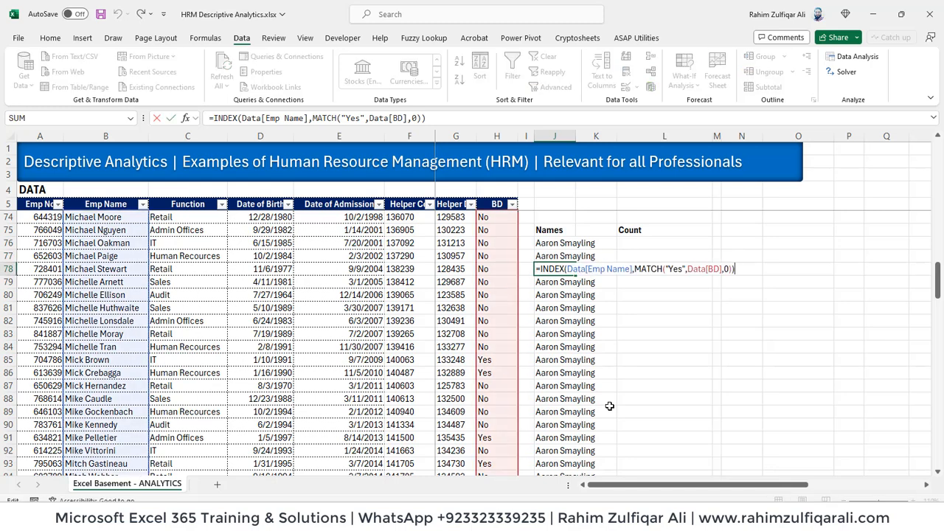
key("Escape")
key("Up")
key("Up")
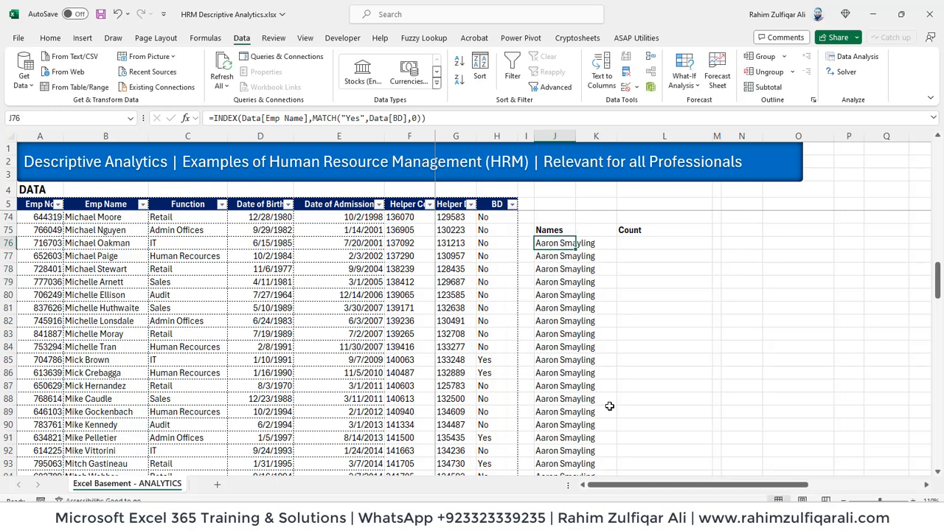
Inspect the IF formula behind the BD flag in H85.
scroll(609, 406, "down", 1)
scroll(609, 406, "up", 1)
left_click(485, 361)
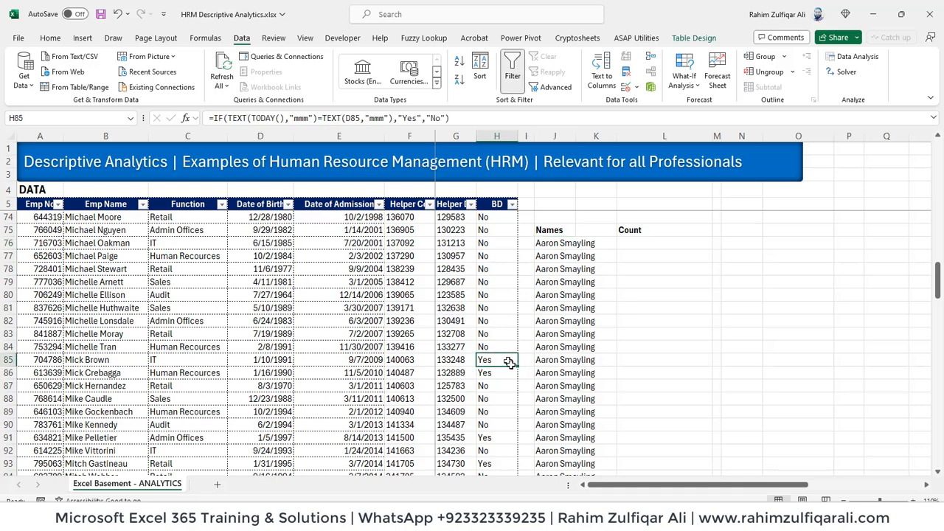
Review the INDEX/MATCH formulas in the Names column between J76 and J82, leaving them unedited.
left_click(561, 322)
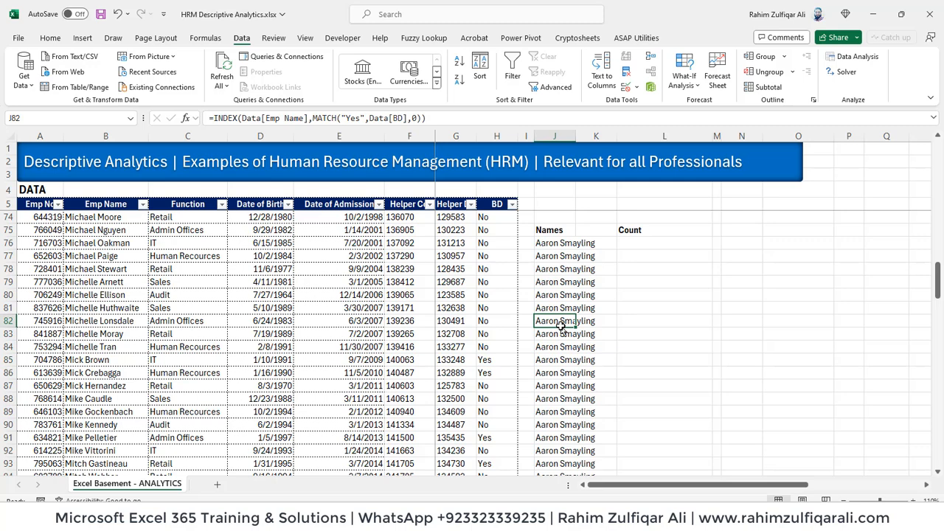
key("Up")
key("Up")
key("Up")
key("Up")
key("Up")
key("Up")
key("Down")
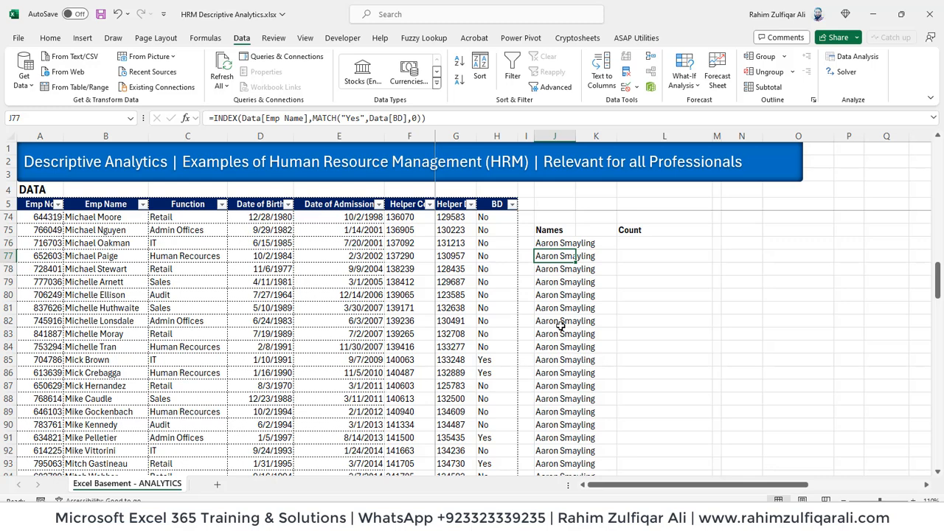
key("Up")
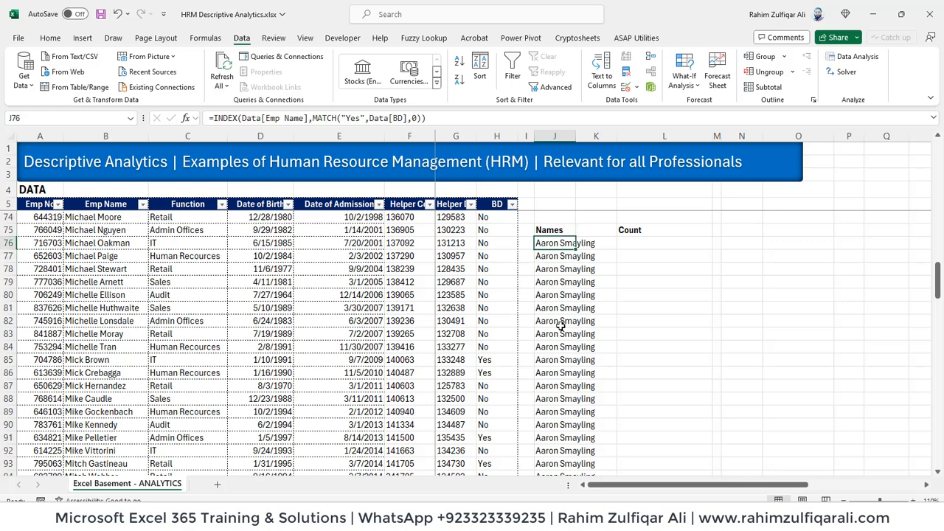
key("F2")
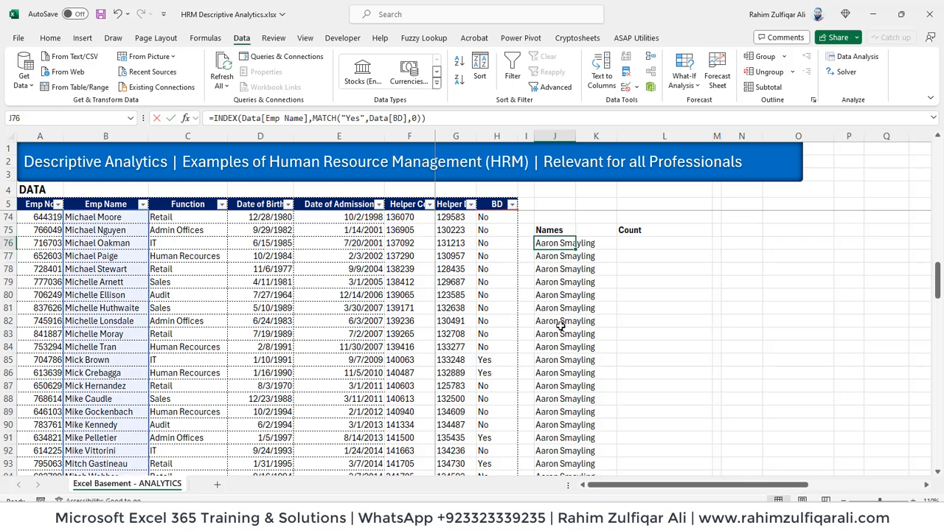
key("Return")
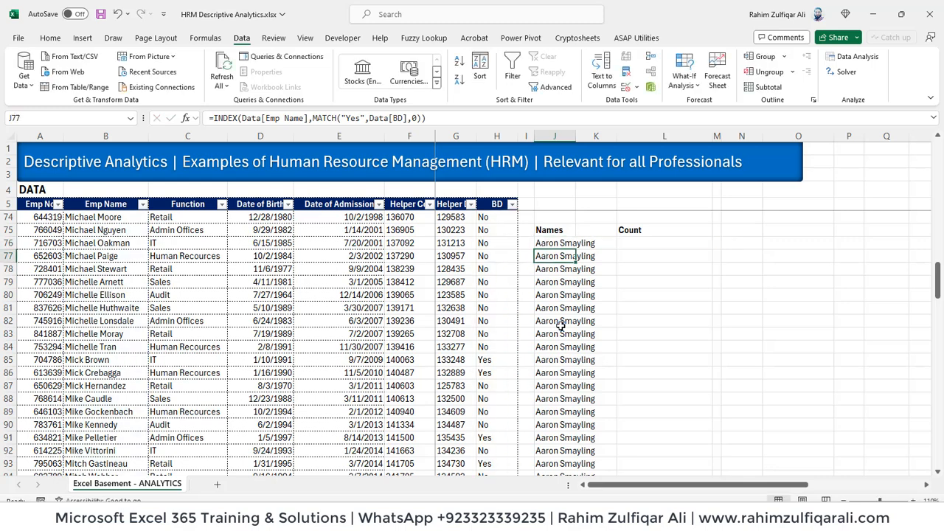
key("Down")
key("Down")
key("Down")
key("Down")
key("F2")
key("Escape")
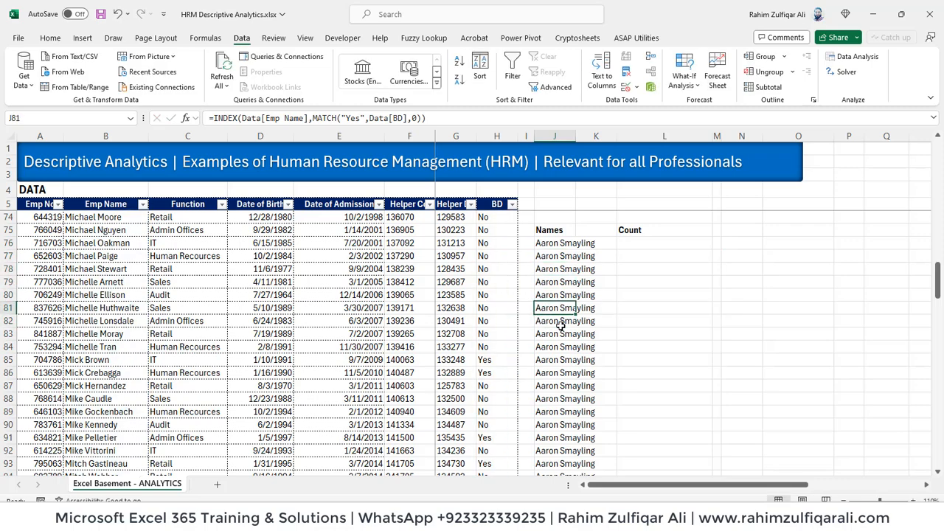
Clear the INDEX/MATCH results from J76 down through the end of the filled Names list.
key("Up")
key("Up")
key("Up")
key("Up")
key("Up")
key("ctrl+shift+Down")
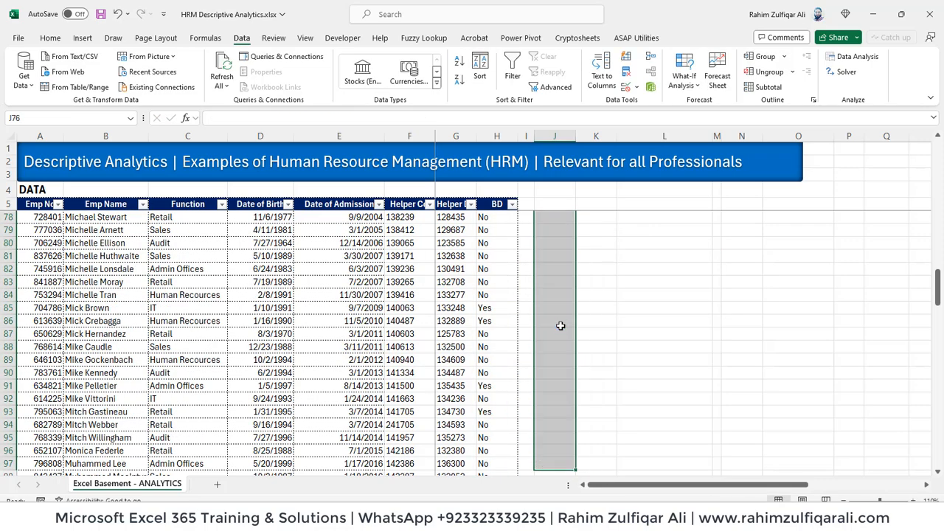
Begin a FILTER formula in J76 with Data[Emp Name] as the array to return.
key("Up")
key("Up")
key("Up")
key("Up")
key("Up")
key("Up")
key("Down")
key("Down")
key("Down")
key("Down")
key("Down")
key("Down")
key("Down")
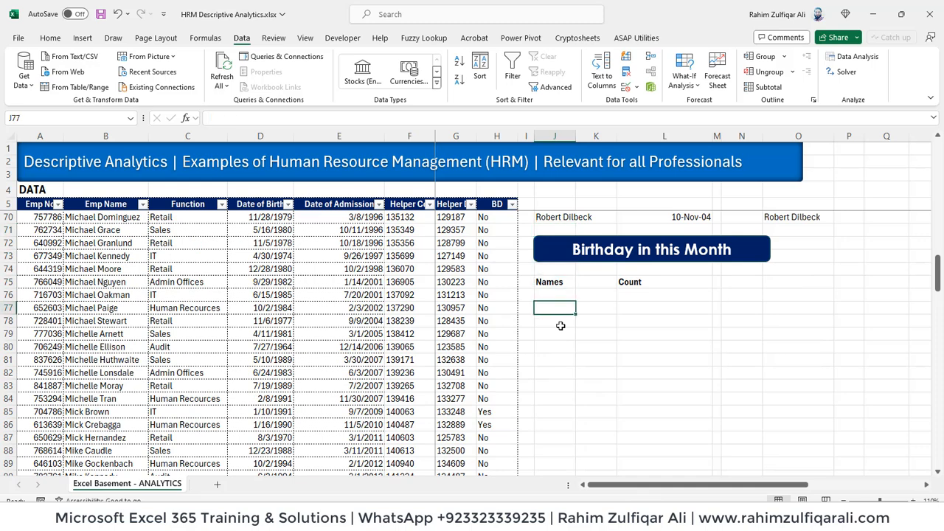
key("Up")
type("=fil")
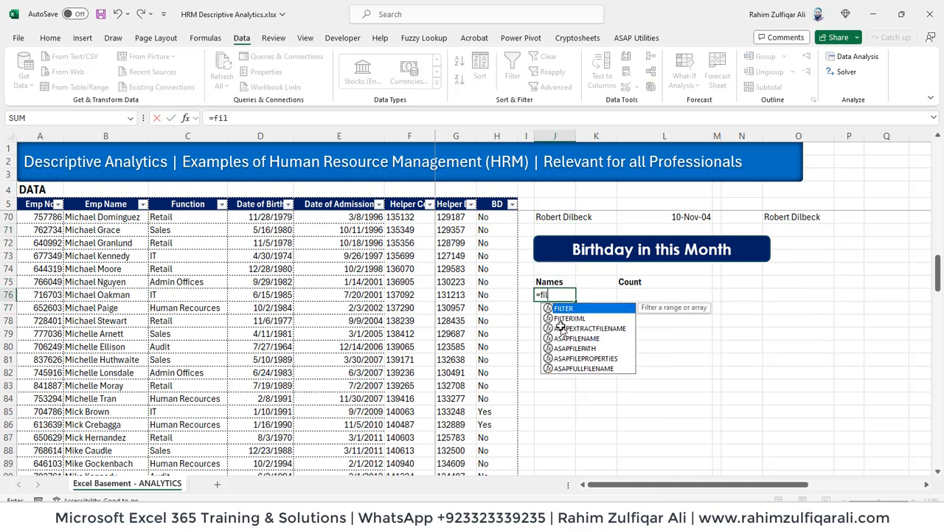
key("Tab")
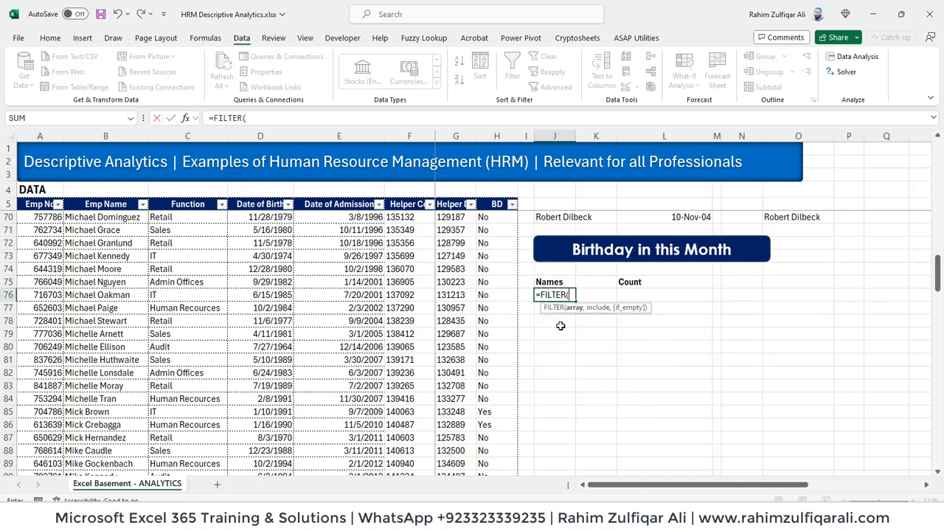
type("data")
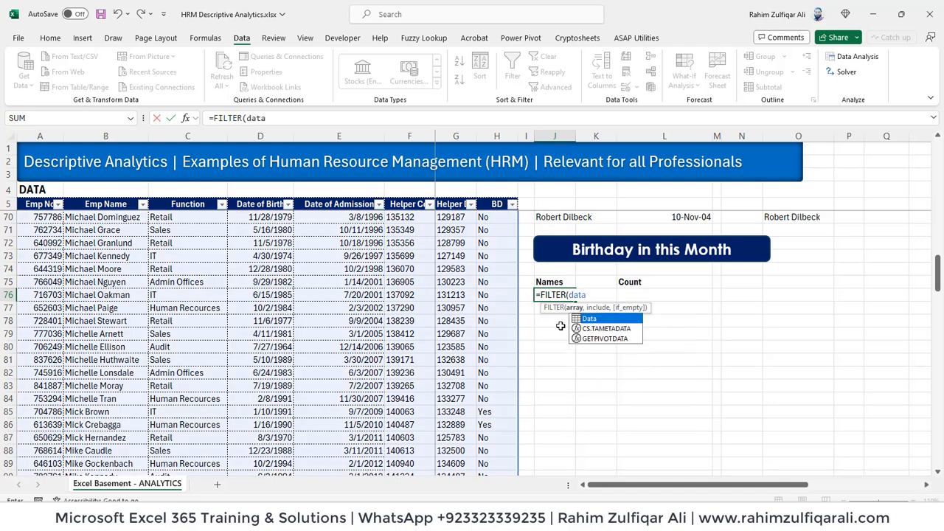
key("Tab")
type("[")
key("Down")
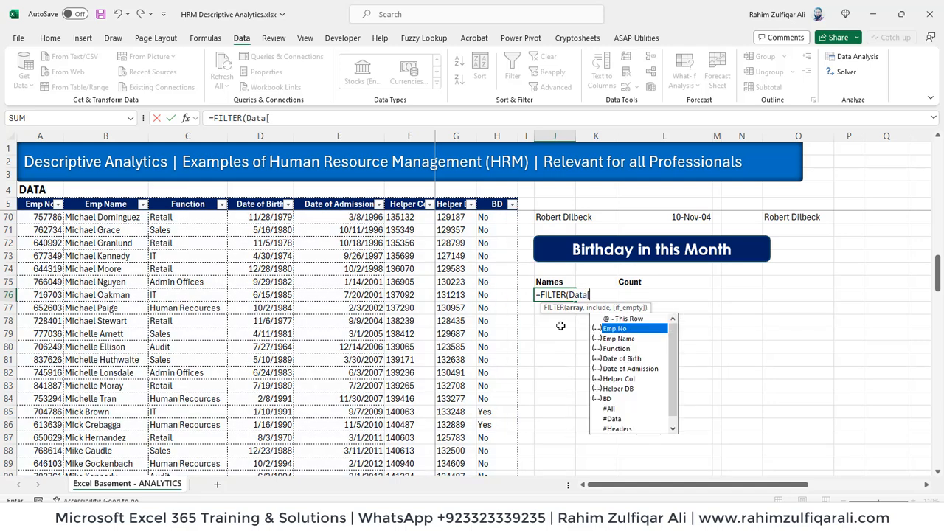
key("Tab")
type("],")
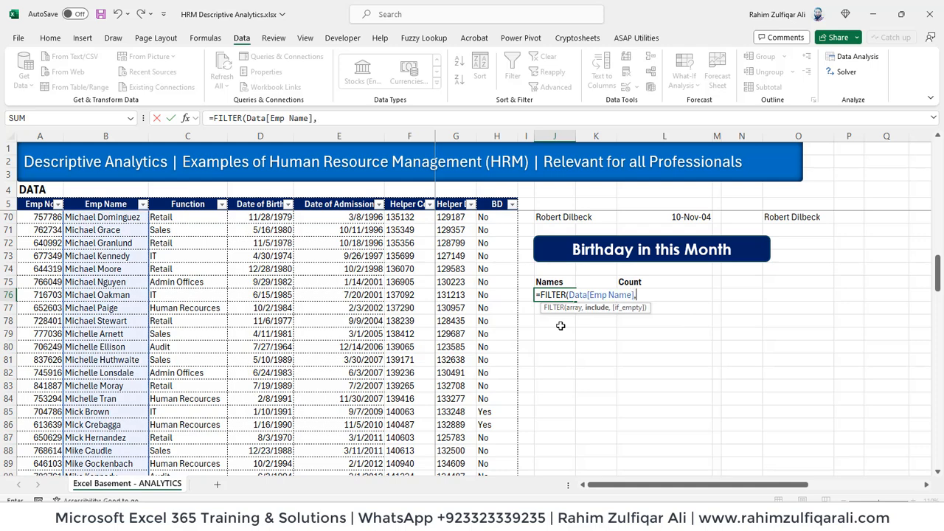
Complete the FILTER formula in J76 with the include condition Data[BD]="Yes".
type("data")
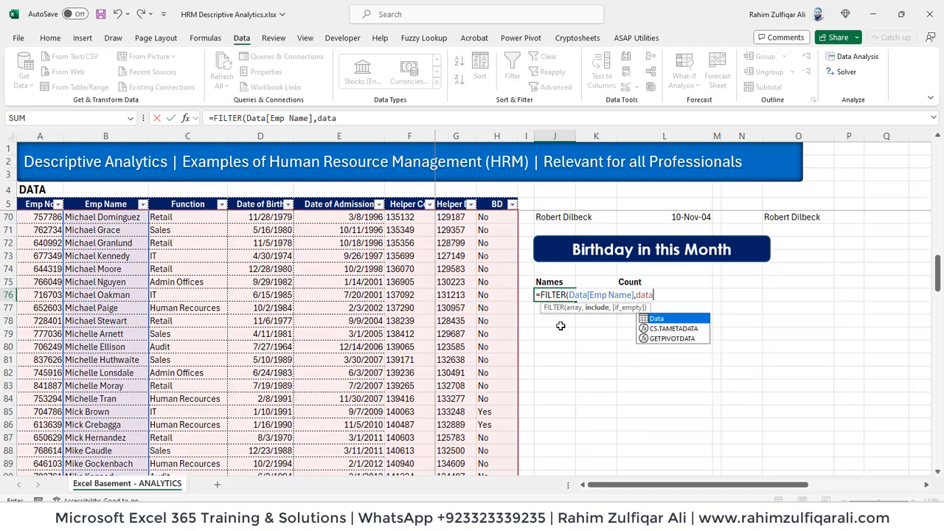
key("Tab")
type("[")
key("Down")
key("Down")
key("Down")
key("Down")
key("Down")
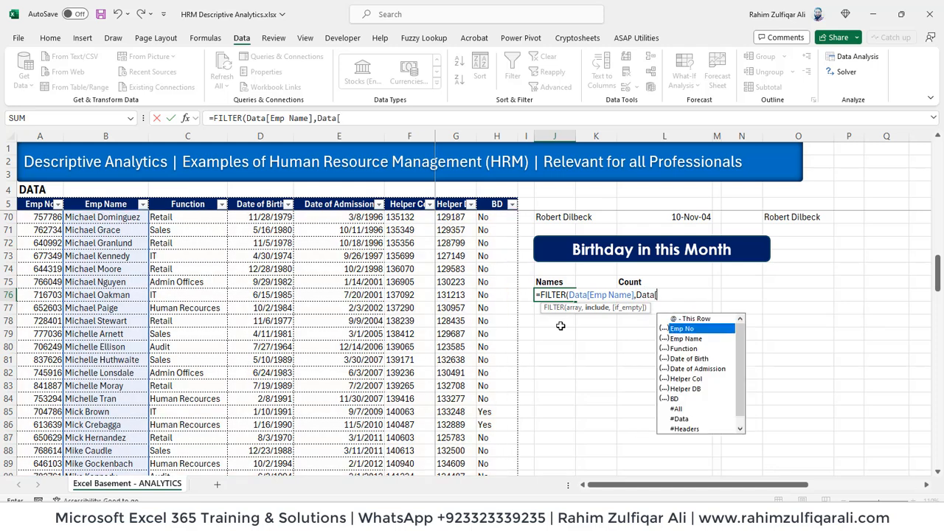
key("Down")
key("Down")
key("Down")
key("Tab")
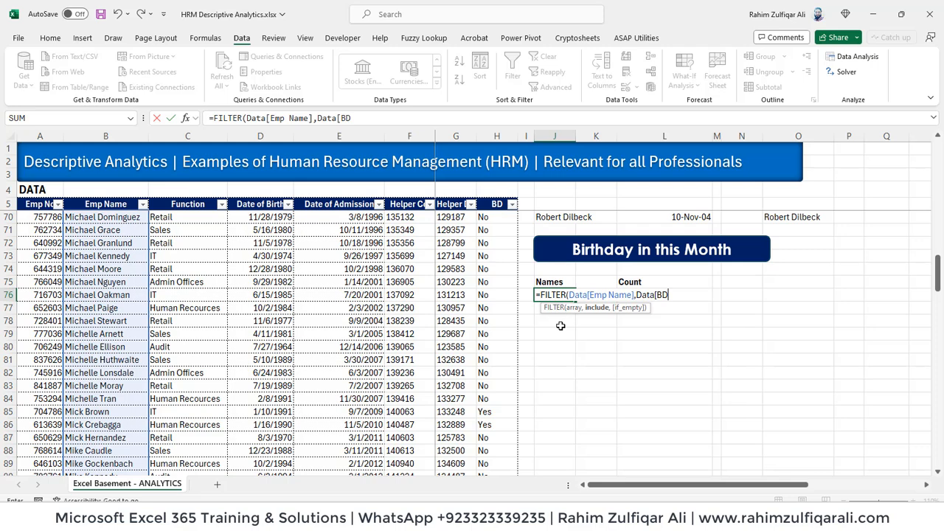
type("]=\"Ye")
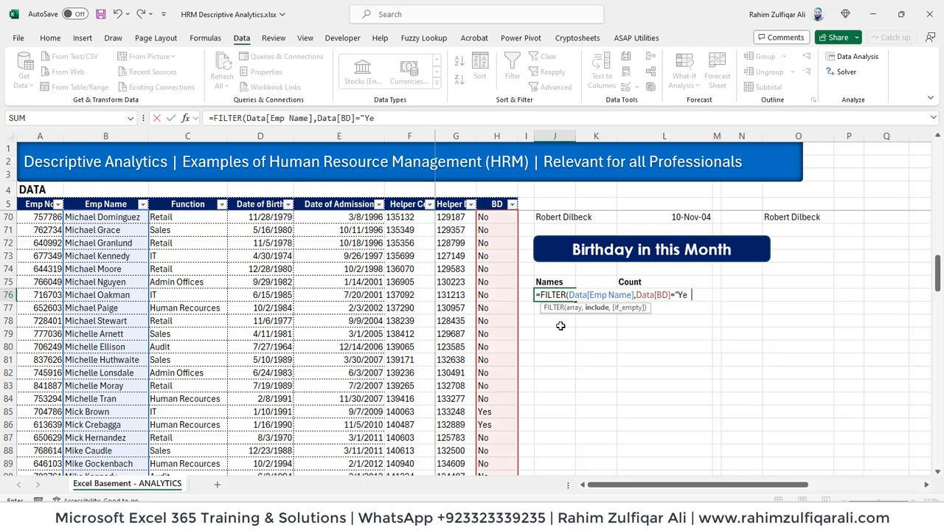
type("s\")")
key("Return")
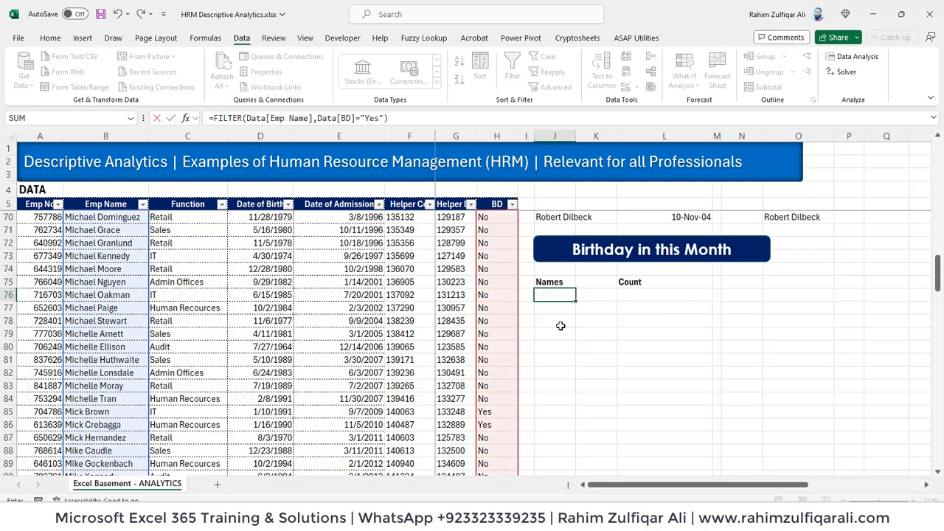
Look through the employee names spilled down column J and return to the formula cell J76.
key("Down")
key("Down")
key("Down")
key("Down")
key("Down")
key("Down")
key("Down")
key("Down")
key("Down")
key("Down")
key("Down")
key("Down")
key("Down")
key("Down")
key("Down")
key("Down")
key("Down")
key("Down")
key("Down")
key("Down")
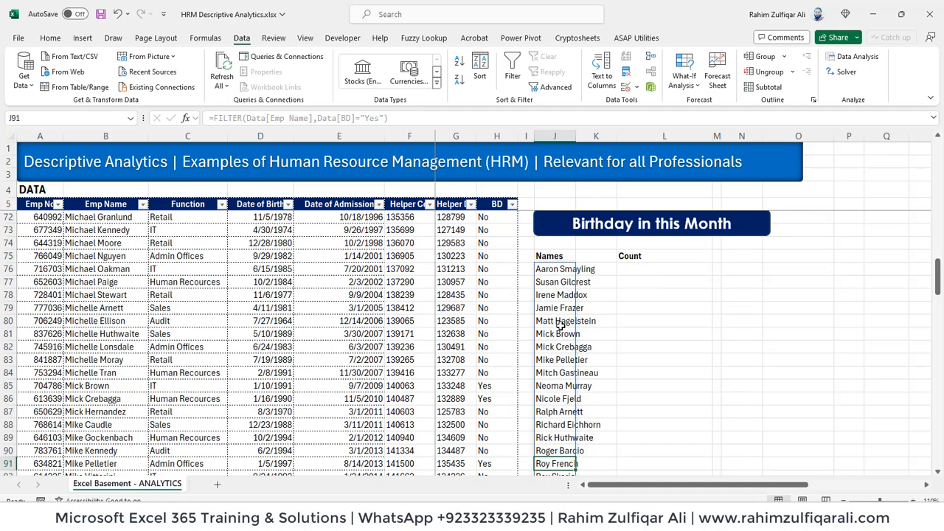
key("Down")
key("Down")
key("Up")
key("Up")
key("Up")
key("Up")
key("Up")
key("Up")
key("Up")
key("Up")
key("Up")
key("Up")
key("Up")
key("Up")
key("Up")
key("Up")
key("Up")
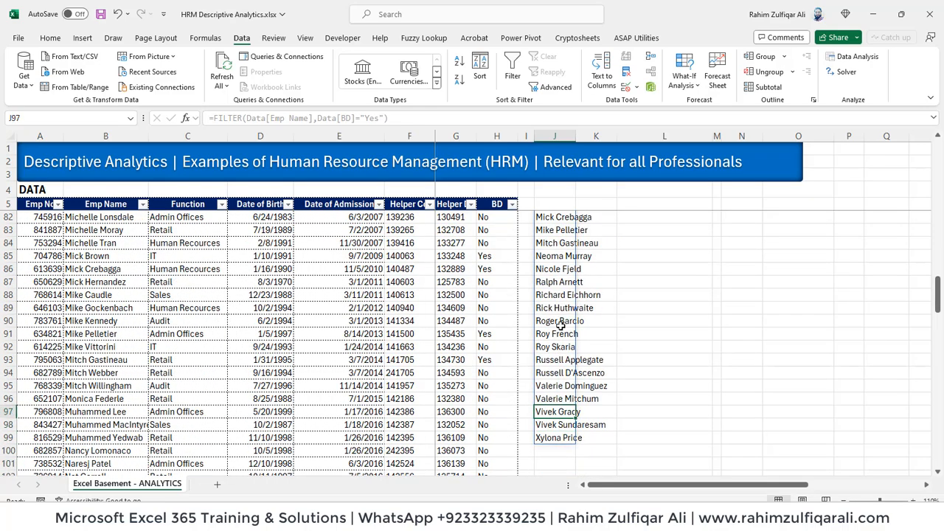
scroll(561, 325, "up", 3)
key("Up")
key("Up")
key("Up")
key("Up")
key("Up")
key("Up")
key("Up")
key("Up")
key("Up")
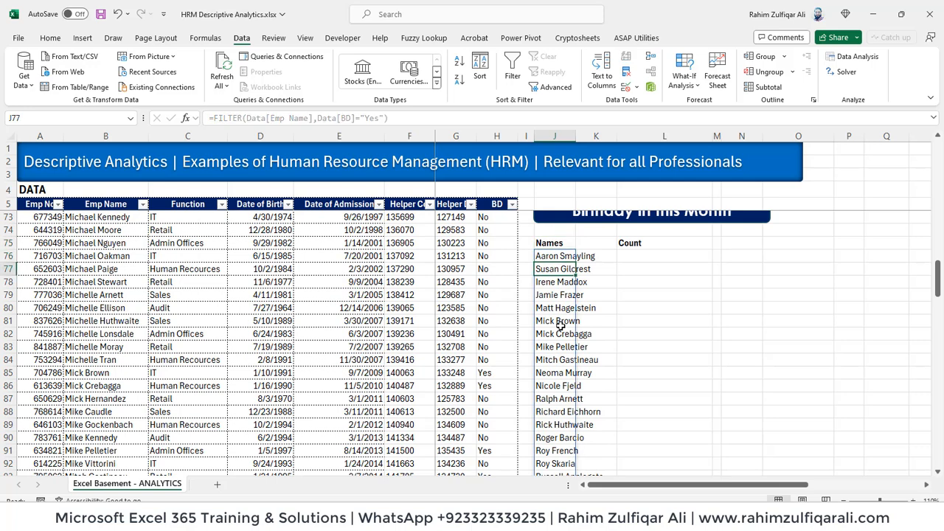
key("Up")
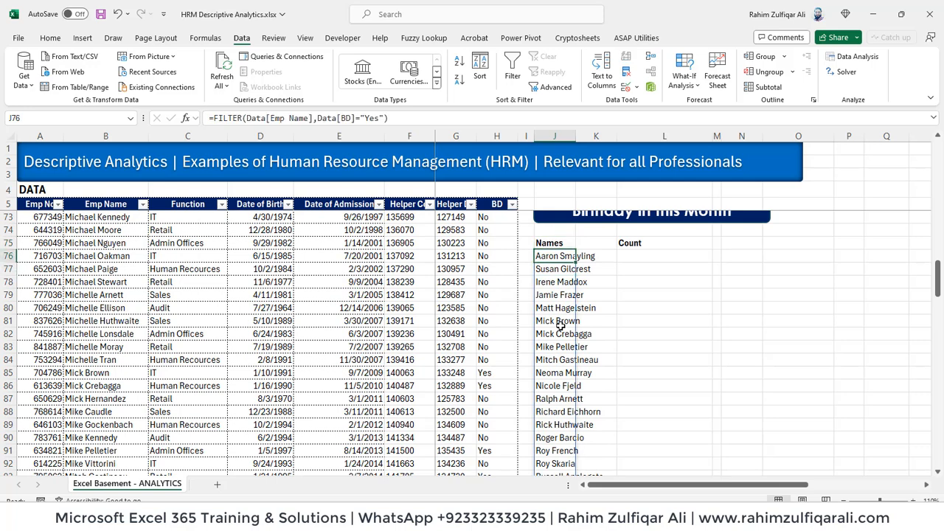
Inspect the array and include arguments of the FILTER formula in J76 without changing it.
key("F2")
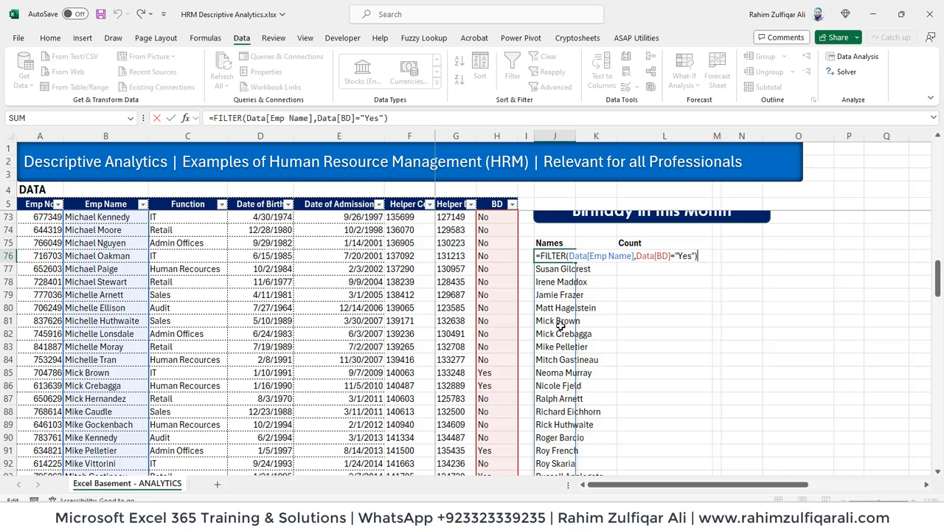
key("Return")
key("Up")
key("F2")
key("Return")
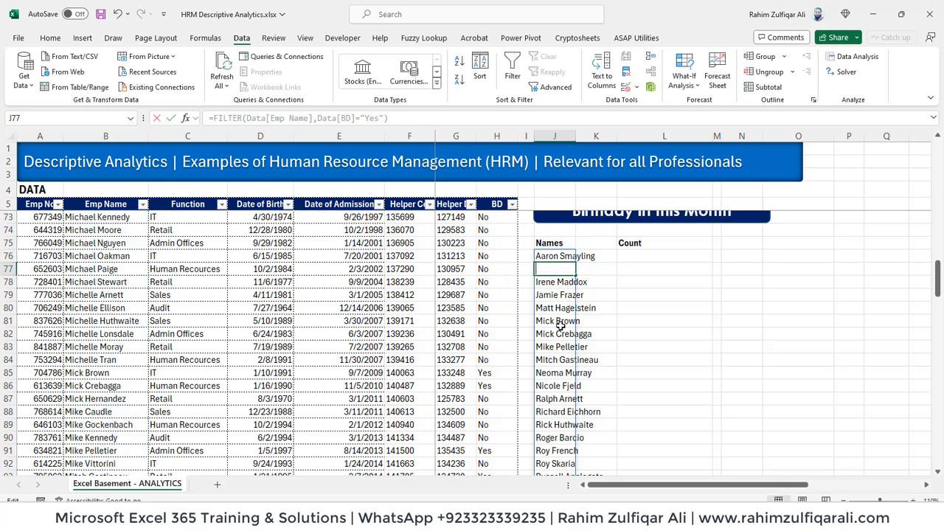
key("Up")
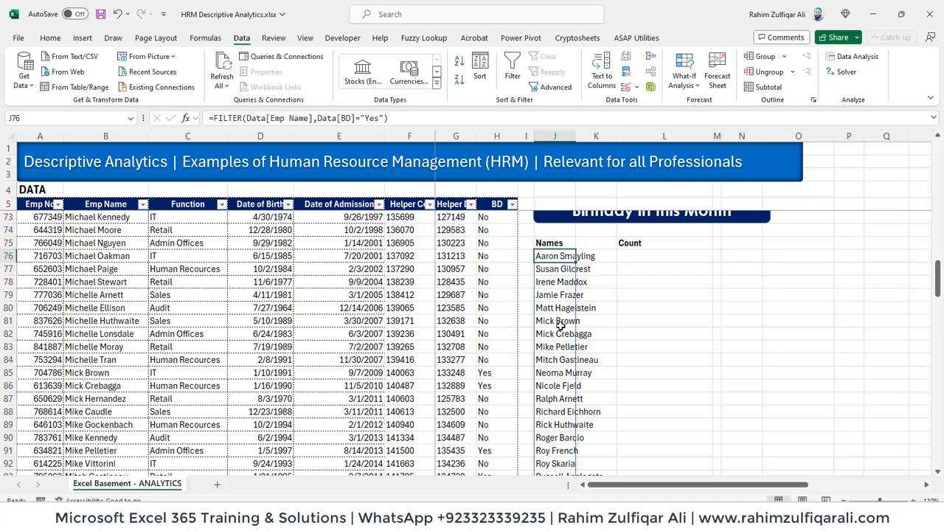
Reuse the J76 FILTER formula in L76 under Count, wrapped in COUNTA: =COUNTA(FILTER(Data[Emp Name],Data[BD]="Yes")).
key("F2")
key("shift+Home")
key("ctrl+c")
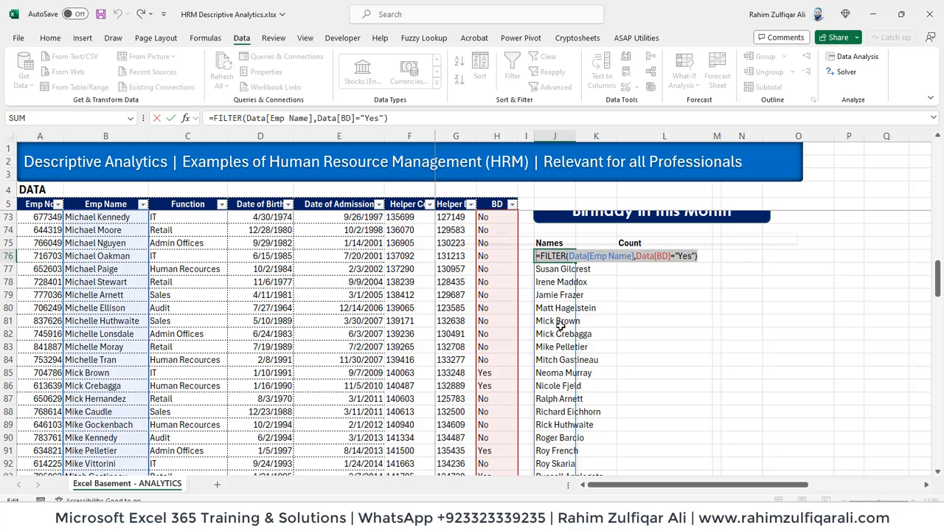
key("Tab")
key("Tab")
key("F2")
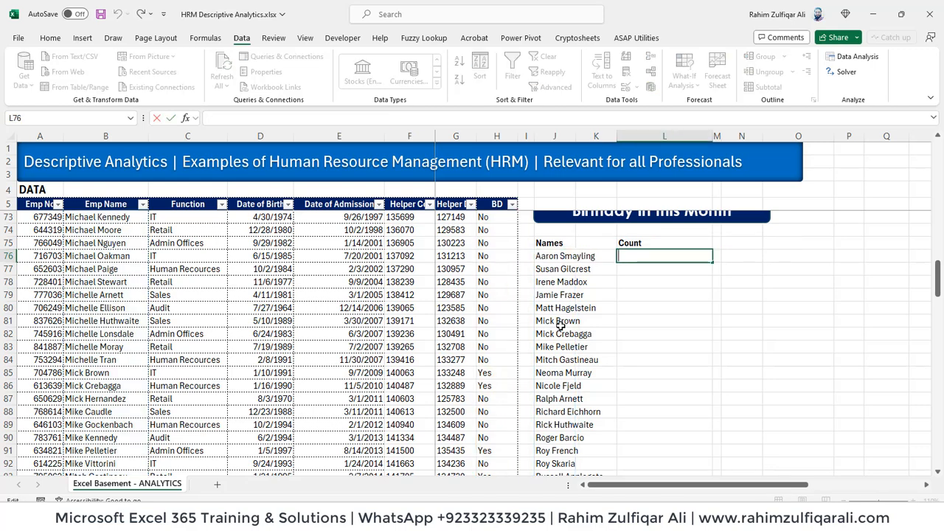
key("ctrl+v")
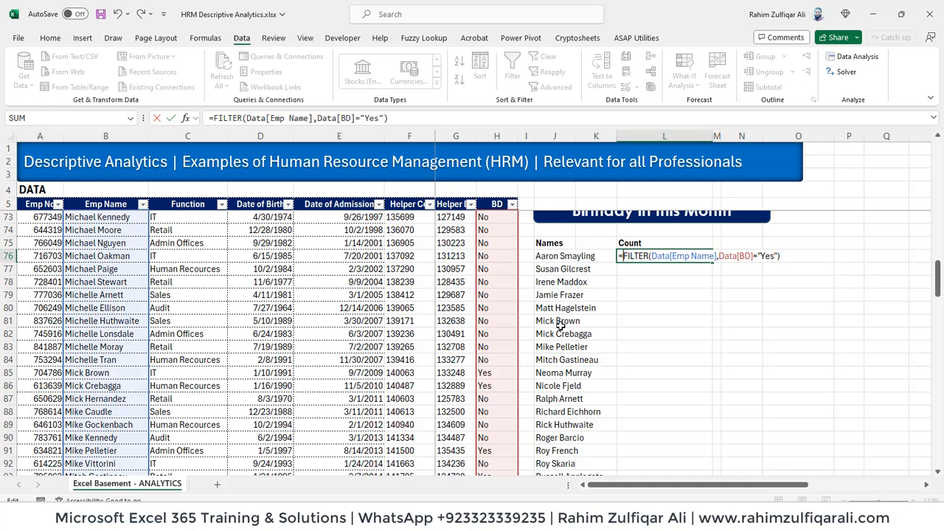
type("COUNTA(")
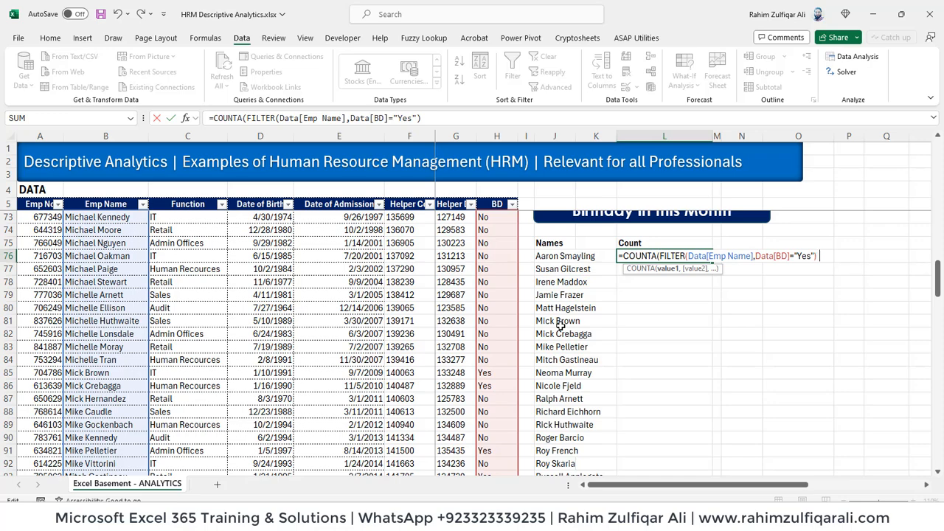
key("ctrl+Return")
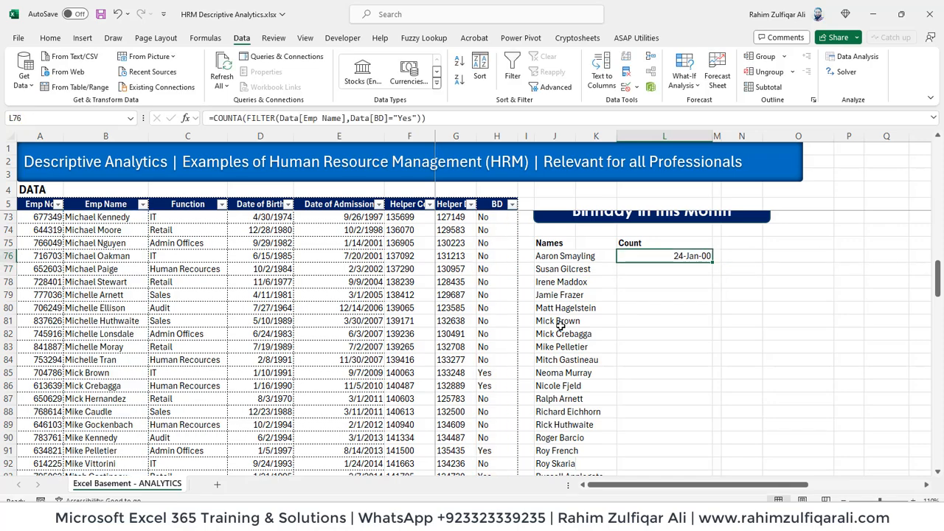
Change the number format of the Count cell L76 to General.
key("ctrl+1")
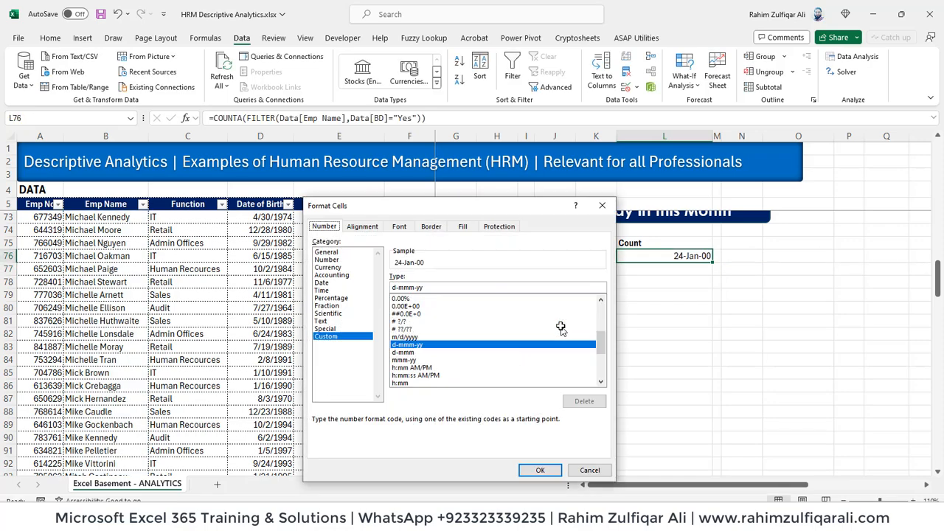
left_click(329, 254)
key("Return")
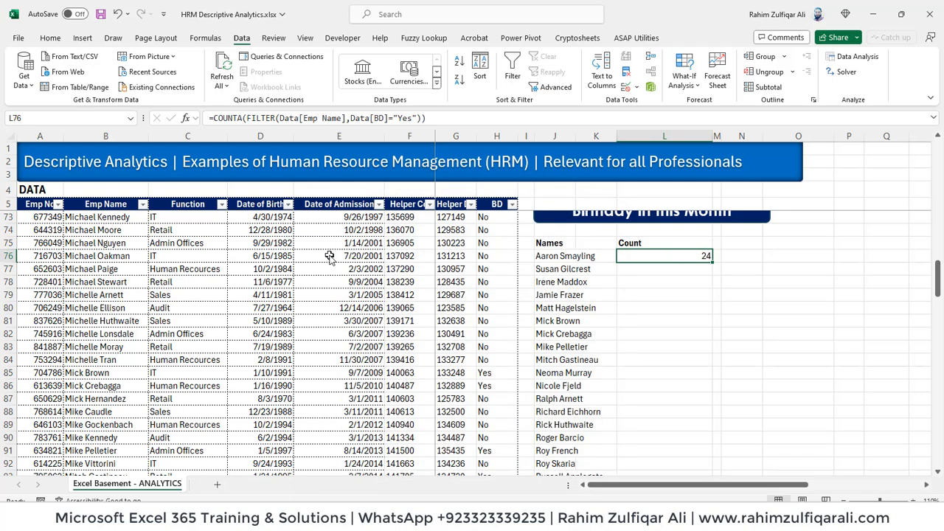
Compare the COUNTA formula in L76 with the FILTER formula in J76, leaving both unedited.
key("Left")
key("Left")
key("Right")
key("Right")
key("Right")
key("Left")
key("F2")
key("Escape")
key("Left")
key("Left")
key("F2")
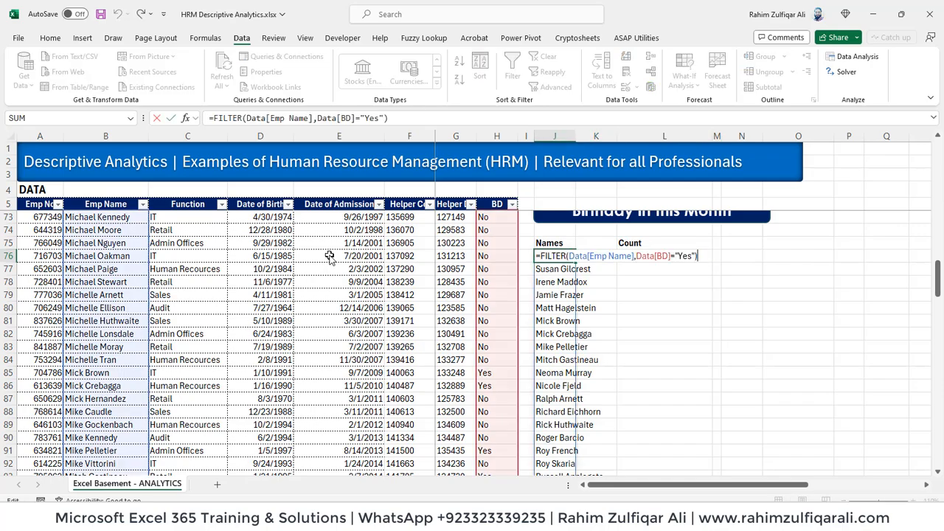
key("Escape")
Look down the list of birthday names returned by the FILTER formula in column J.
key("Down")
key("Down")
key("Down")
key("Down")
key("Down")
key("Down")
key("Down")
key("Down")
key("Down")
key("Down")
key("Down")
key("Down")
key("Down")
key("Down")
key("Down")
key("Down")
key("Down")
key("Down")
key("Down")
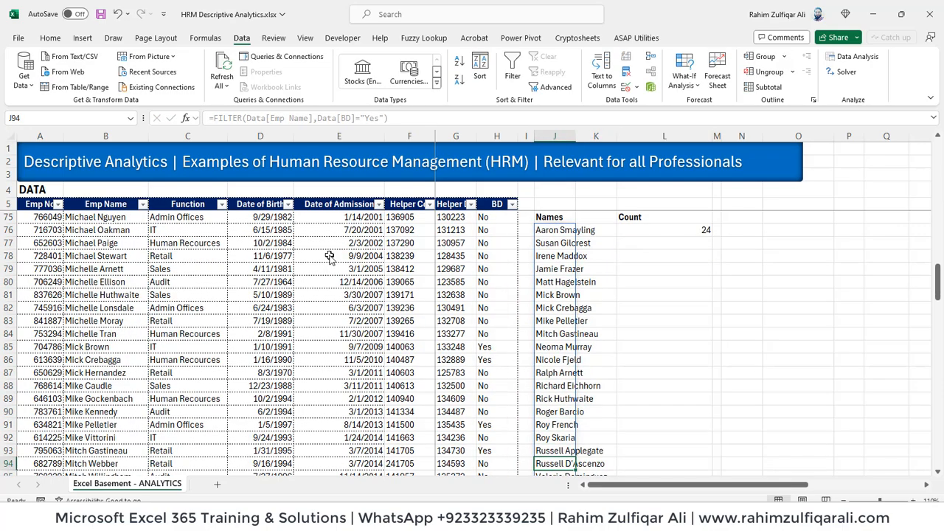
Duplicate the "Birthday in this Month" heading shape and place the copy below the end of the birthday names list, around row 101.
key("Up")
key("Up")
key("Up")
key("Up")
key("Up")
key("Up")
key("Up")
key("Up")
key("Up")
key("Up")
key("Up")
key("Up")
key("Up")
key("Up")
key("Up")
key("Up")
key("Up")
key("Up")
key("Up")
key("Up")
key("Up")
key("Up")
key("Up")
key("Up")
key("Up")
key("Up")
key("Up")
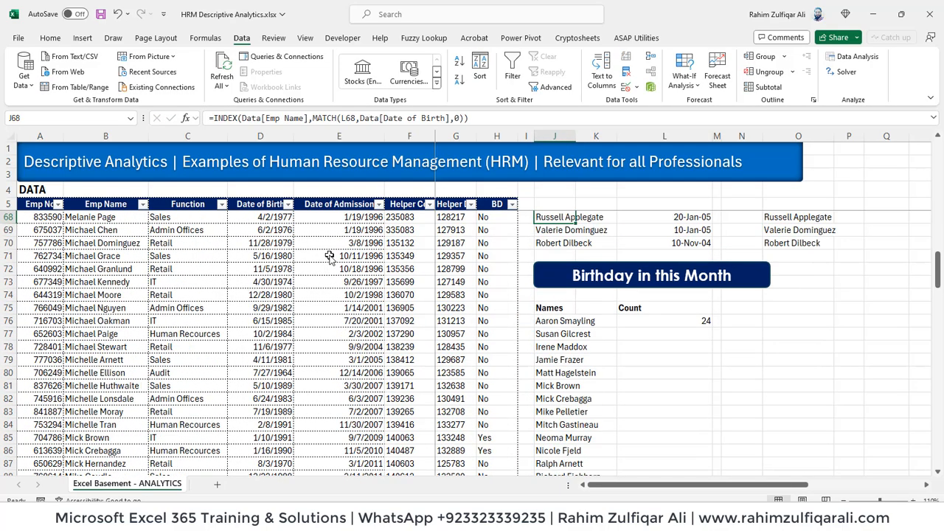
key("Down")
key("Down")
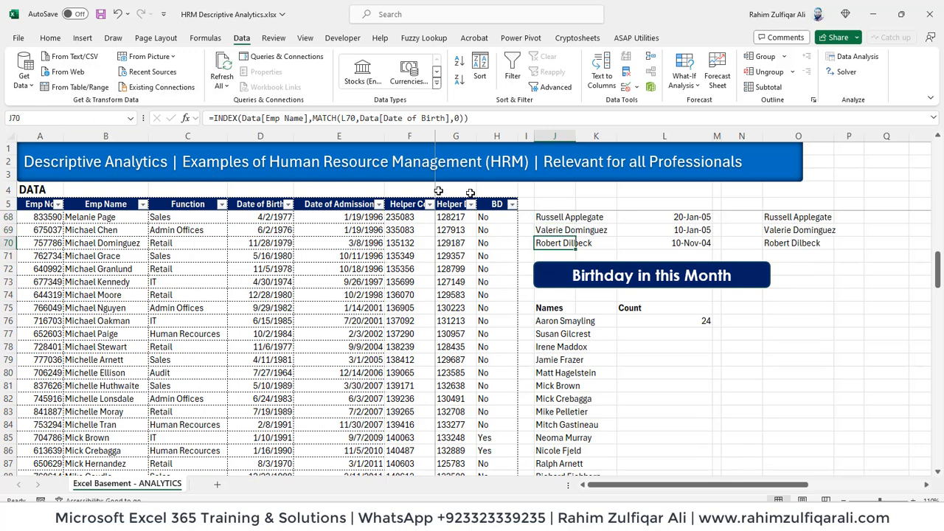
left_click(559, 267)
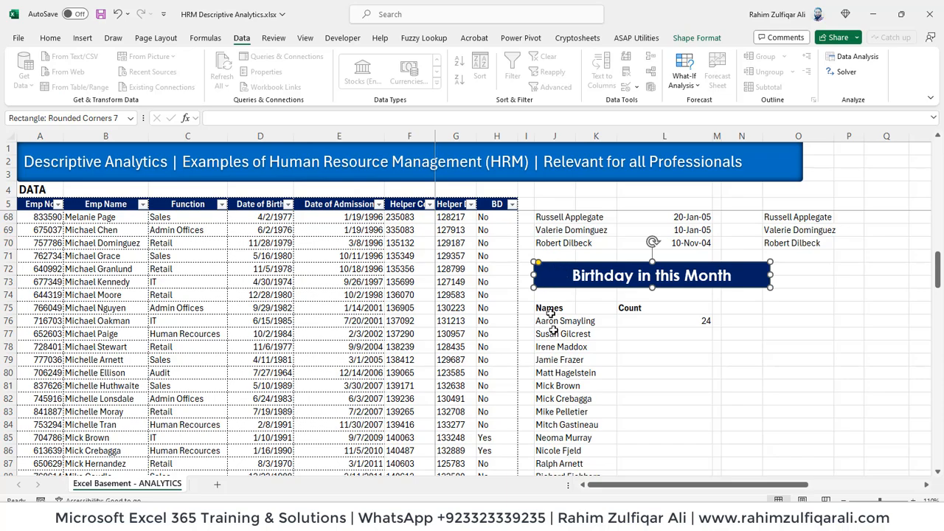
left_click(562, 374)
key("Down")
key("Down")
key("Down")
key("Down")
key("Down")
key("Down")
key("Down")
key("Down")
key("Down")
key("Down")
key("Down")
key("Down")
key("Down")
key("Down")
key("Down")
key("Down")
key("Down")
key("Down")
key("Down")
key("Down")
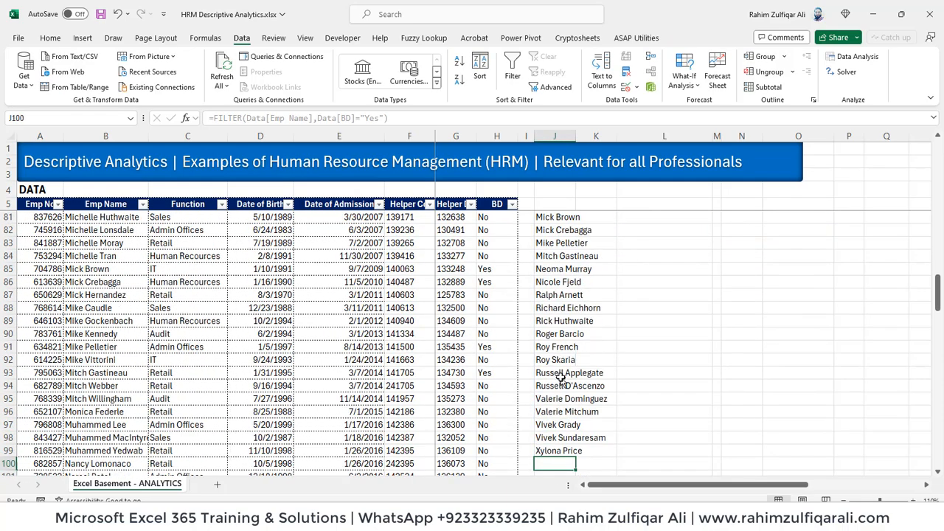
key("Up")
key("Up")
key("Up")
key("Up")
key("ctrl+v")
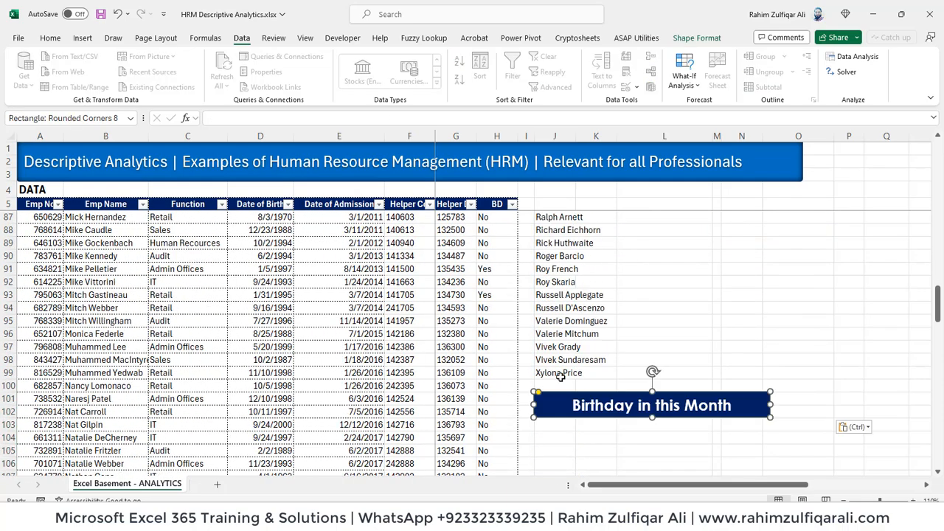
Change the copied heading's text to "Anniversary in this Month".
left_click(638, 405)
key("Left")
key("ctrl+shift+Left")
type("Anniver")
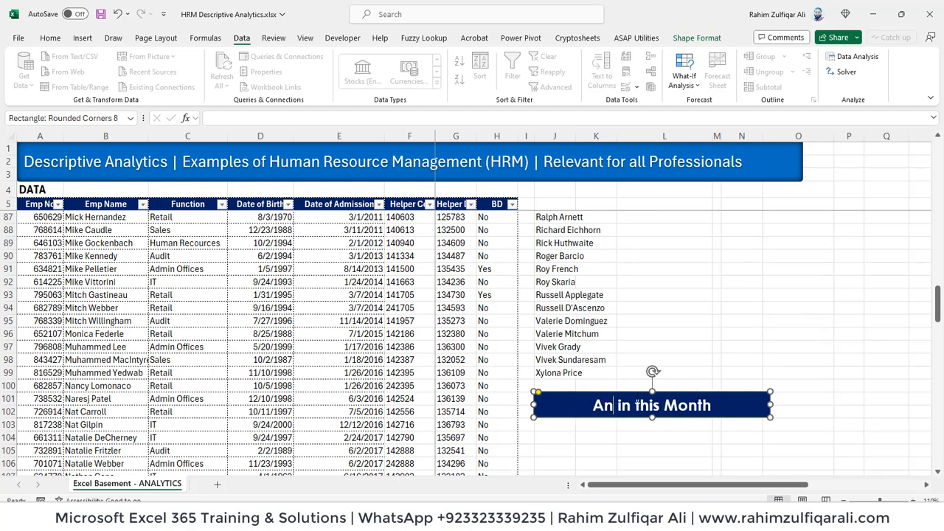
type("sary")
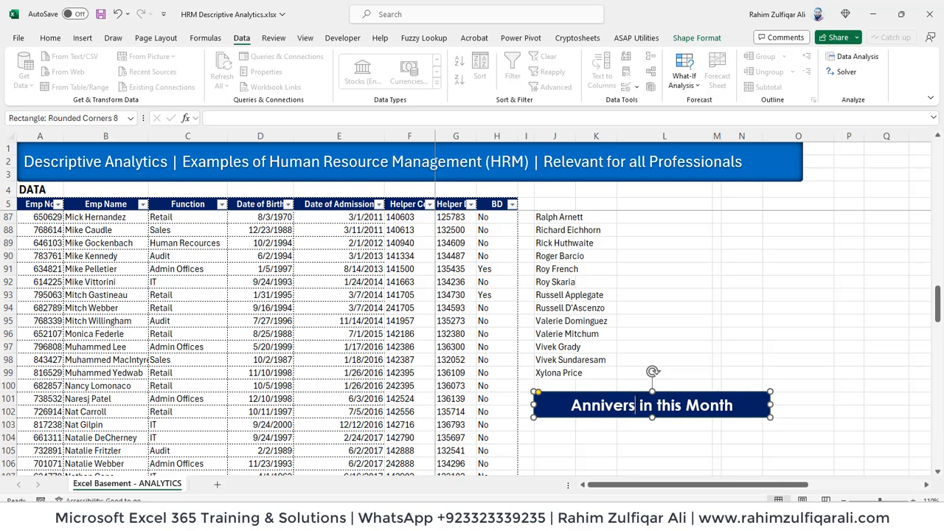
left_click(555, 450)
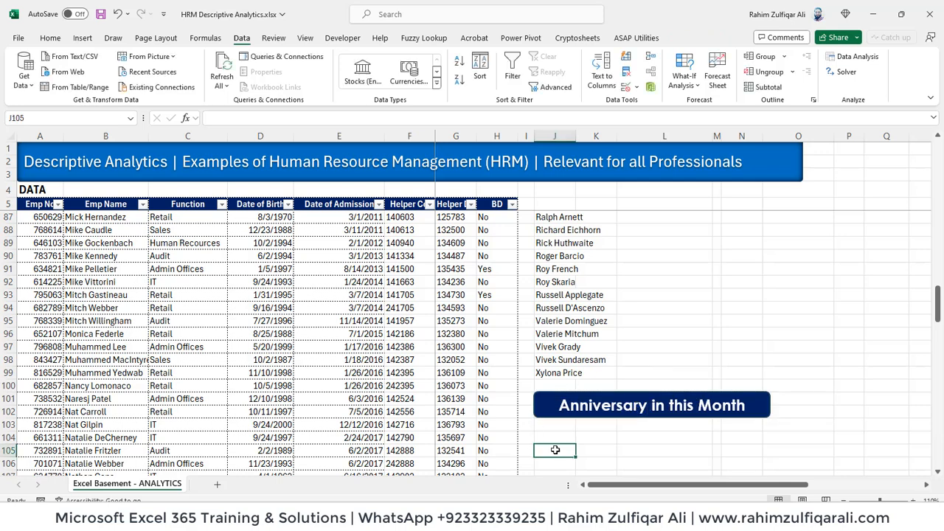
Review the BD flag formula in H98 and the empty area beneath the Anniversary heading in column J.
left_click(494, 357)
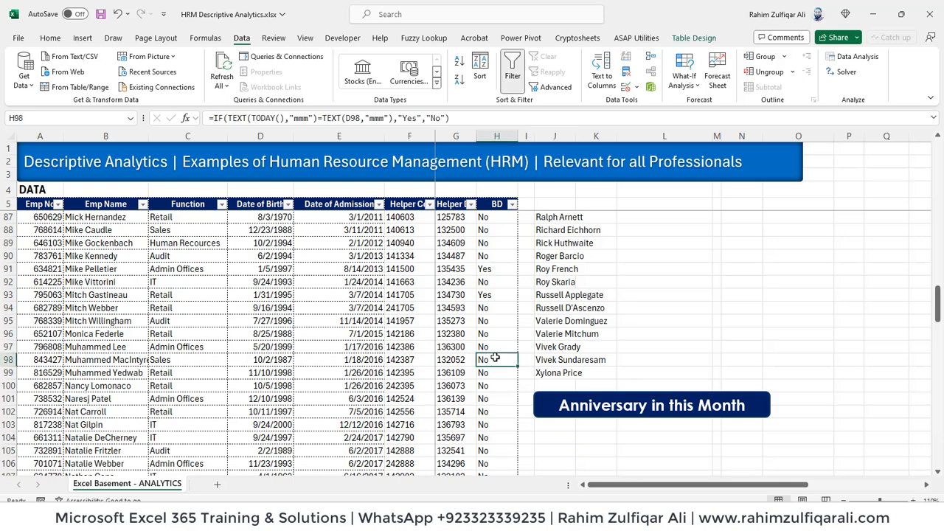
key("Right")
key("Right")
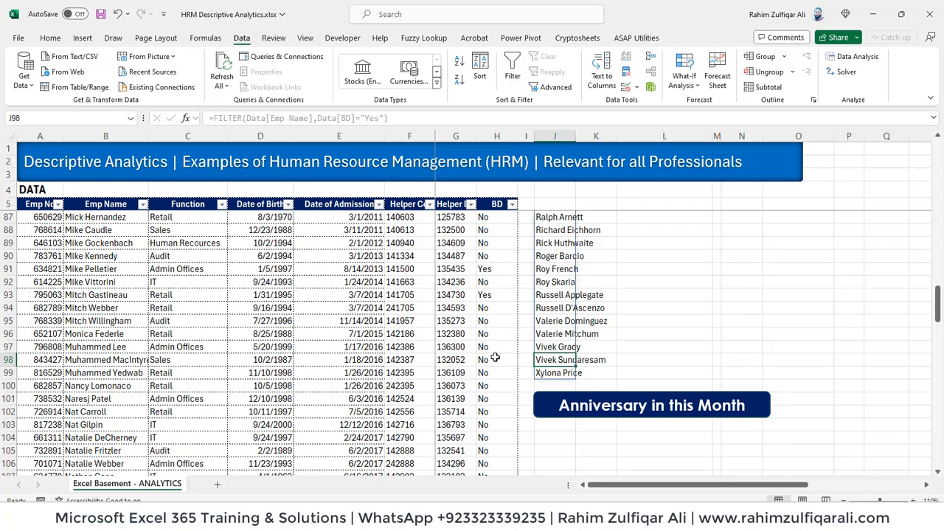
key("Down")
key("Down")
key("Down")
key("Down")
key("Down")
key("Down")
key("Down")
key("Down")
key("Down")
key("Down")
key("Down")
key("Down")
key("Down")
key("Down")
key("Down")
key("Down")
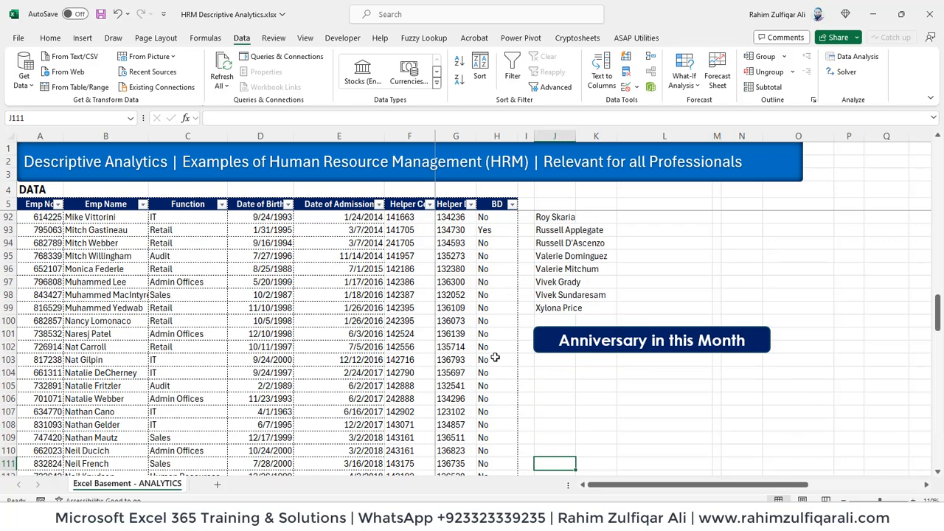
key("Up")
key("Up")
key("Up")
key("Up")
key("Up")
key("Up")
key("Up")
key("Up")
key("Up")
key("Up")
key("Up")
key("Down")
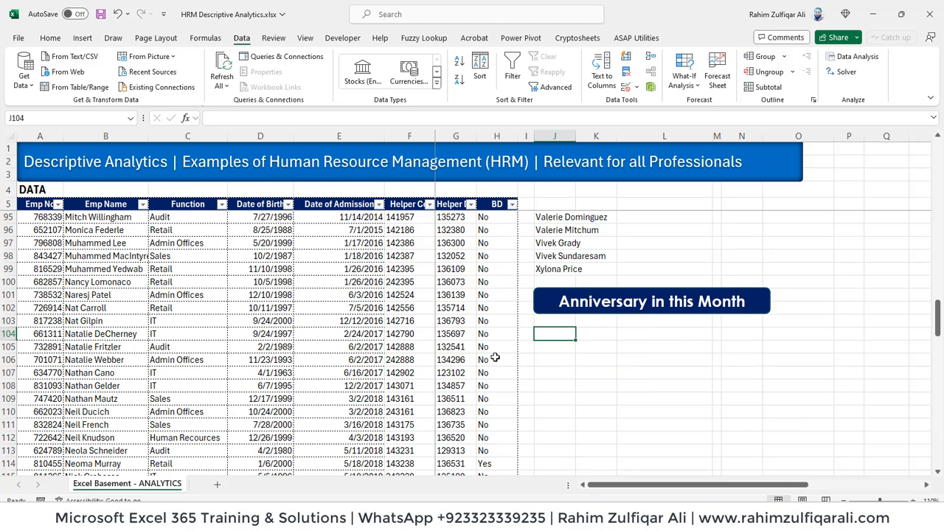
Copy the Names and Count headers from row 75 of the birthday section to row 104, beneath the "Anniversary in this Month" heading.
key("Up")
key("Up")
key("Up")
key("Up")
key("Up")
key("Up")
key("Up")
key("Up")
key("Up")
key("Up")
key("Up")
key("Up")
key("Up")
key("Up")
key("Up")
key("Up")
key("Up")
key("Up")
key("Up")
key("Up")
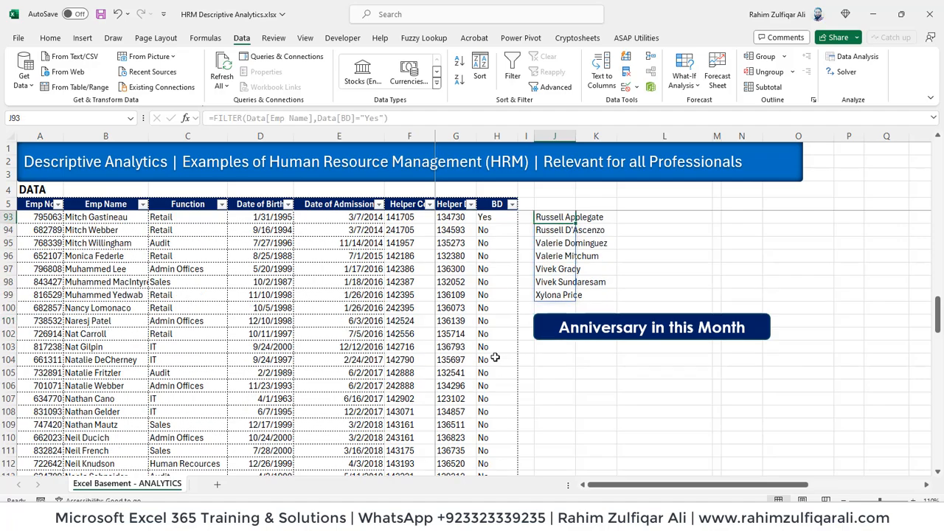
key("Up")
key("Up")
key("Up")
key("Up")
key("Down")
key("Down")
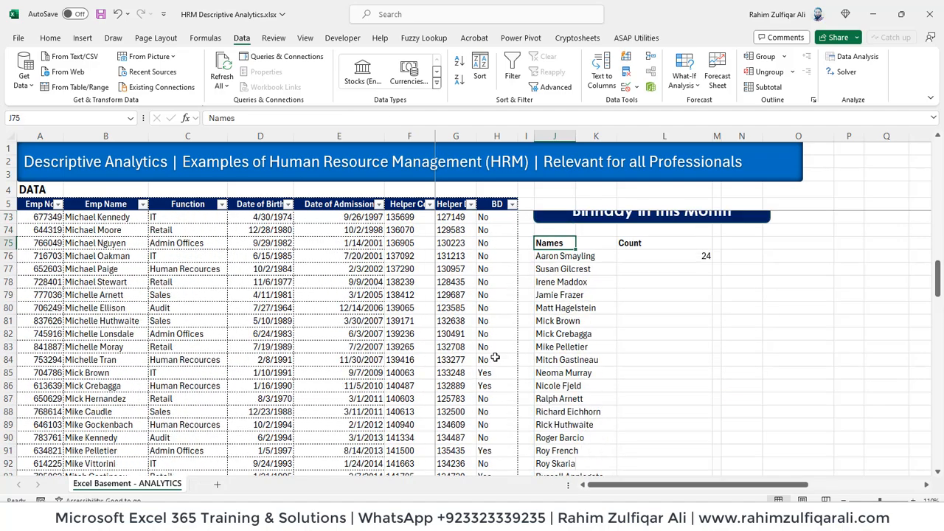
key("shift+Right")
key("shift+Right")
key("ctrl+c")
key("Down")
key("Down")
key("Down")
key("Down")
key("Down")
key("Down")
key("Down")
key("Down")
key("Down")
key("Down")
key("Down")
key("Down")
key("Down")
key("Down")
key("Down")
key("Down")
key("Down")
key("Down")
key("Down")
key("Down")
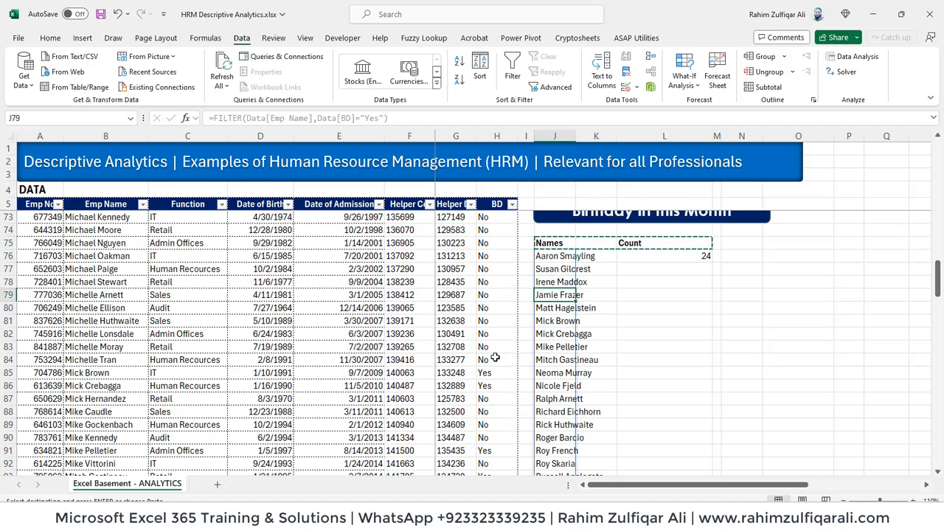
key("Down")
key("Down")
key("Down")
key("Down")
key("Up")
key("Up")
key("Up")
key("Up")
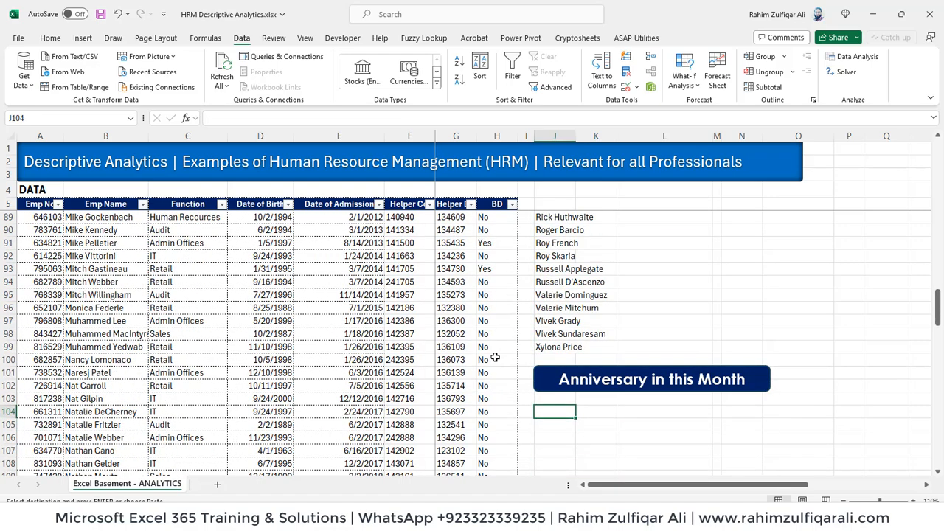
key("ctrl+v")
key("Down")
key("Down")
key("Up")
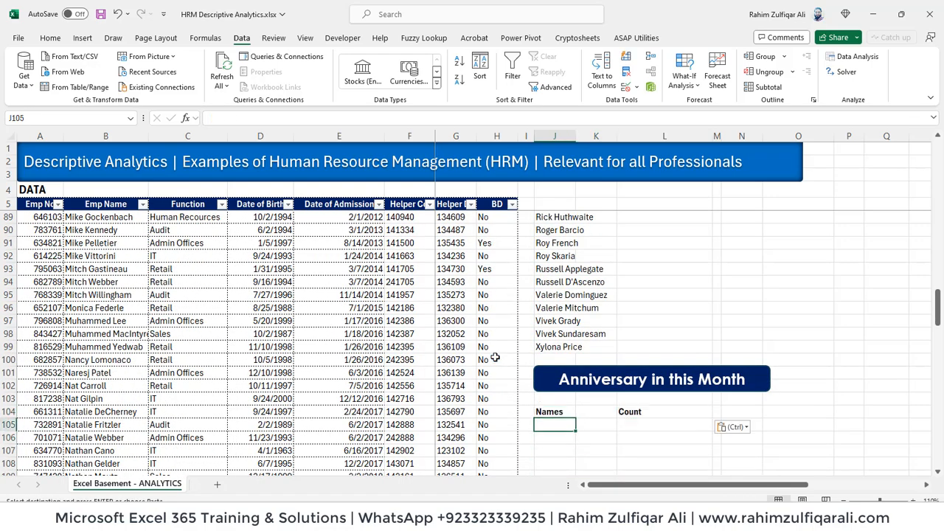
key("Escape")
Start a FILTER formula in J105 with Data[Emp Name] as the array to return.
type("=FILTER(")
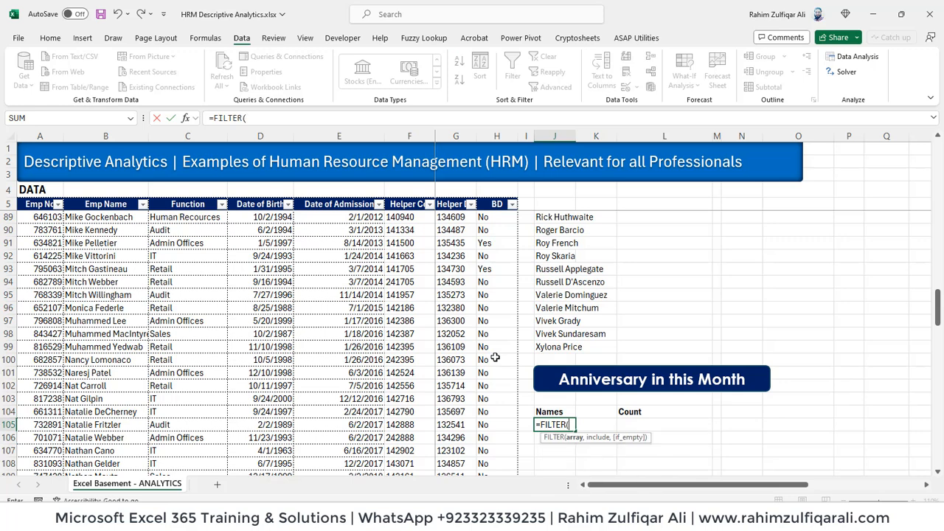
type("Data")
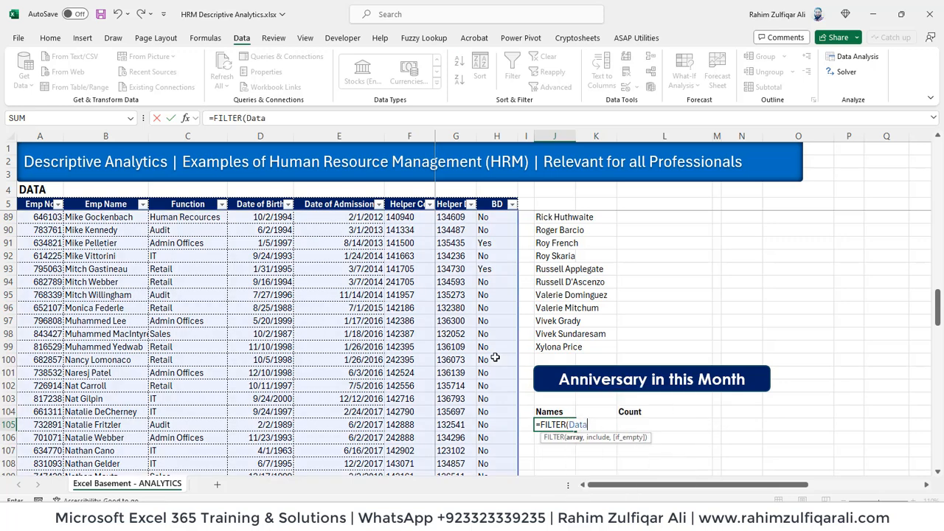
type("[")
key("Down")
key("Down")
key("Tab")
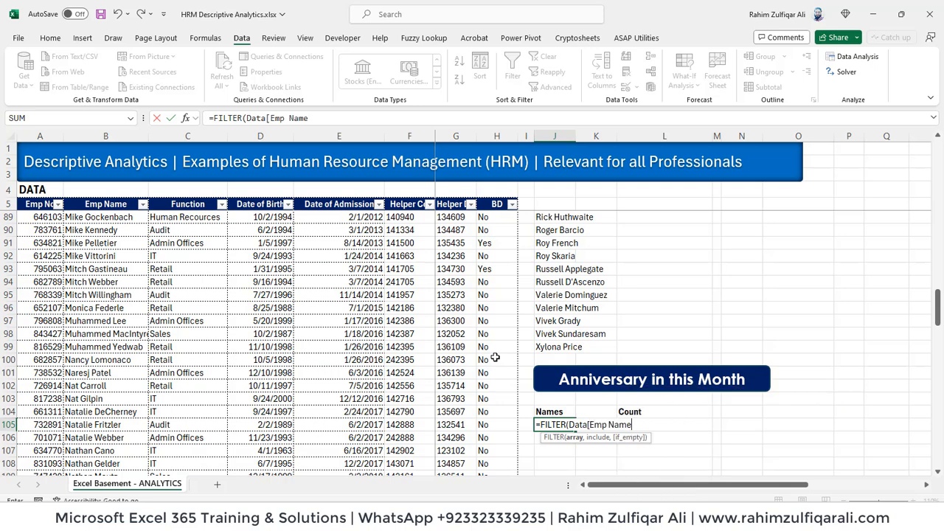
type("],")
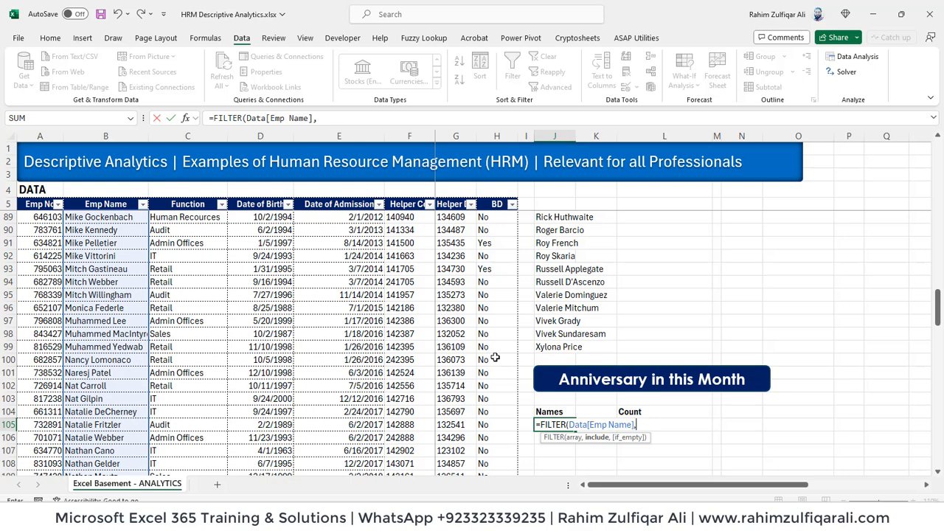
Add the FILTER condition Data[Date of Admission]=TEXT(TODAY(),"mmm") to the formula in J105.
type("Data[")
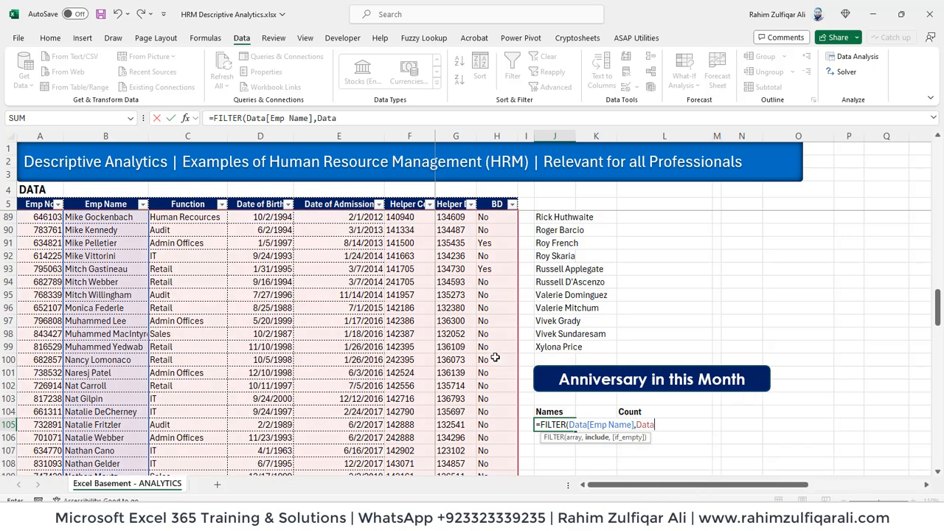
key("Down")
key("Down")
key("Down")
key("Down")
key("Down")
key("Tab")
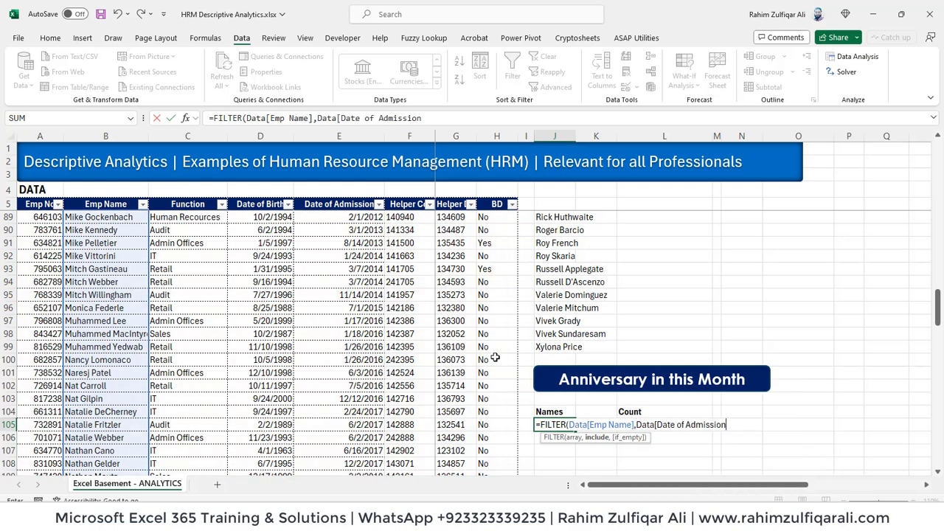
type("]")
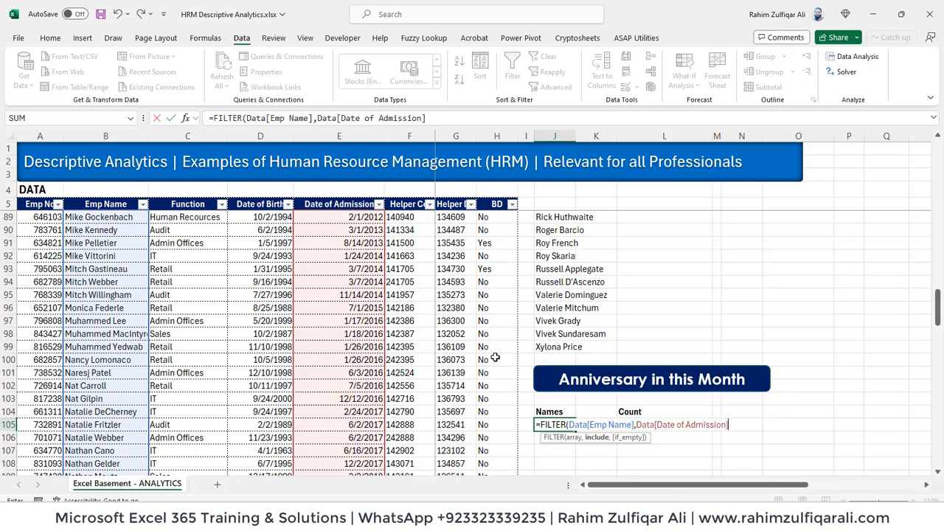
type("=TEXT(")
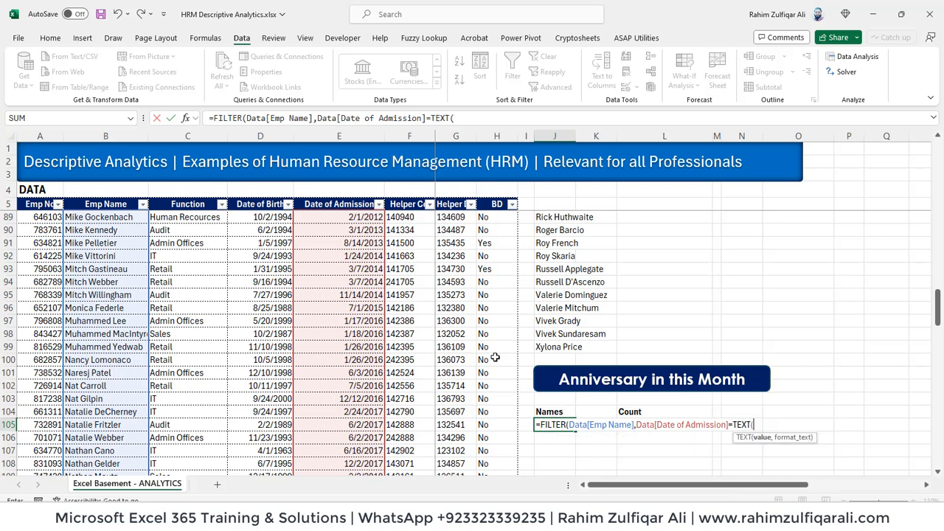
type("TODAY(")
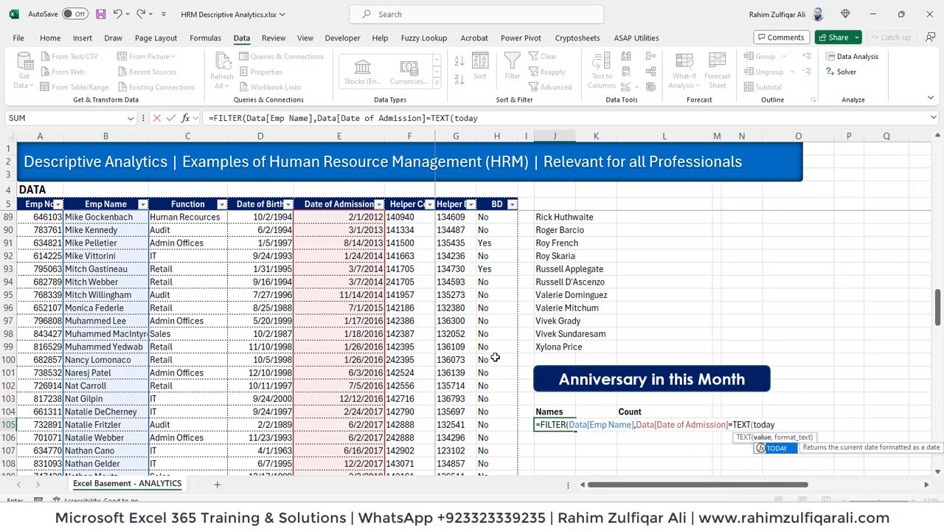
type("),")
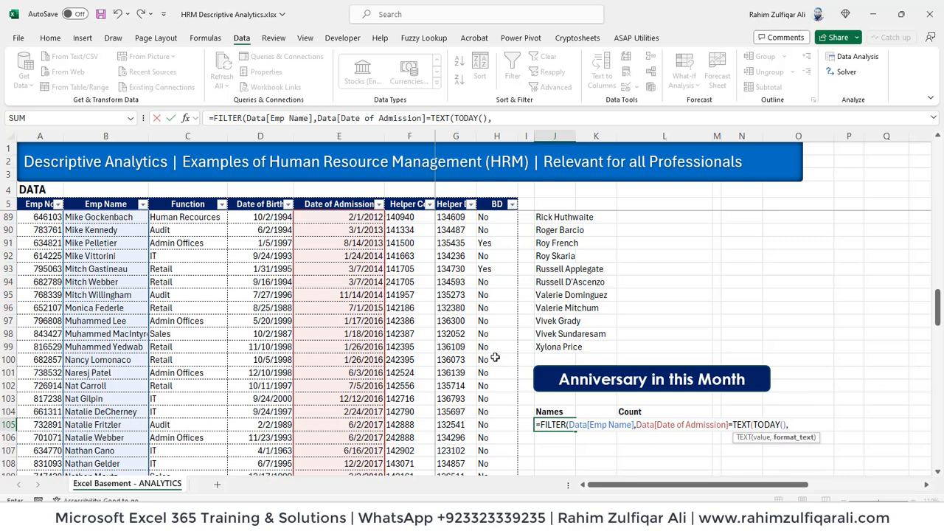
type("\"mmm\")")
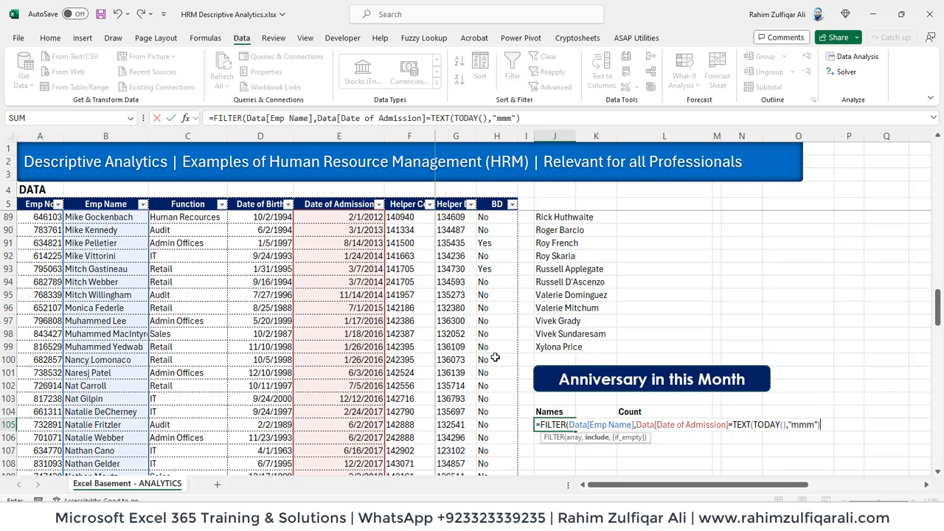
Wrap Data[Date of Admission] in a TEXT function with the "mmm" format, then close and enter the FILTER formula in J105.
left_click(636, 424)
type("text")
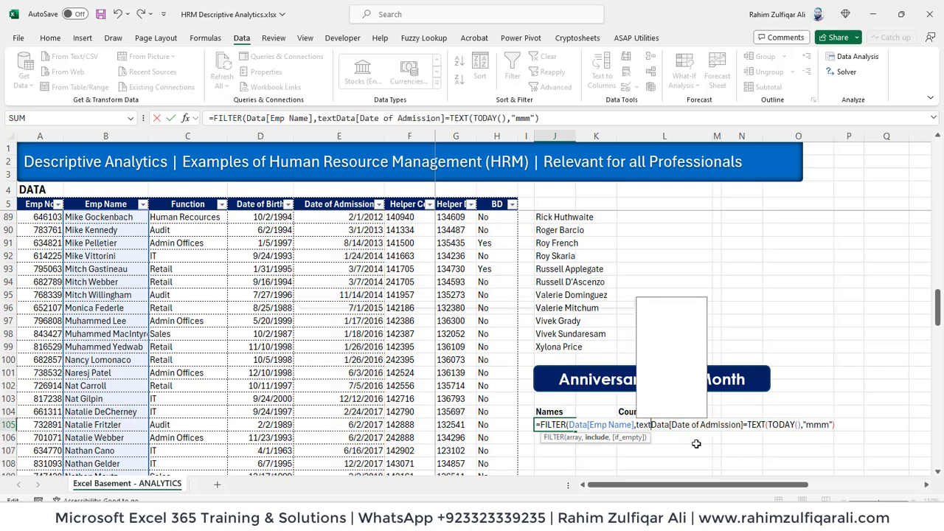
key("Tab")
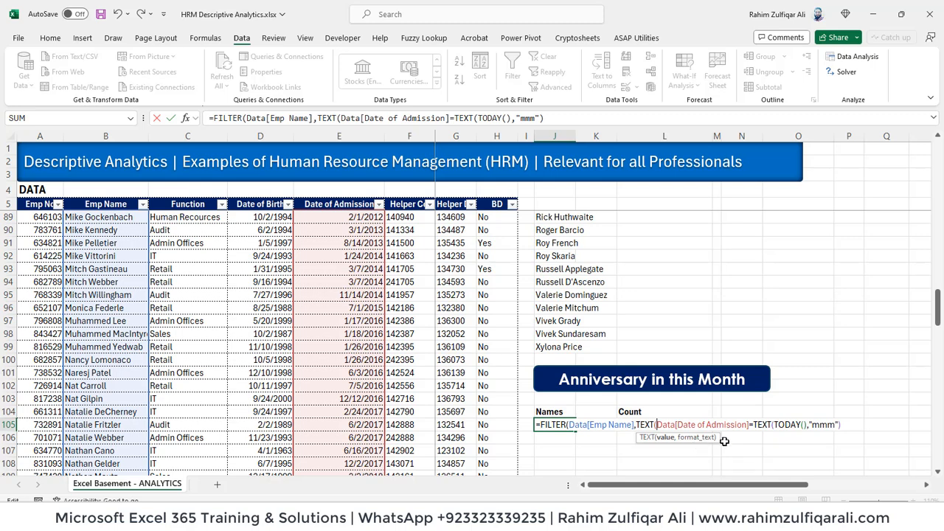
left_click(749, 424)
type(",\"mmm\"")
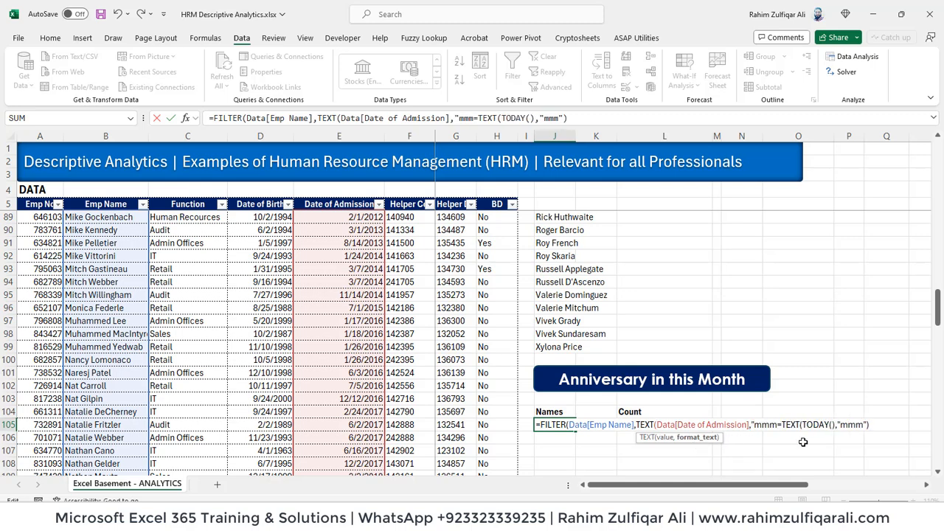
type(")")
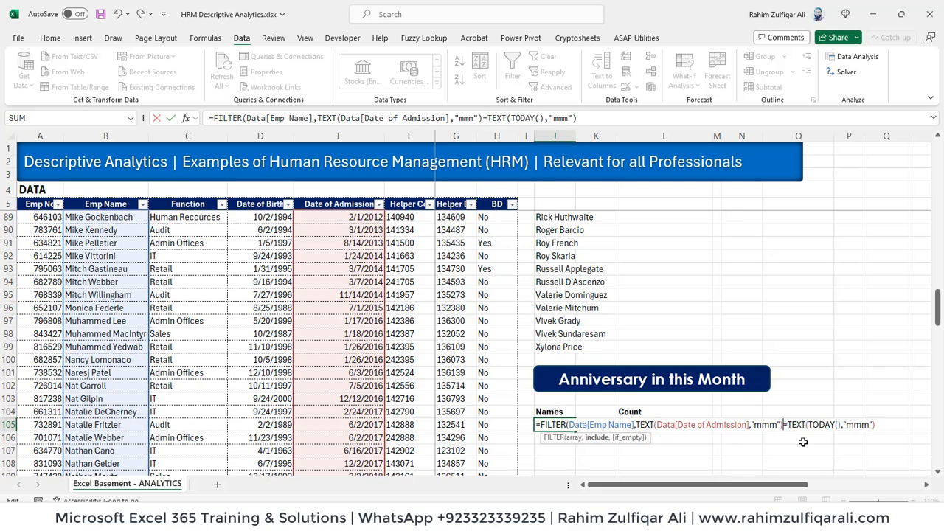
key("Right")
key("Right")
key("Right")
key("Right")
key("Right")
key("Right")
key("Right")
key("Right")
key("Right")
key("Right")
key("Right")
key("Right")
key("Right")
key("Right")
key("Right")
key("Right")
key("Right")
key("Right")
key("Right")
key("Right")
type(")")
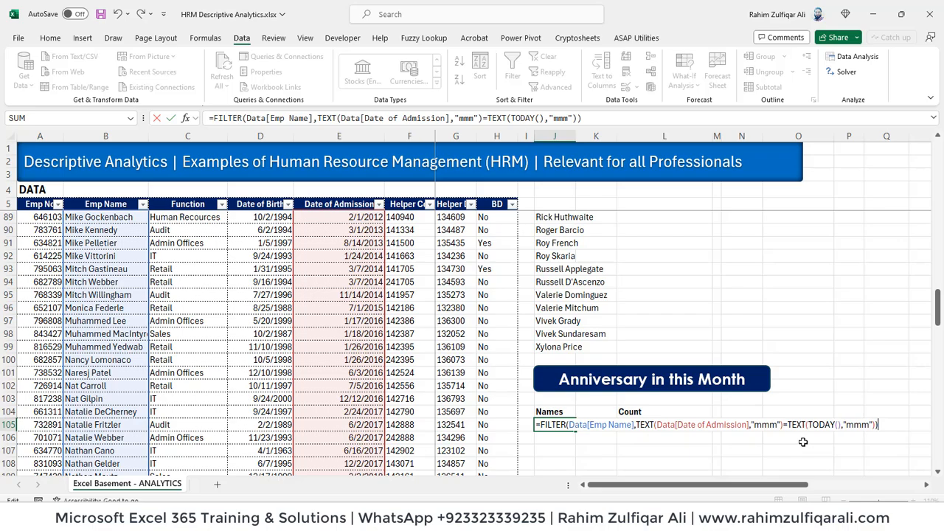
key("Return")
Look through the list of anniversary names returned by the FILTER formula in column J, down to its end.
key("Down")
key("Down")
key("Down")
key("Down")
key("Down")
key("Down")
key("Down")
key("Down")
key("Down")
key("Down")
key("Down")
key("Down")
key("Down")
key("Down")
key("Down")
key("Down")
key("Down")
key("Down")
key("Down")
key("Down")
key("Down")
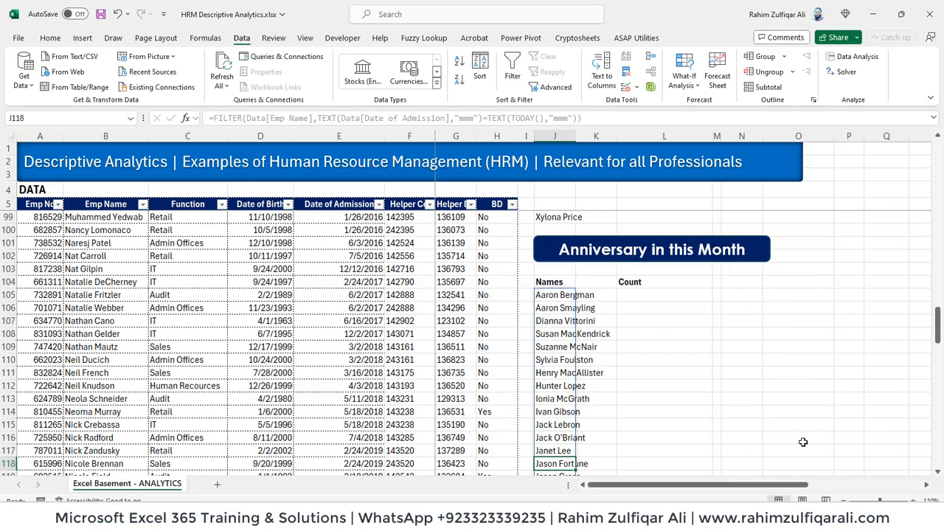
key("Up")
key("Up")
key("Up")
key("Up")
key("Up")
key("Up")
key("Up")
key("Up")
key("Up")
key("Up")
key("Up")
key("Up")
key("Up")
key("Up")
key("Up")
key("Up")
key("Up")
key("Up")
key("Up")
key("Up")
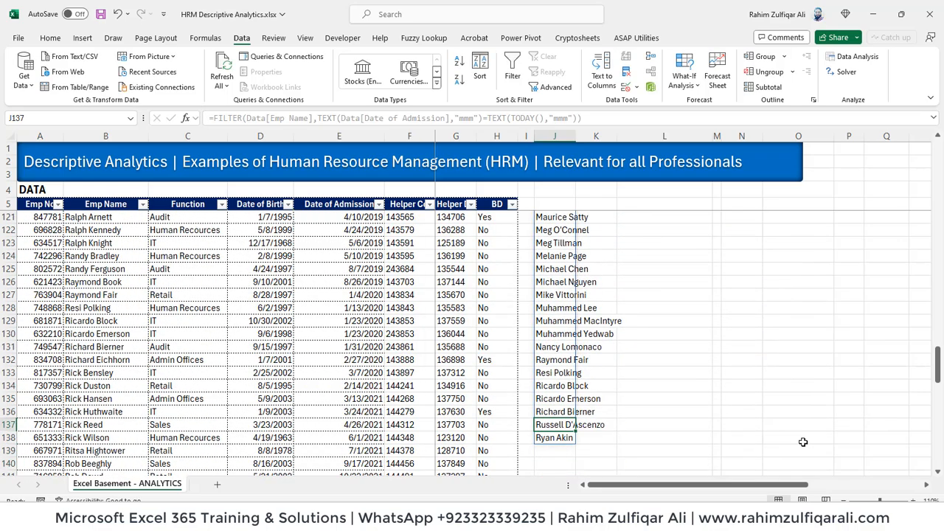
Look back up through the anniversary names in column J to the start of the list and the Count column beside it.
key("Up")
key("Up")
key("Up")
key("Up")
key("Up")
key("Up")
key("Up")
key("Up")
key("Up")
key("Up")
key("Up")
key("Up")
key("Up")
key("Up")
key("Up")
key("Up")
key("Up")
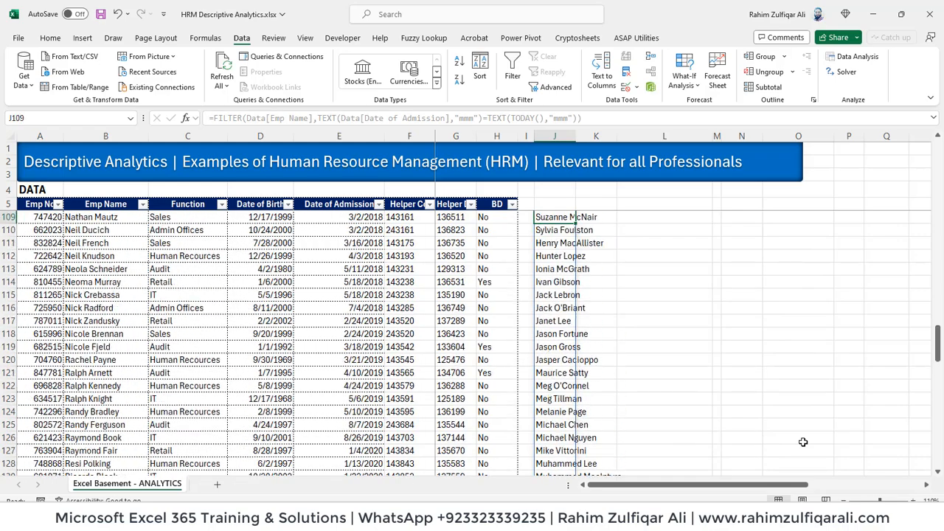
key("Down")
key("Down")
key("Down")
key("Down")
key("Down")
key("Down")
key("Up")
key("Up")
key("Up")
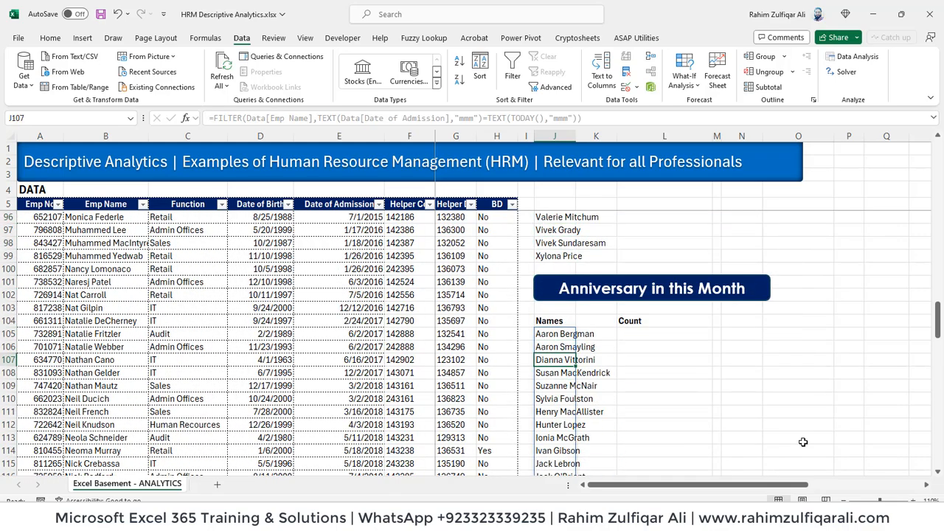
key("Right")
key("Right")
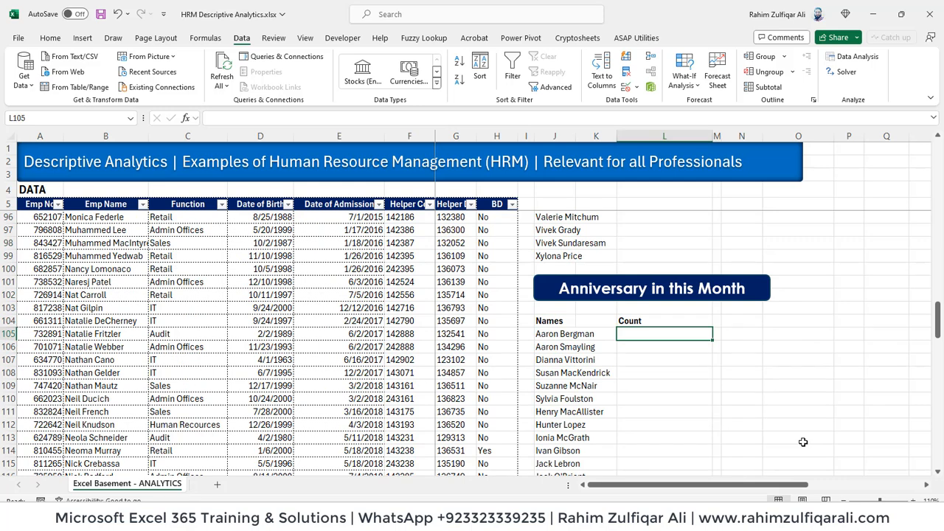
Review the FILTER formula in J105, stepping back and forth through its TEXT(TODAY(),"mmm") condition.
key("Left")
key("Left")
key("F2")
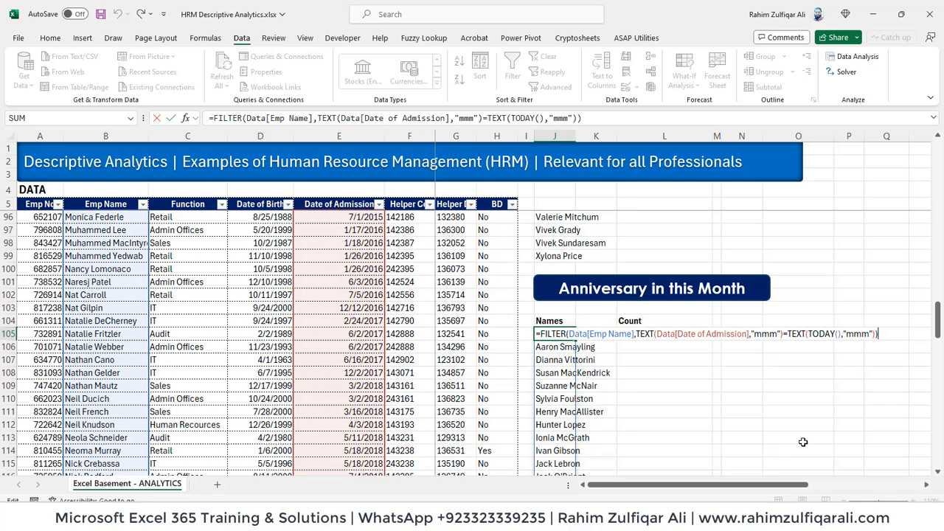
key("Left")
key("Left")
key("Left")
key("Left")
key("Left")
key("Left")
key("Left")
key("Left")
key("Left")
key("Left")
key("Left")
key("Left")
key("Left")
key("Left")
key("Left")
key("Left")
key("Left")
key("Left")
key("Left")
key("Left")
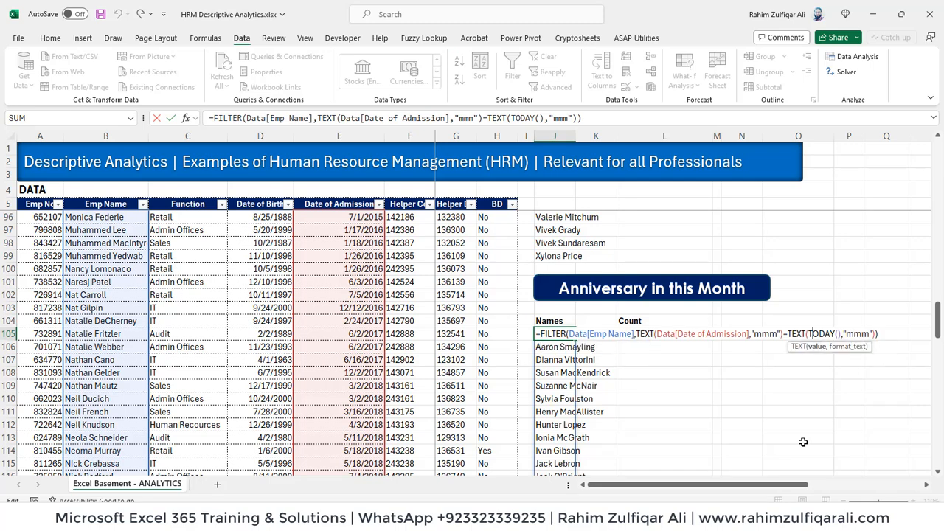
key("Right")
key("Right")
key("Right")
key("Right")
key("Right")
key("Right")
key("Right")
key("Right")
key("Right")
key("Right")
key("Right")
key("Right")
key("Right")
key("Right")
key("Right")
key("Right")
key("Right")
key("Right")
key("Right")
key("Right")
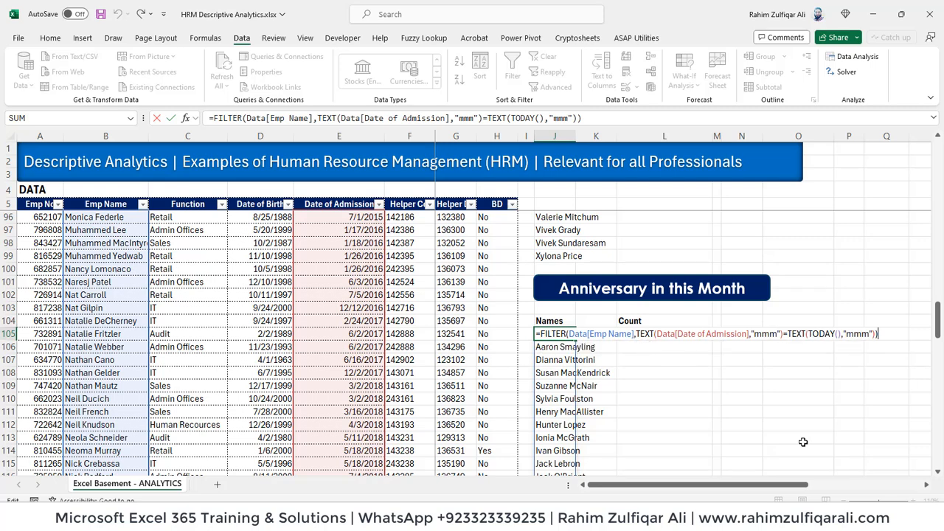
key("ctrl+Return")
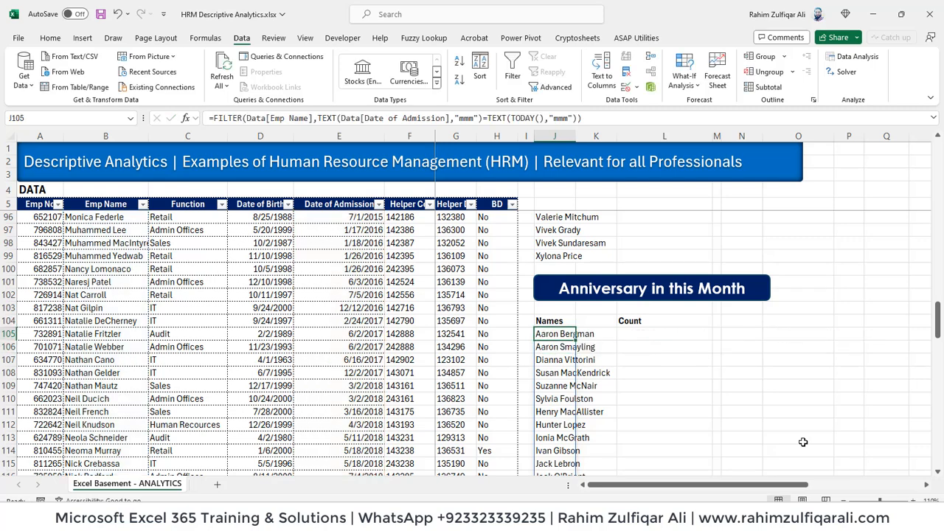
Copy the full FILTER formula text from J105 into L105 under Count.
key("Right")
key("Right")
key("Left")
key("Left")
key("F2")
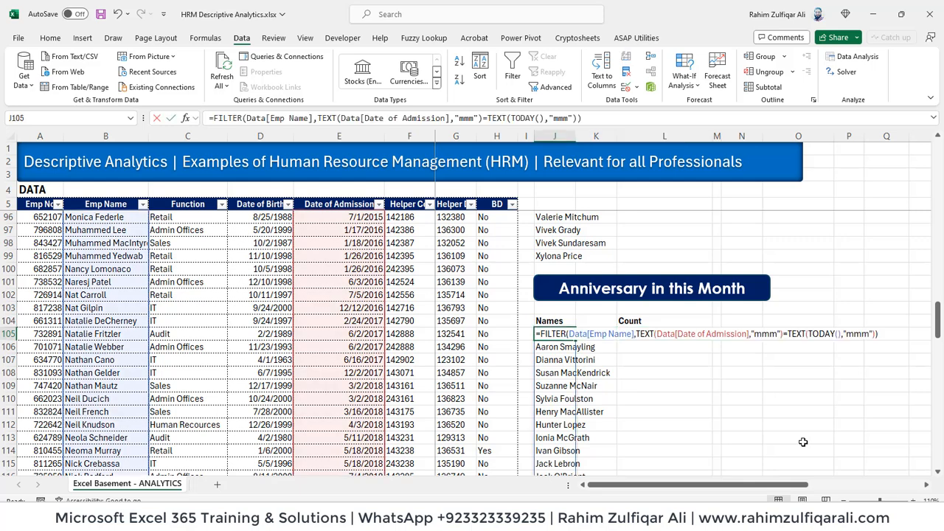
key("ctrl+c")
key("Escape")
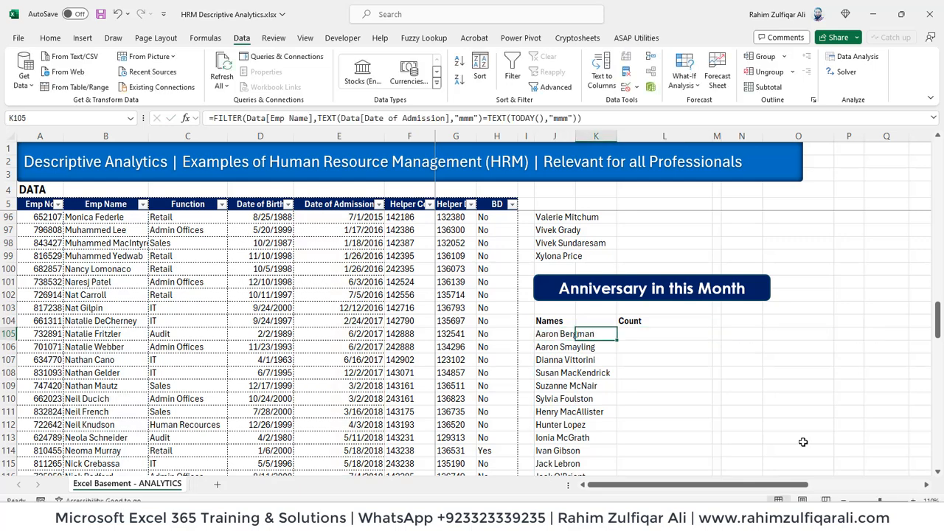
key("Right")
key("Right")
key("F2")
key("ctrl+v")
key("Up")
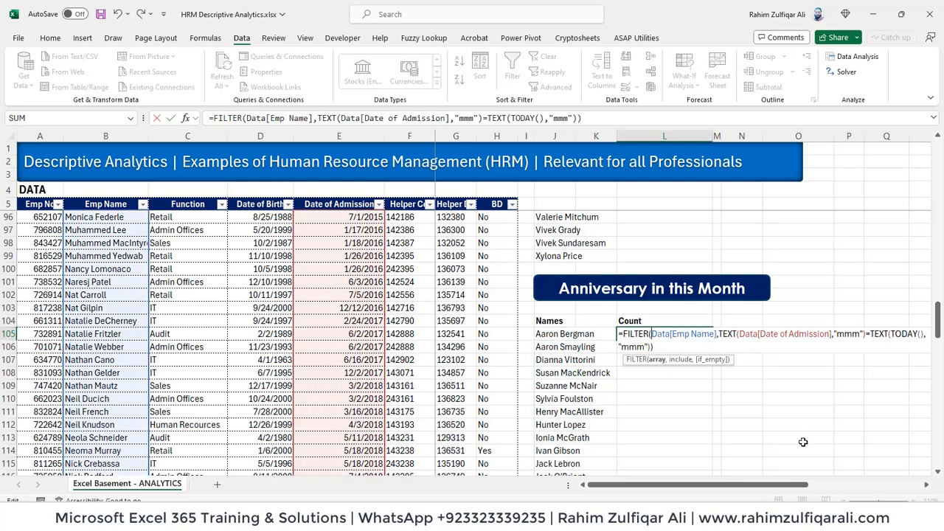
Wrap the FILTER formula in L105 in a COUNTA function, close its parenthesis and enter the formula.
key("Home")
type("co")
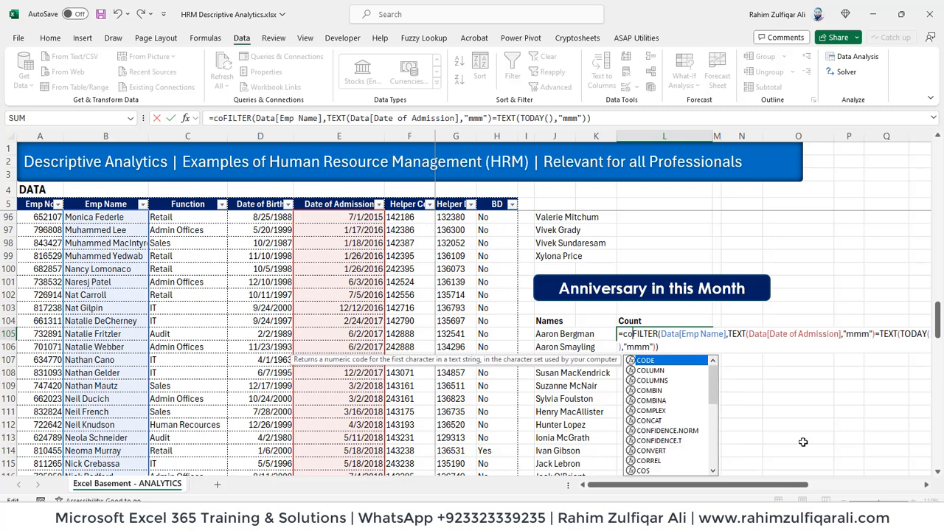
type("unt")
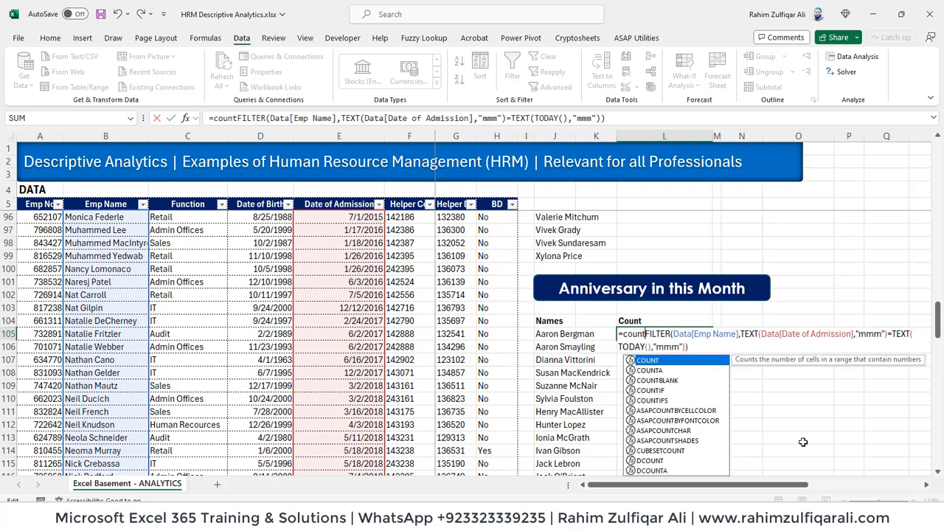
key("Tab")
key("End")
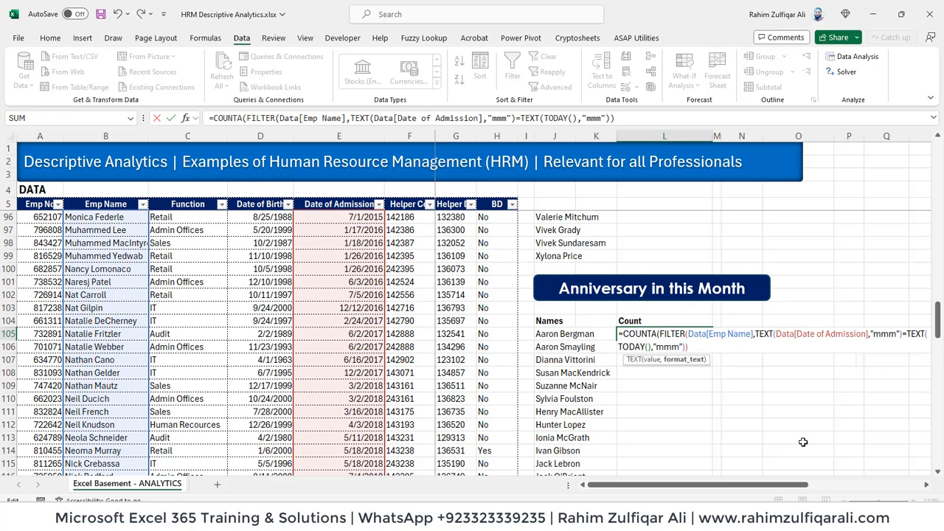
type(")")
key("Return")
key("Up")
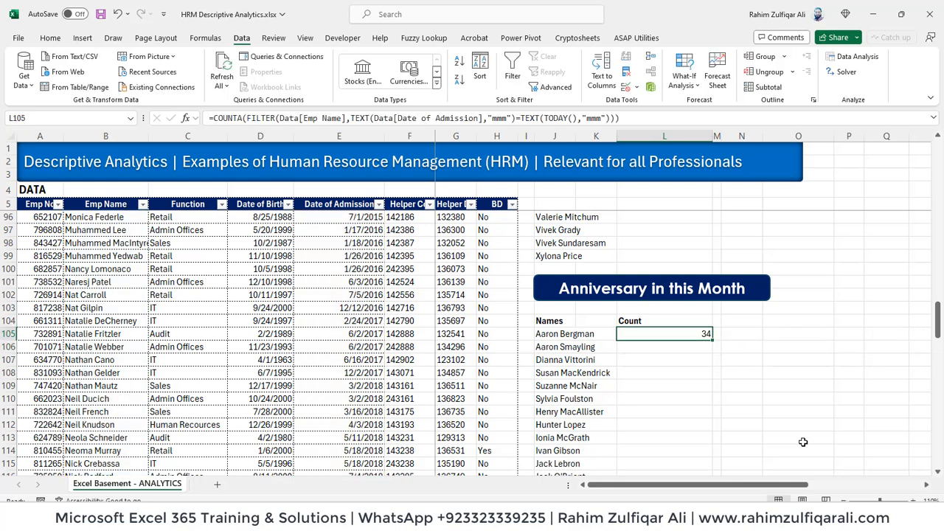
Compare the FILTER formula in J105 with the COUNTA formula in L105.
key("Left")
key("Left")
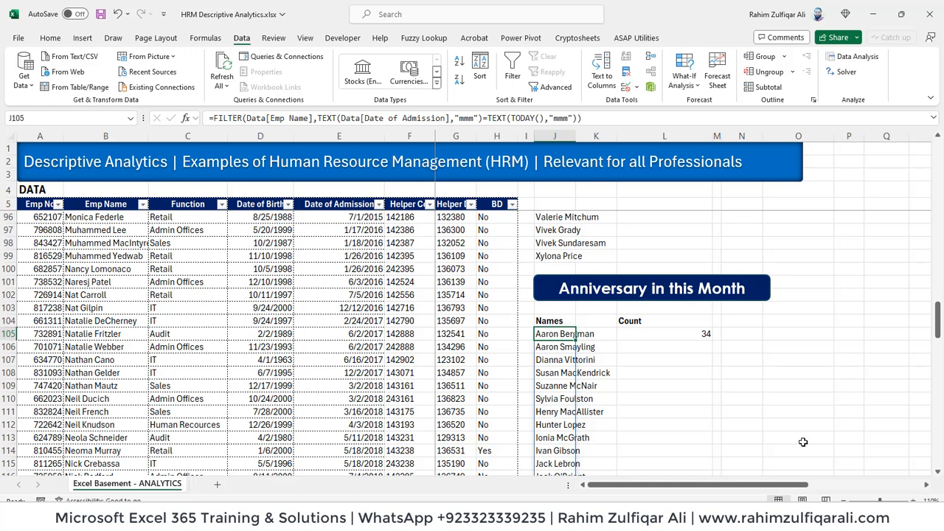
key("F2")
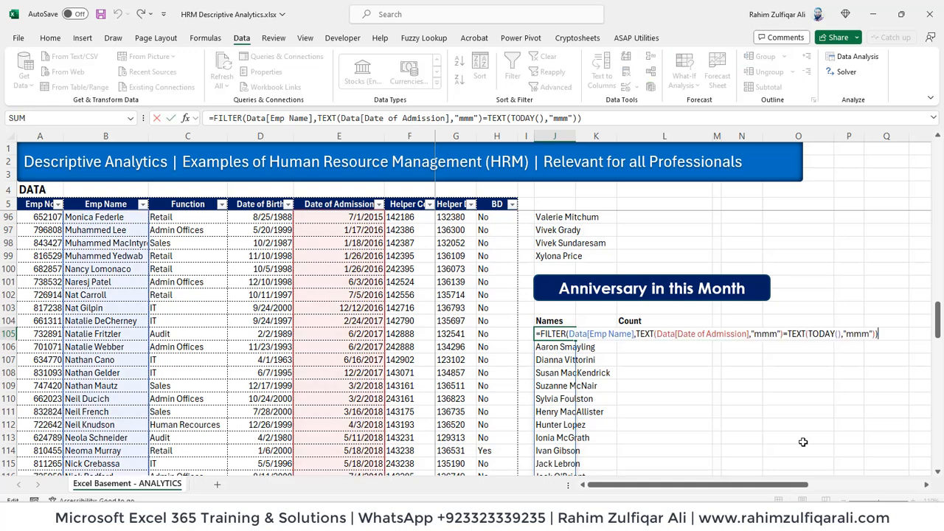
key("Escape")
key("Right")
key("Right")
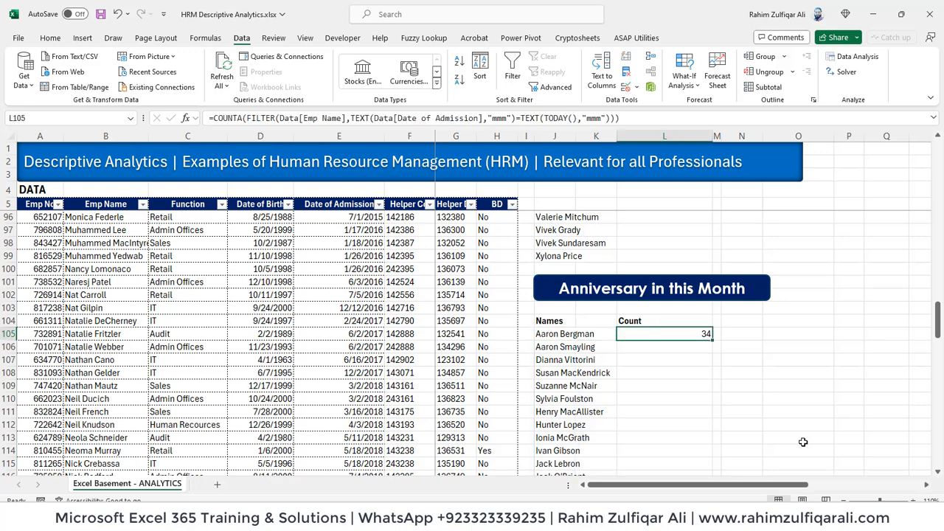
Review the list of six descriptive analytics questions starting in J6 at the beginning of the sheet.
key("ctrl+Home")
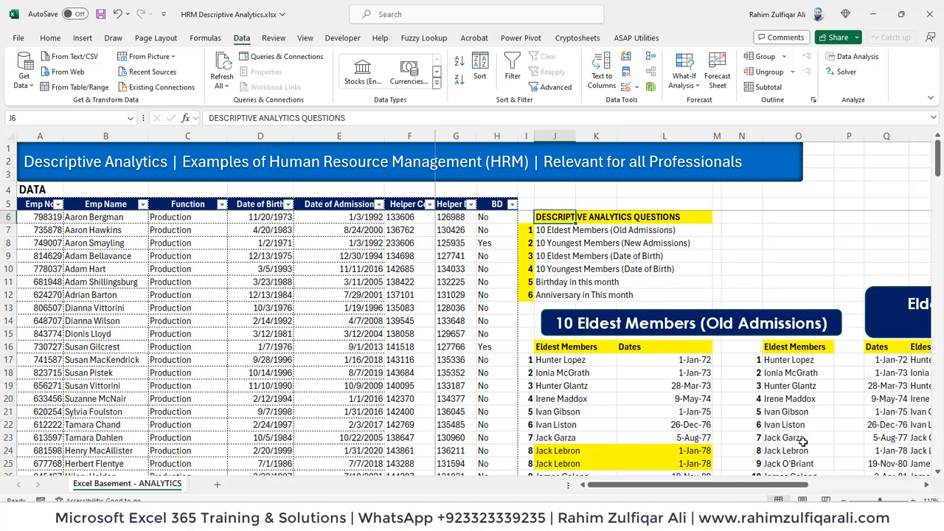
key("Down")
key("Down")
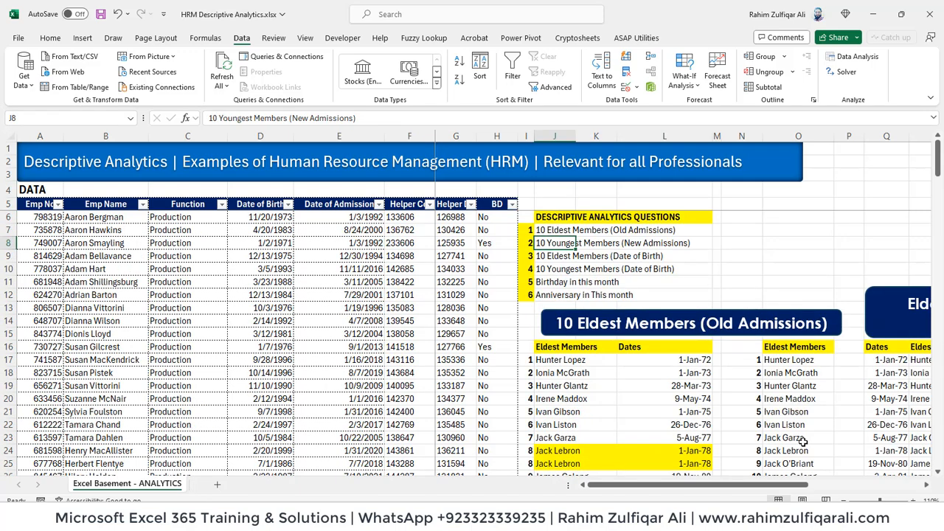
key("Down")
key("Down")
key("Down")
key("Down")
key("Down")
key("Down")
key("Down")
key("Down")
key("Down")
key("Down")
key("Down")
key("Down")
key("Down")
key("Down")
key("Down")
key("Down")
key("Down")
key("Down")
key("Down")
key("Down")
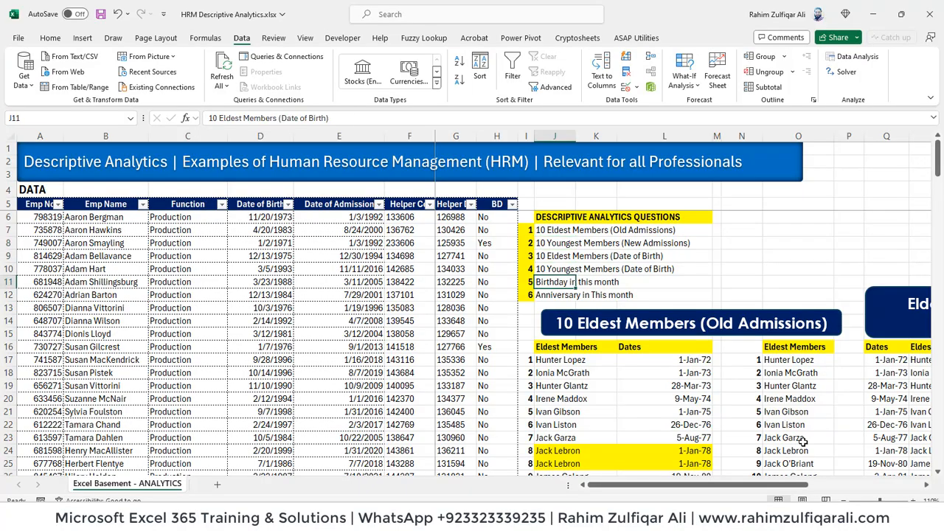
Look through the answer sections in column J, from the old admissions list down to the Birthday in this Month names.
key("Down")
key("Down")
key("Down")
key("Down")
key("Down")
key("Down")
key("Down")
key("Down")
key("Down")
key("Down")
key("Down")
key("Down")
key("Down")
key("Down")
key("Down")
key("Down")
key("Down")
key("Down")
key("Down")
key("Down")
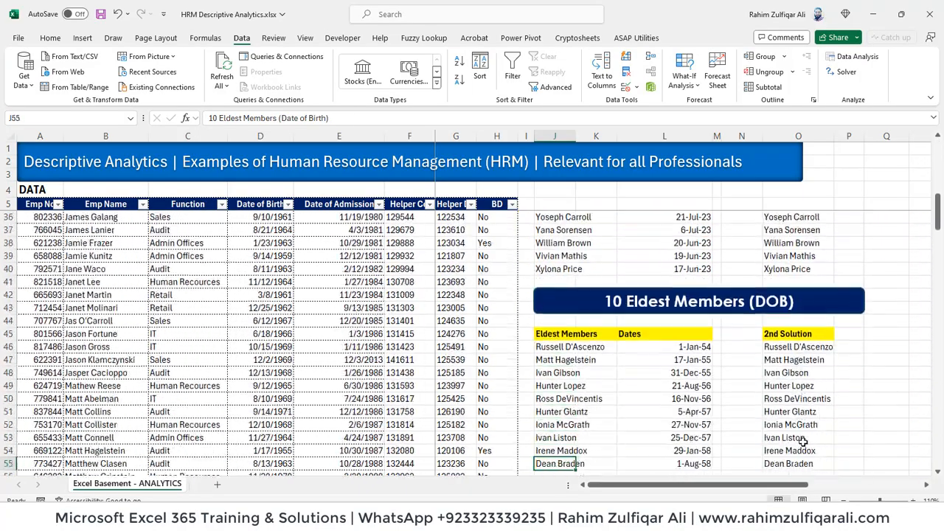
key("Down")
key("Down")
key("Down")
key("Down")
key("Down")
key("Down")
key("Down")
key("Down")
key("Down")
key("Down")
key("Down")
key("Down")
key("Down")
key("Down")
key("Down")
key("Down")
key("Down")
key("Down")
key("Down")
key("Down")
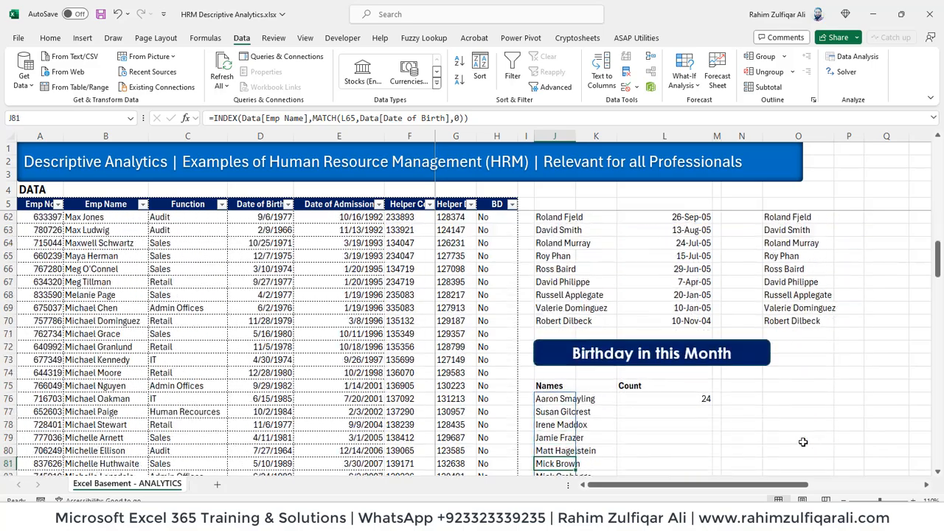
Examine the Anniversary in this Month section and the FILTER formula in J105.
key("Down")
key("Down")
key("Down")
key("Down")
key("Down")
key("Down")
key("Down")
key("Up")
key("Up")
key("Up")
key("Up")
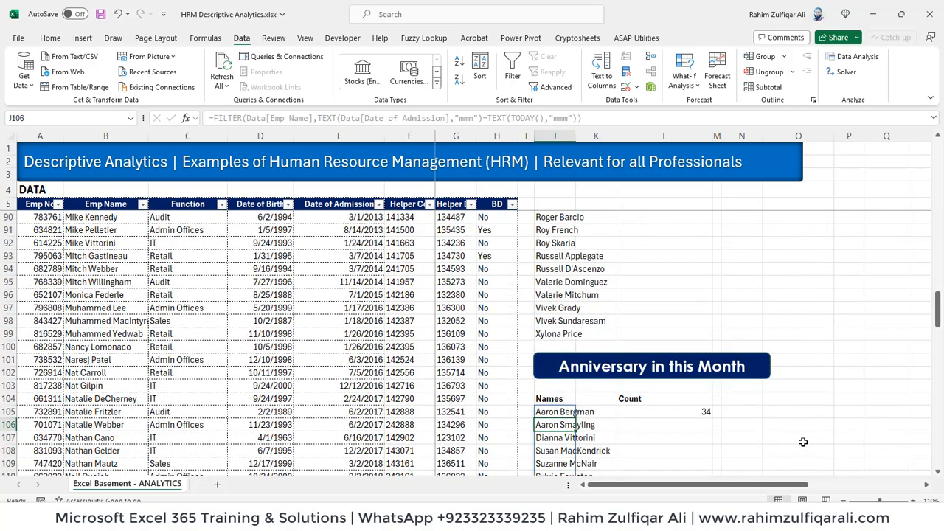
key("F2")
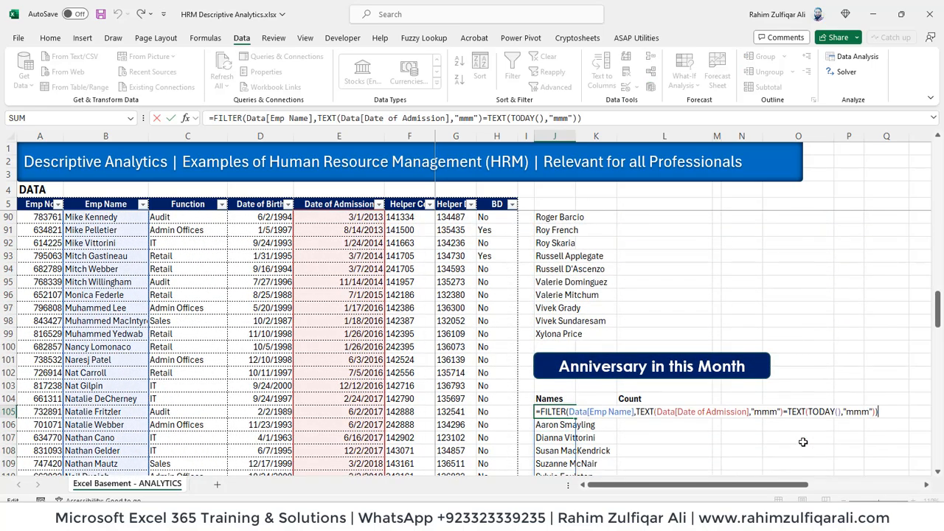
key("Escape")
Look back over the answers from the anniversary list up to the 10 Eldest Members (Old Admissions) section.
key("Page_Up")
key("Page_Up")
key("Page_Up")
key("Page_Up")
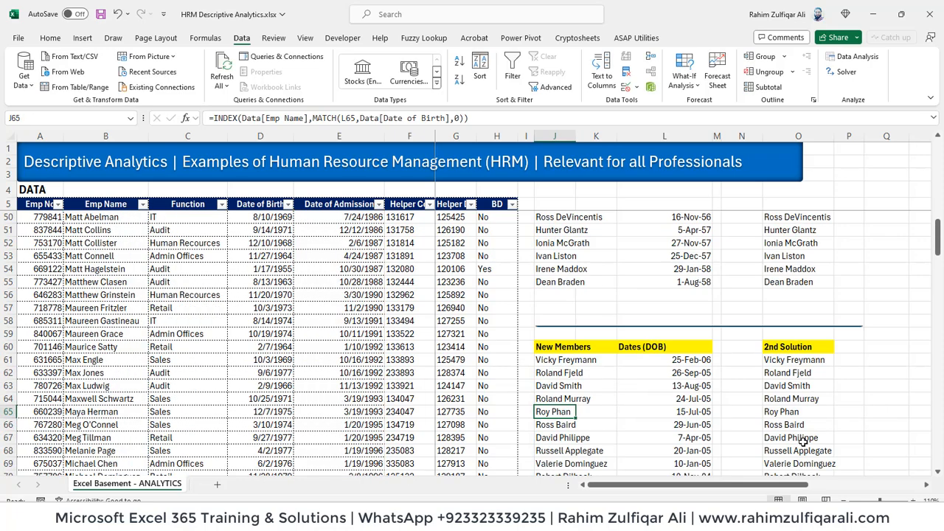
key("Up")
key("Up")
key("Up")
key("Up")
key("Up")
key("Up")
key("Up")
key("Up")
key("Up")
key("Up")
key("Up")
key("Up")
key("Up")
key("Up")
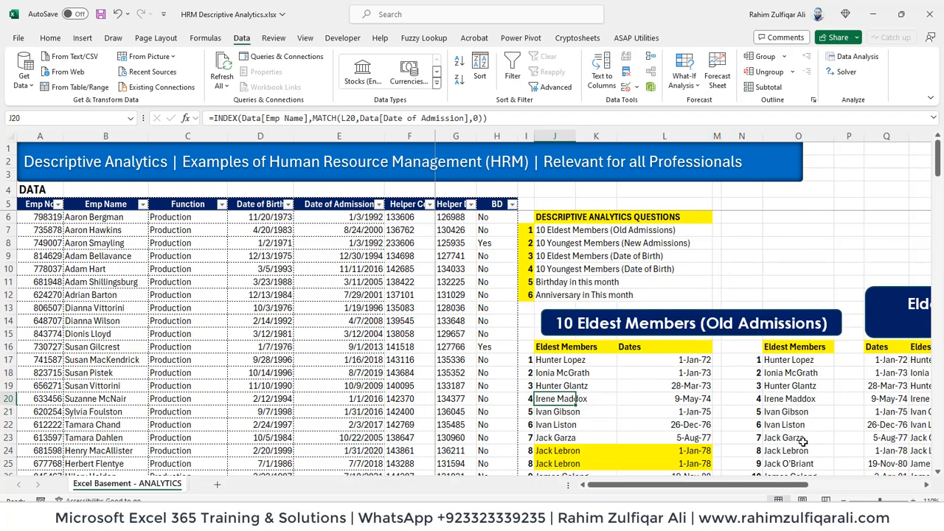